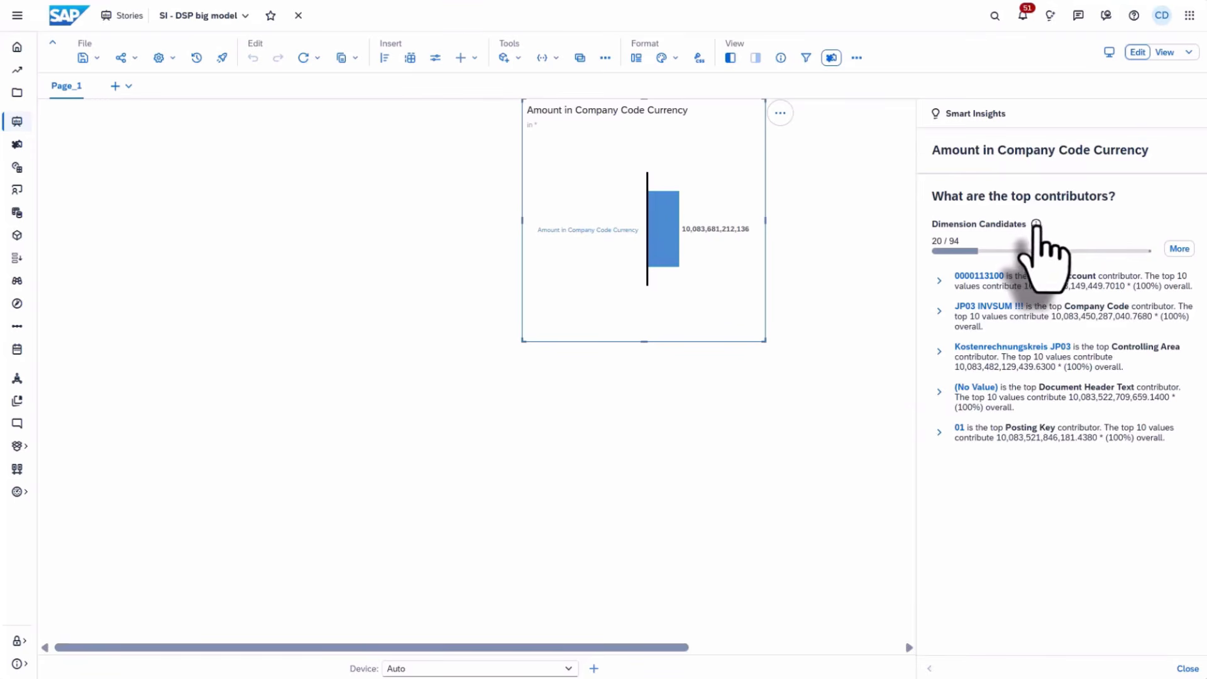
- Expand the Dimension Candidates list via More, ending at the empty Job Monitor
mouse_move(1035, 225)
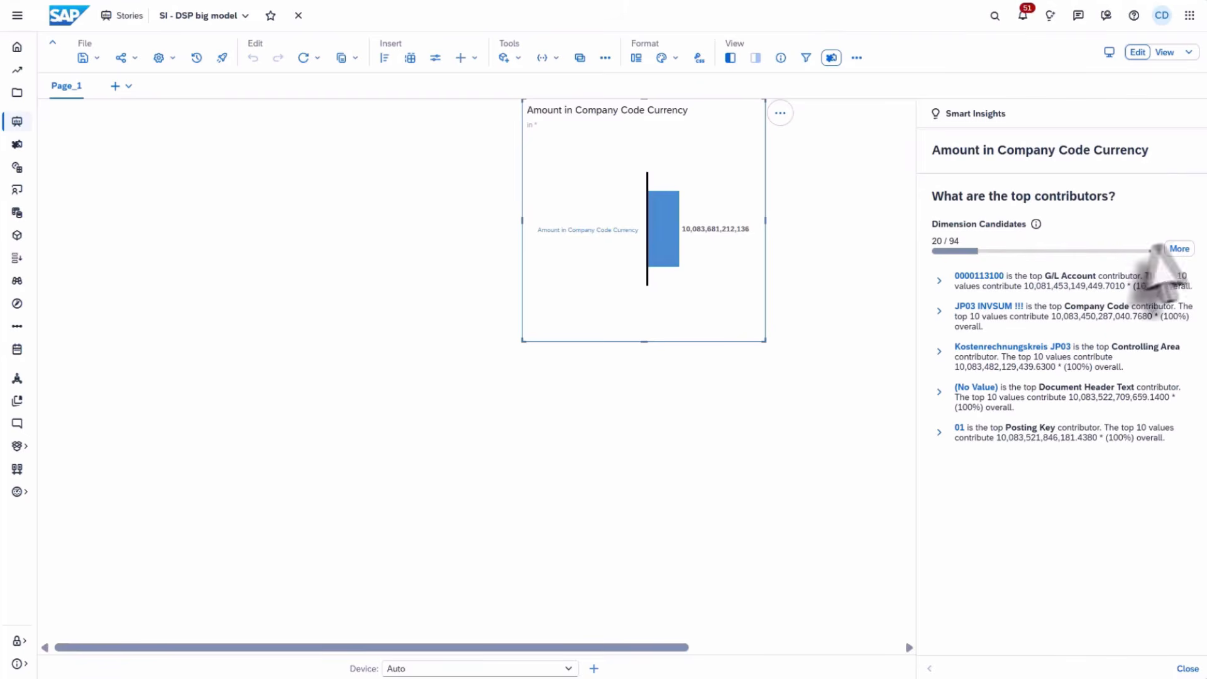
left_click(1180, 249)
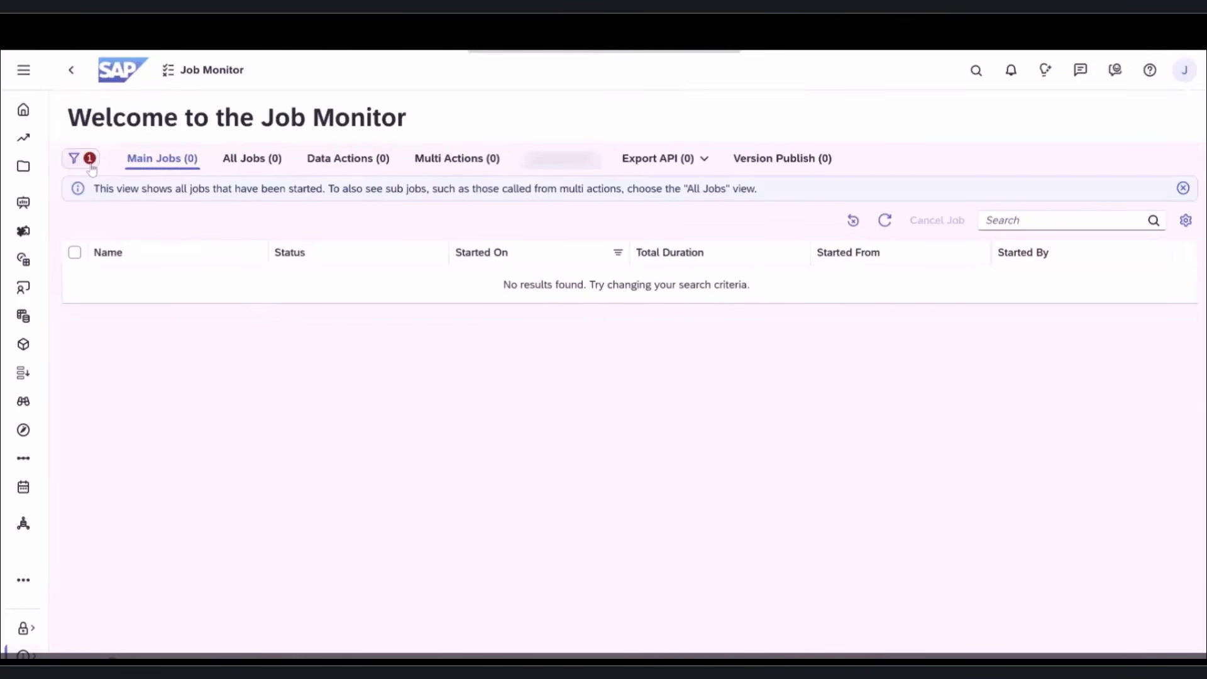
- Filter the Job Monitor by Job Type Export API > Data Extractions and close the filter panel
left_click(91, 167)
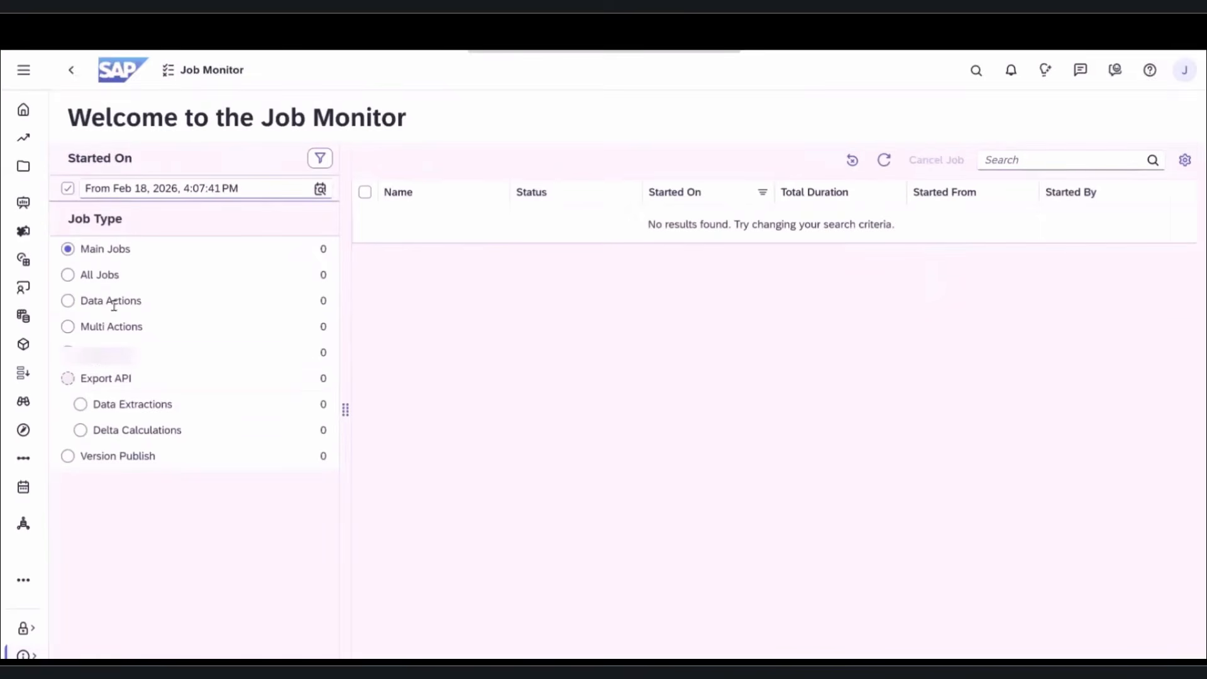
left_click(81, 404)
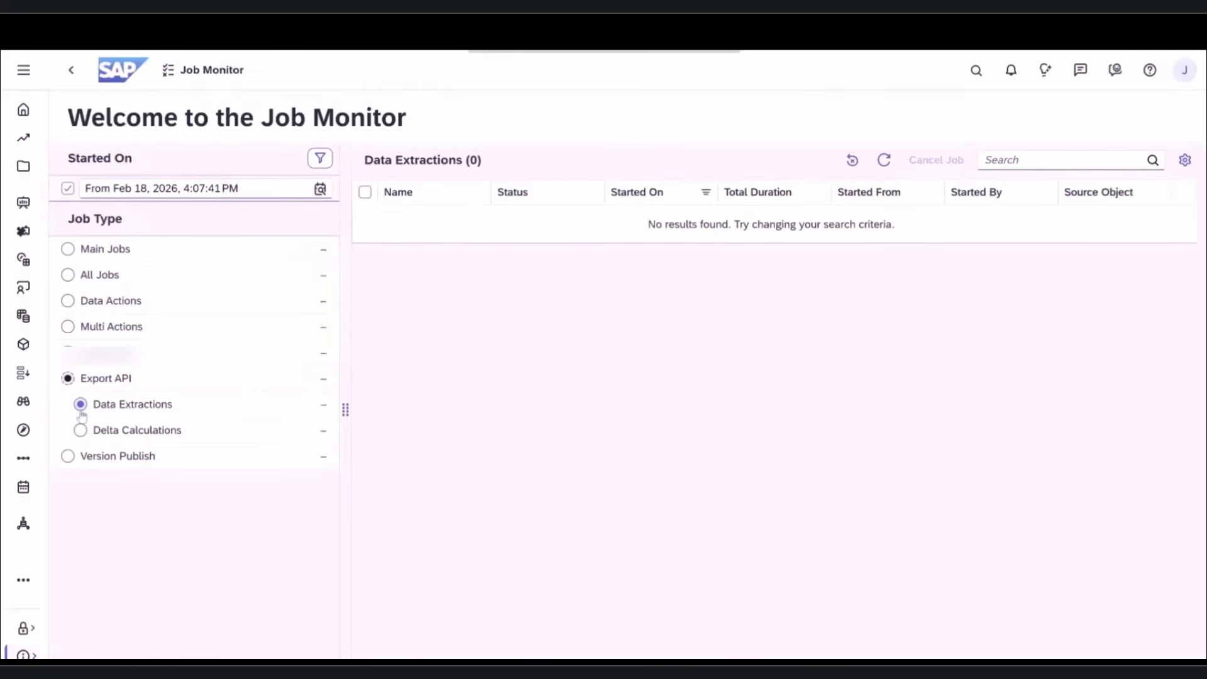
left_click(315, 159)
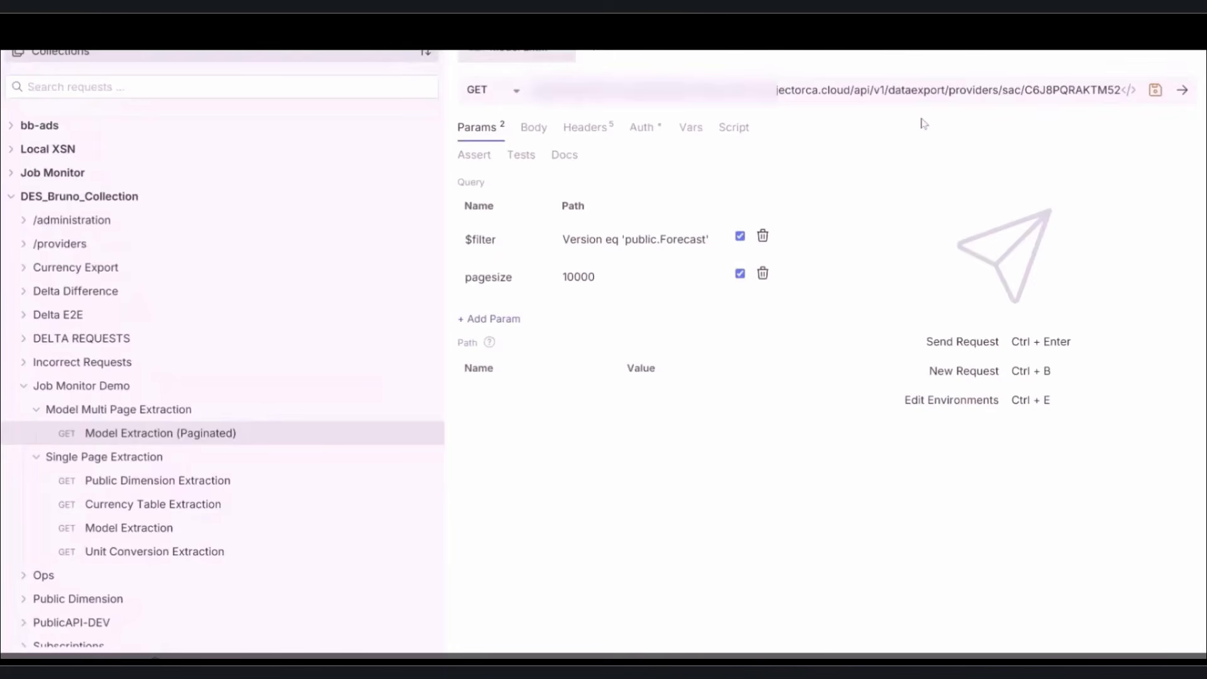
- Send Bruno's Model Extraction (Paginated) request for public.Forecast with page size 10000
left_click_drag(930, 94, 1157, 99)
left_click(935, 95)
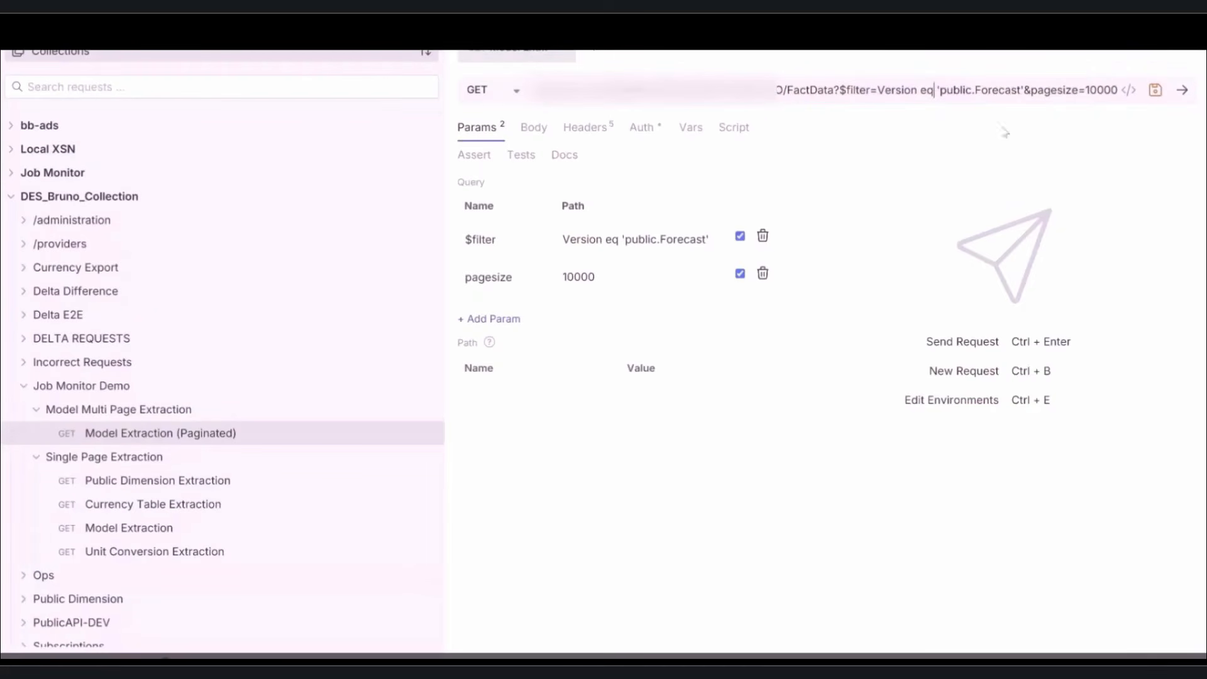
left_click(1181, 93)
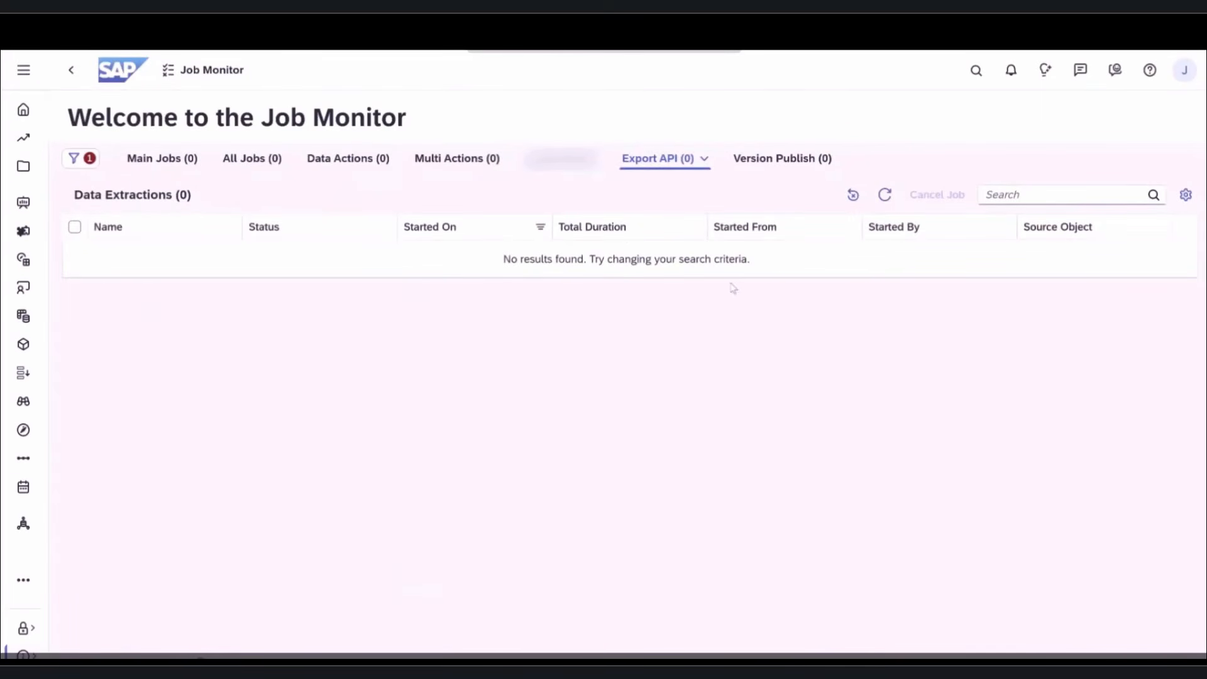
- Refresh the Job Monitor and inspect the new Fact Data Export job's steps and URL parameters
left_click(885, 195)
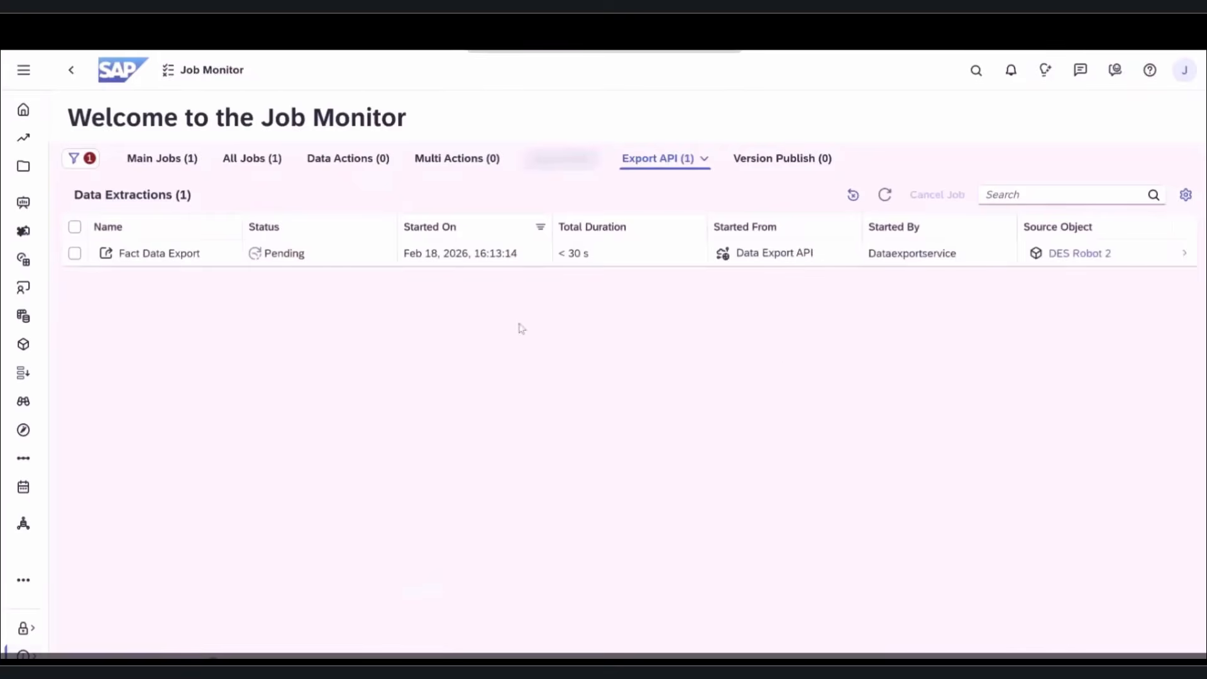
left_click(501, 255)
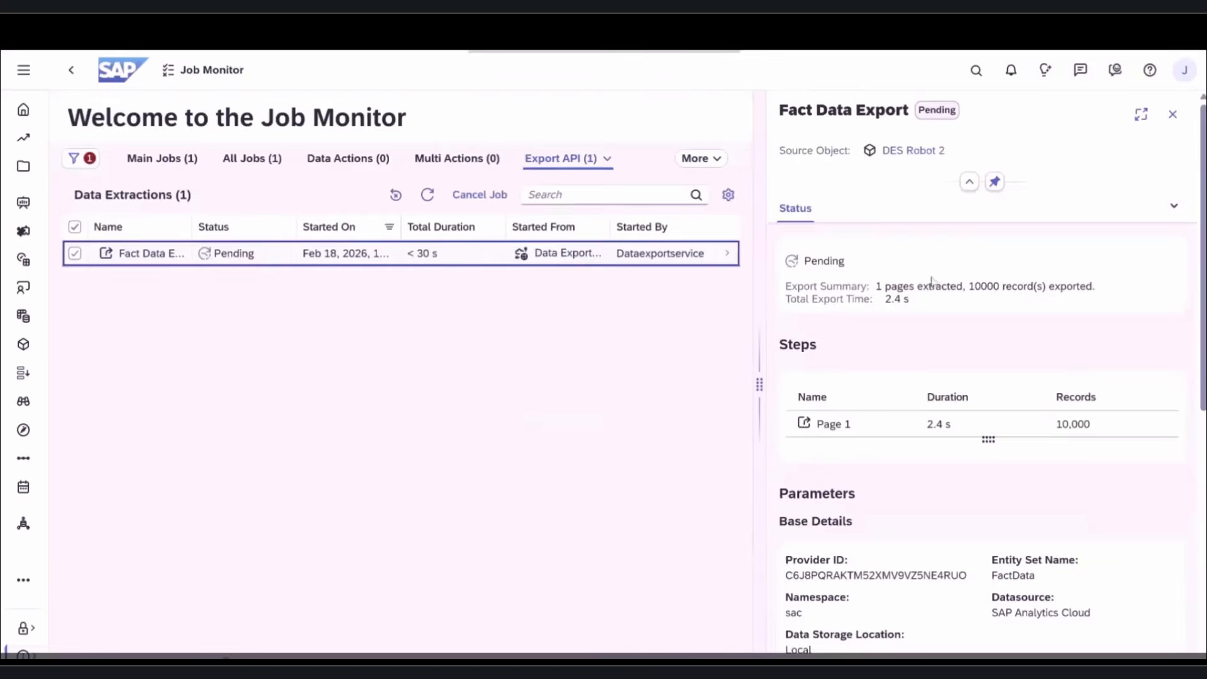
scroll(935, 280, "down", 3)
scroll(949, 412, "down", 2)
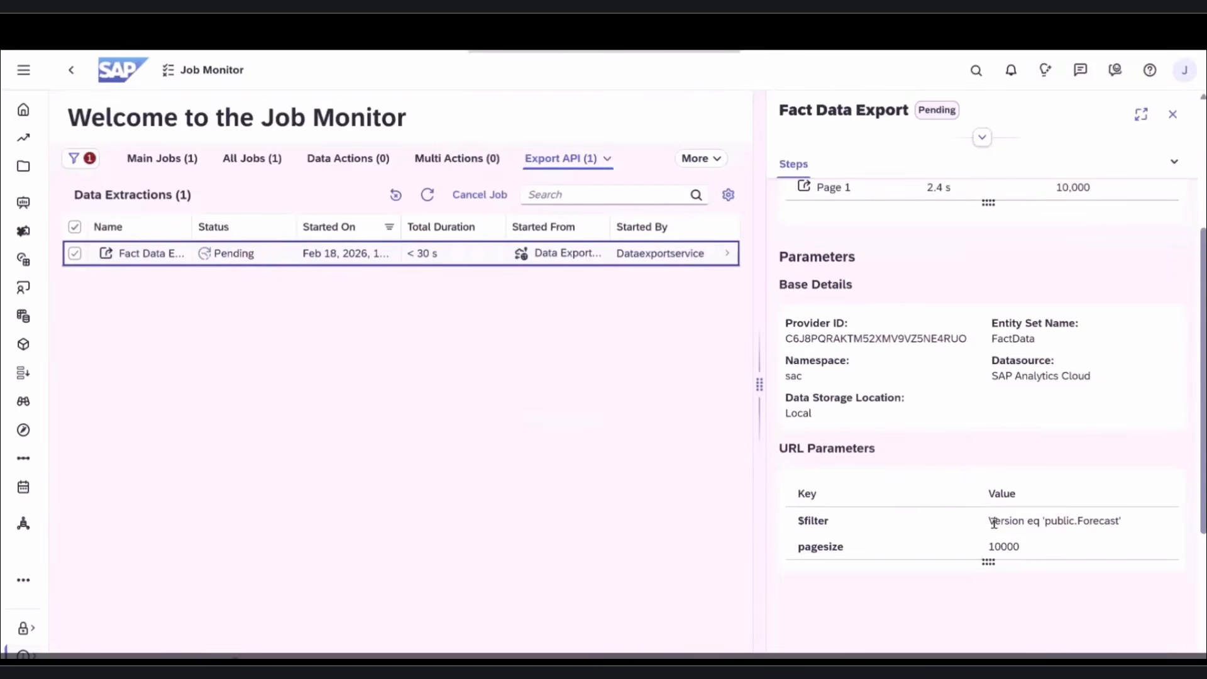
scroll(993, 509, "up", 4)
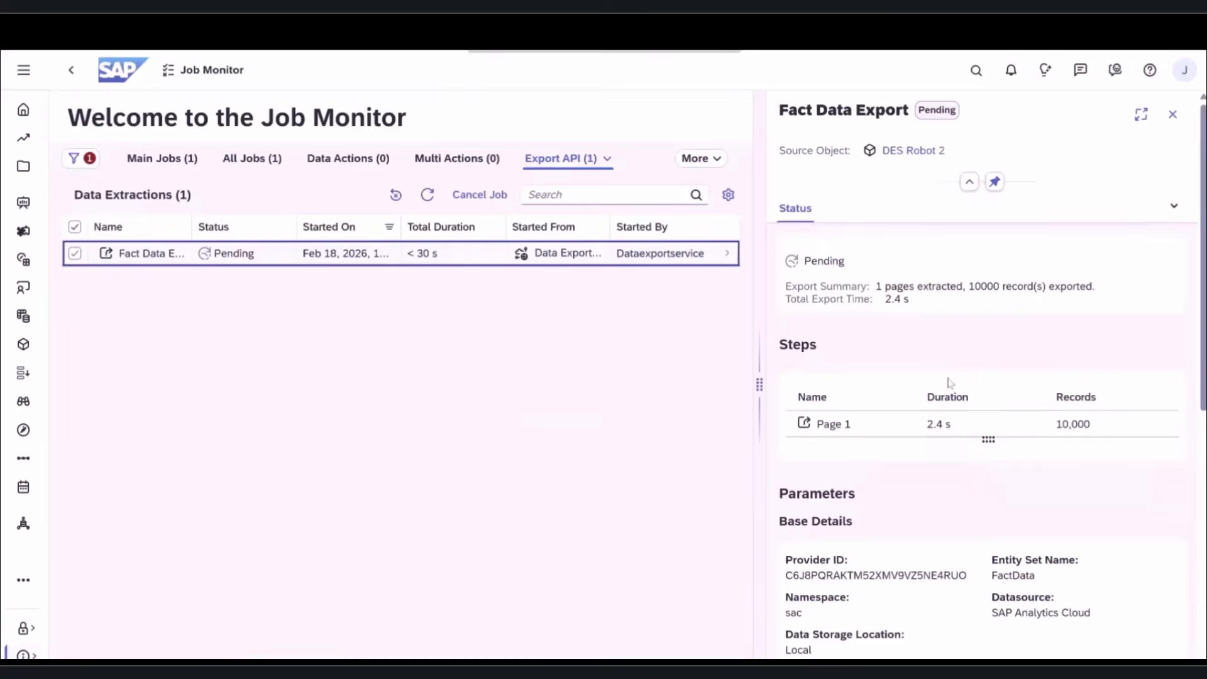
left_click(1173, 113)
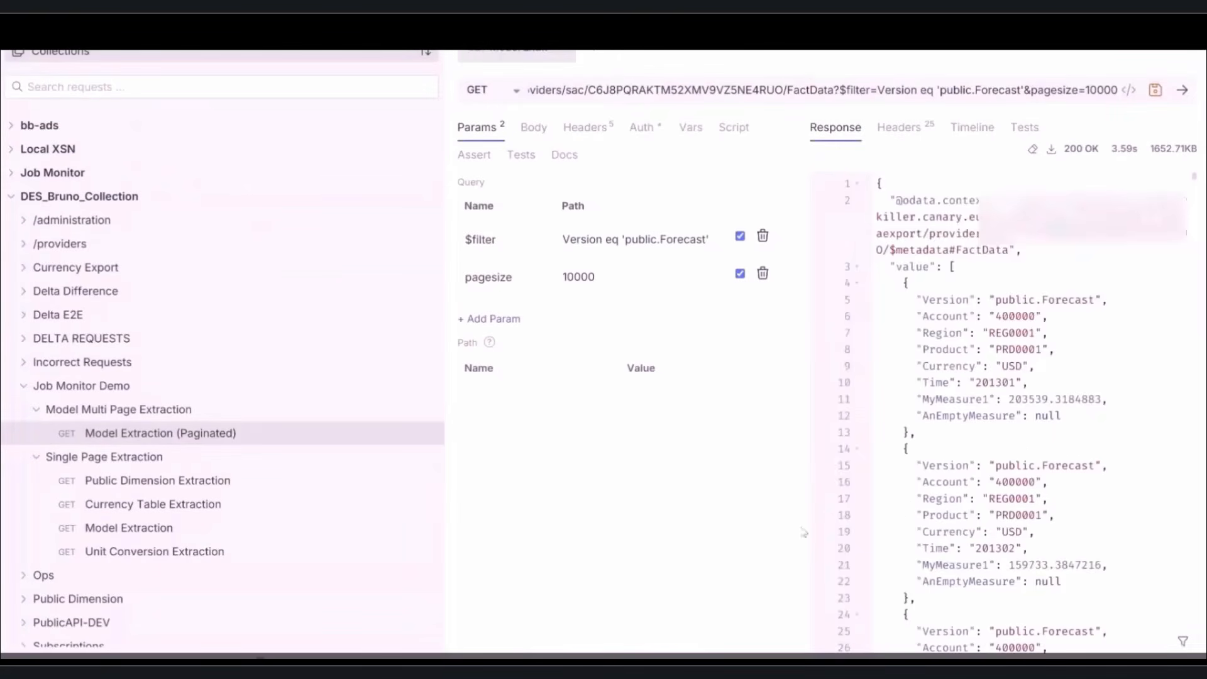
- Replace the request URL with the response's nextLink URL and send it for the next page
left_click_drag(1197, 178, 1196, 655)
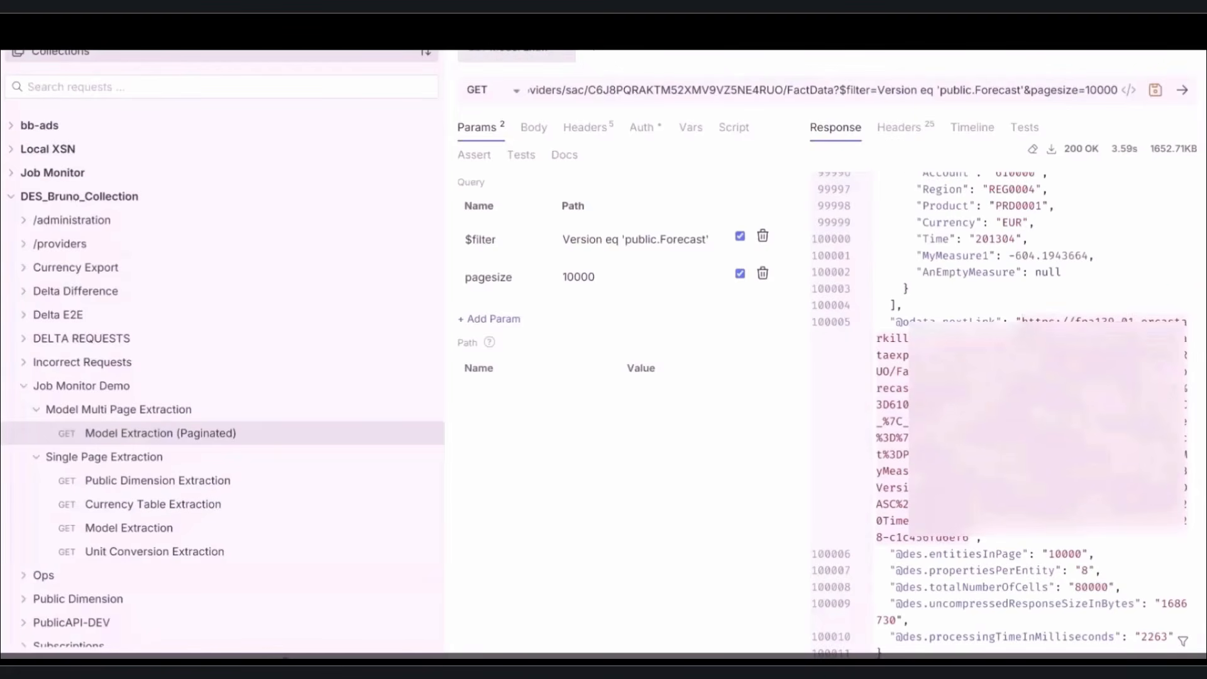
triple_click(762, 95)
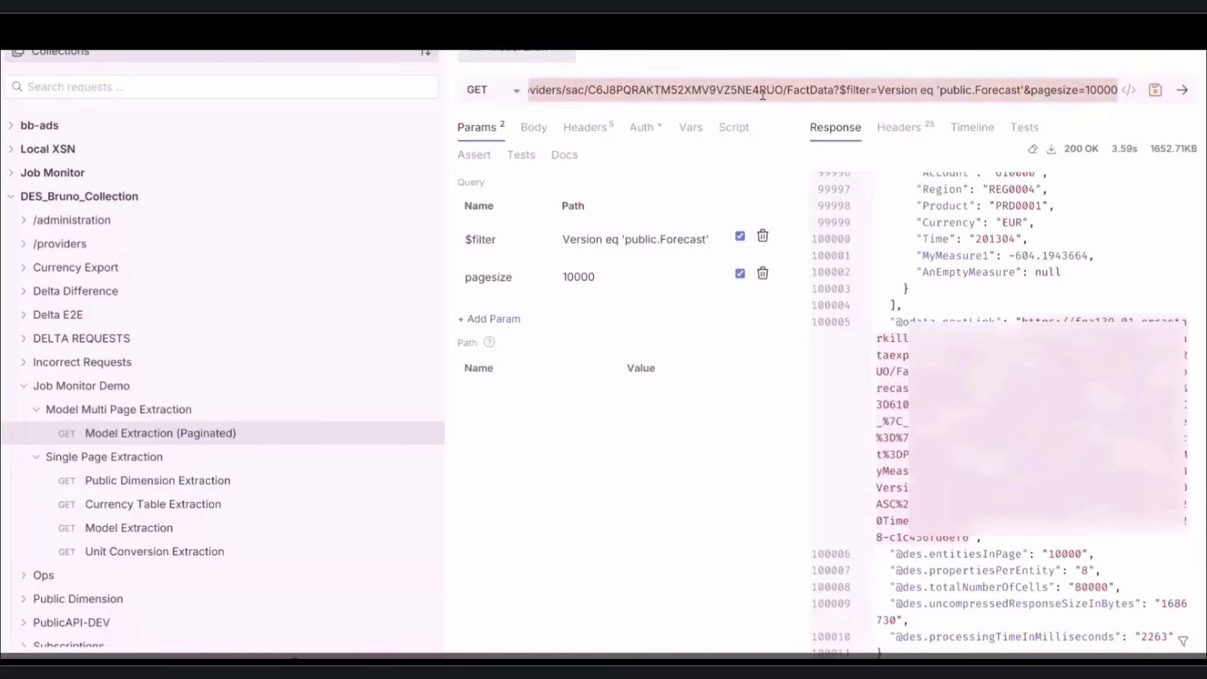
key("BackSpace")
type("SC%2C%20Currency%3DASC%2C%20Time%3DASC%7D&contextID=0f5e545f-f1f6-424c-9c28-c1c456fd6ef6")
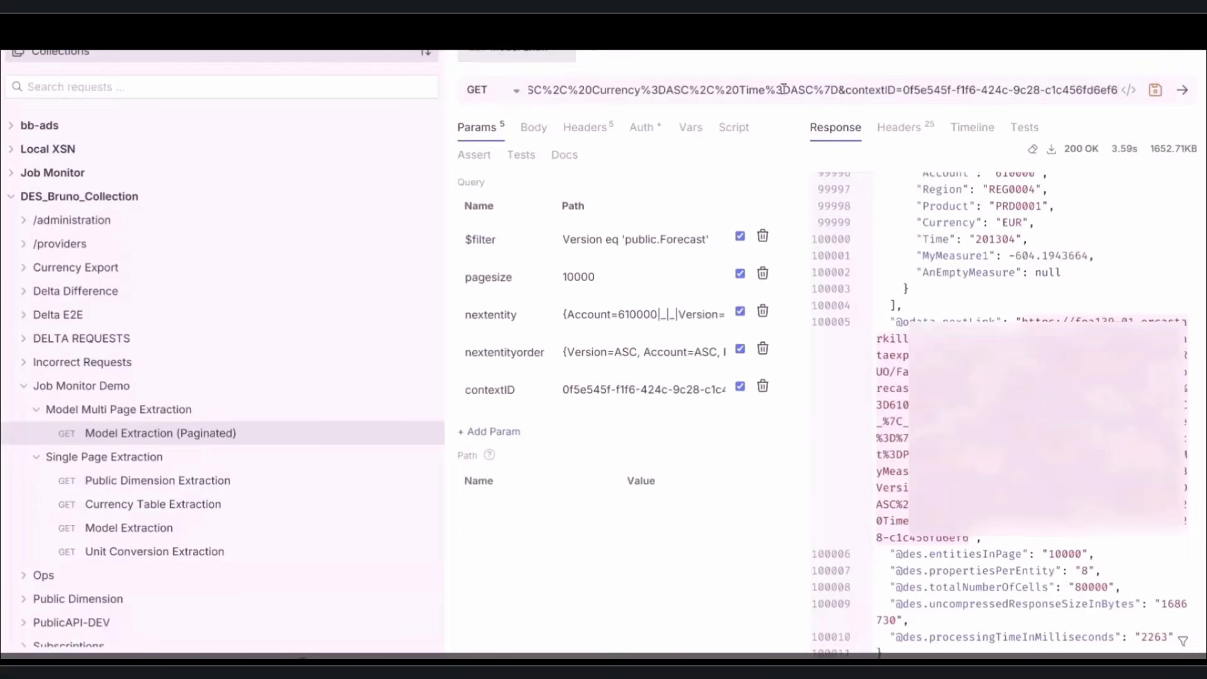
left_click(1182, 89)
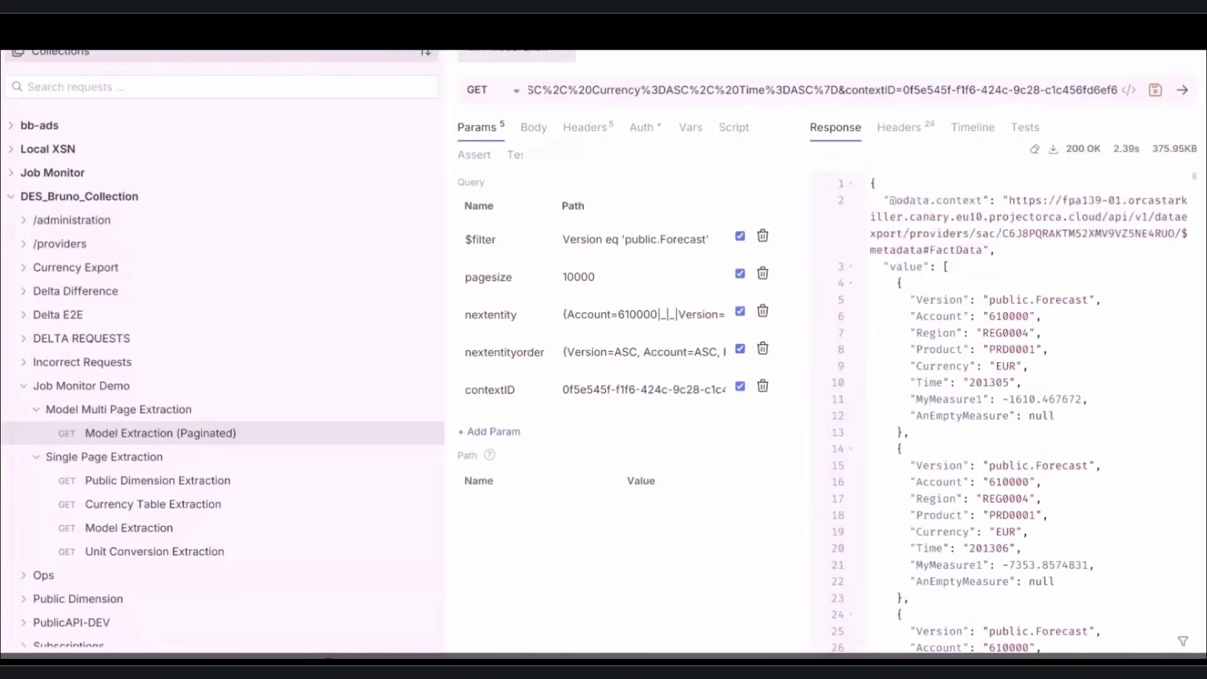
left_click(496, 605)
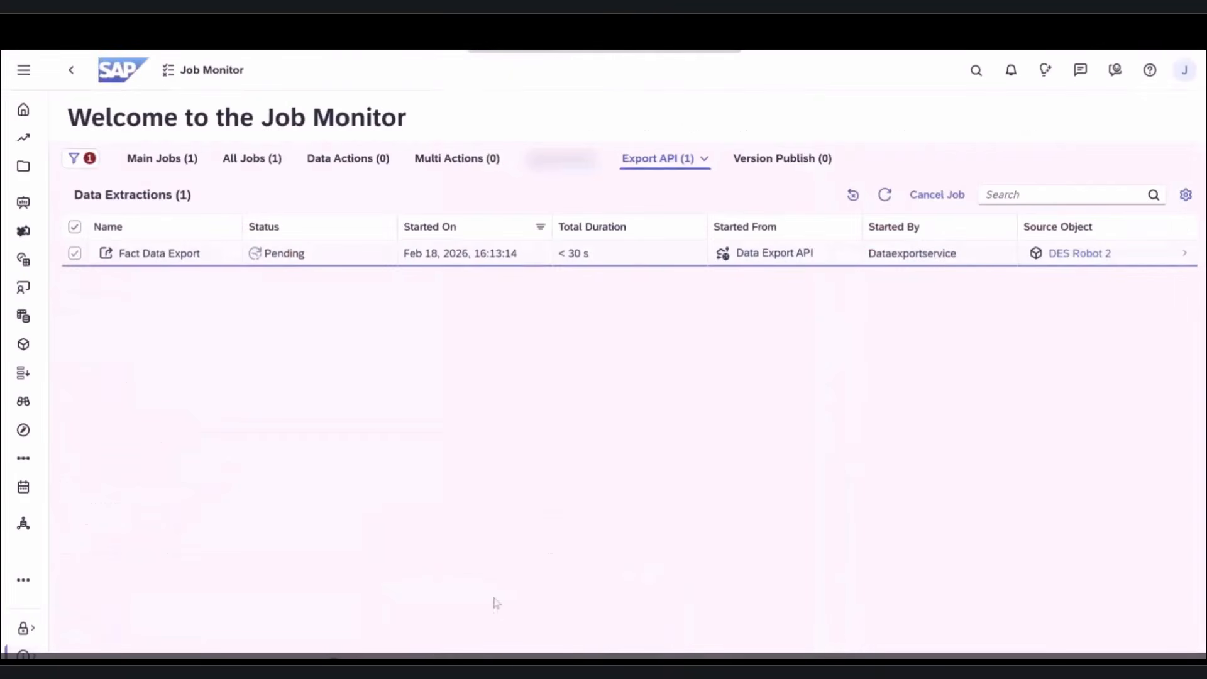
- Verify the Fact Data Export job succeeded with 2 pages and 12,264 records exported
left_click(887, 196)
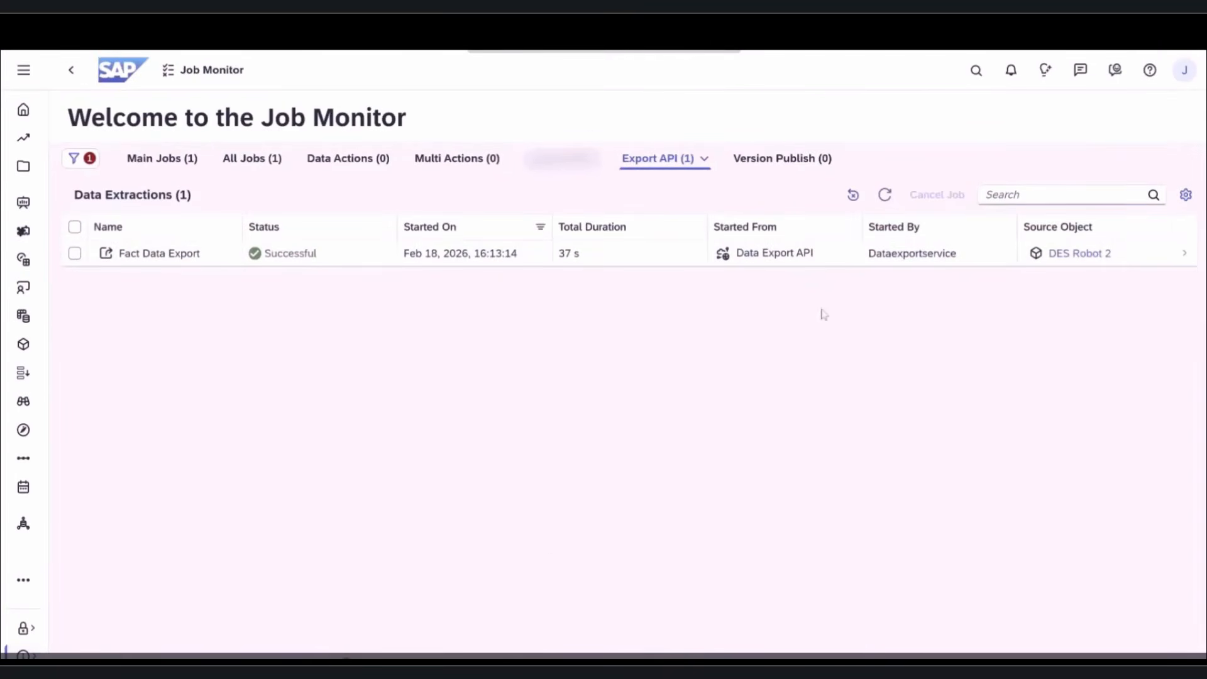
left_click(795, 256)
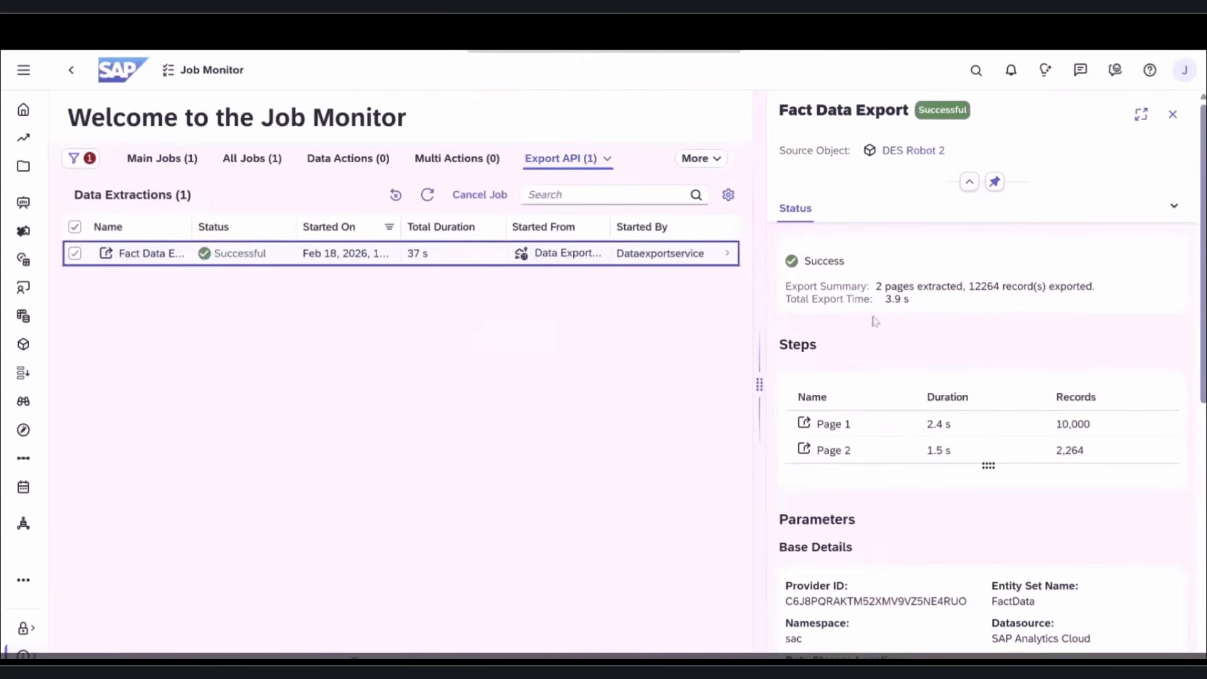
scroll(1012, 358, "down", 5)
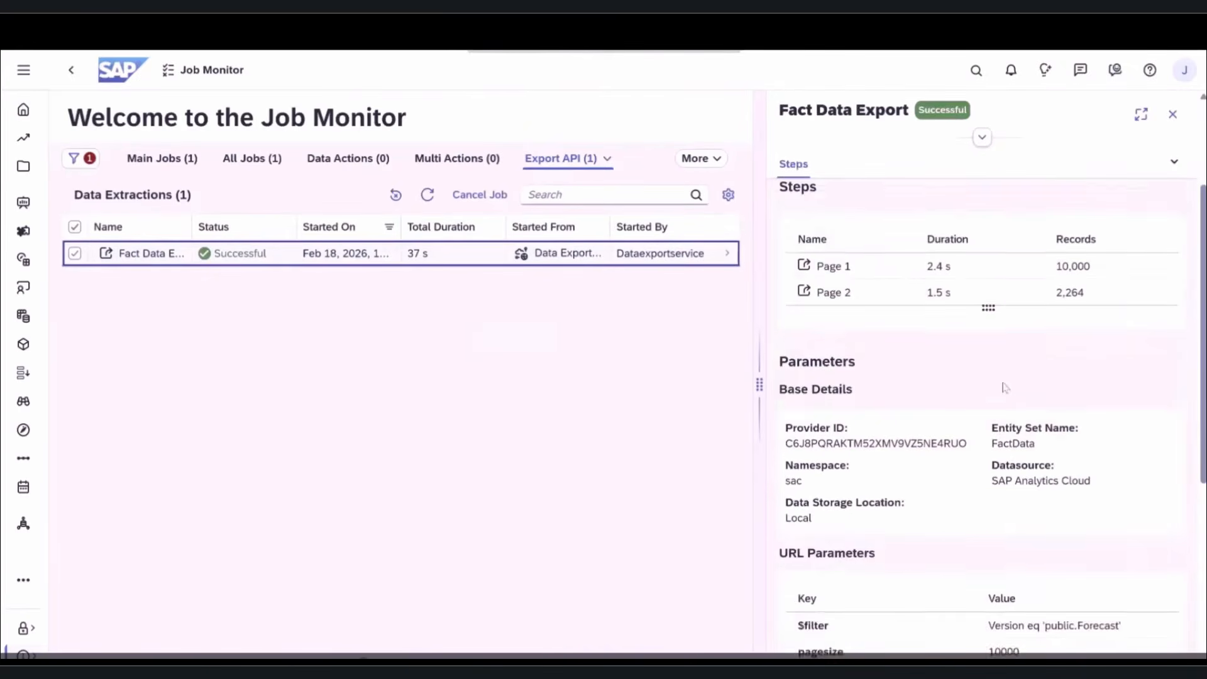
scroll(1006, 377, "up", 5)
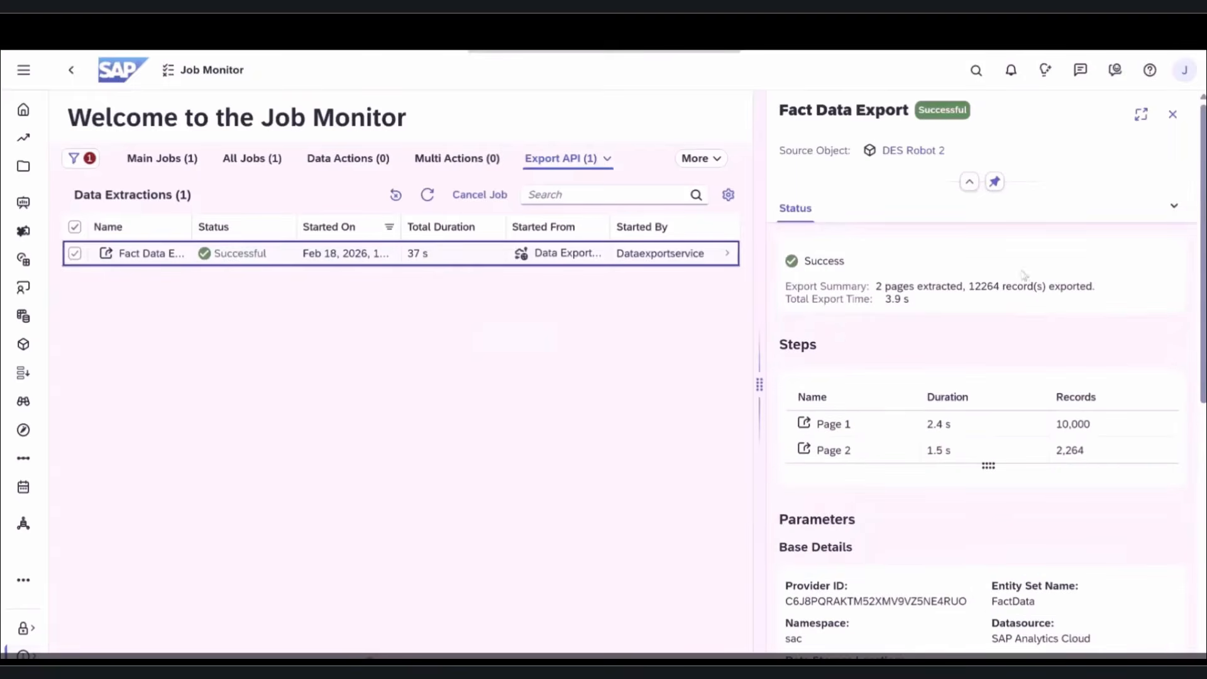
left_click(1173, 114)
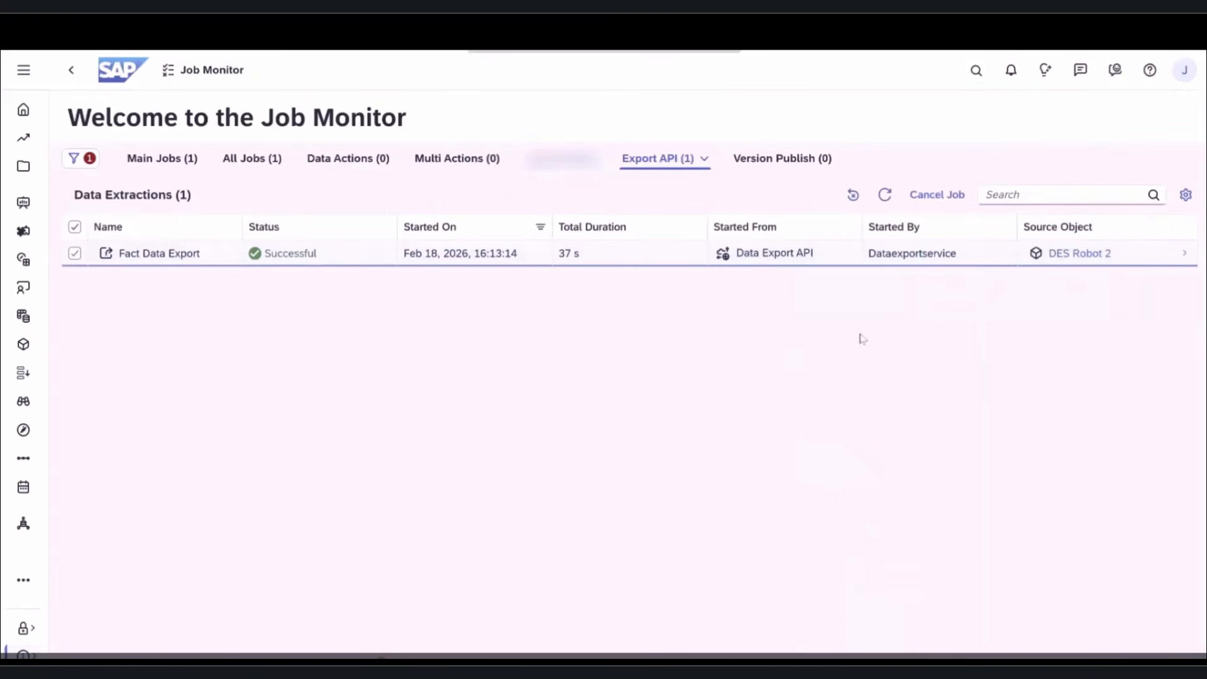
left_click(804, 657)
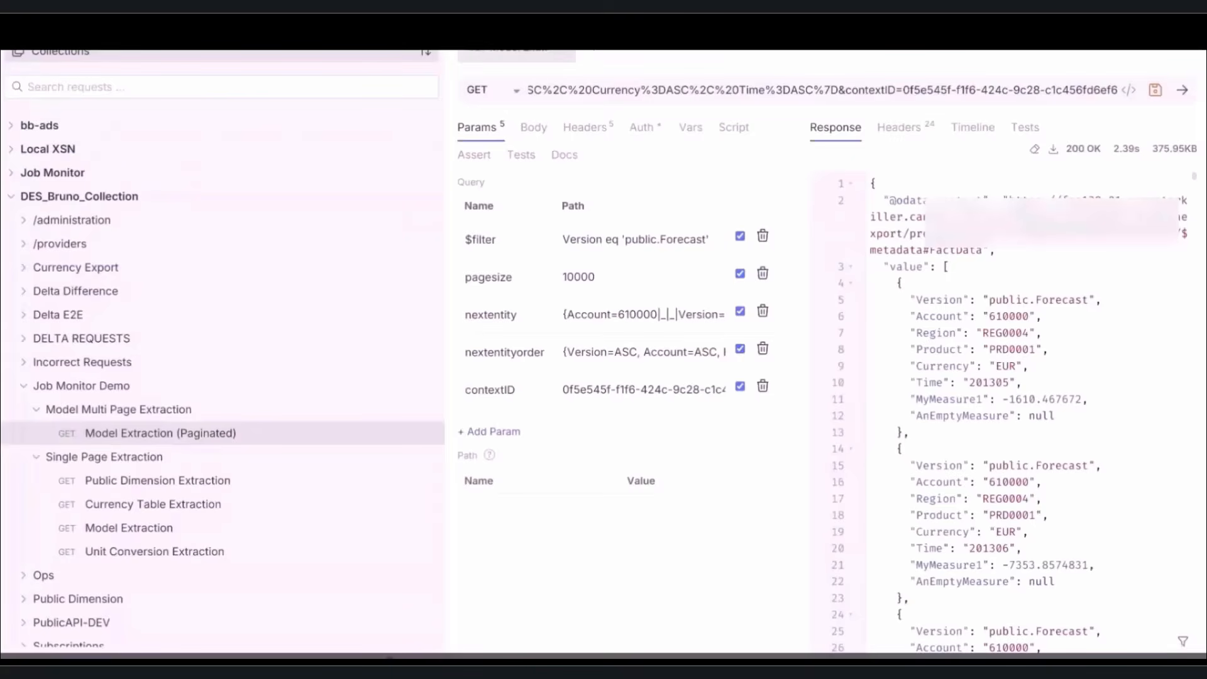
- Run the Public Dimension, Currency Table and Unit Conversion Extraction requests, each returning 200 OK
left_click(207, 481)
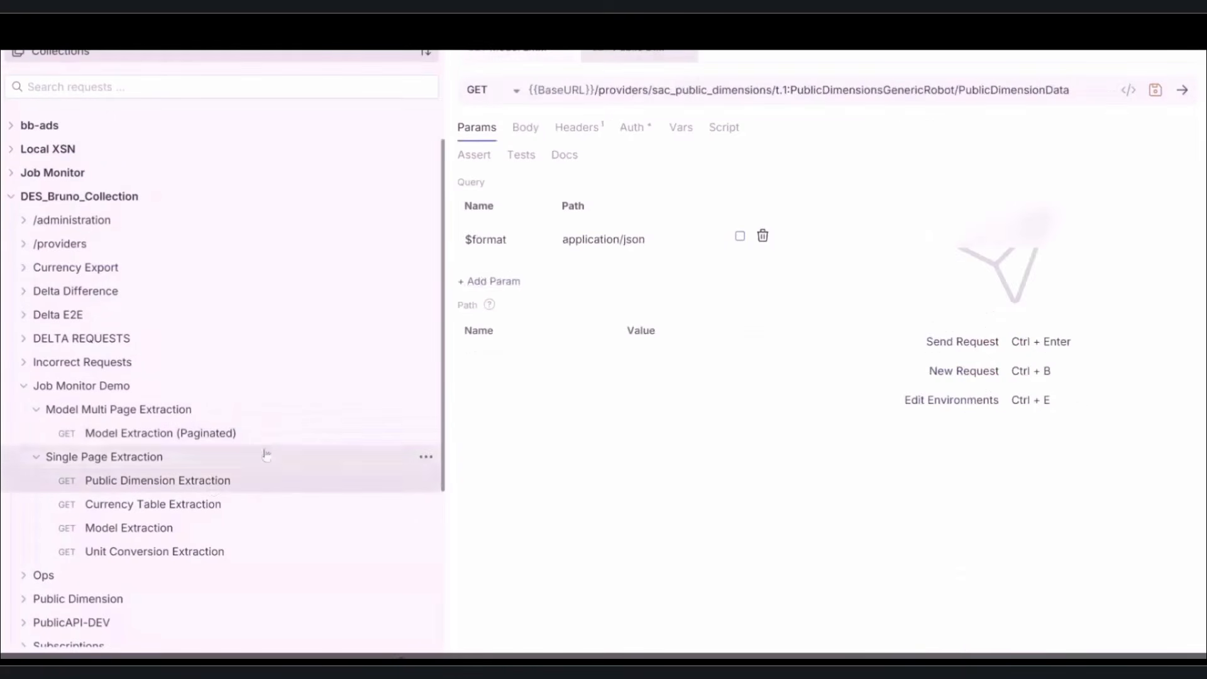
left_click(1180, 89)
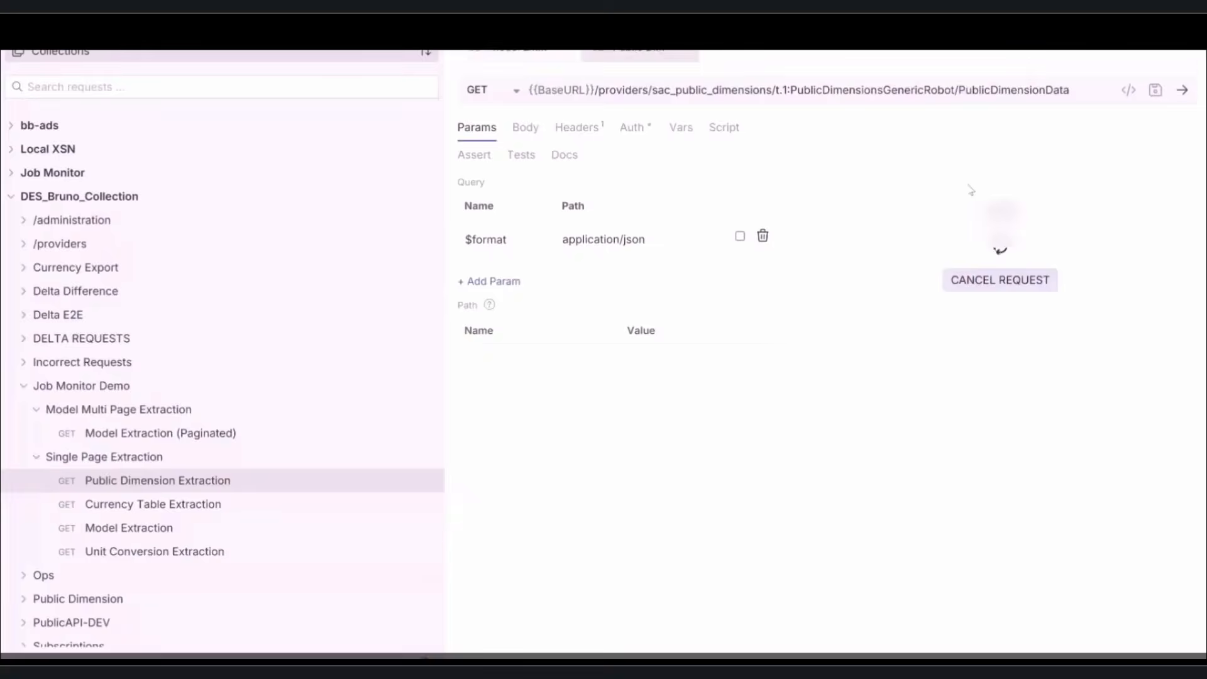
scroll(967, 183, "down", 8)
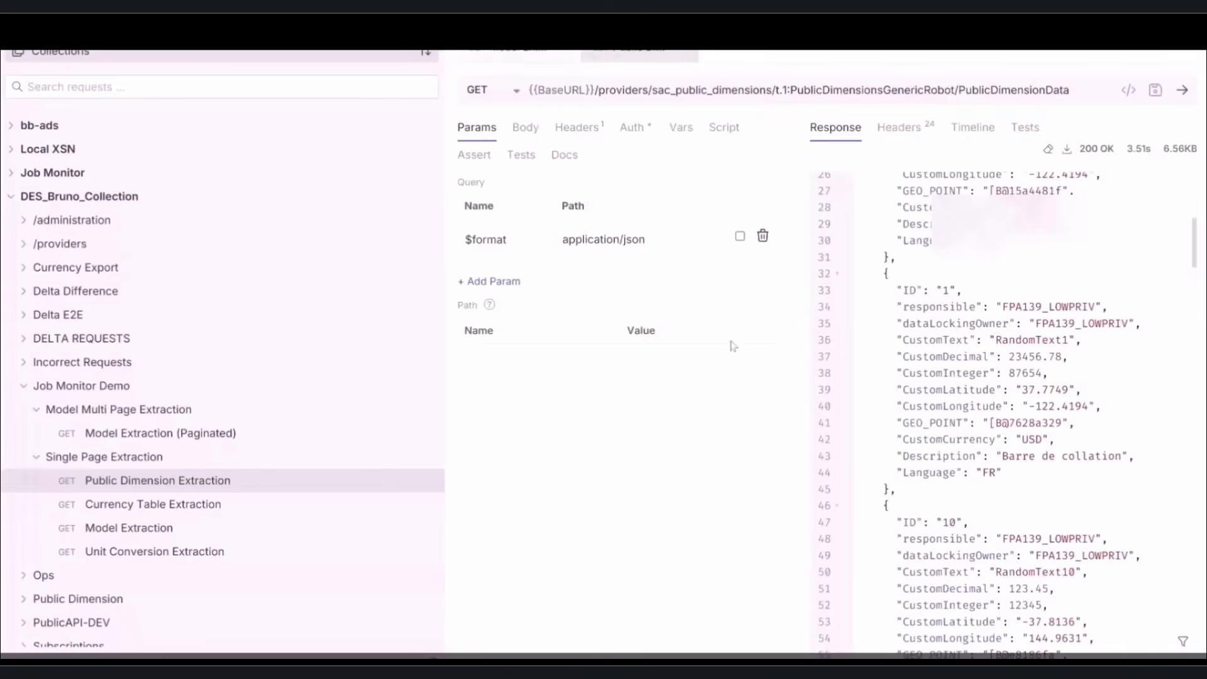
left_click(237, 504)
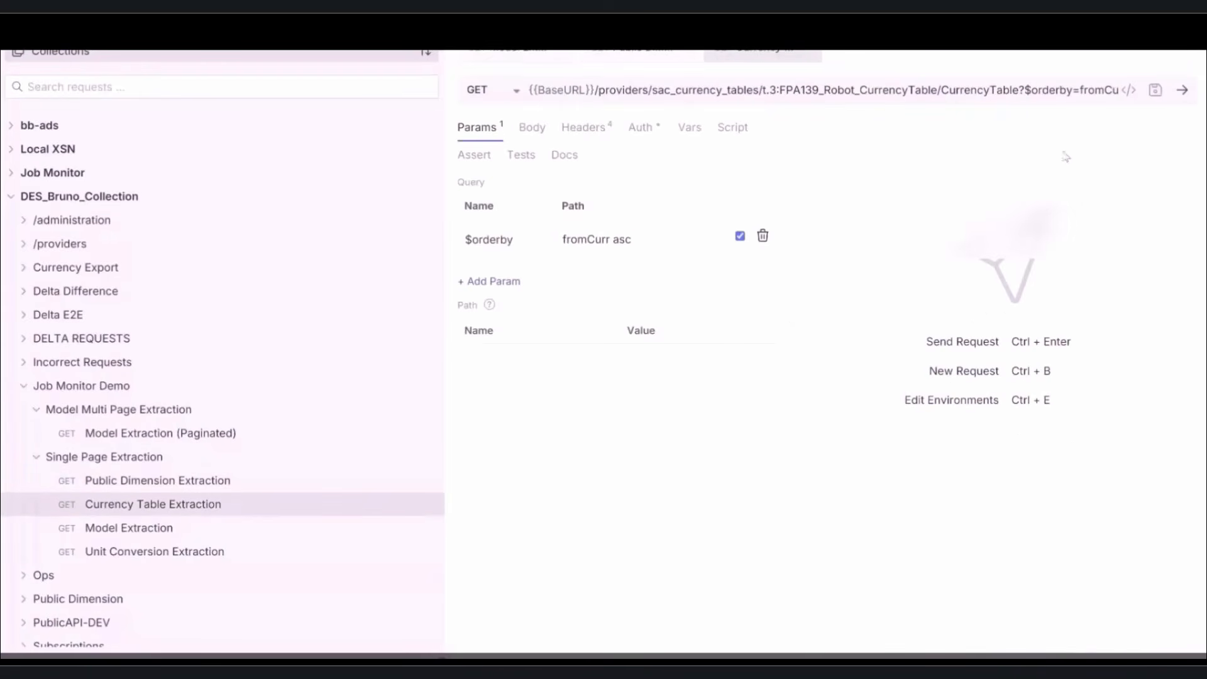
left_click(1181, 92)
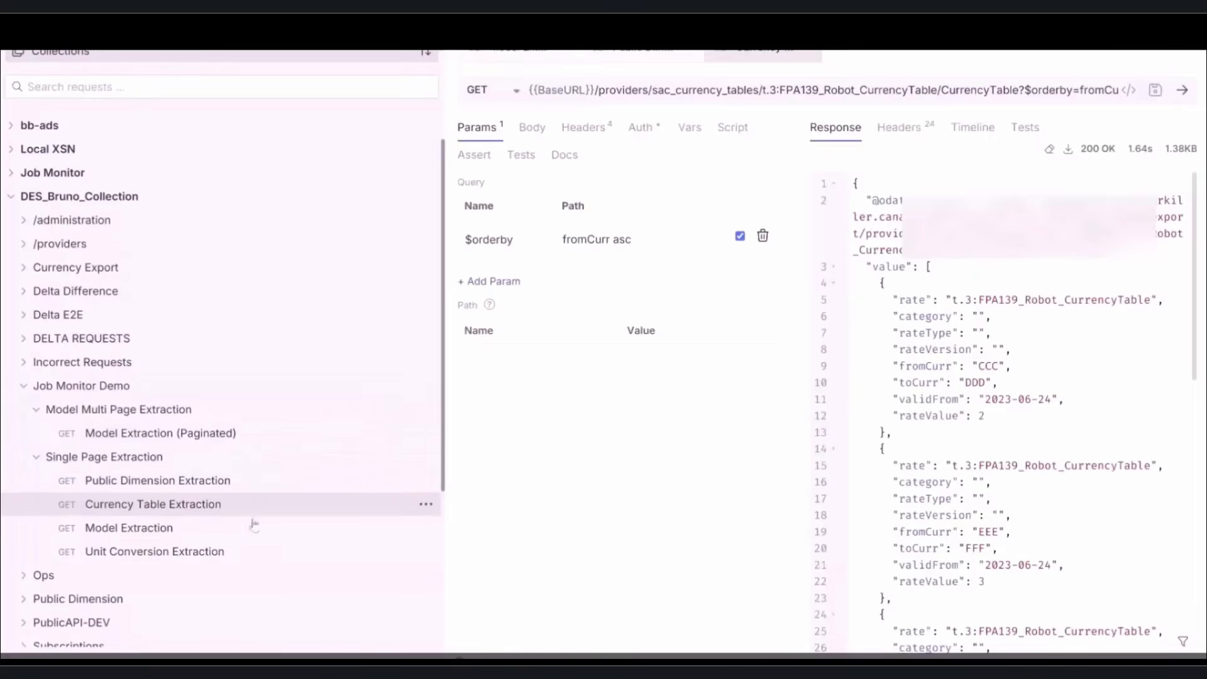
left_click(250, 556)
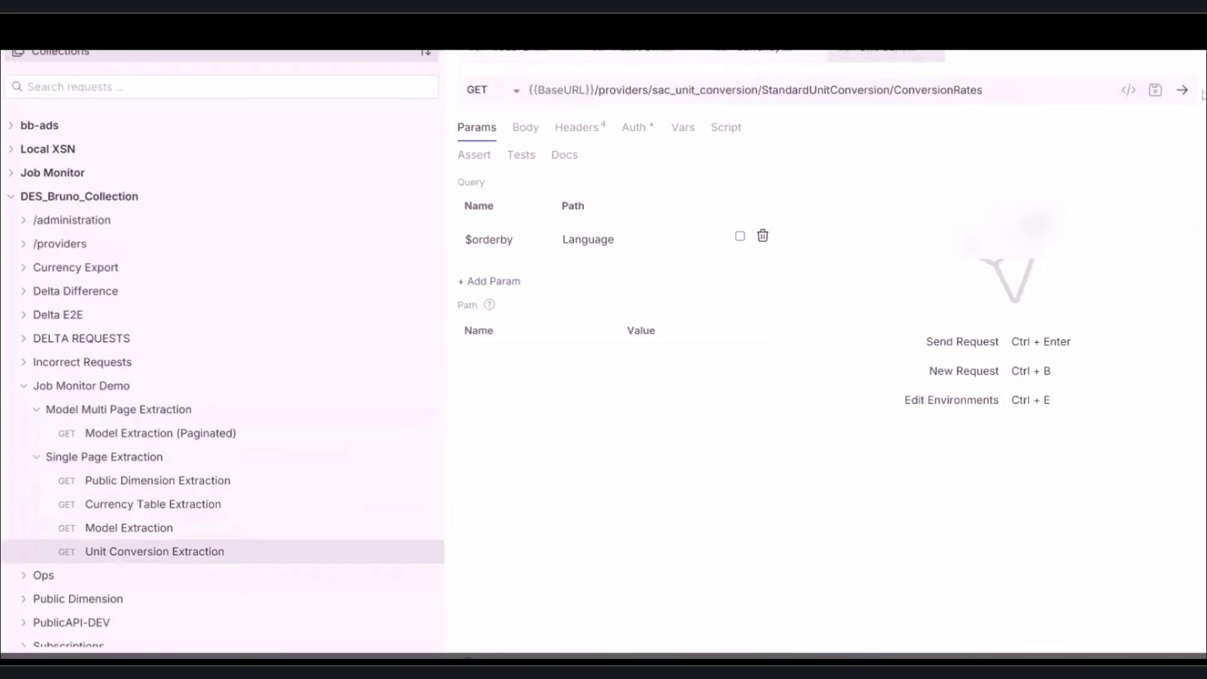
left_click(1193, 92)
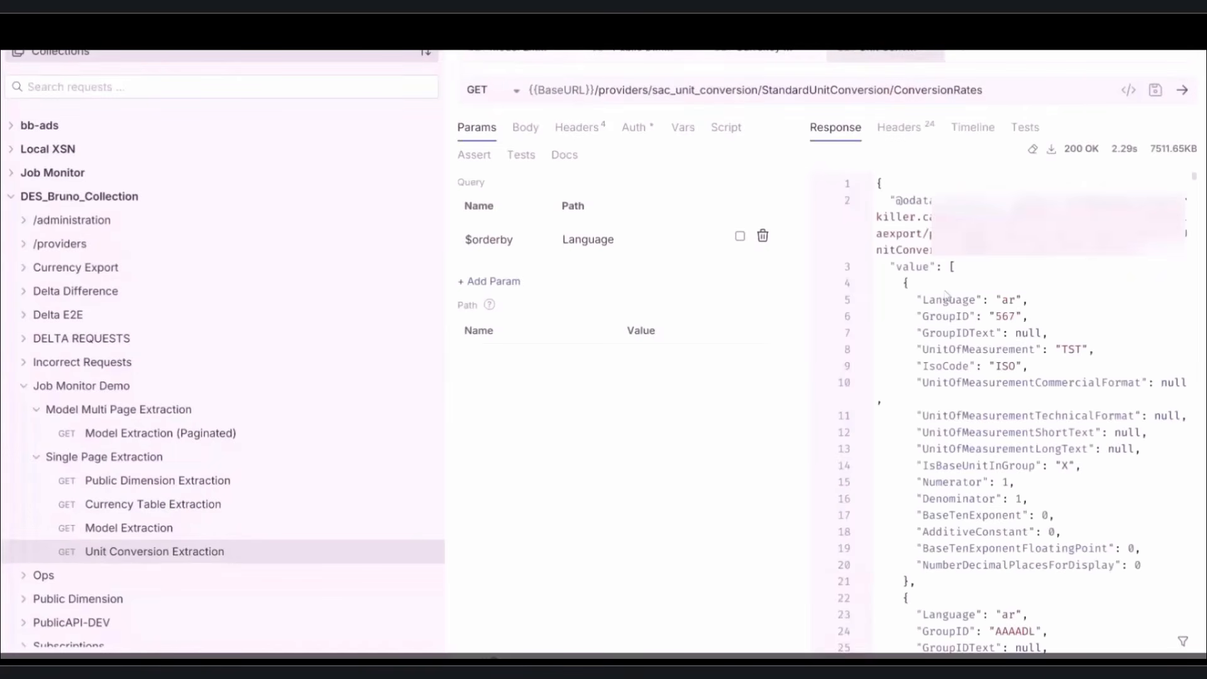
scroll(821, 204, "down", 2)
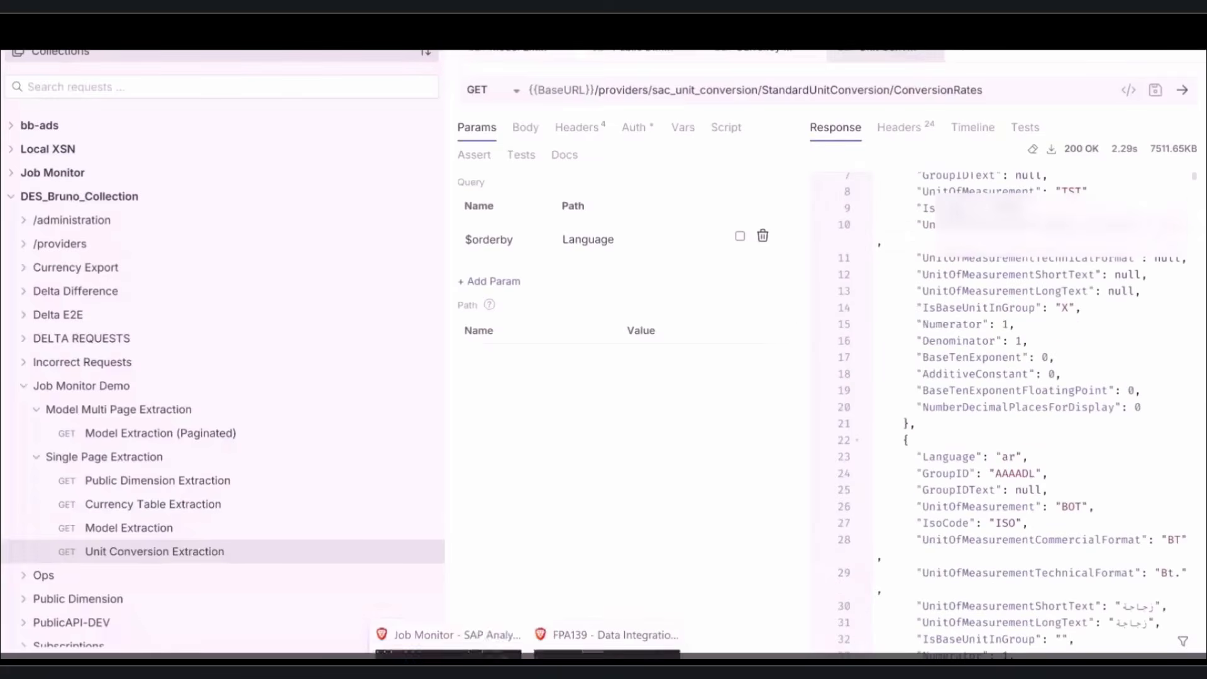
left_click(493, 623)
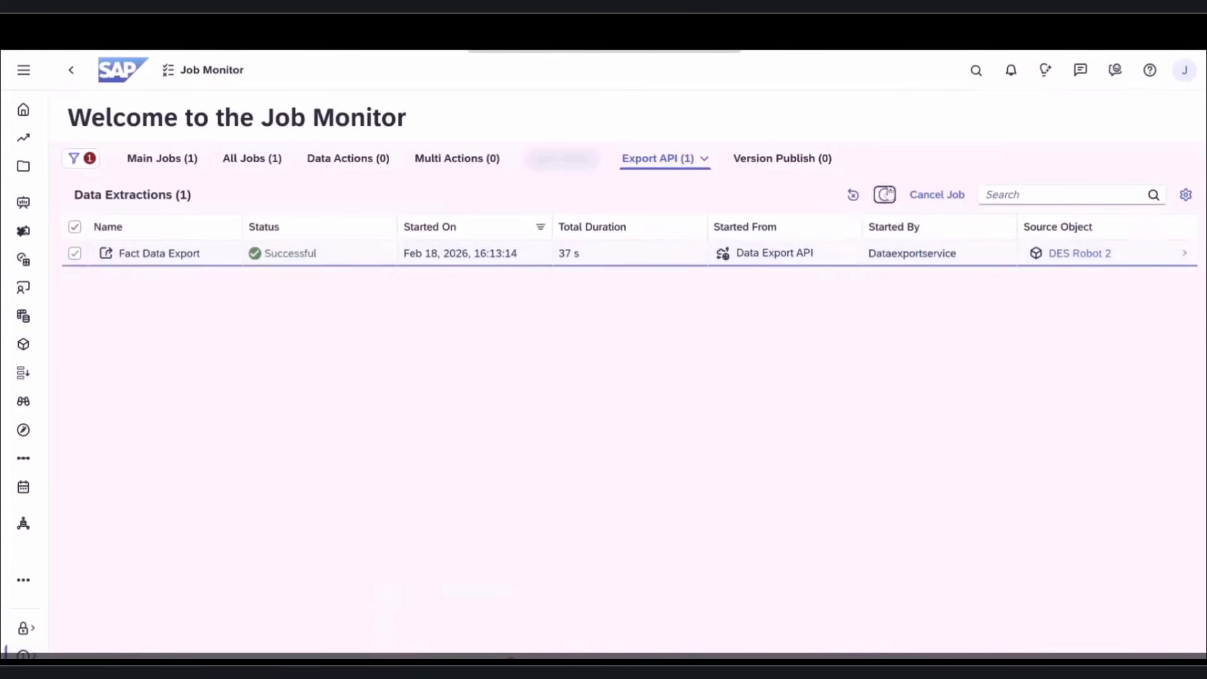
- Refresh the Job Monitor and review the Currency Table, Public Dimension and Fact Data export jobs
left_click(885, 196)
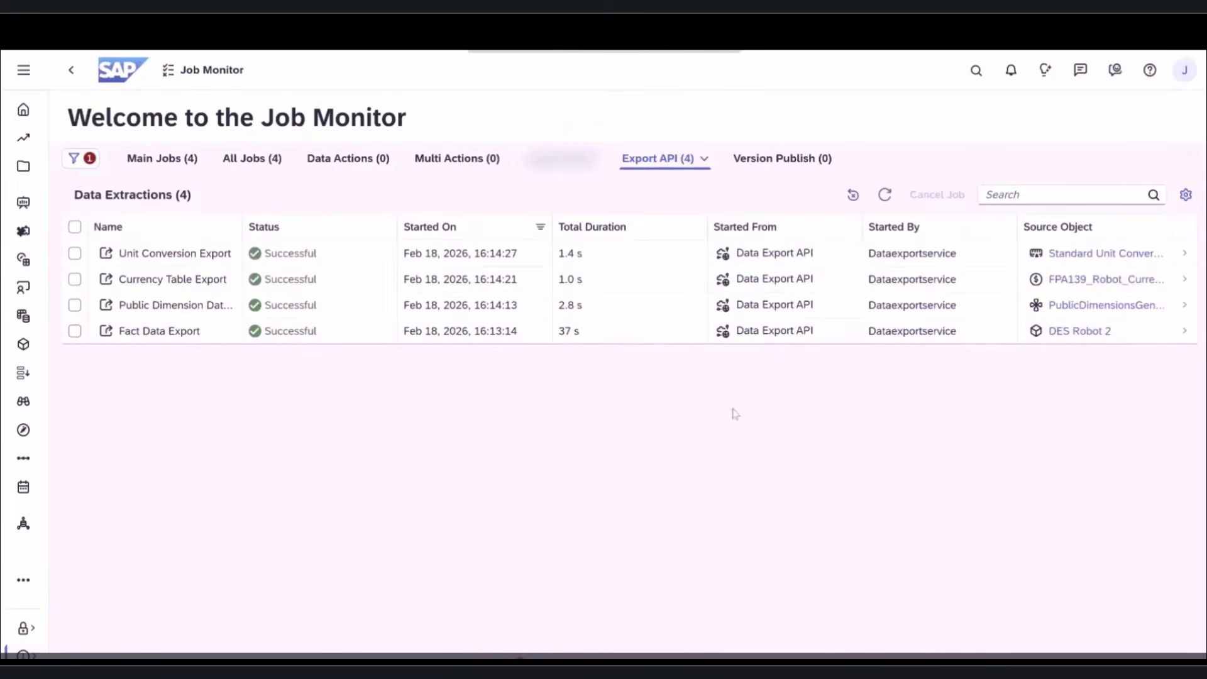
left_click(620, 293)
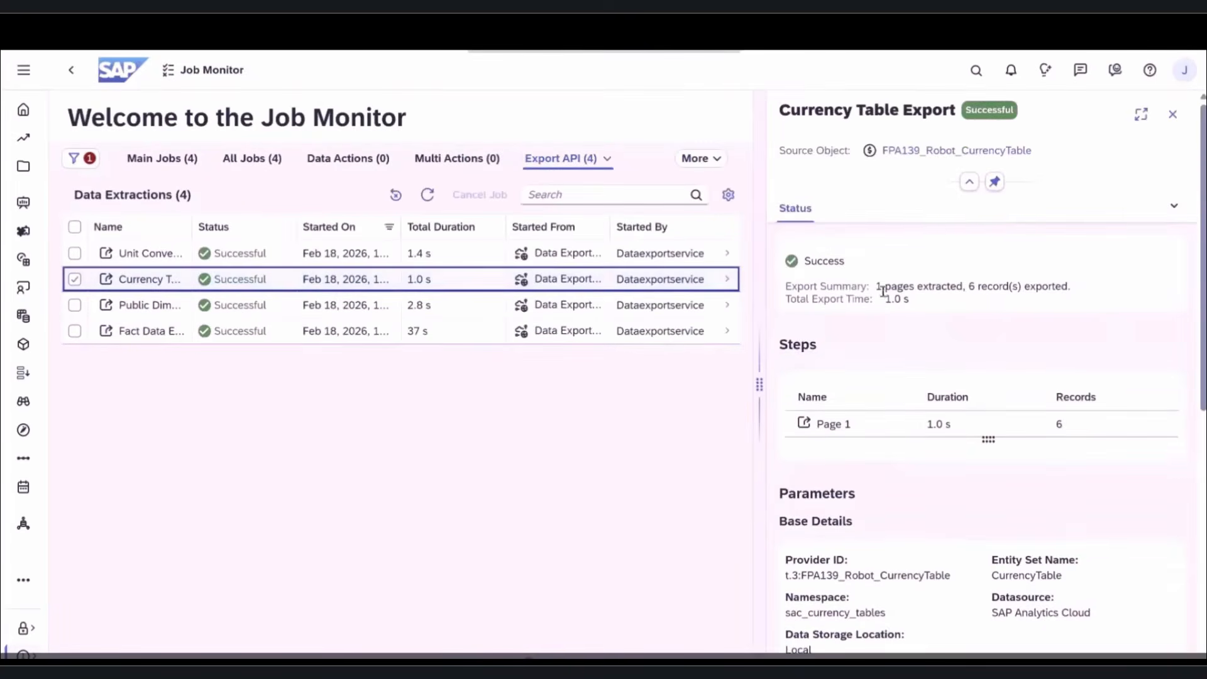
scroll(962, 279, "down", 5)
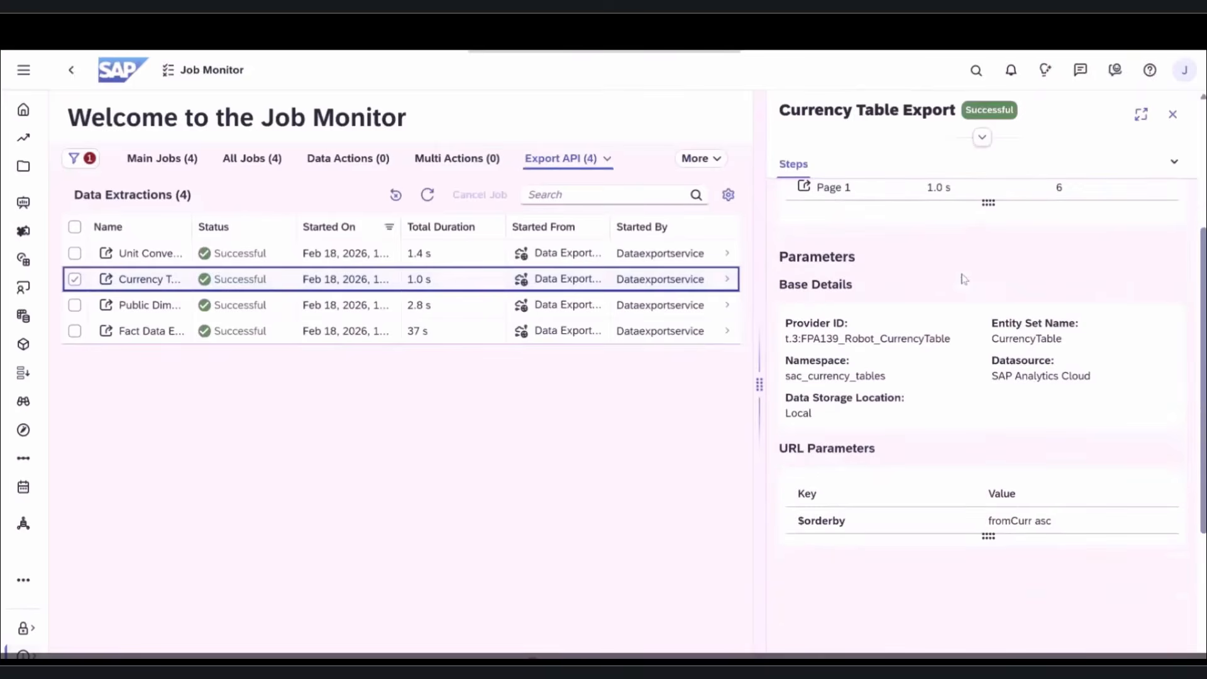
left_click(528, 305)
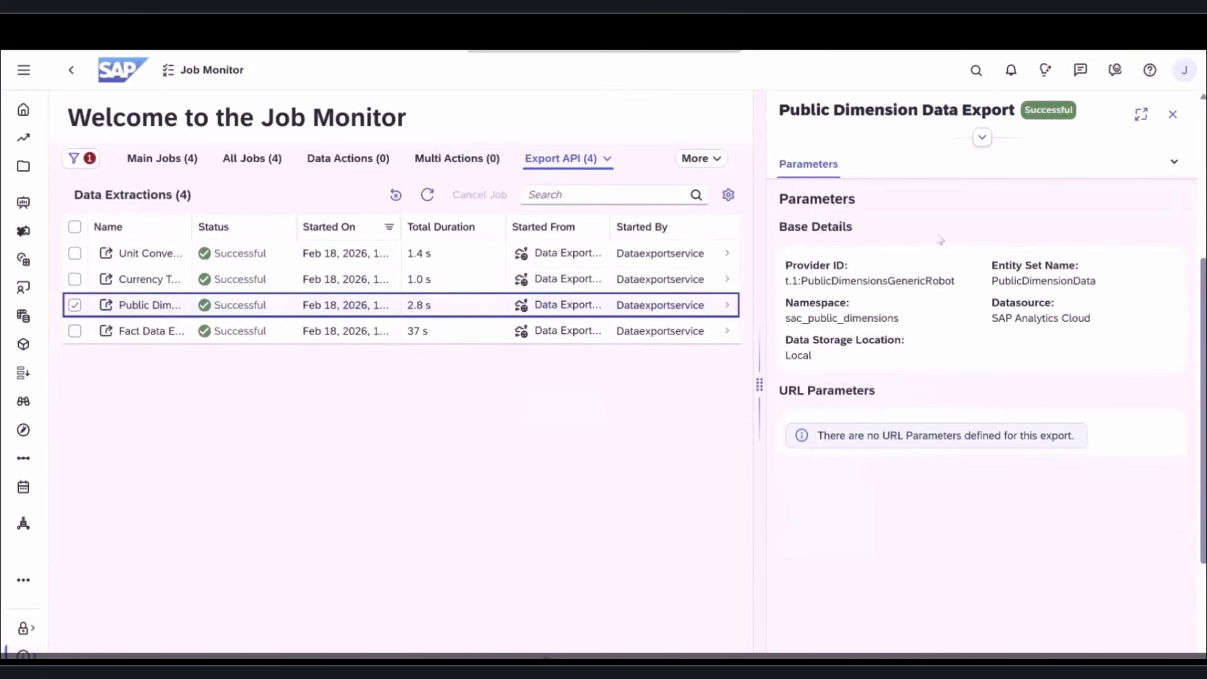
left_click(490, 333)
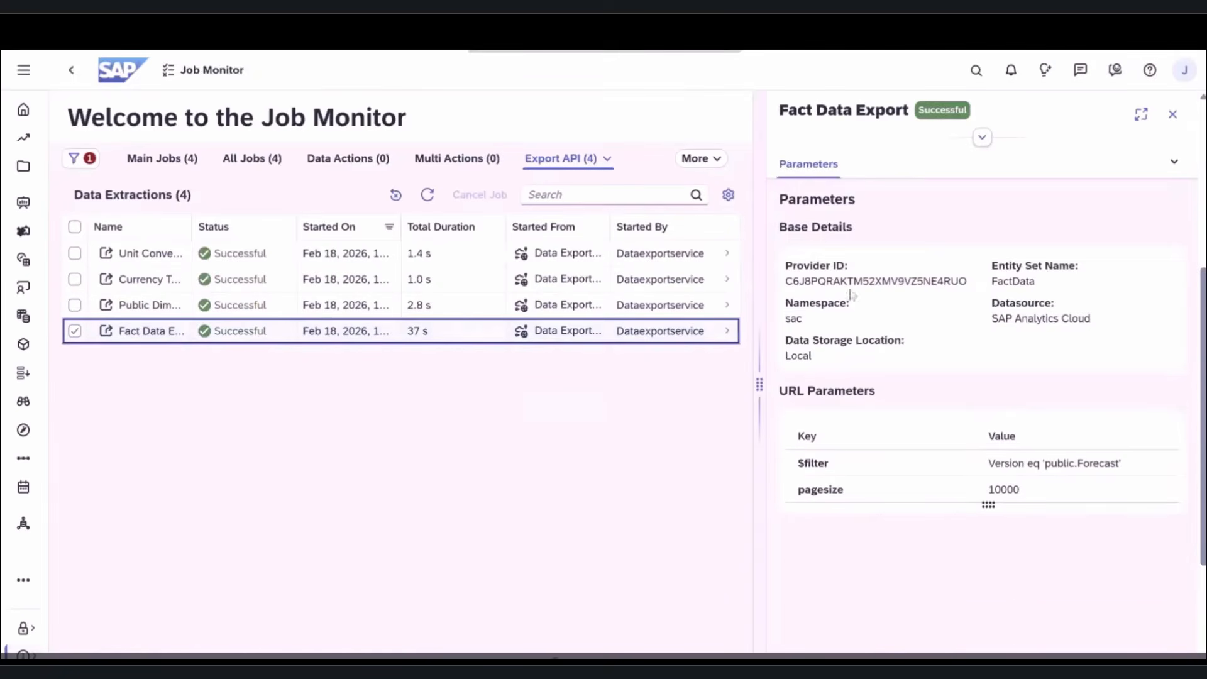
scroll(1001, 300, "up", 5)
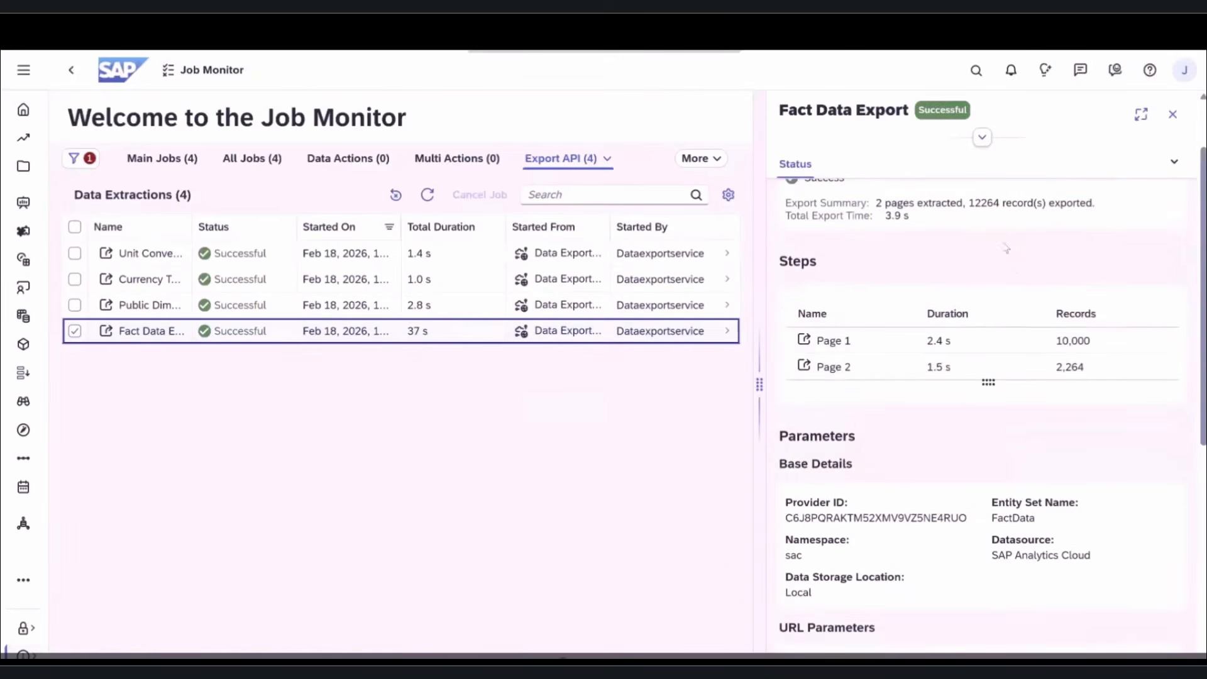
left_click(1172, 114)
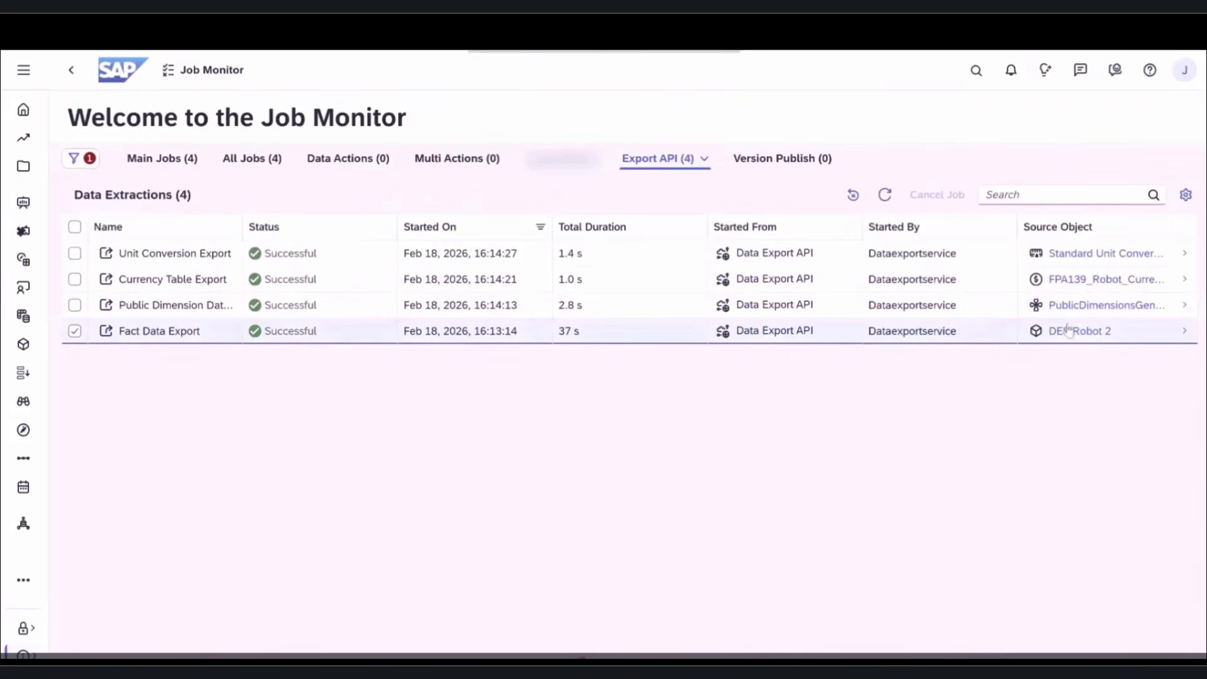
- Open the FPA139_Robot_CurrencyTable conversion table from the currency export's source object
left_click(1066, 332)
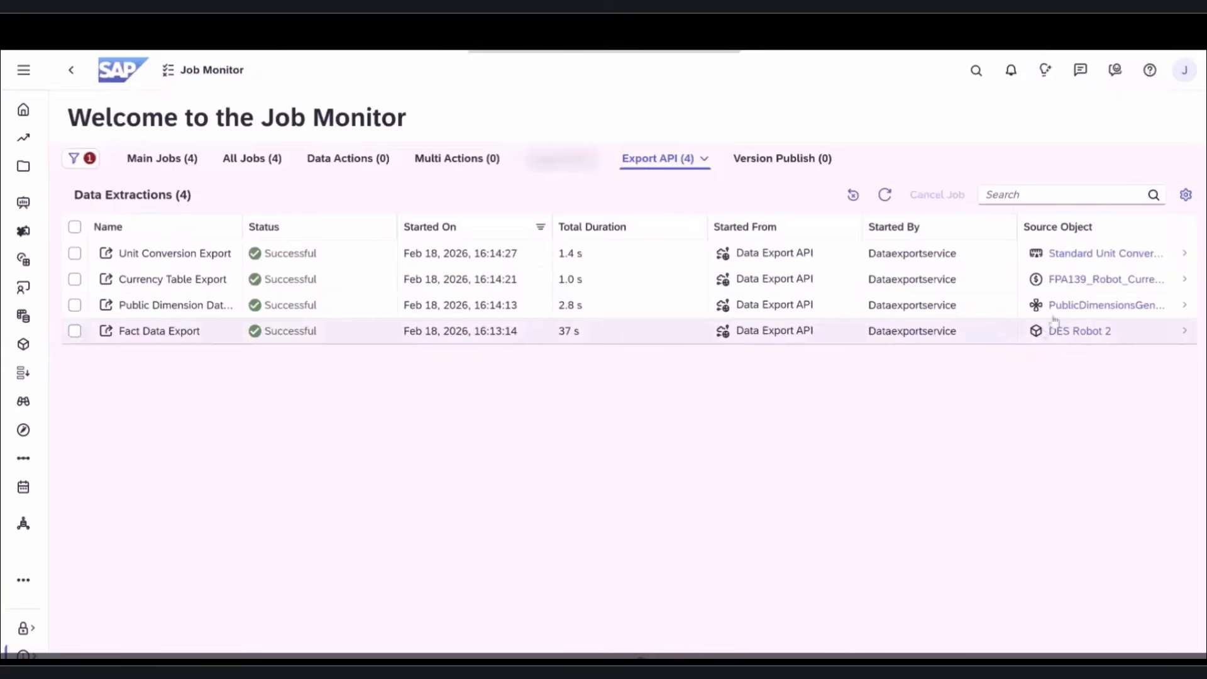
double_click(1075, 284)
left_click(1075, 282)
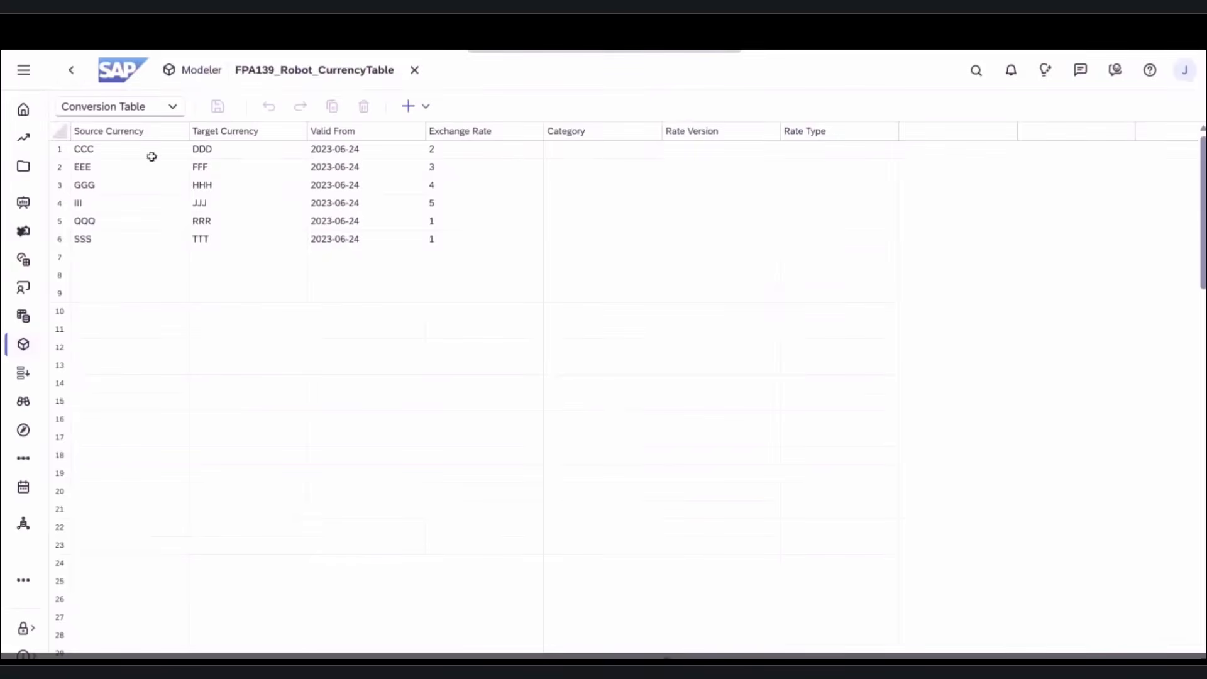
- Leave FPA139_Robot_CurrencyTable for the Job Monitor, now listing about 32K main jobs
left_click(71, 70)
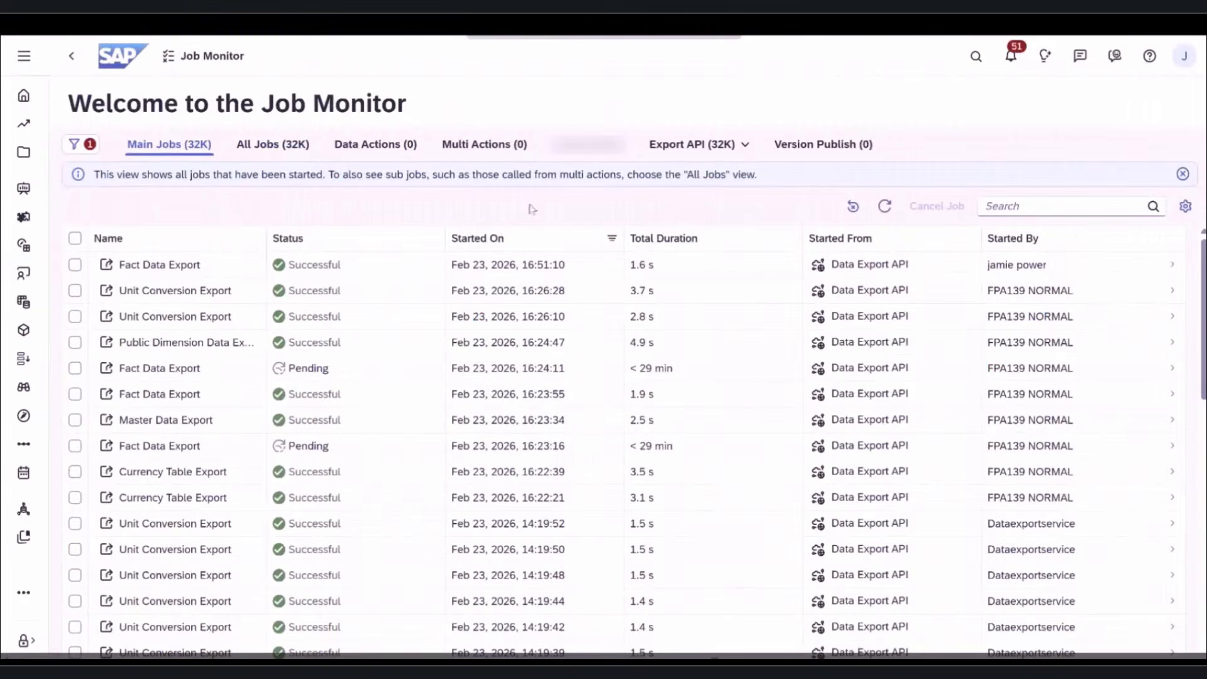
- Switch the Job Monitor's Export API view to Delta Calculations, which lists 0 jobs
left_click(668, 147)
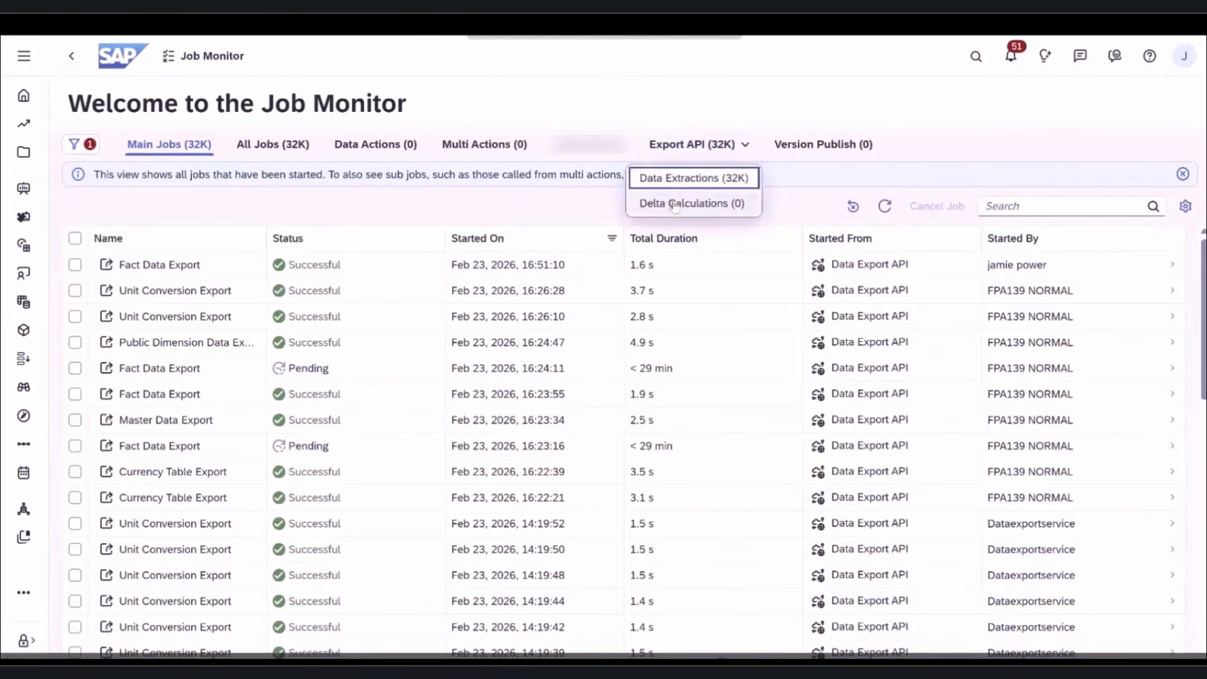
left_click(675, 204)
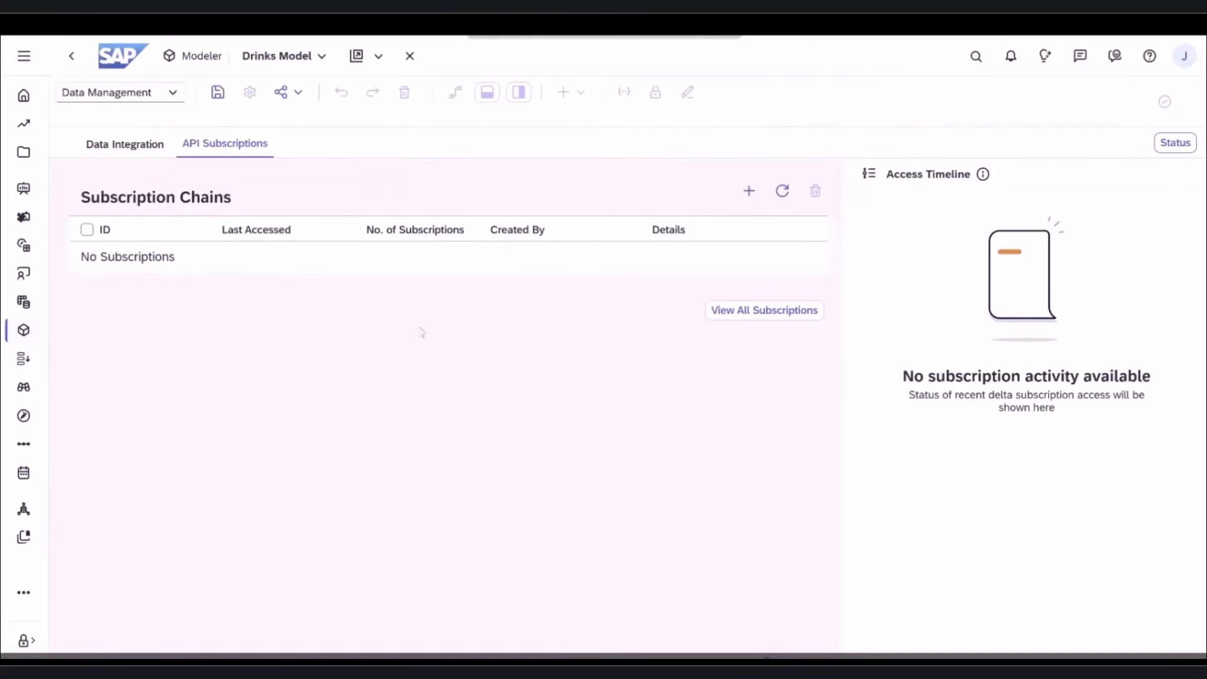
- Add a new Drinks Model Fact Data subscription with name and external ID both 'demo'
left_click(749, 191)
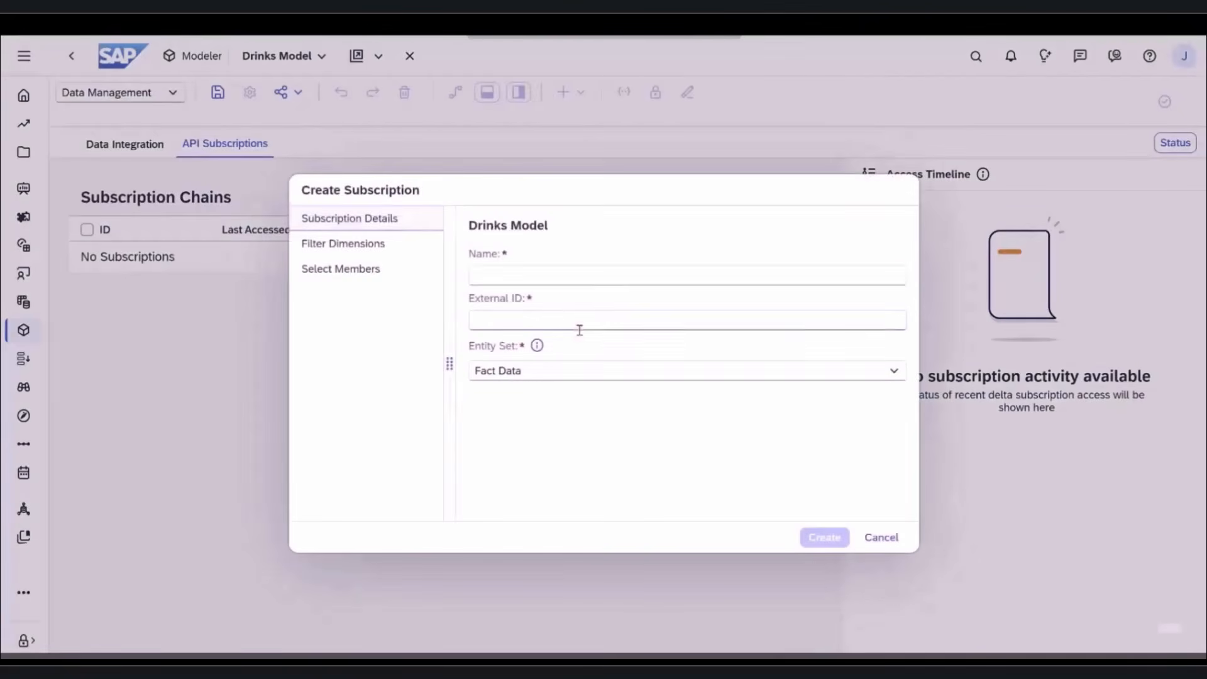
left_click(563, 275)
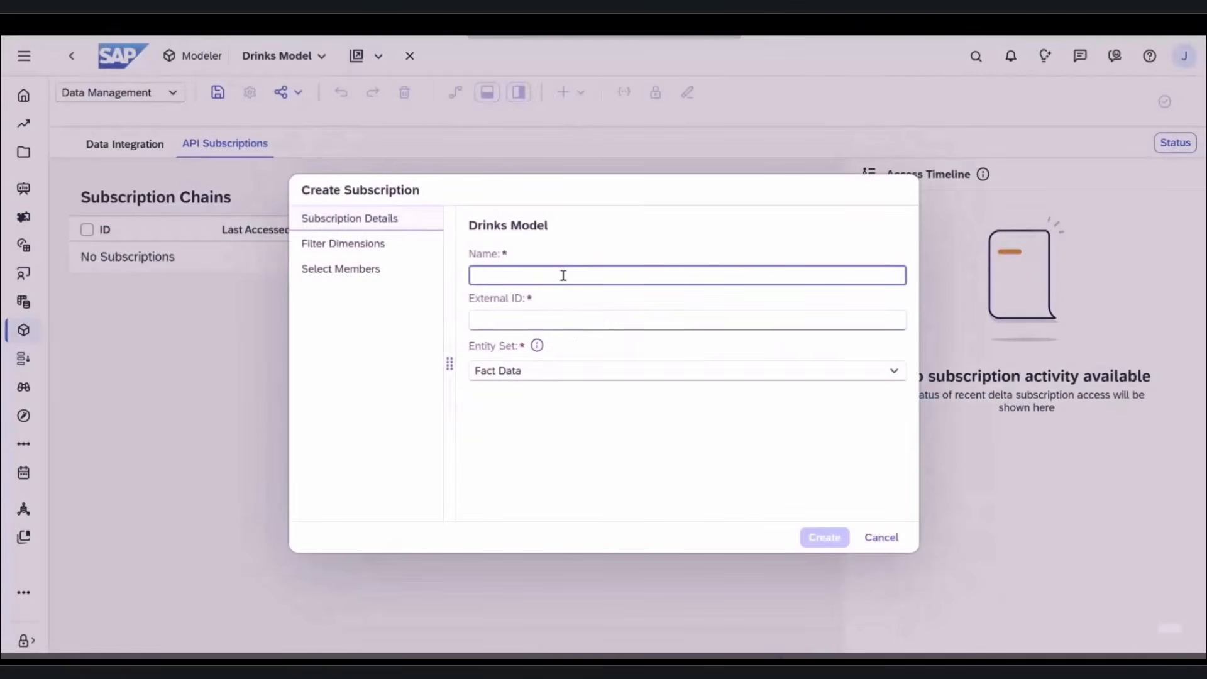
type("demo")
key("ctrl+a")
key("ctrl+c")
key("Tab")
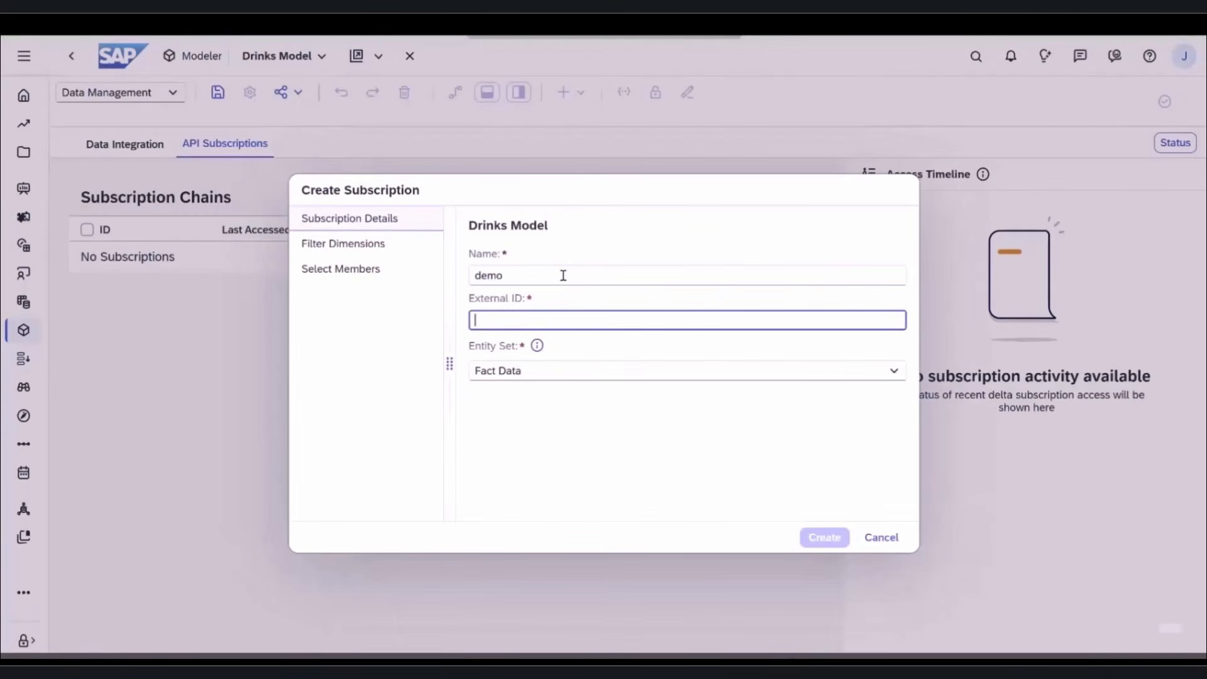
key("ctrl+v")
left_click(802, 542)
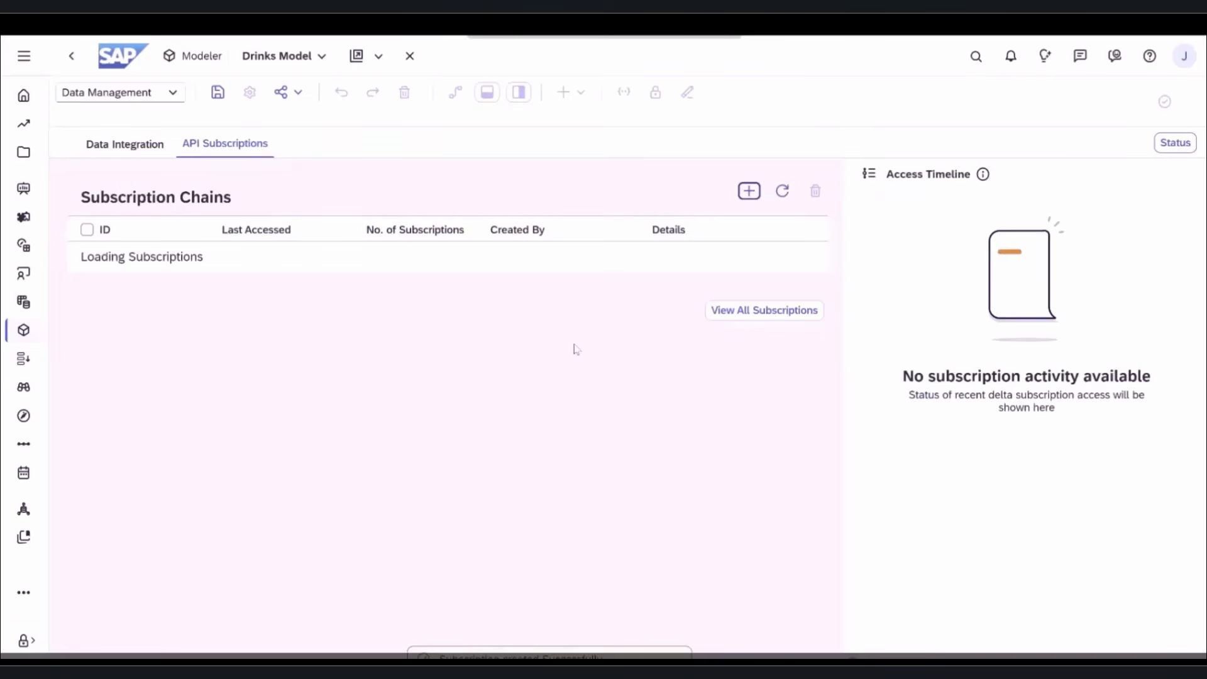
- Copy the demo subscription's delta link, reload its FactData JSON records, and close the details
triple_click(707, 268)
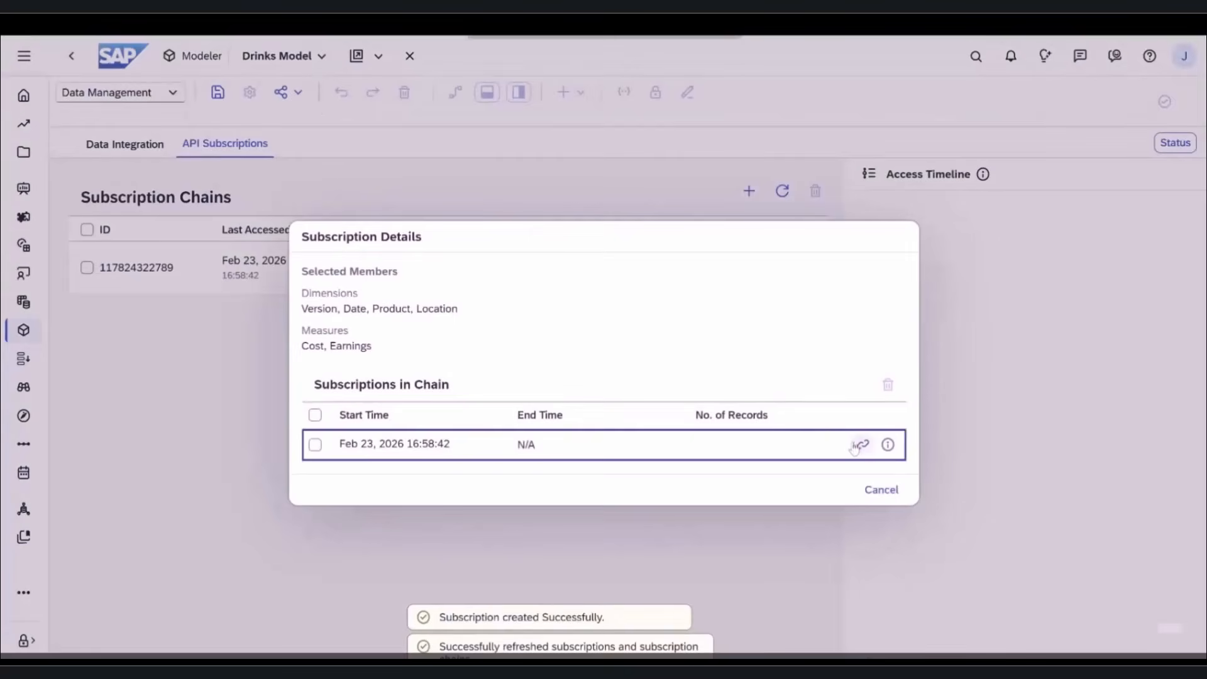
left_click(860, 444)
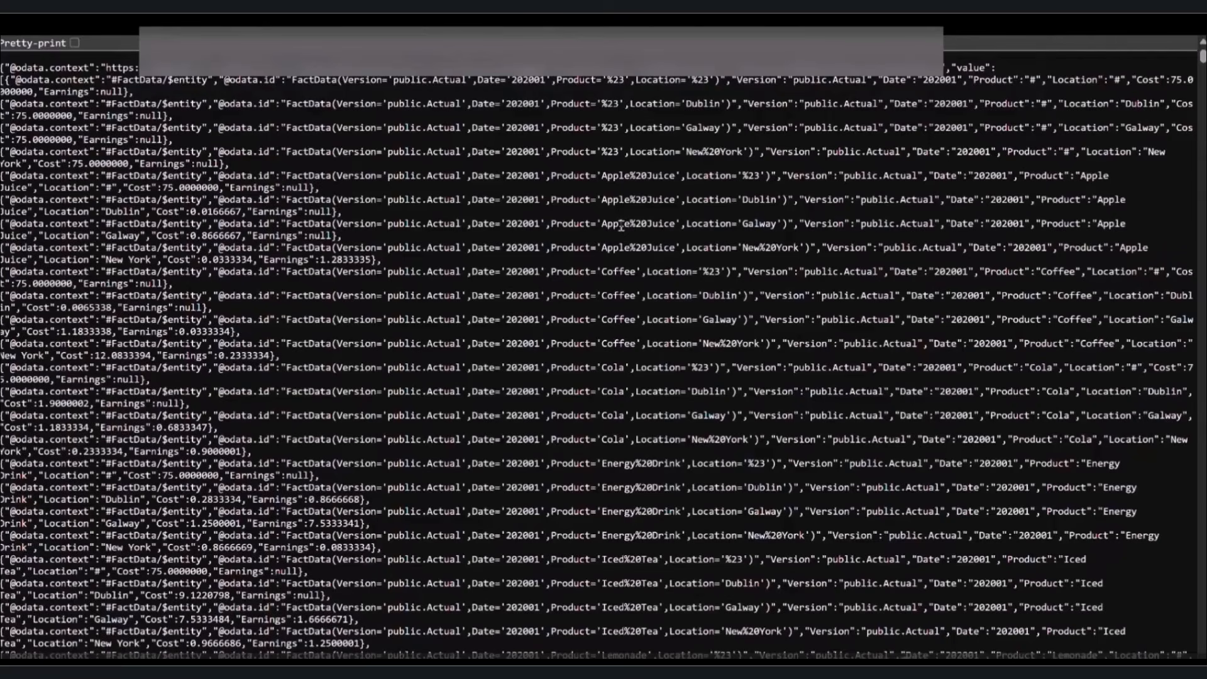
key("F5")
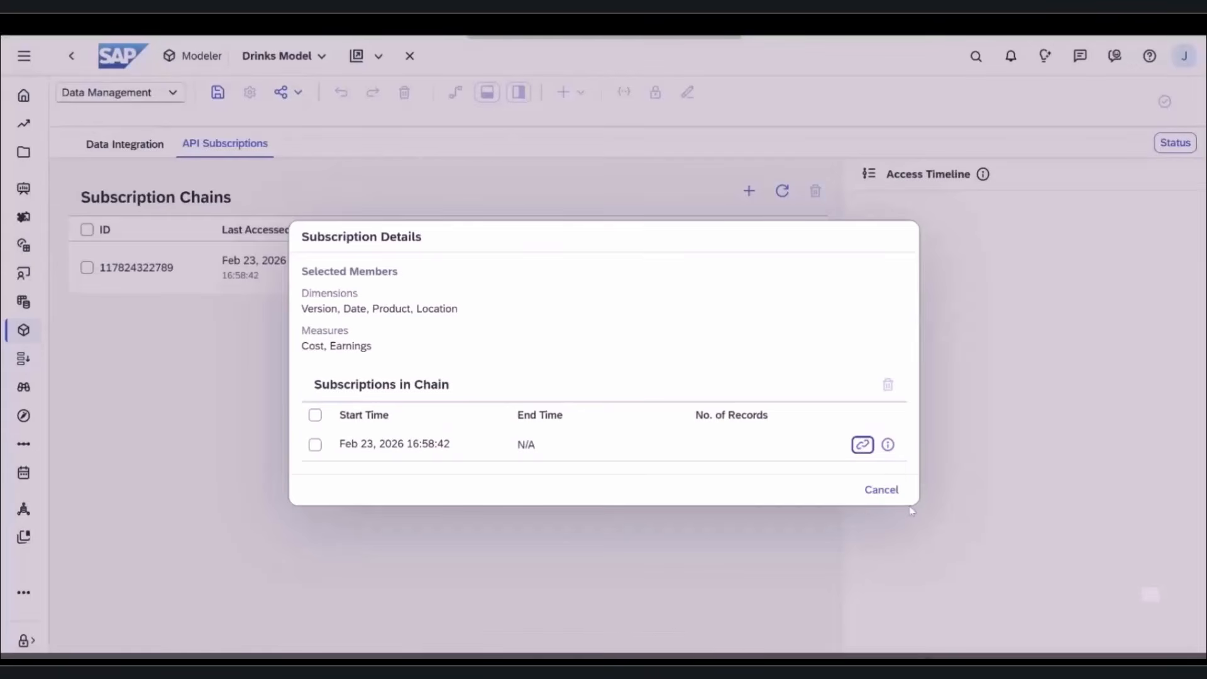
left_click(876, 489)
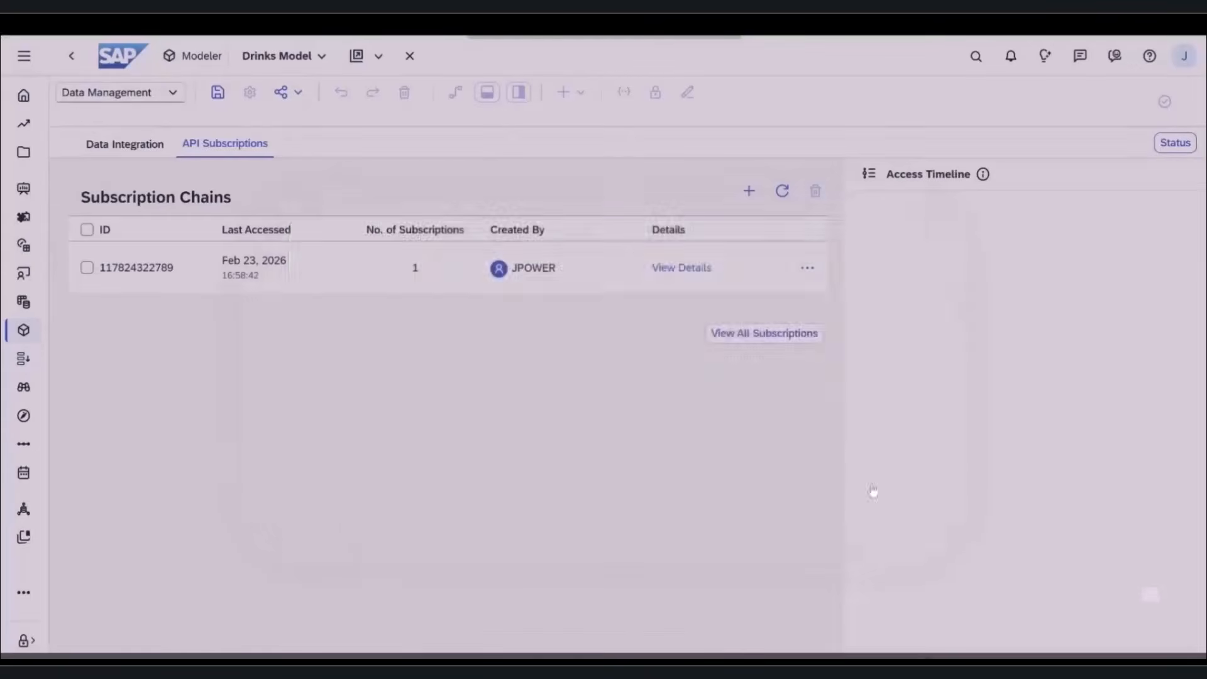
- Refresh the Subscription Chains list, then select the Cola Galway Cost cell in the story
left_click(783, 191)
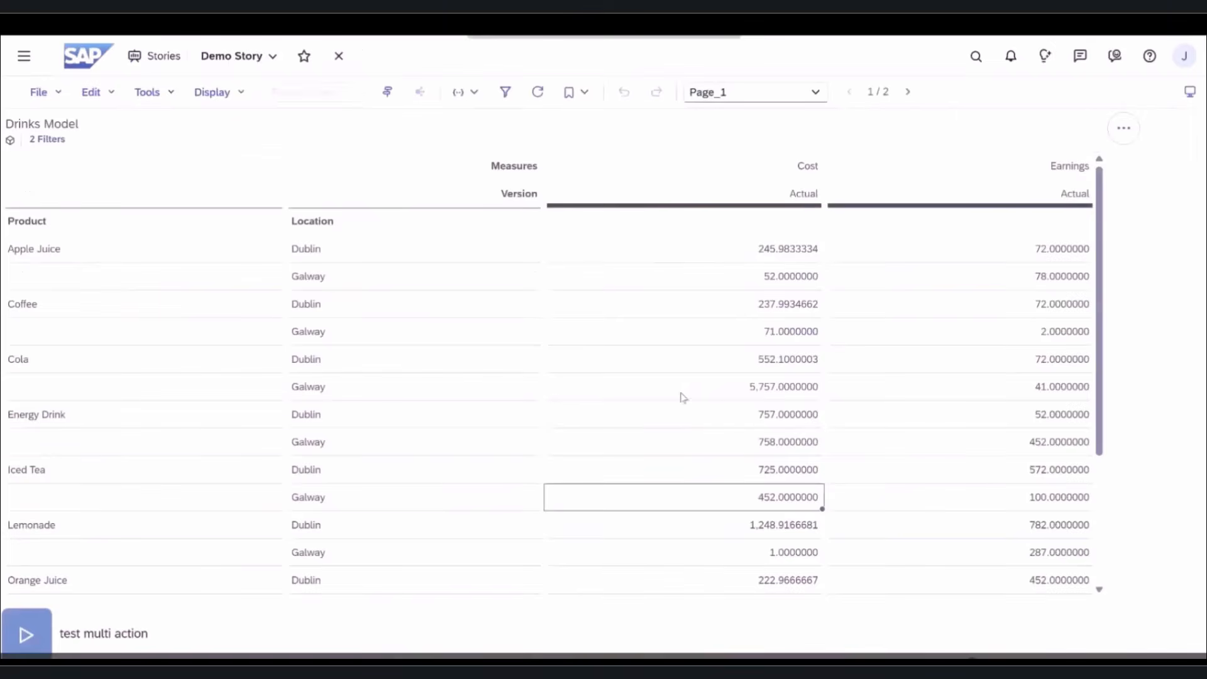
left_click(717, 396)
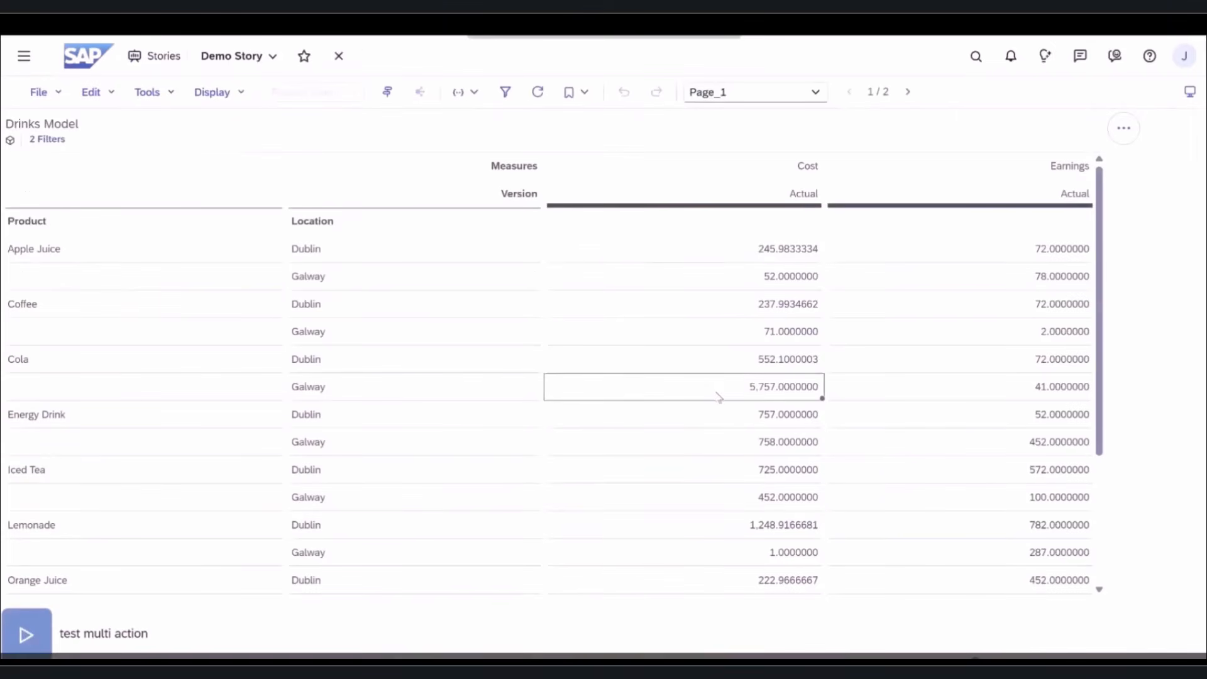
- Enter costs 787 (Cola Galway), 858 (Energy Drink Dublin), 78,578 (Energy Drink Galway) and publish them
type("787")
left_click(719, 412)
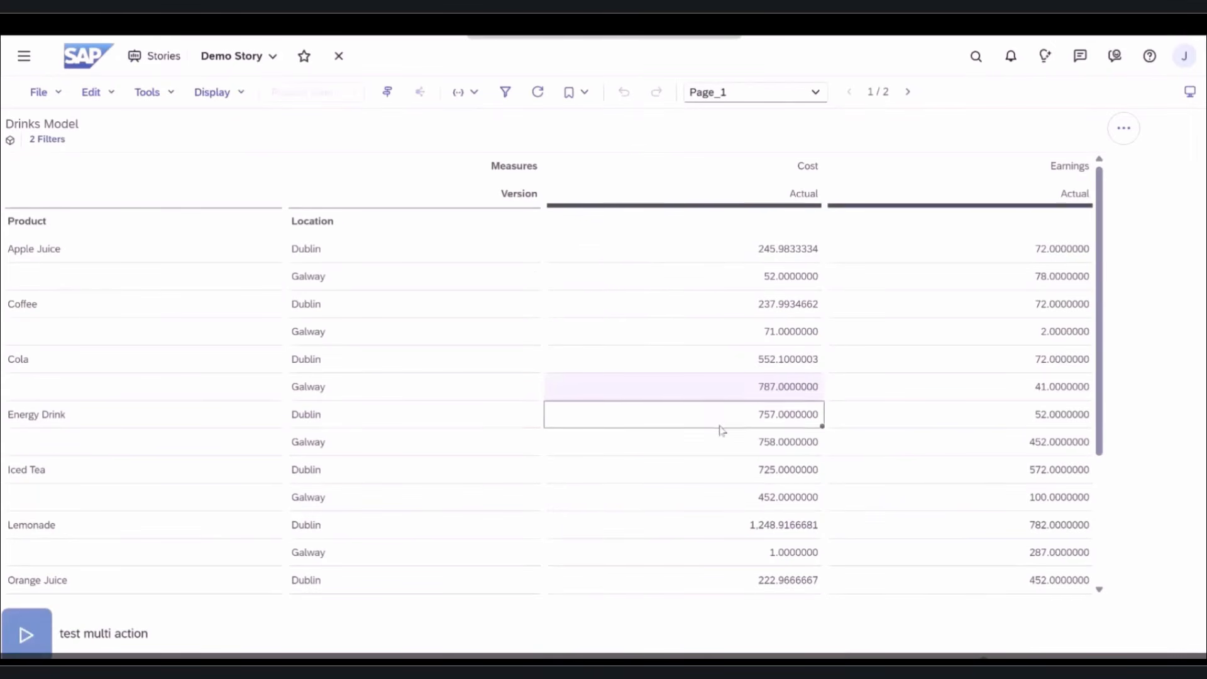
type("858")
left_click(721, 451)
type("78578")
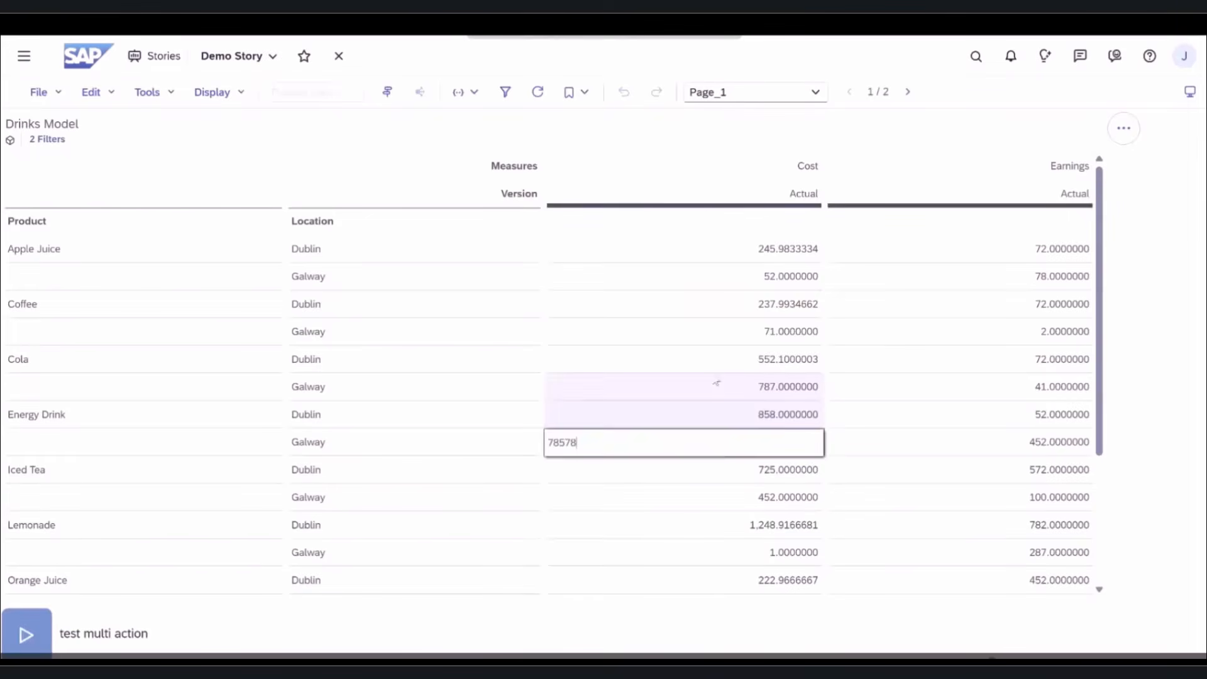
left_click(694, 325)
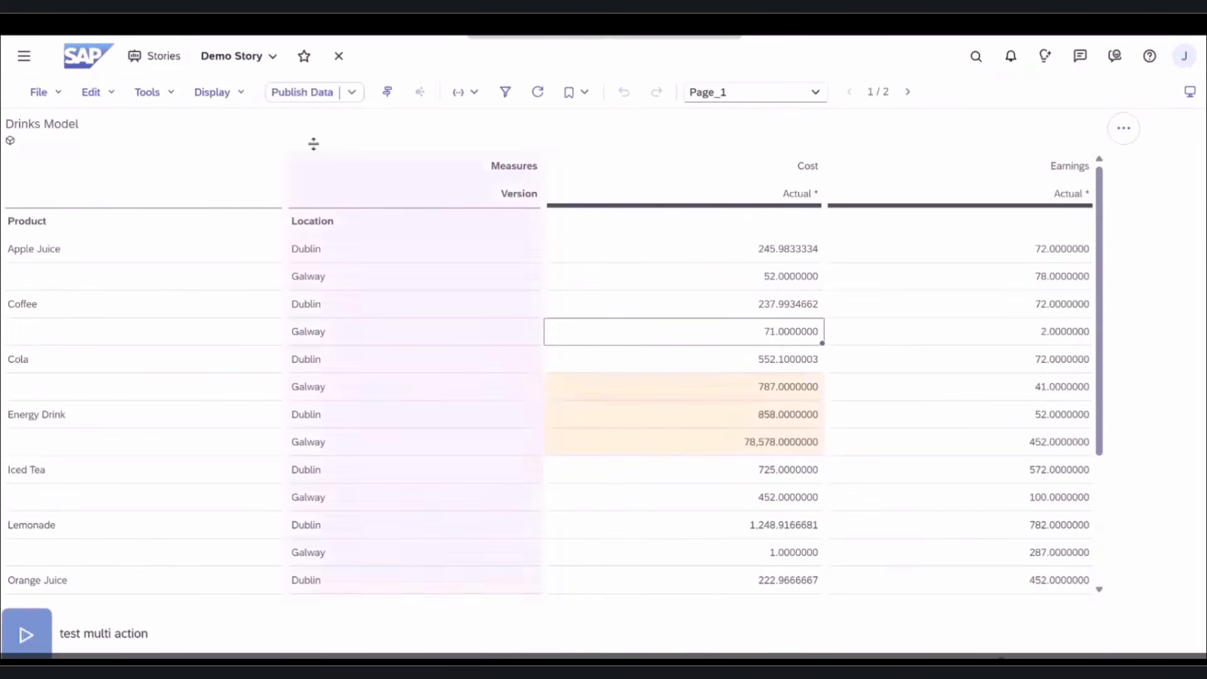
left_click(294, 94)
key("Return")
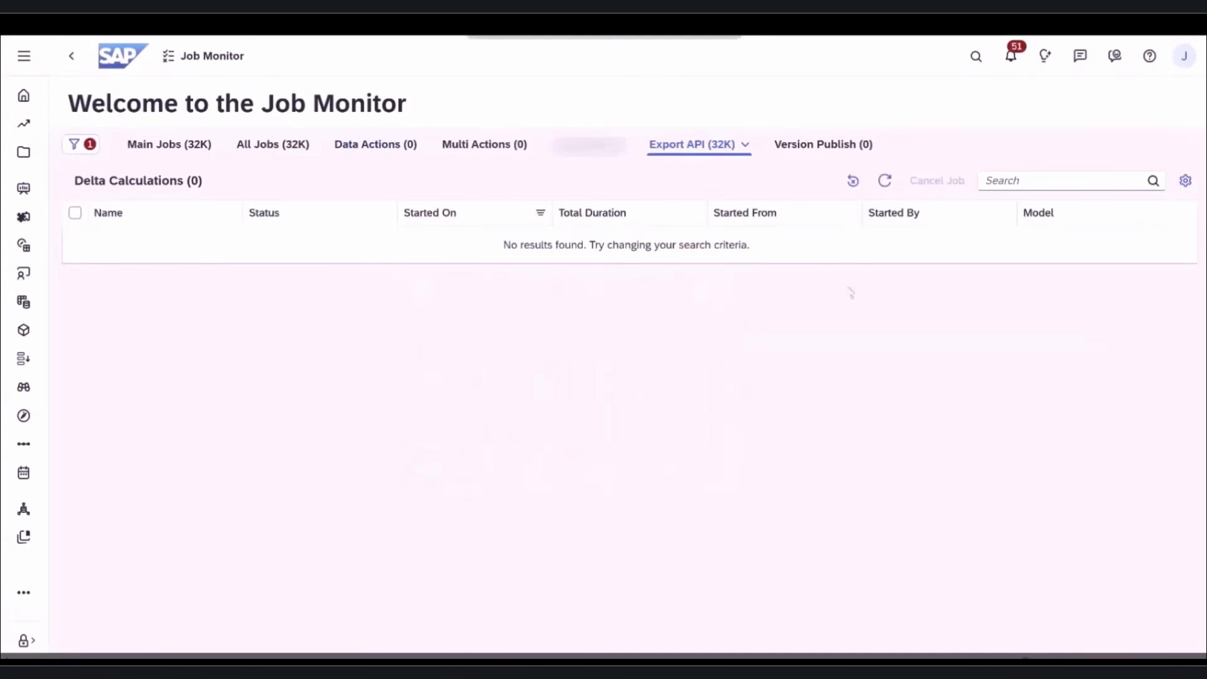
- Refresh until the Fact Data Calculation job shows Successful, then review and close its details
left_click(887, 182)
left_click(886, 182)
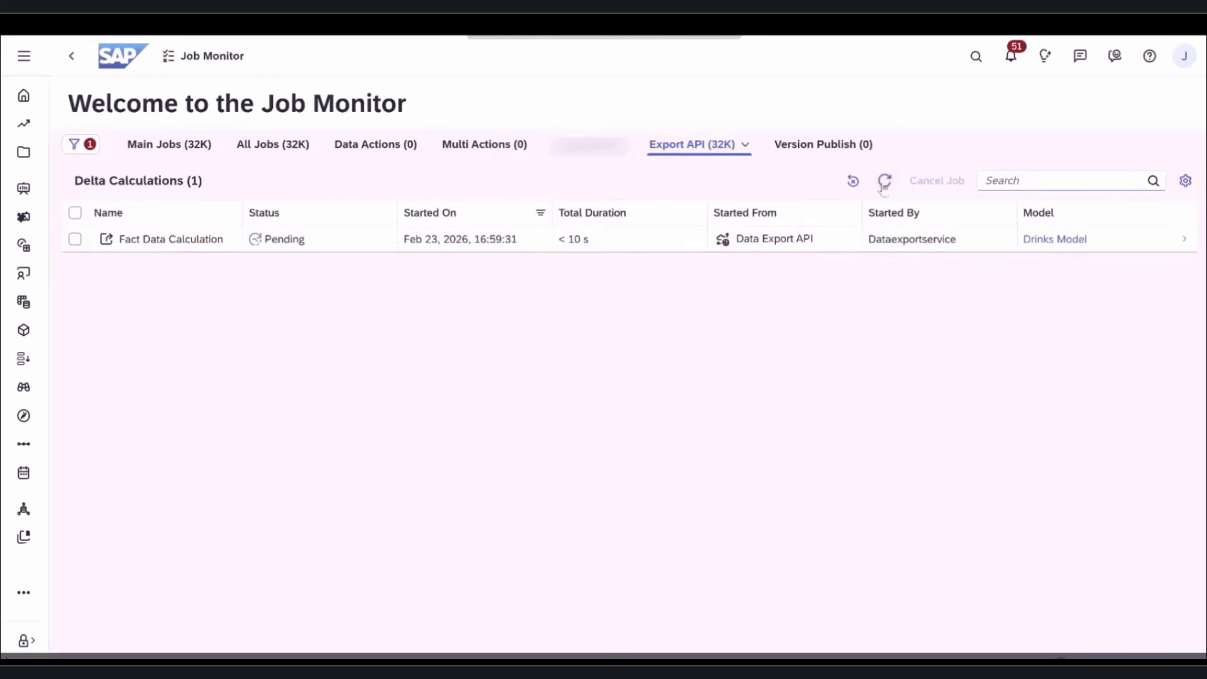
left_click(886, 182)
left_click(885, 182)
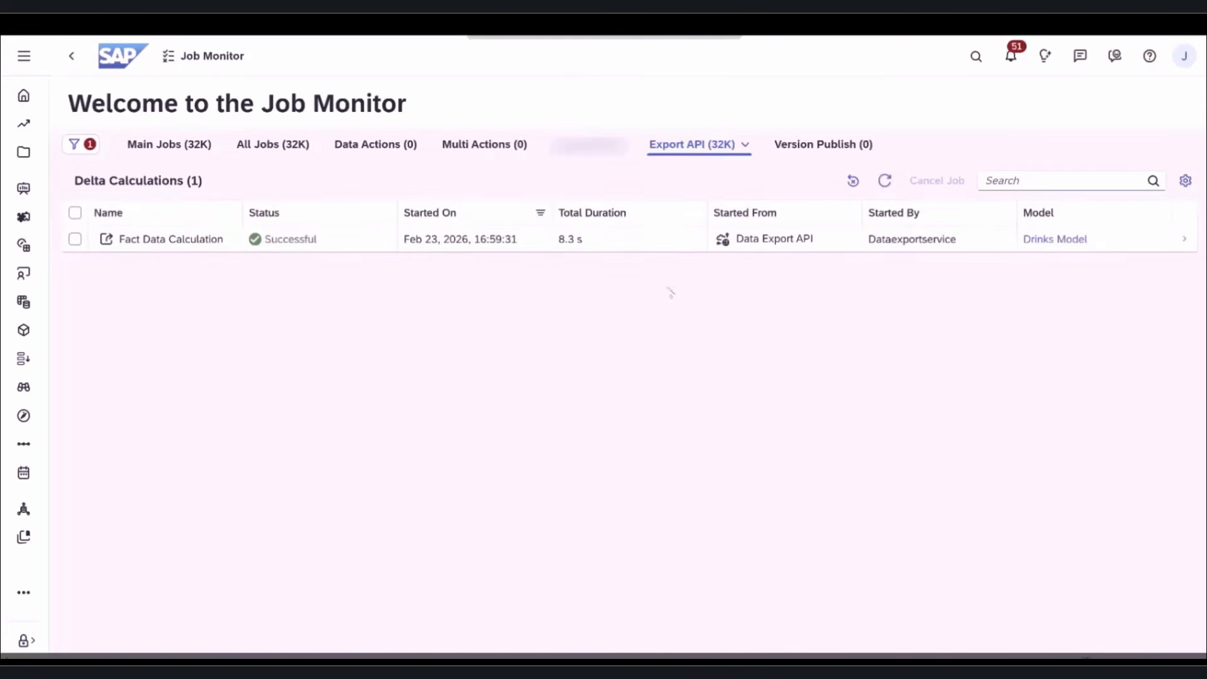
left_click(628, 245)
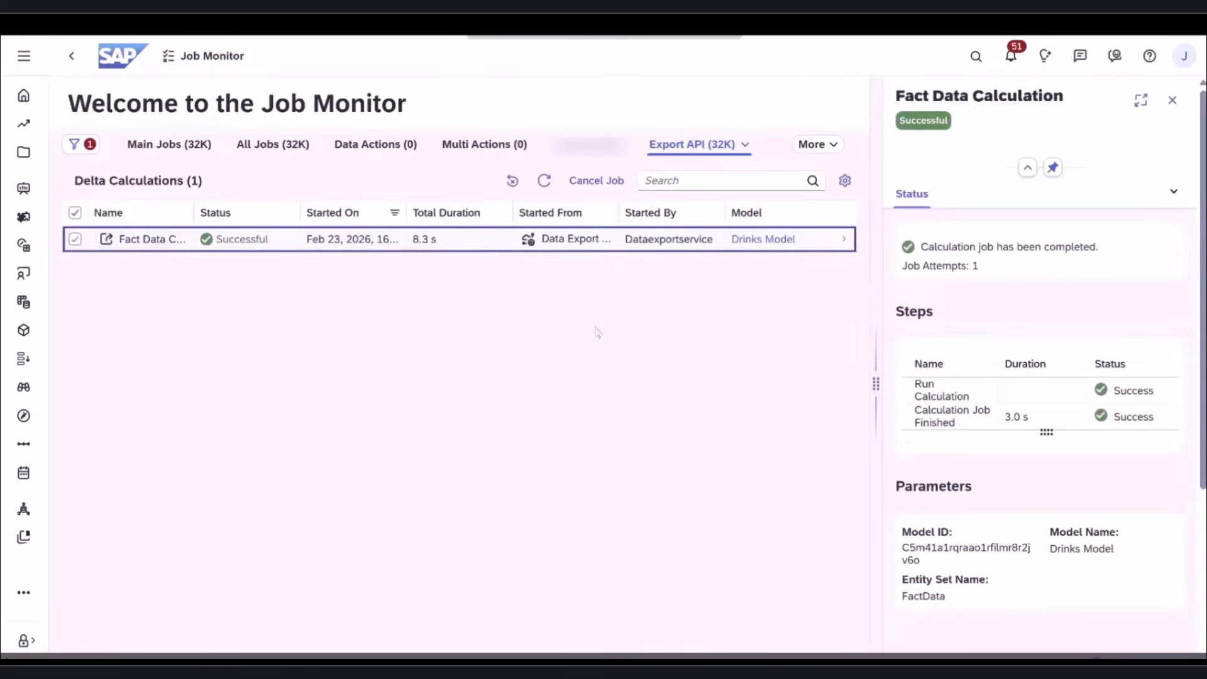
left_click_drag(871, 394, 795, 387)
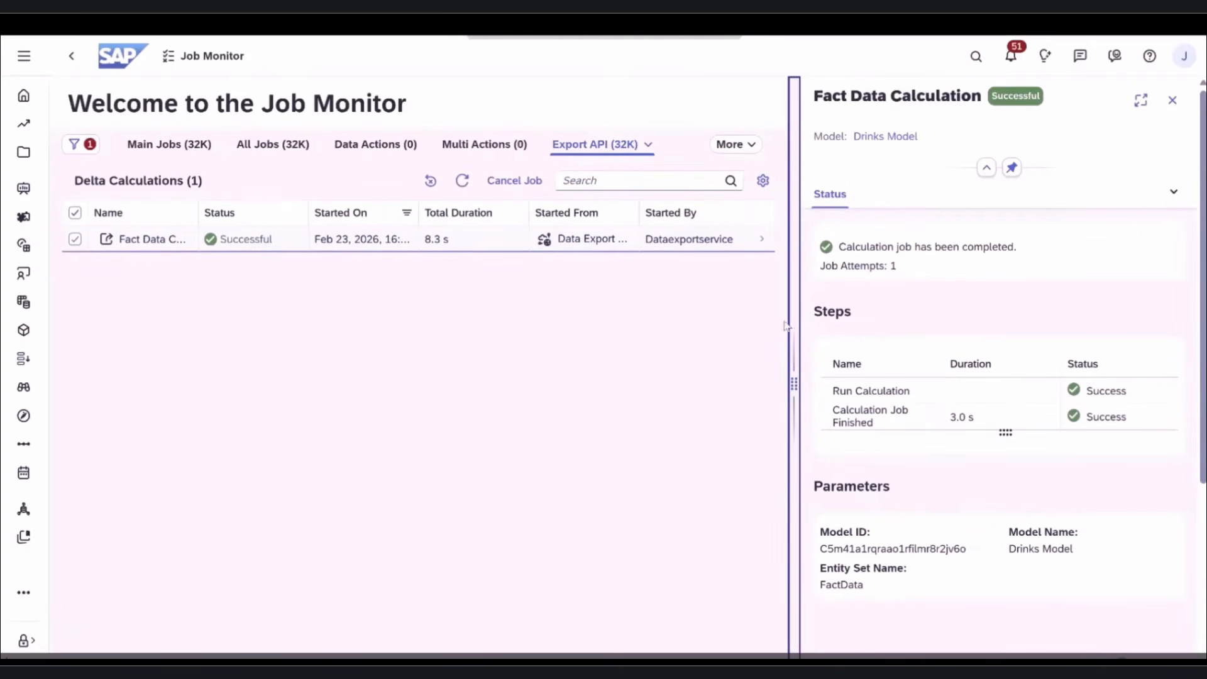
left_click(1173, 100)
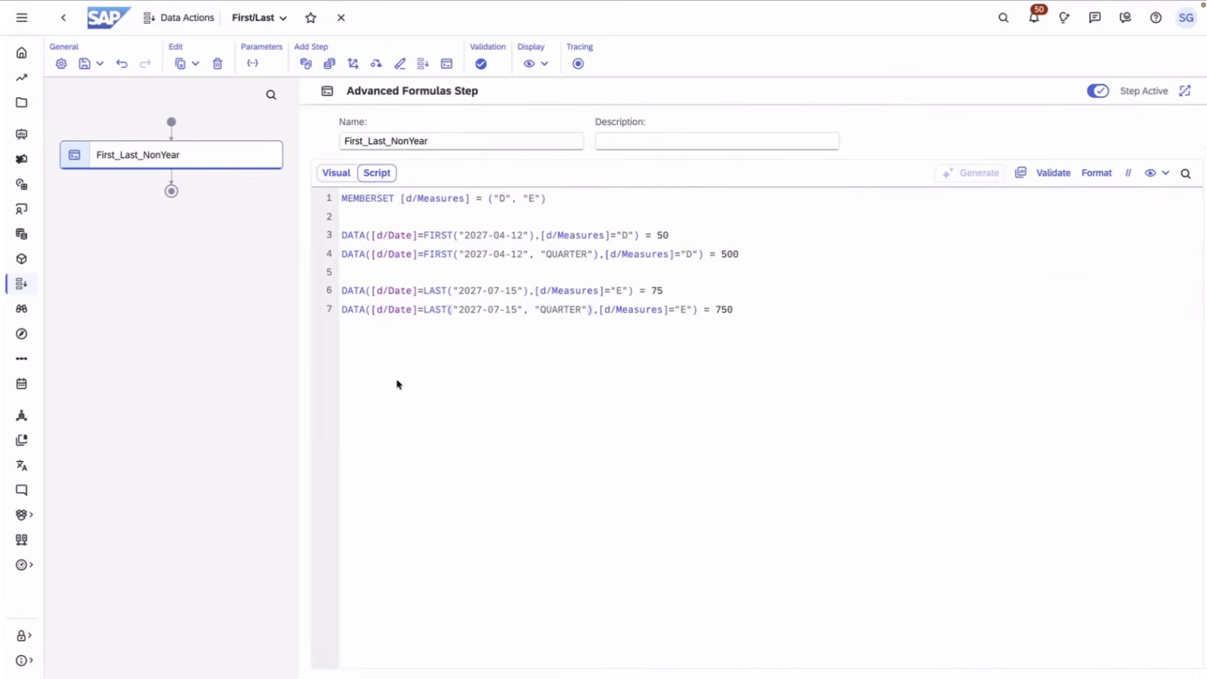
- Replace the QUARTER argument in line 4's FIRST statement by picking QUARTER from autocomplete
left_click(770, 249)
left_click_drag(748, 249, 338, 237)
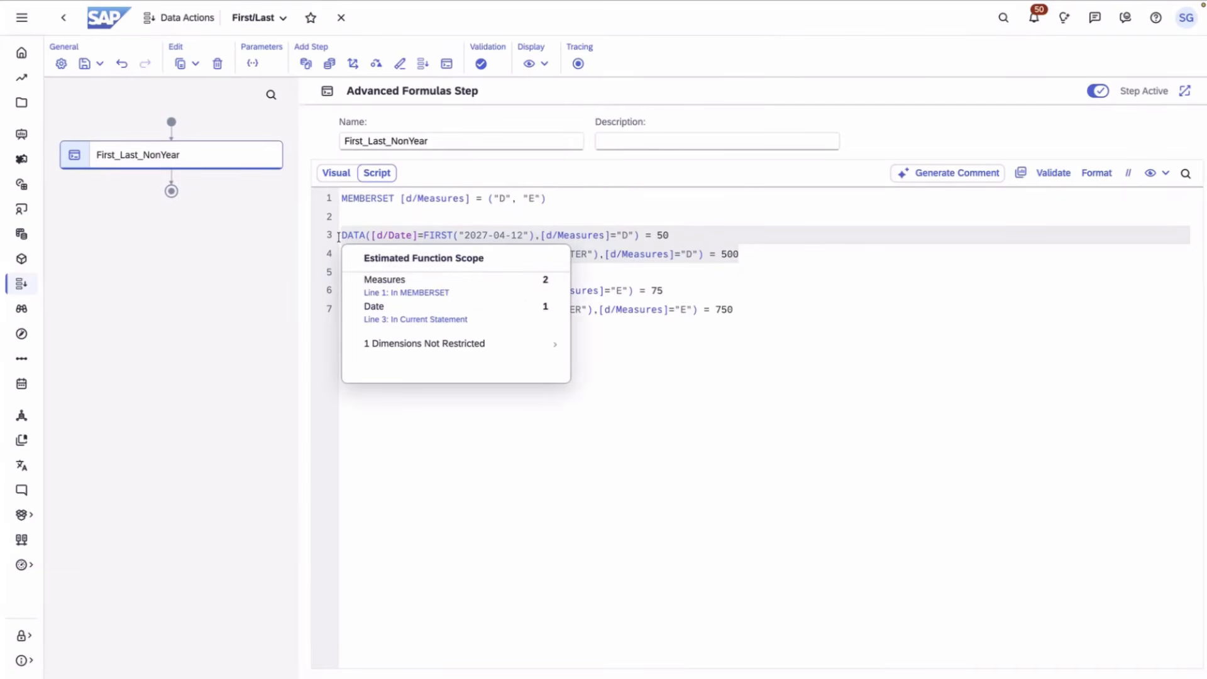
left_click(803, 249)
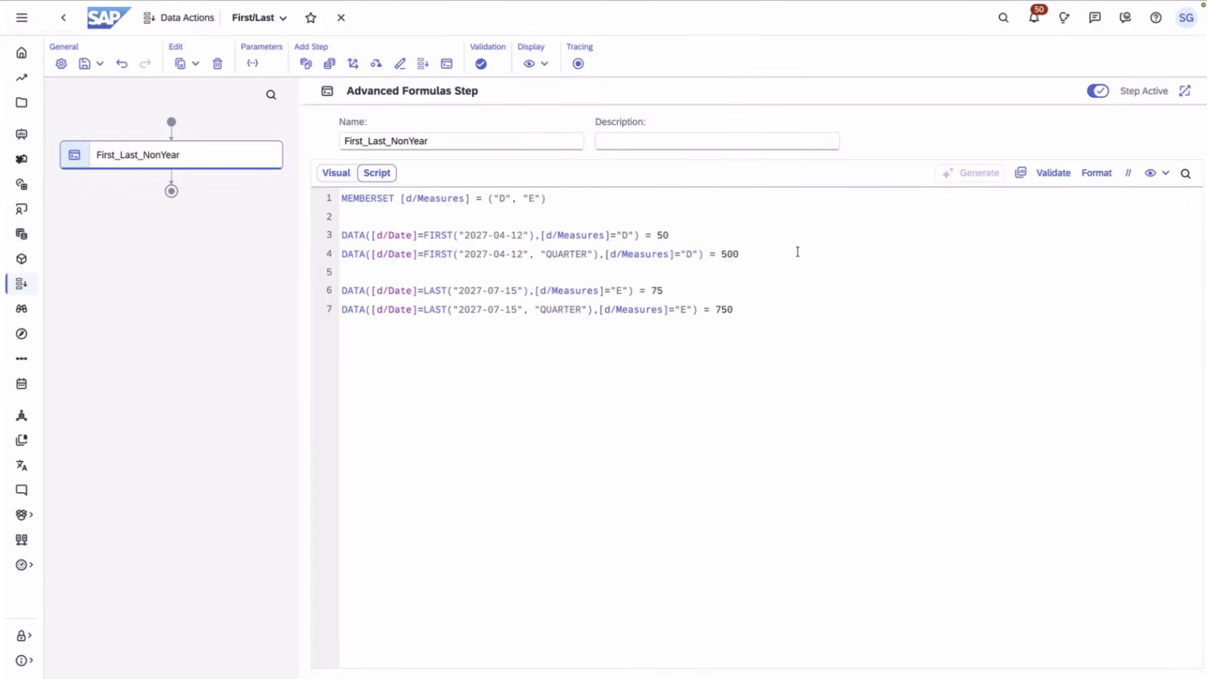
left_click_drag(798, 249, 423, 250)
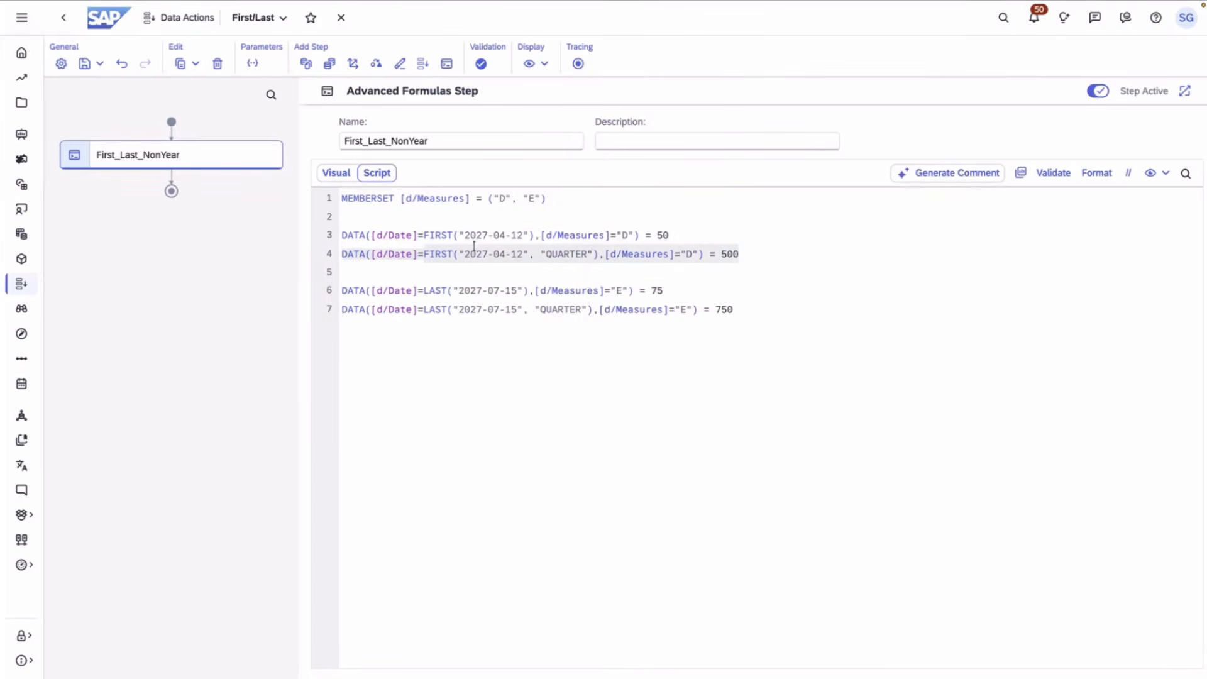
left_click(518, 251)
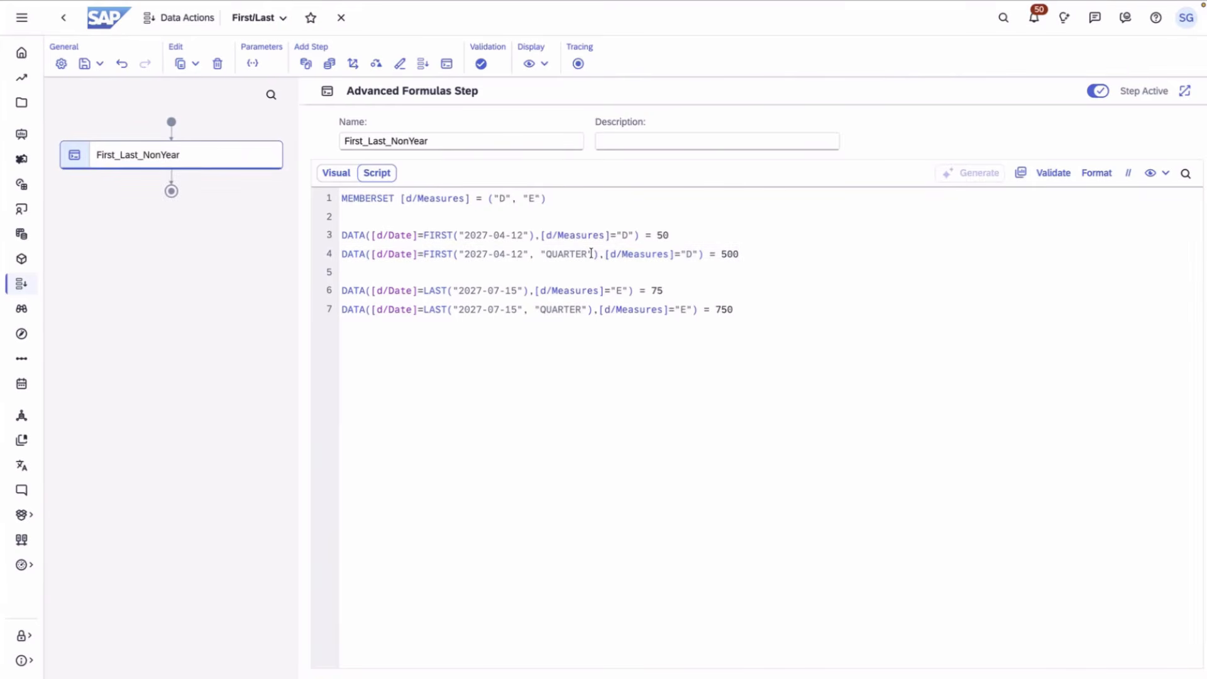
left_click_drag(585, 252, 538, 253)
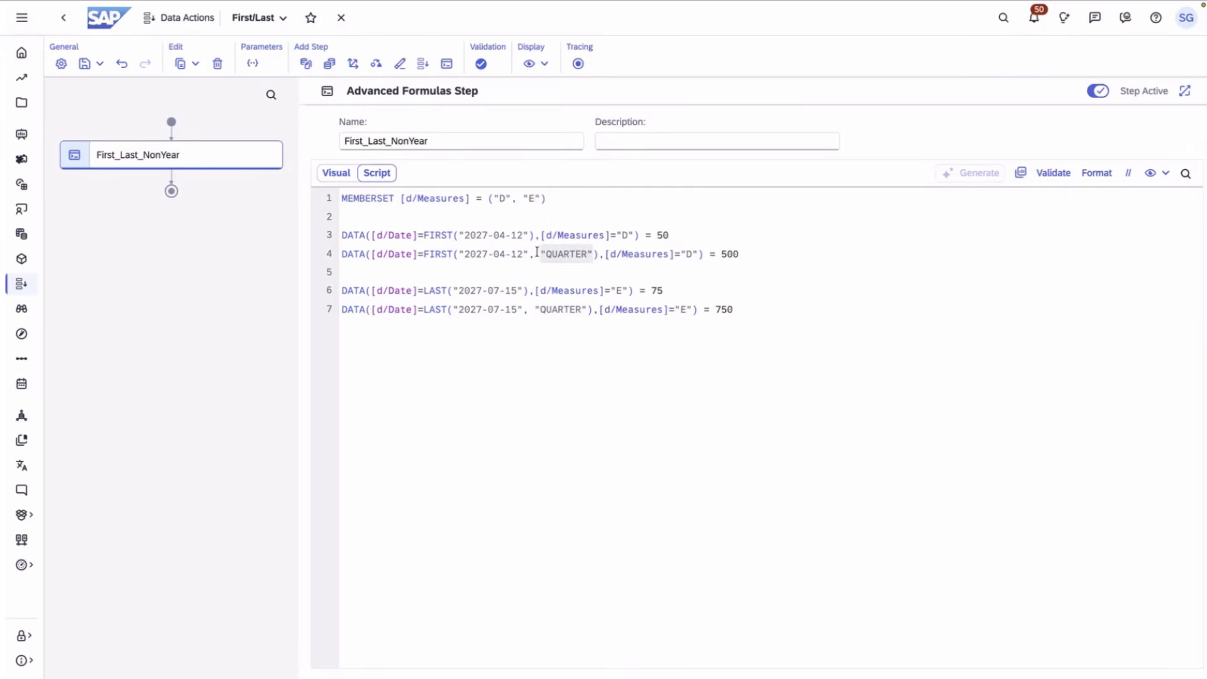
key("BackSpace")
key("BackSpace")
key("BackSpace")
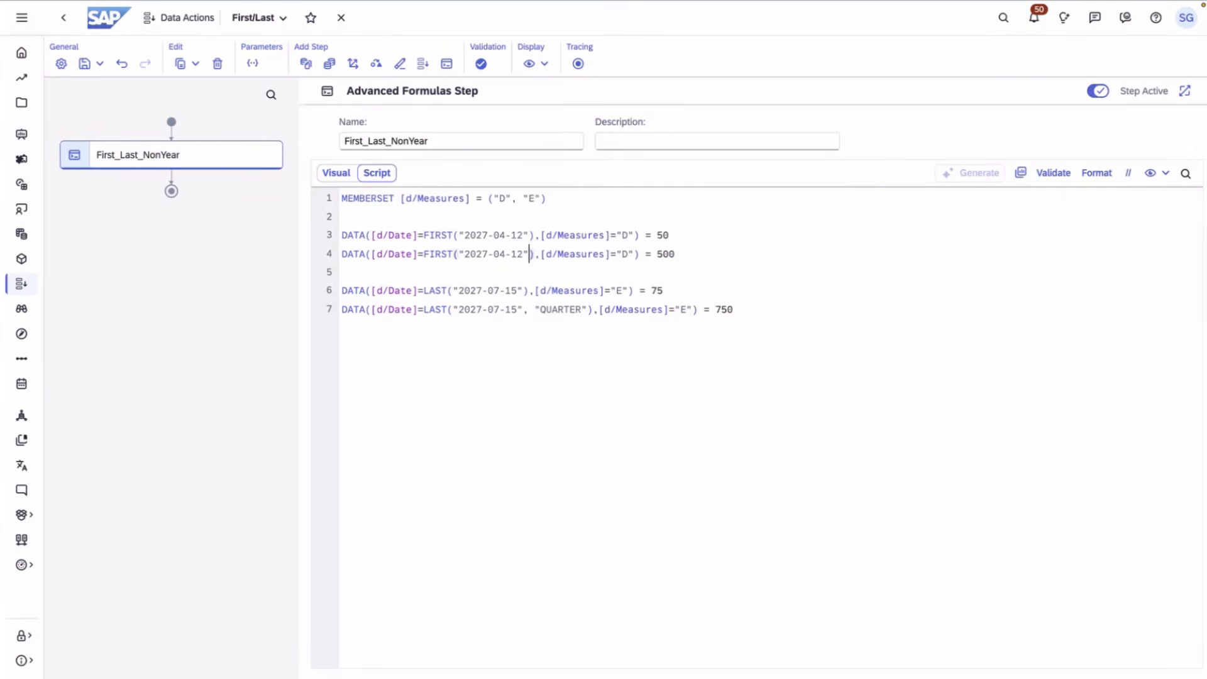
type(",")
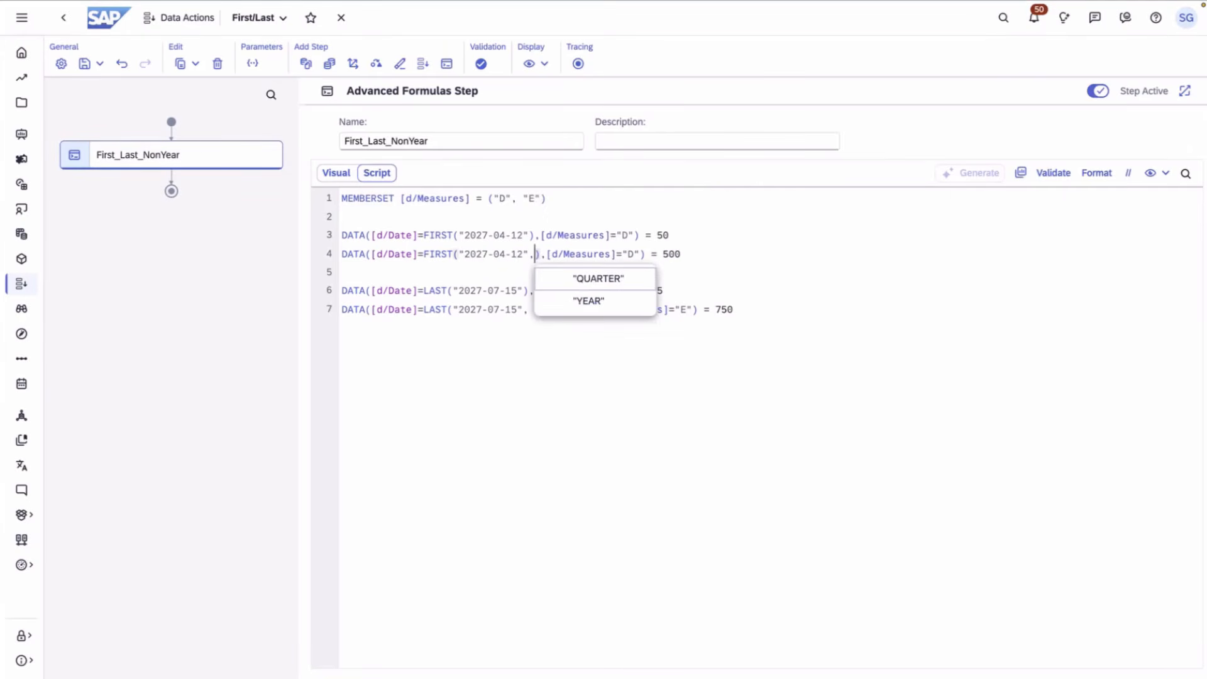
left_click(624, 281)
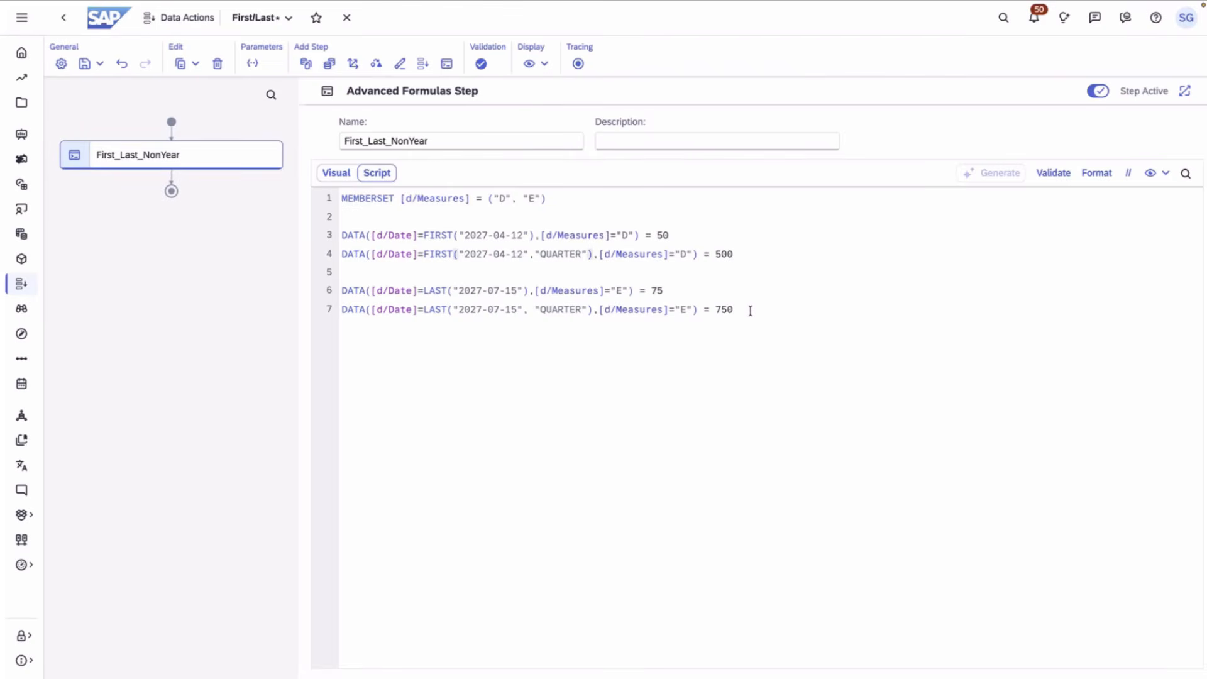
left_click_drag(750, 310, 314, 292)
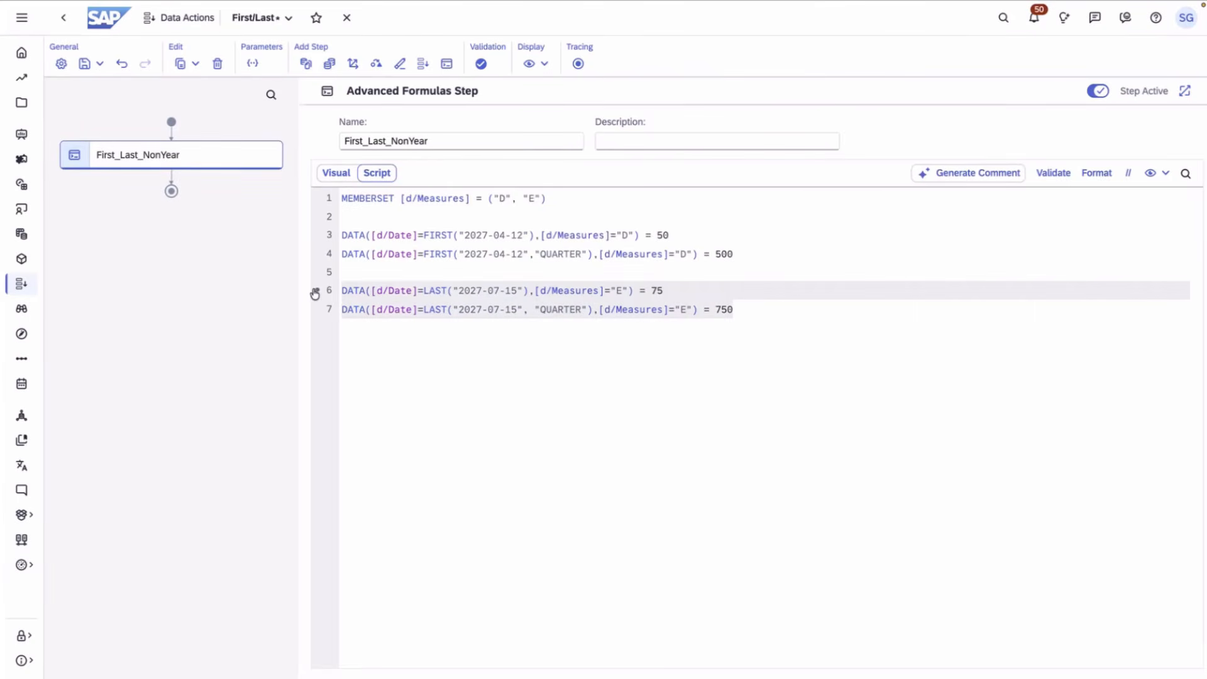
left_click(505, 406)
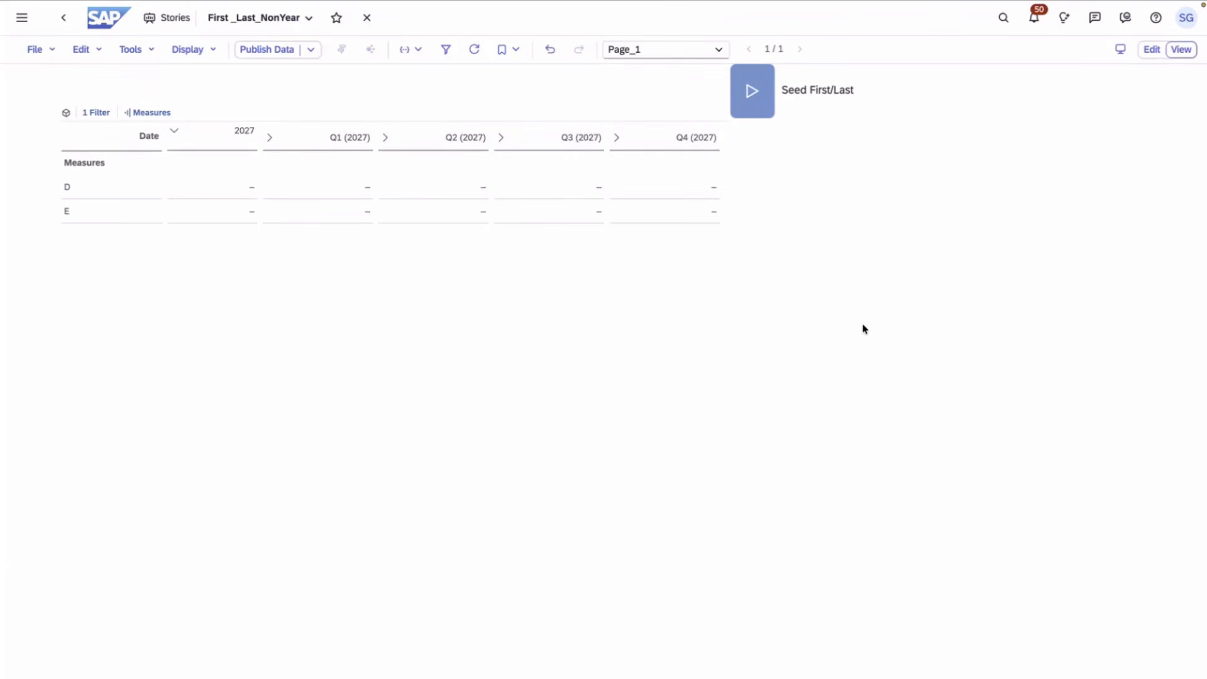
- Run the Seed First/Last data action and show totals for the Date dimension
left_click(752, 107)
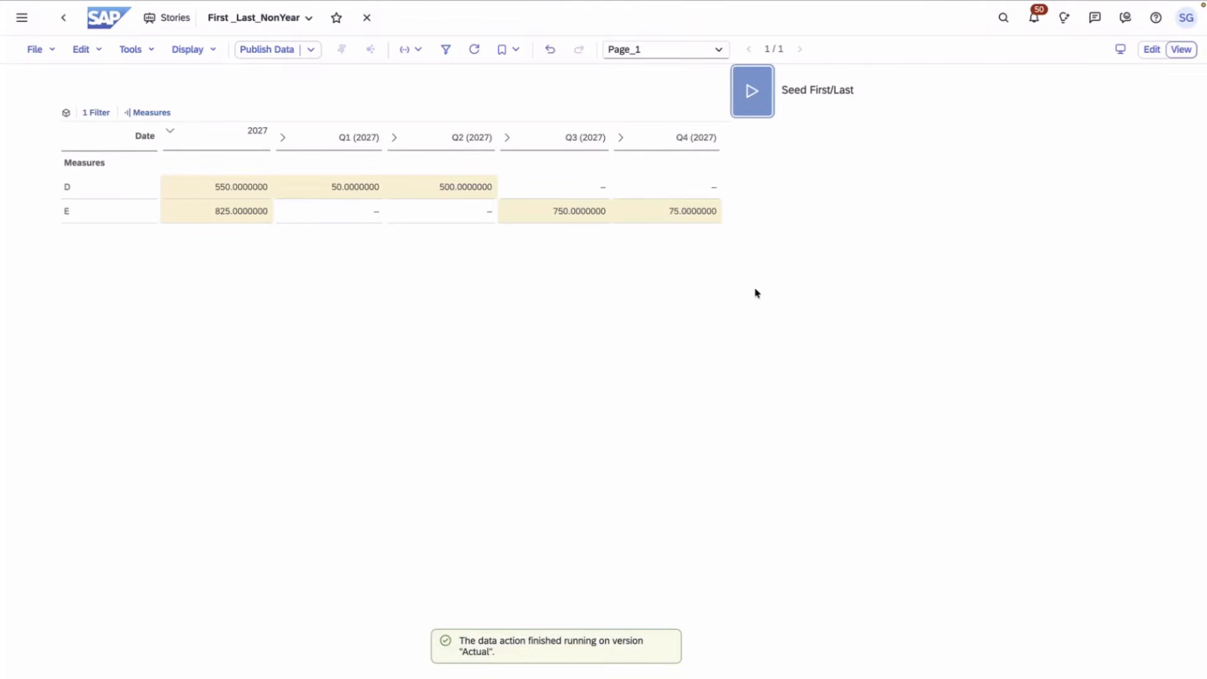
left_click(130, 140)
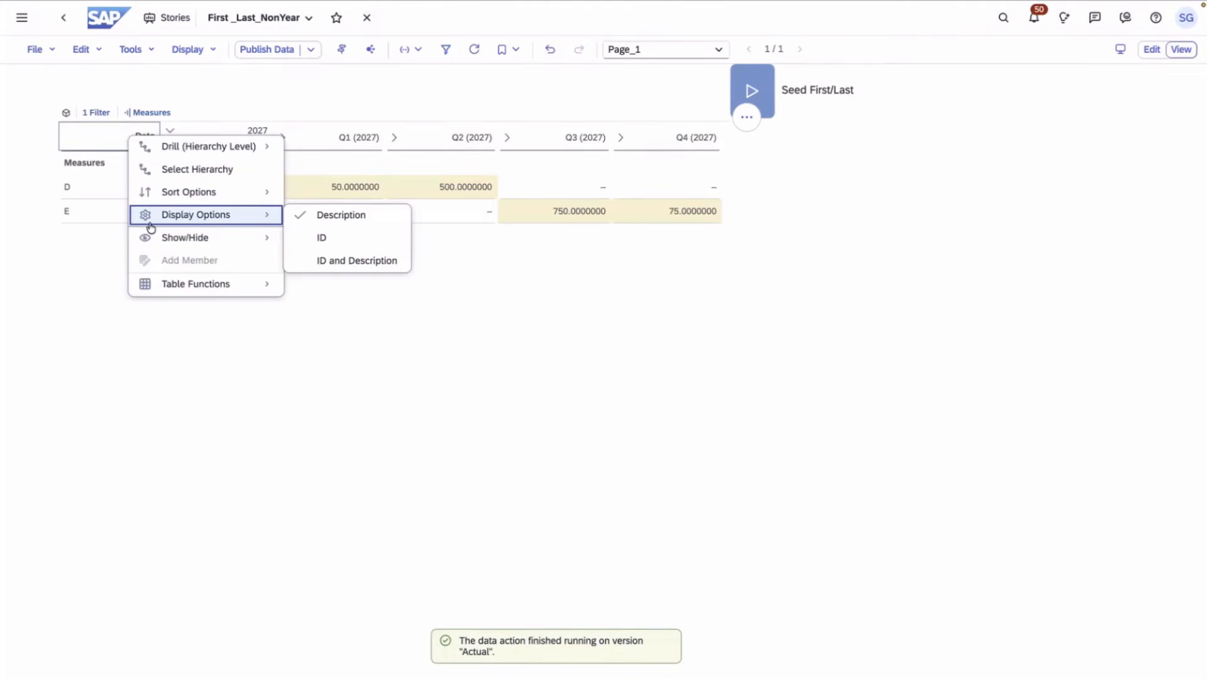
mouse_move(154, 240)
left_click(352, 255)
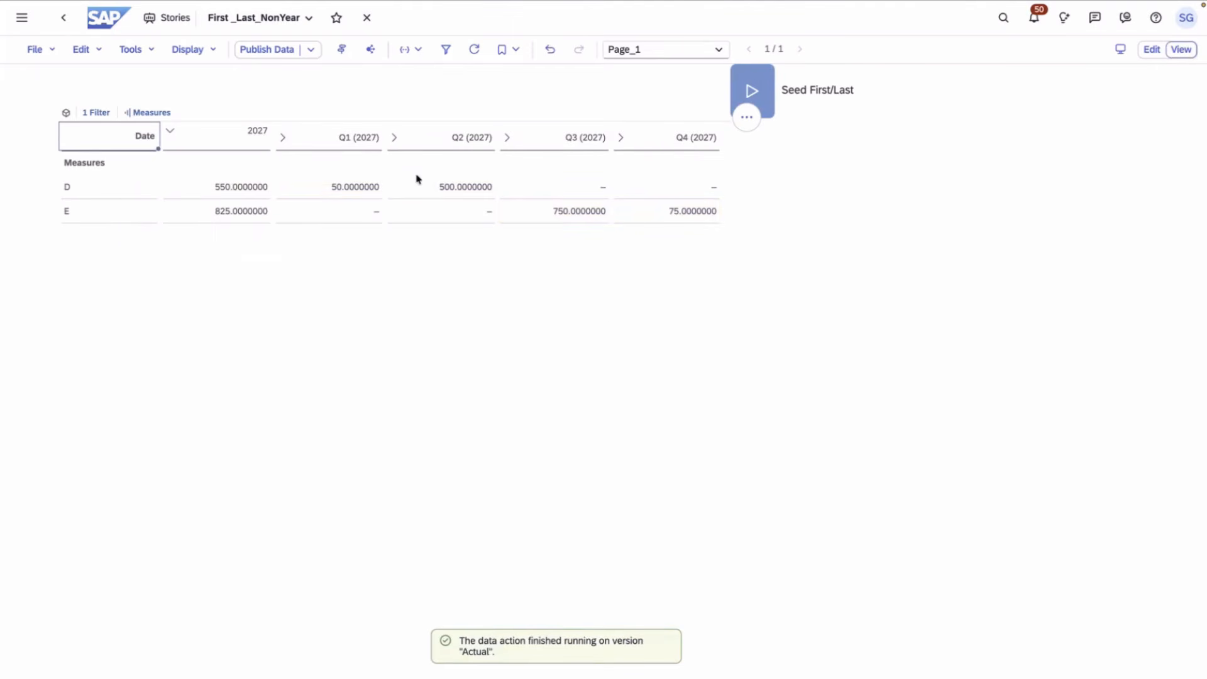
- Expand Q1 through Q4 (2027) to reveal their months
left_click(280, 140)
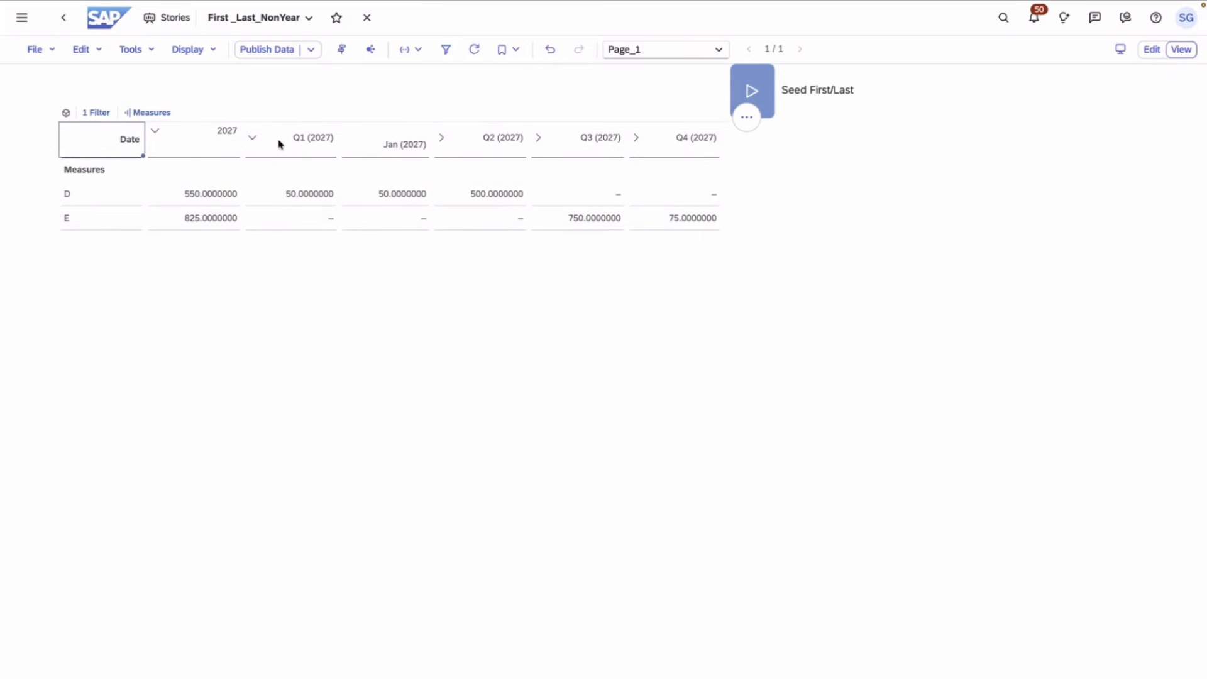
left_click(441, 139)
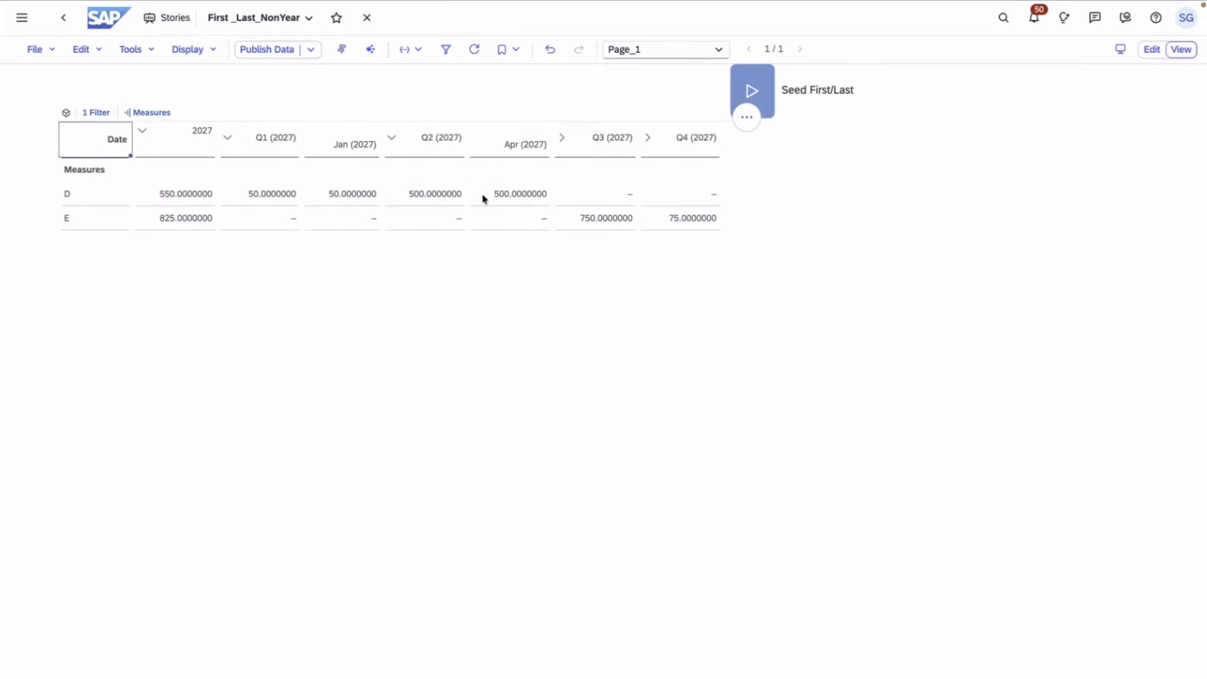
left_click(563, 138)
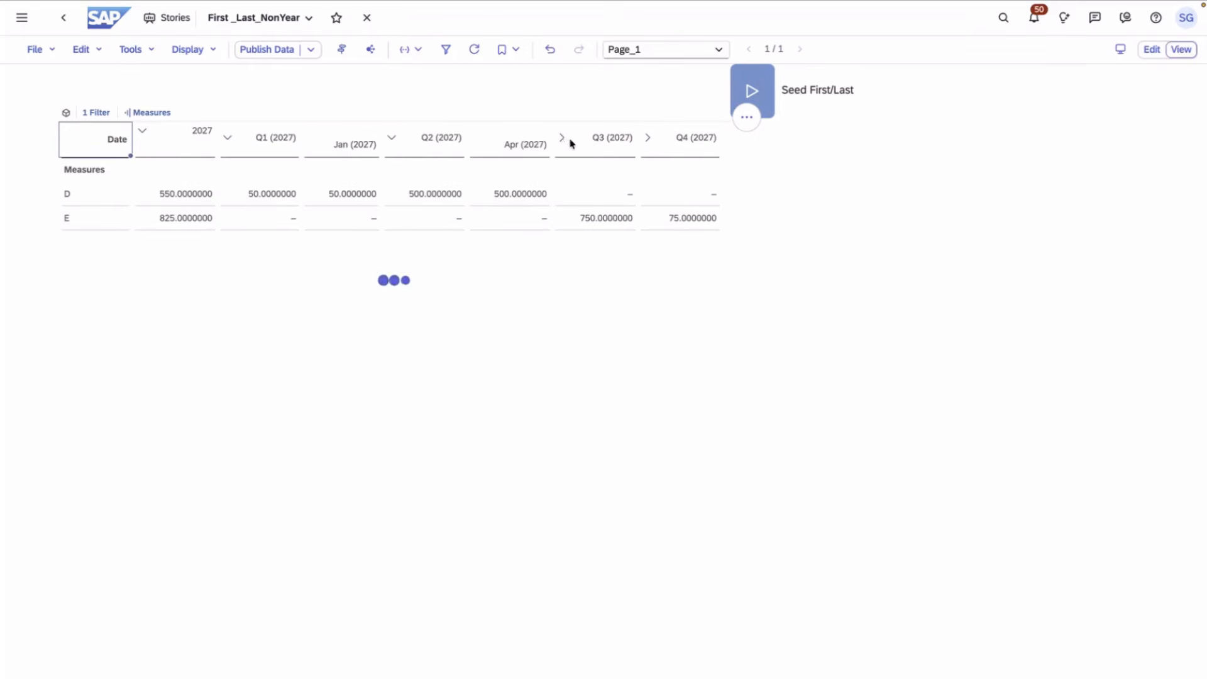
left_click(657, 137)
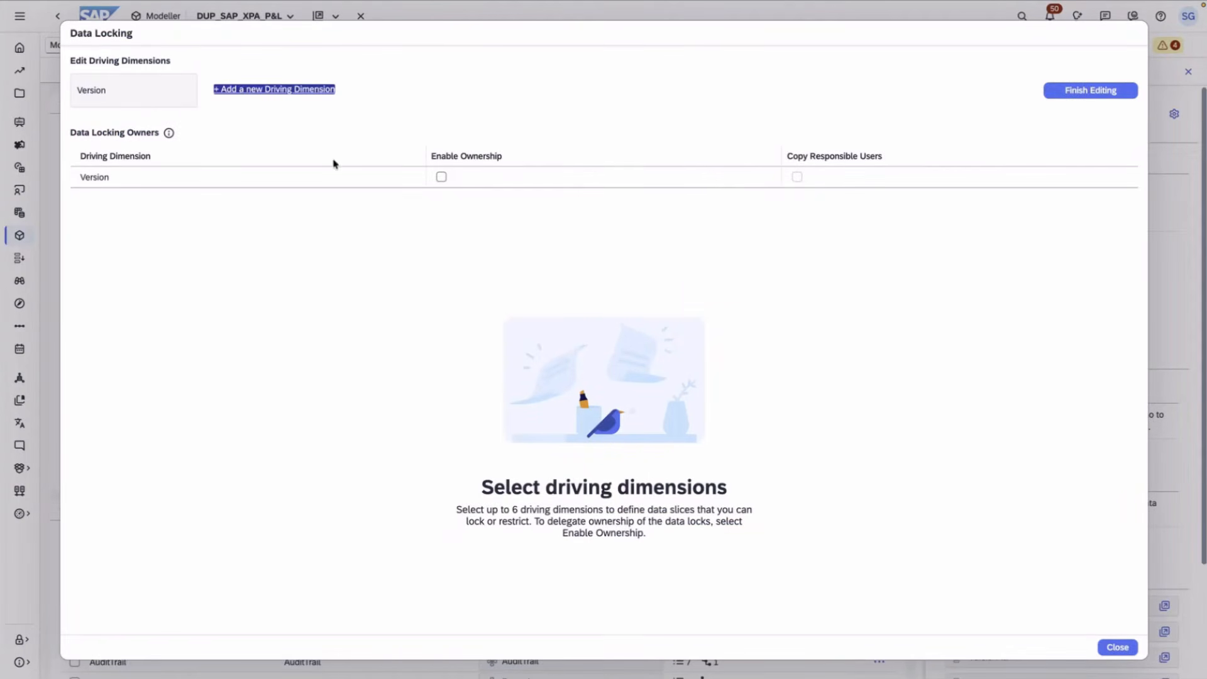
- Add SAP_XPA_PRODUCT, SAP_XPA_ENTITY and SAP_XPA_ACCOUNT as data-locking driving dimensions
left_click(281, 91)
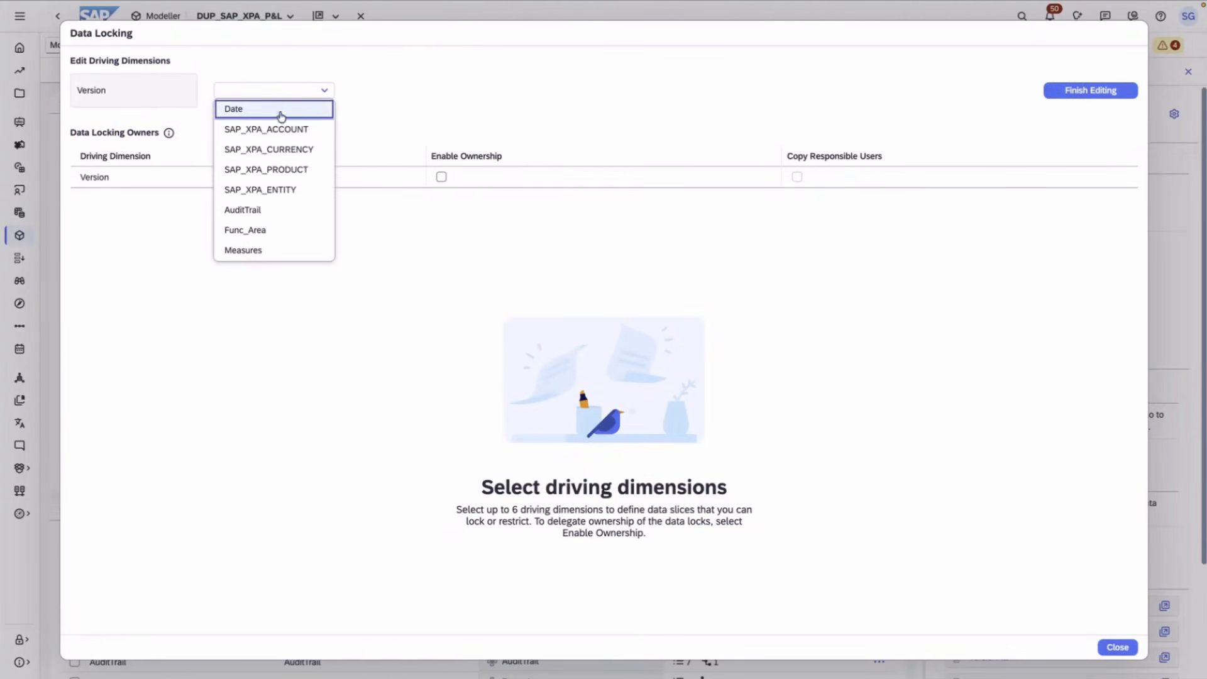
left_click(281, 169)
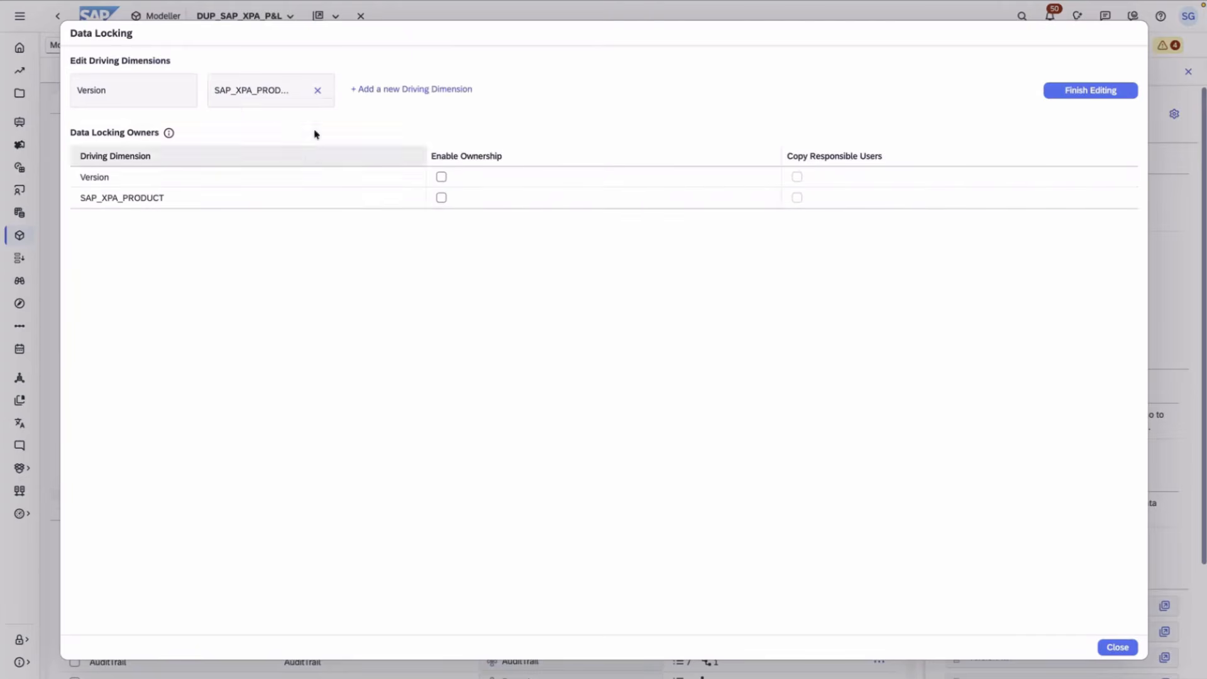
left_click(398, 92)
left_click(390, 168)
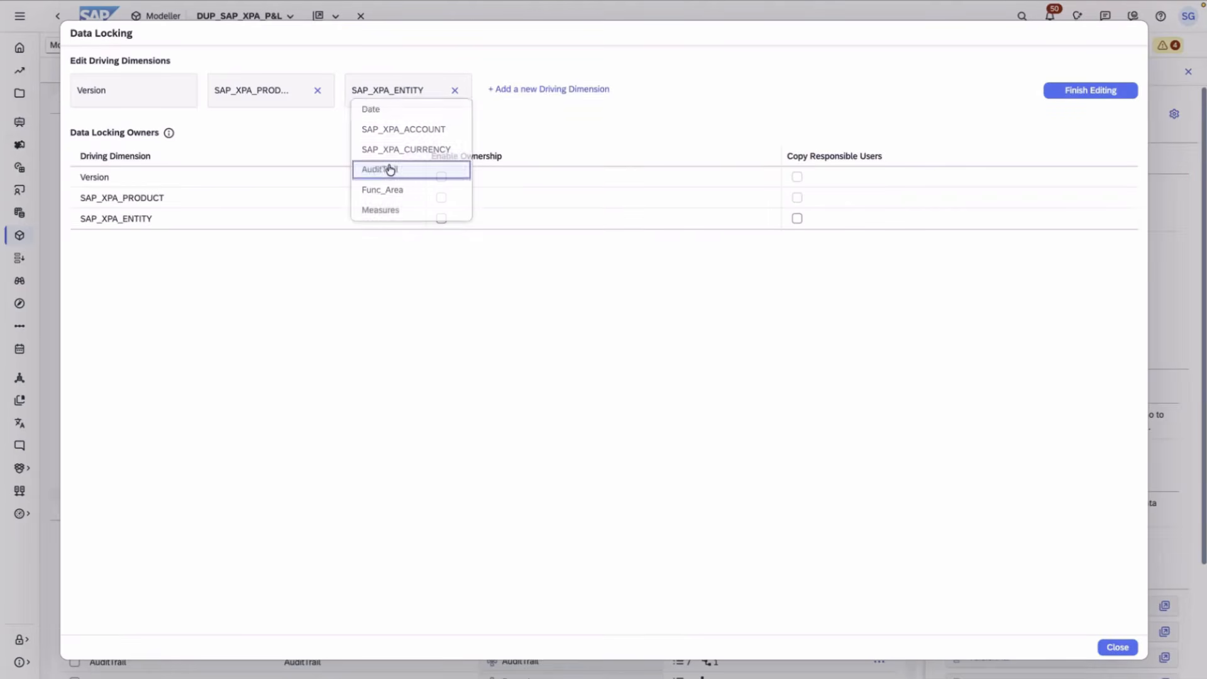
left_click(538, 91)
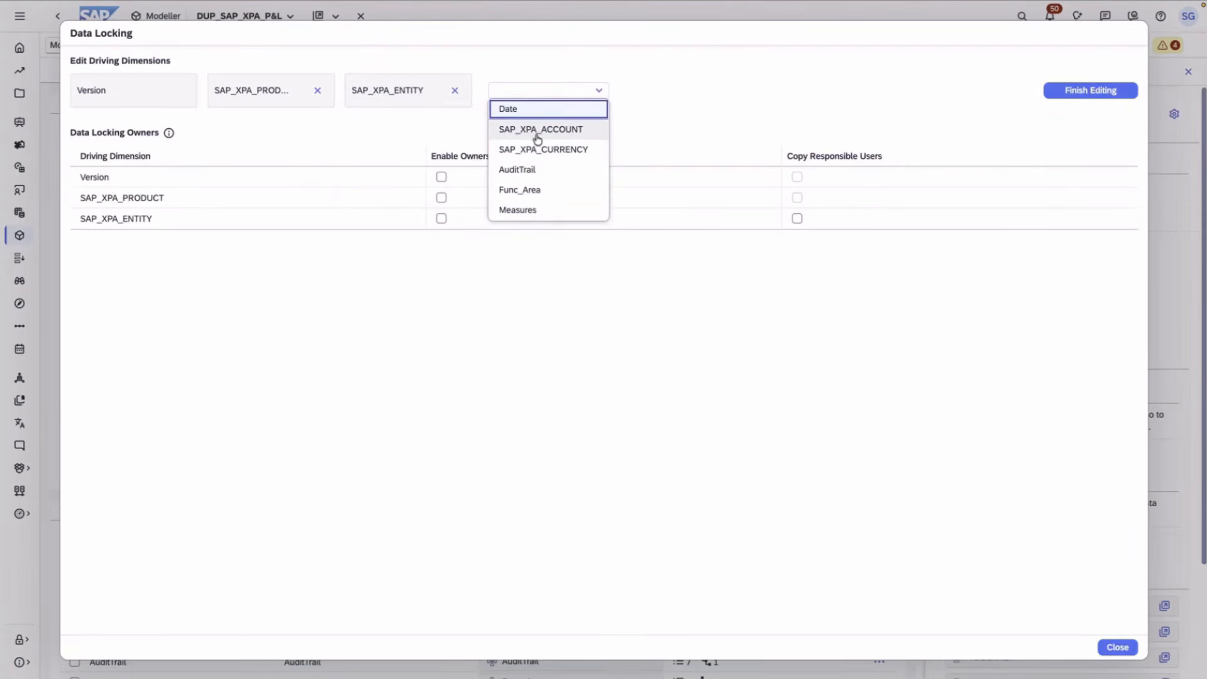
left_click(530, 130)
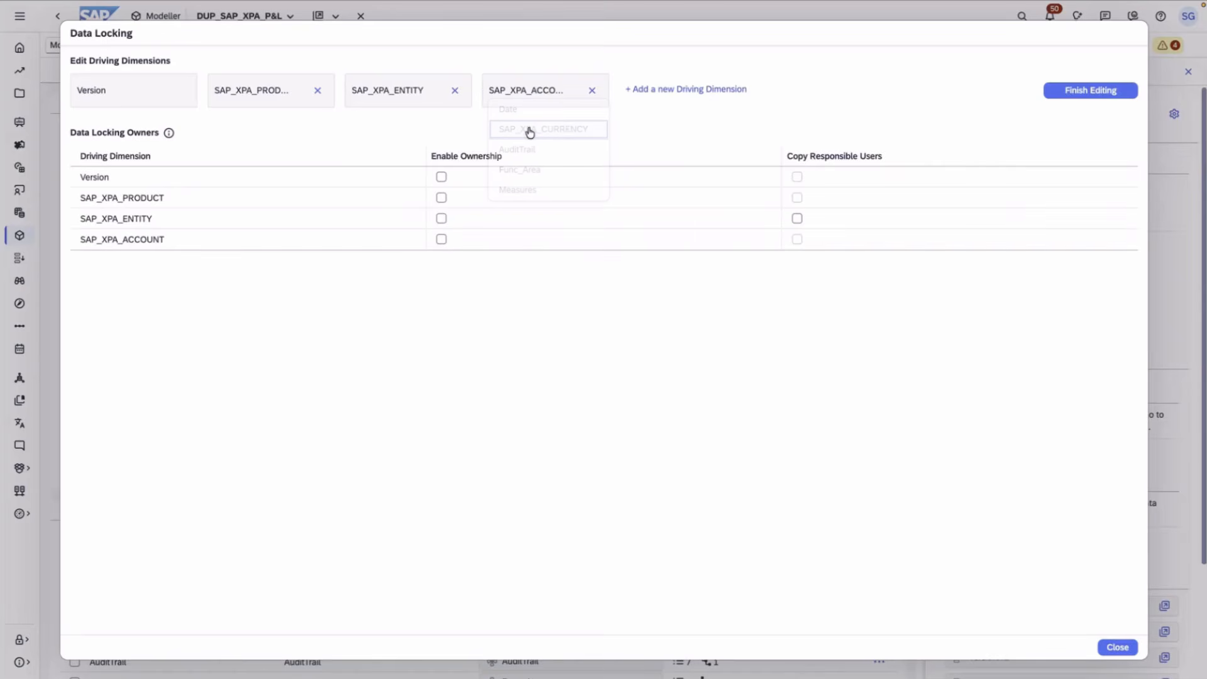
- Add AuditTrail and Func_Area as further driving dimensions
left_click(652, 93)
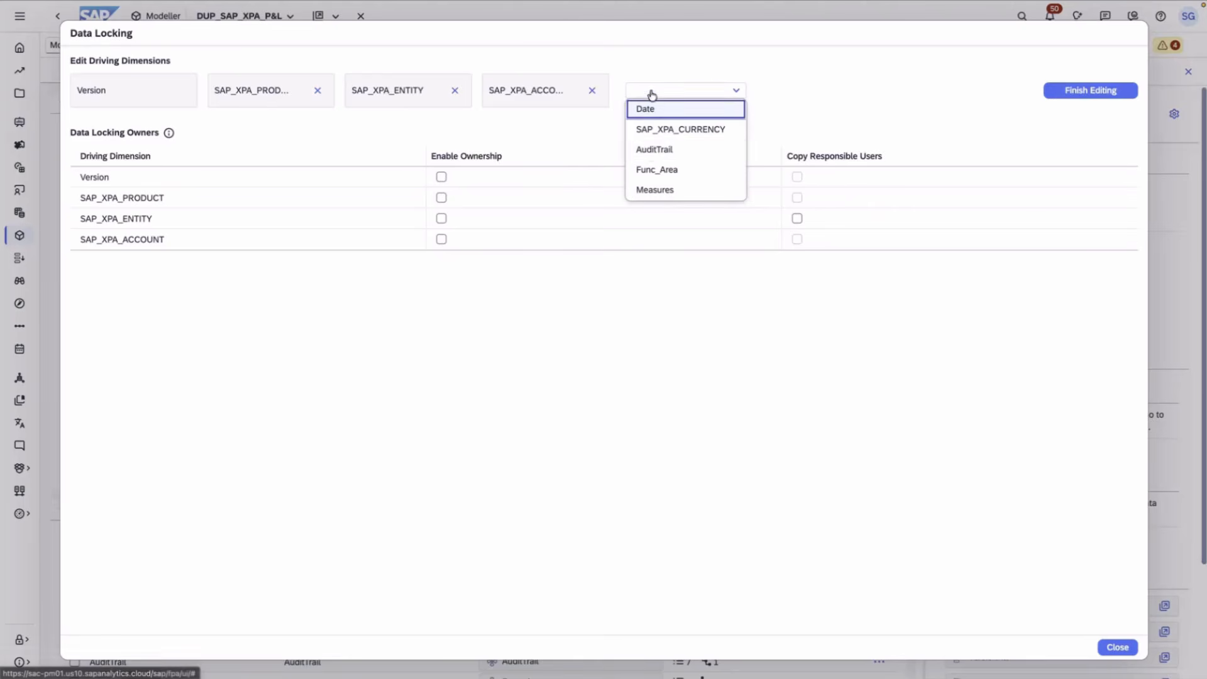
left_click(650, 151)
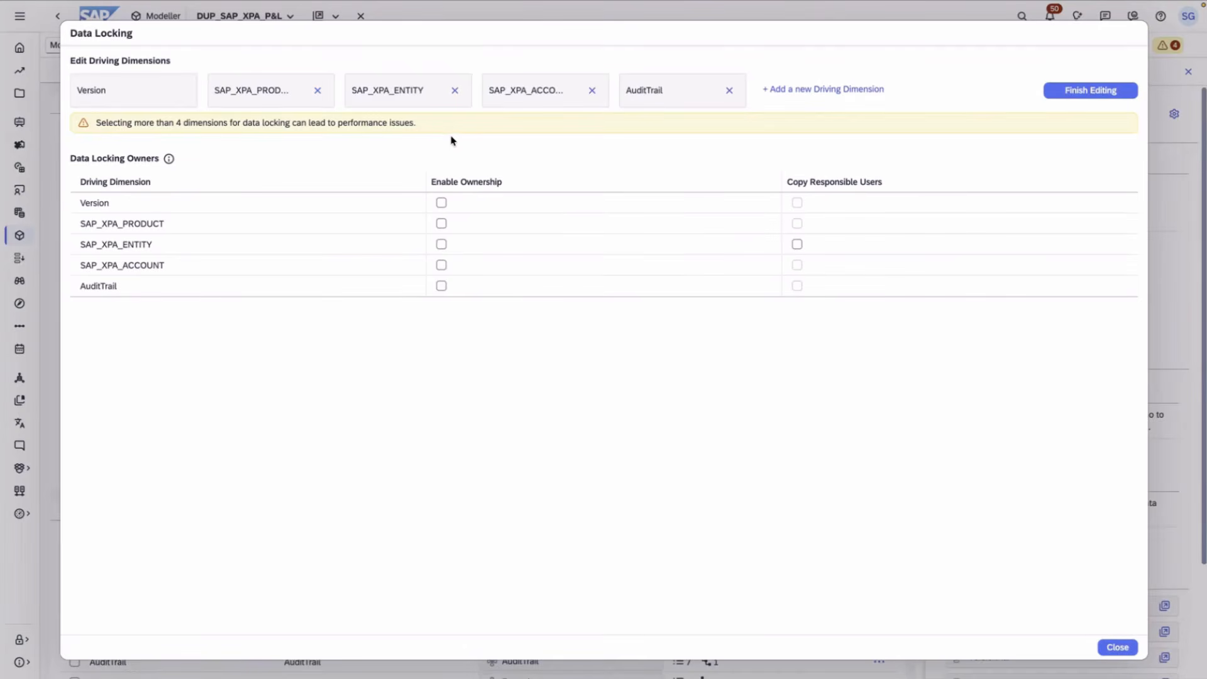
left_click(817, 88)
left_click(811, 149)
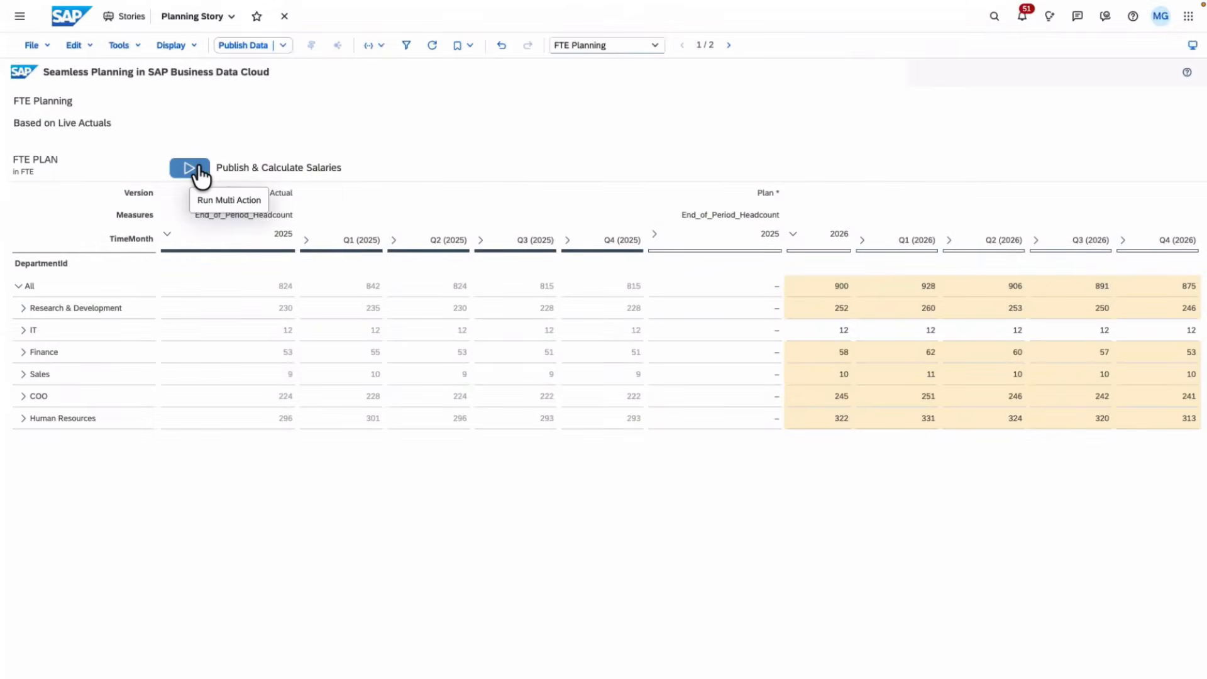
- Run the Publish & Calculate Salaries multi action
left_click(199, 167)
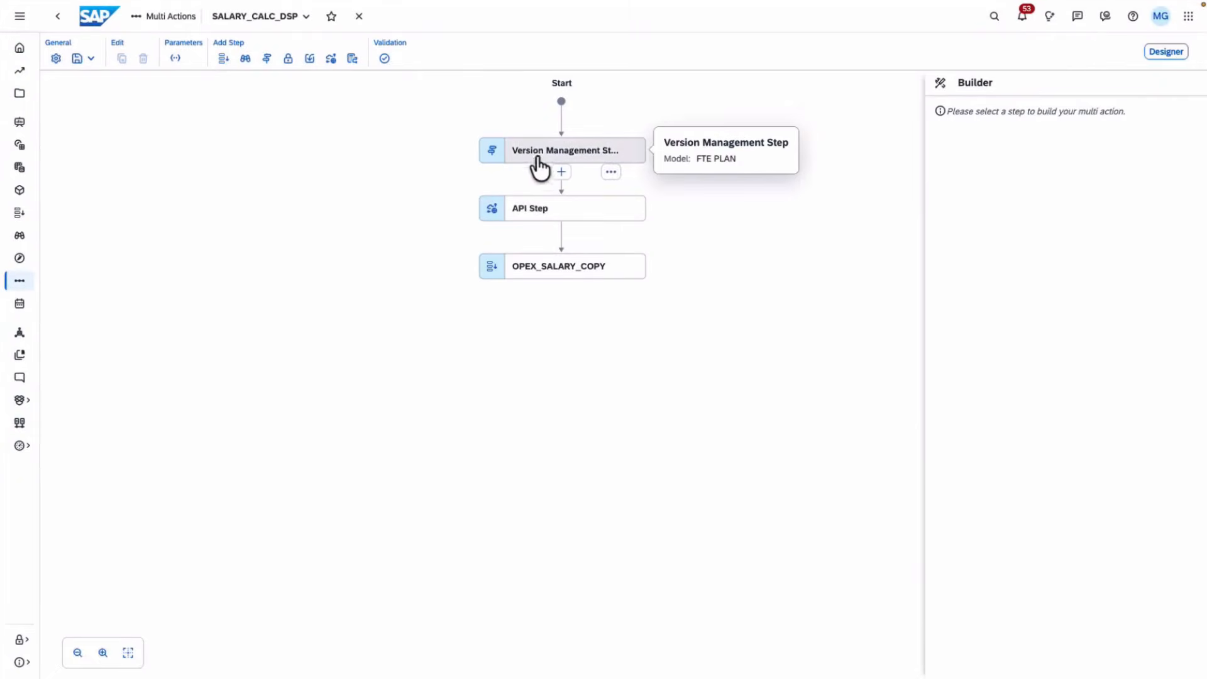
- Inspect the Version Management step's publish settings, then view the API Step's details
left_click(541, 162)
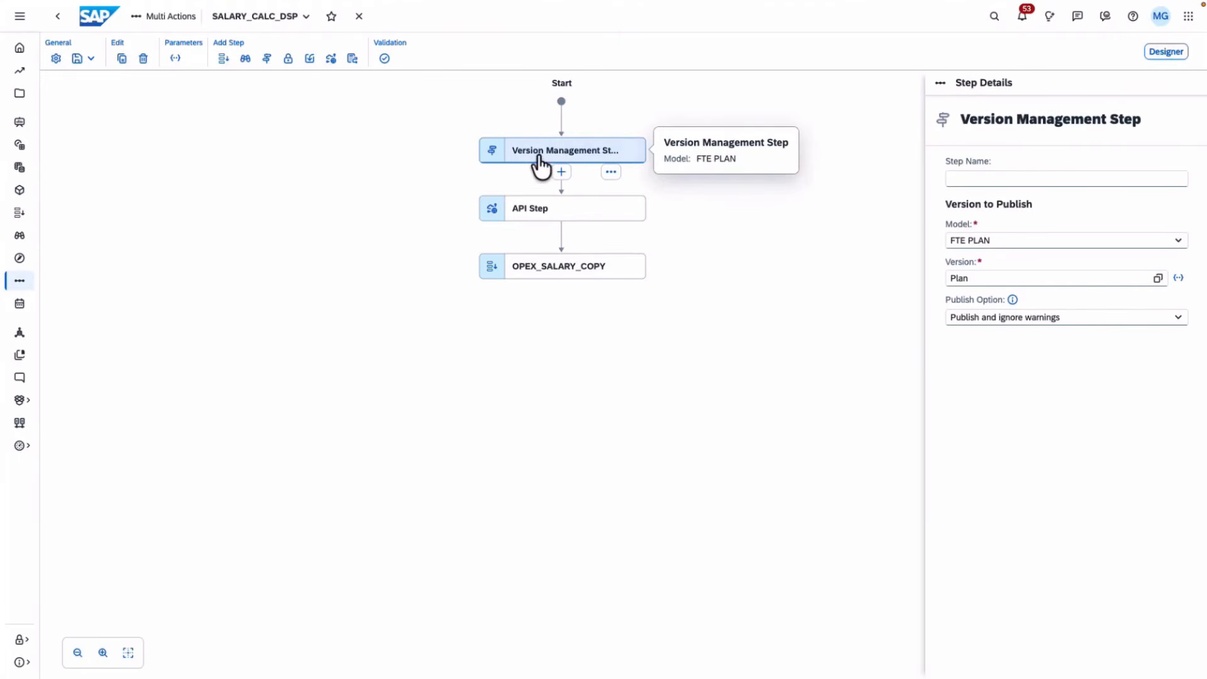
left_click(527, 174)
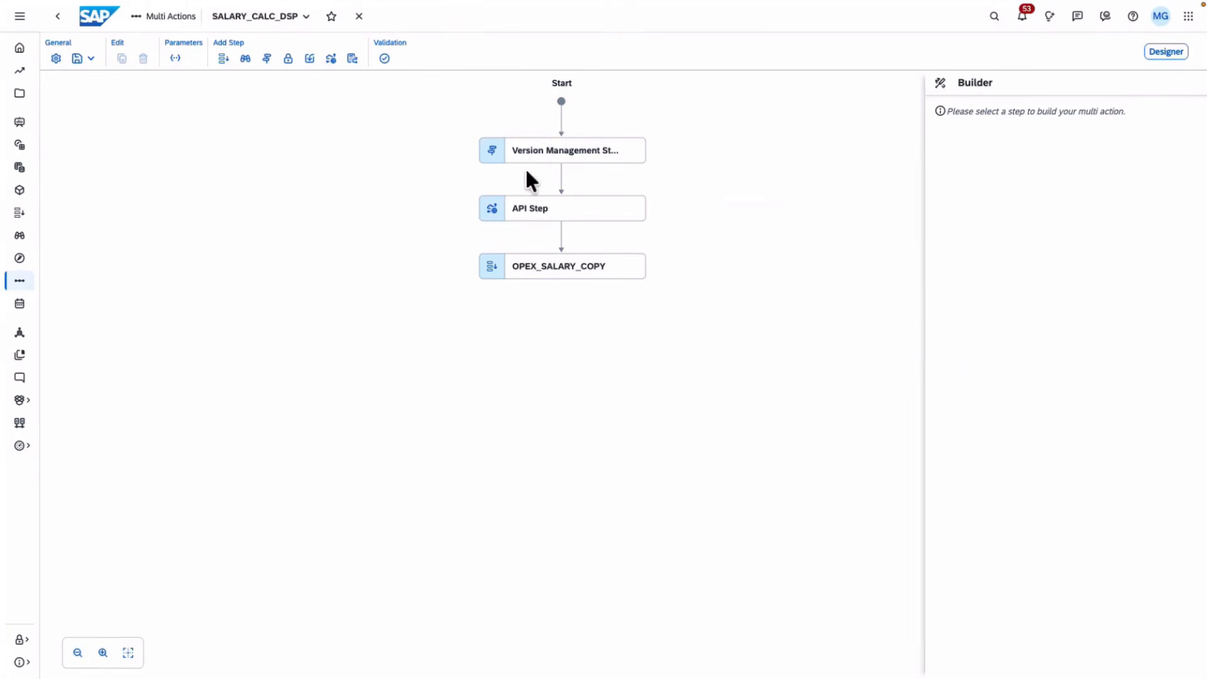
left_click(523, 212)
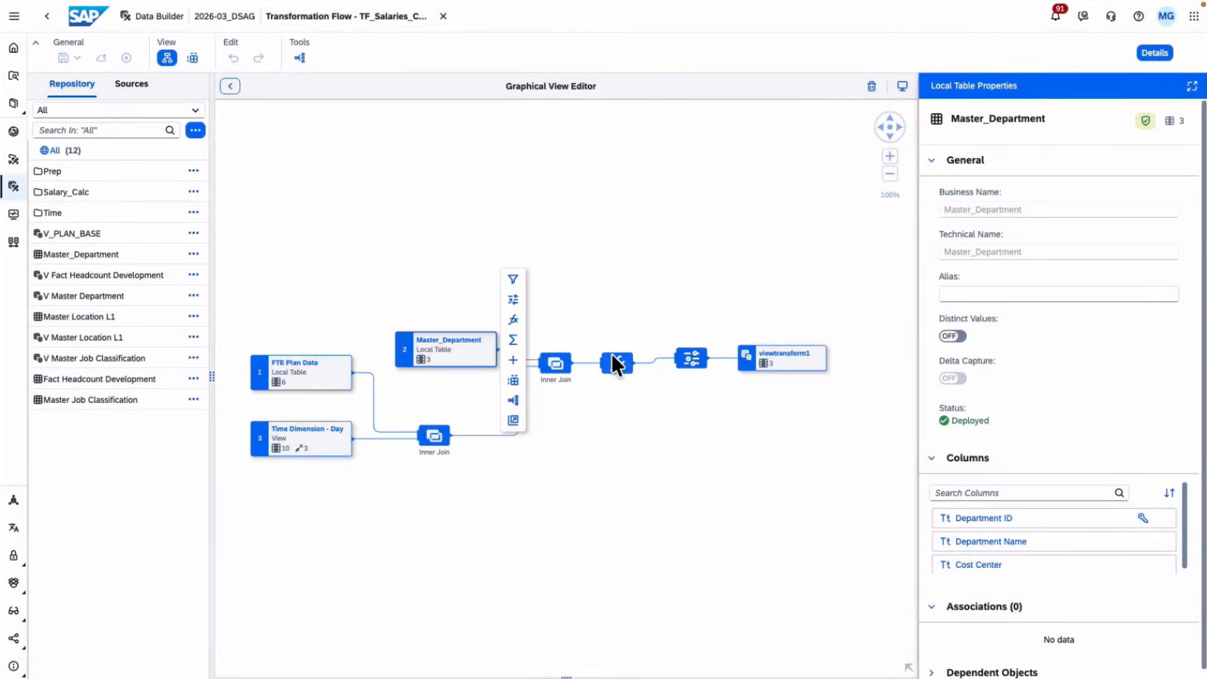
- Inspect the Salary Calculated Decimal column (Headcount_DEC*-50000), then view the Projection node's columns
left_click(613, 356)
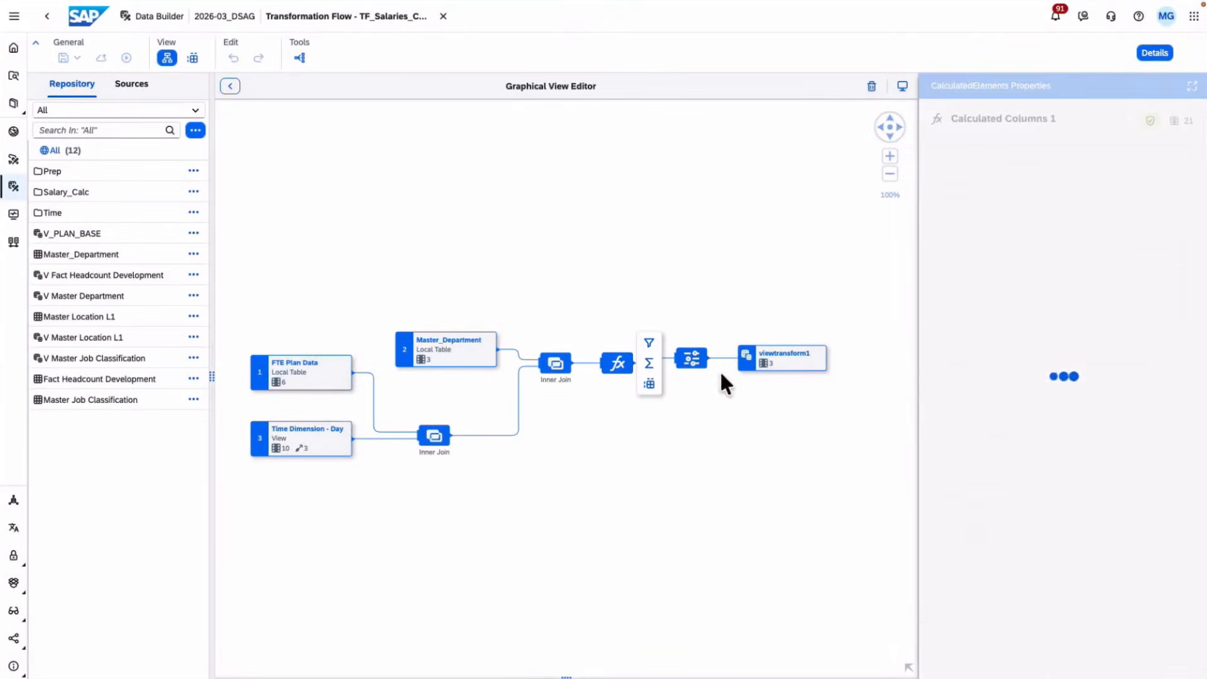
scroll(1069, 466, "down", 2)
scroll(1077, 491, "down", 3)
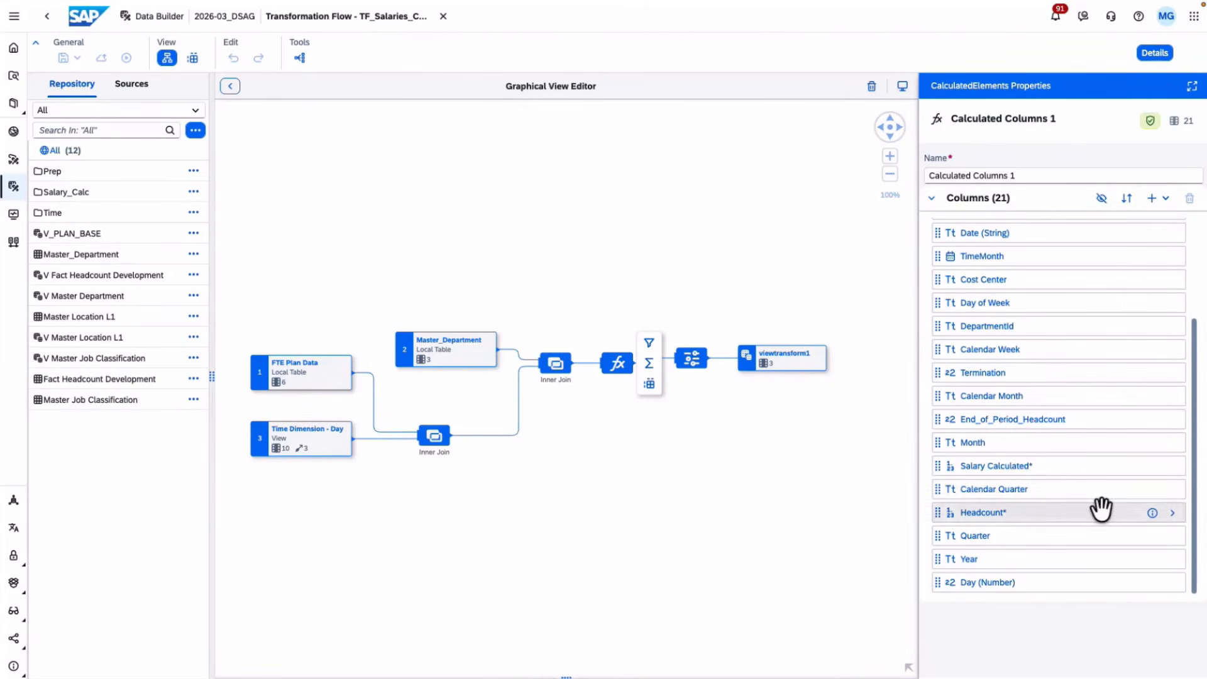
left_click(1172, 466)
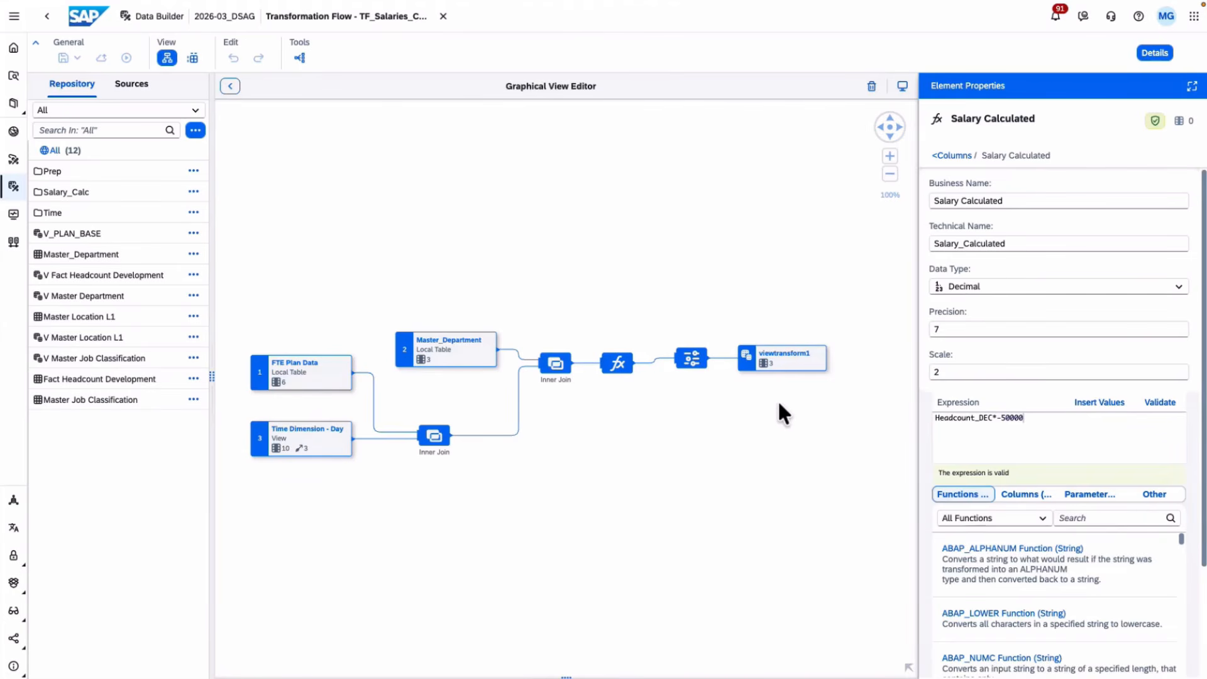
left_click(692, 359)
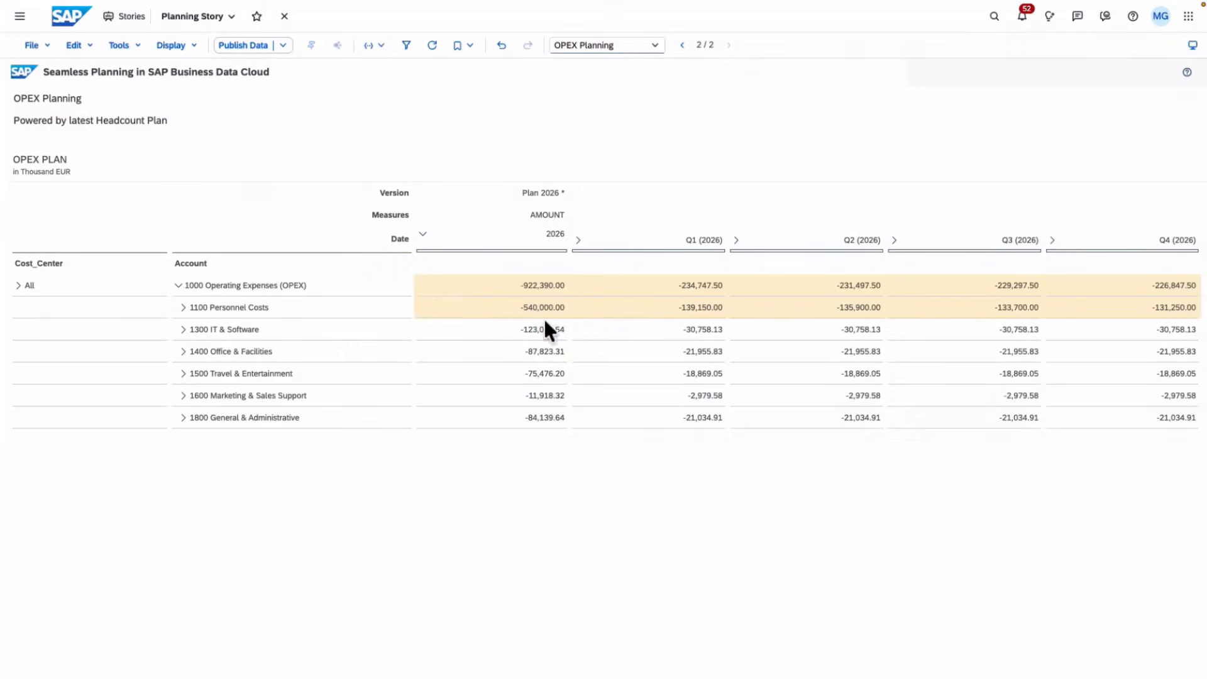
- Select the -540,000.00 calculated salary value in the planning story table
left_click(539, 312)
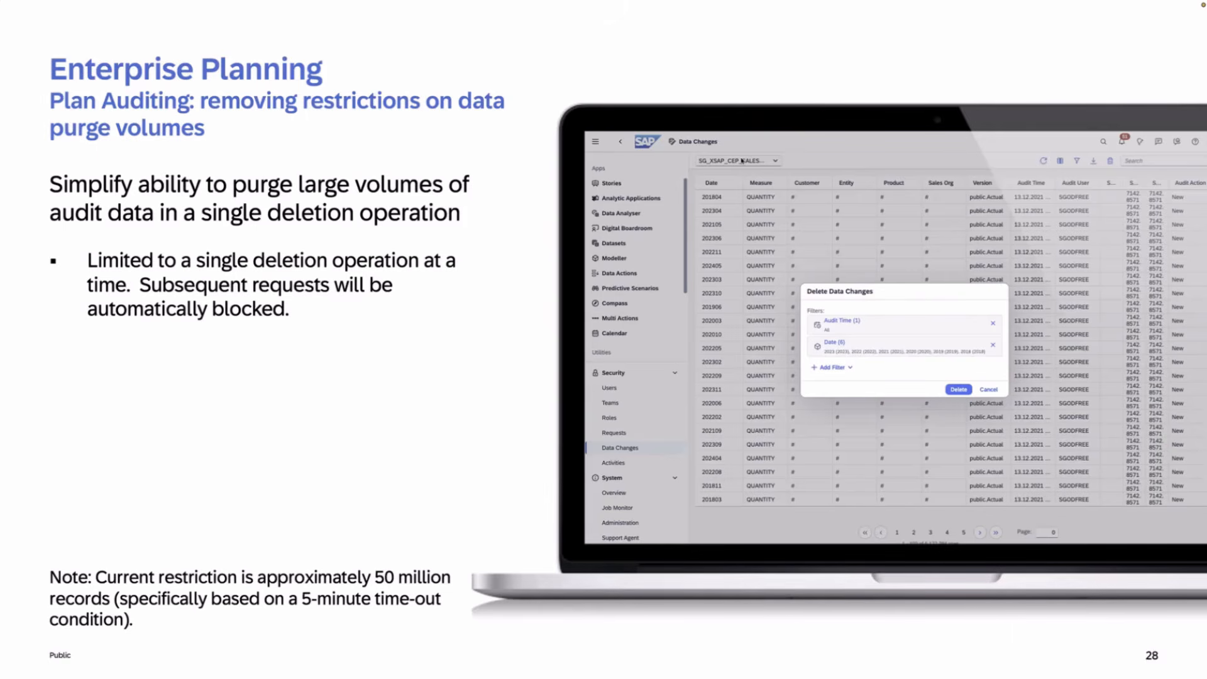
- Advance the slideshow to slide 29 on plan entry with onAfterExecute
key("Right")
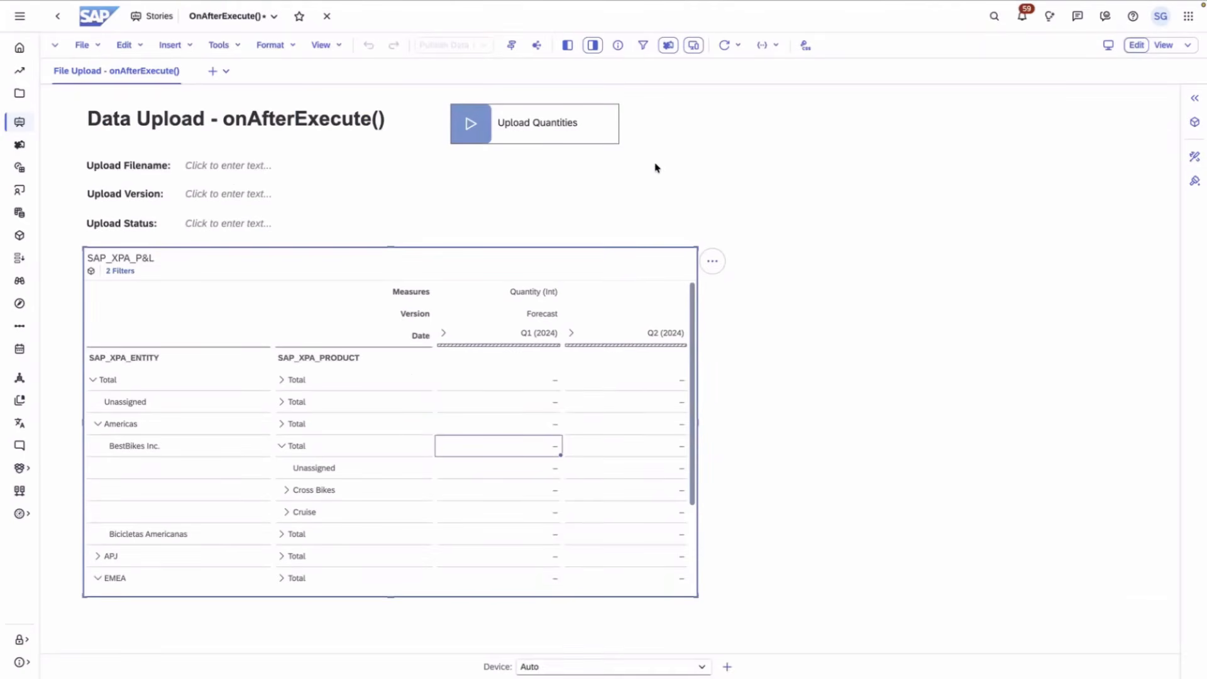
- Open the Upload Quantities starter's onAfterExecute script from its Edit Scripts menu
left_click(601, 138)
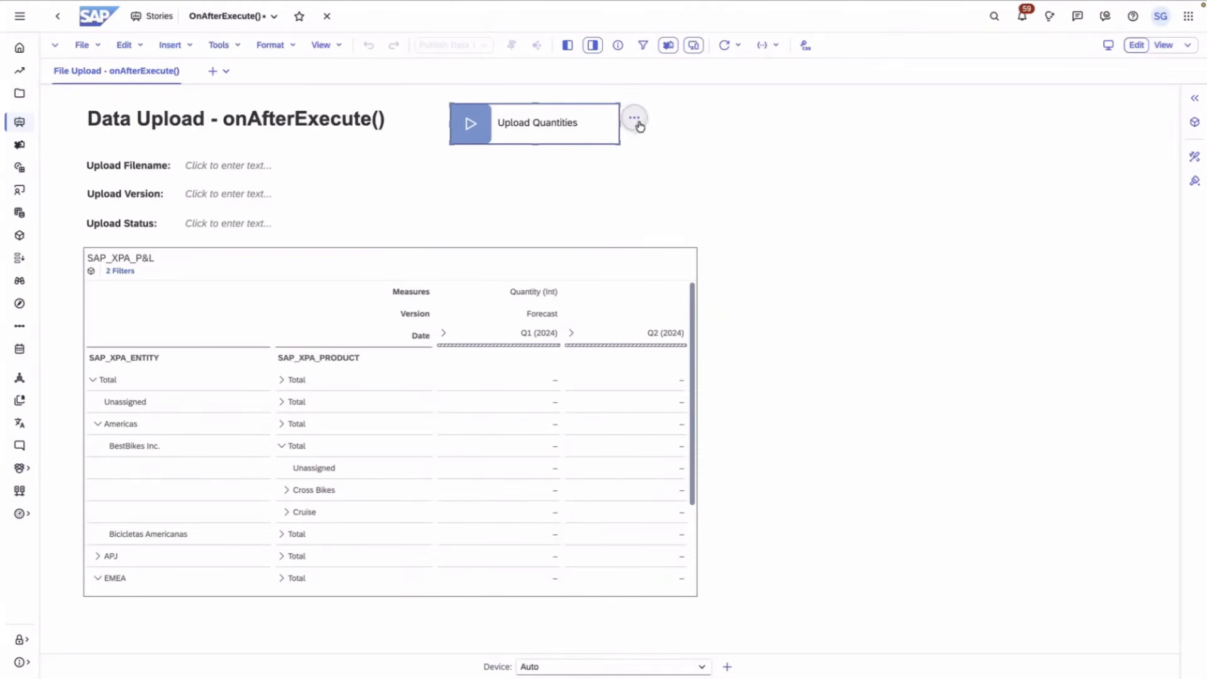
left_click(645, 118)
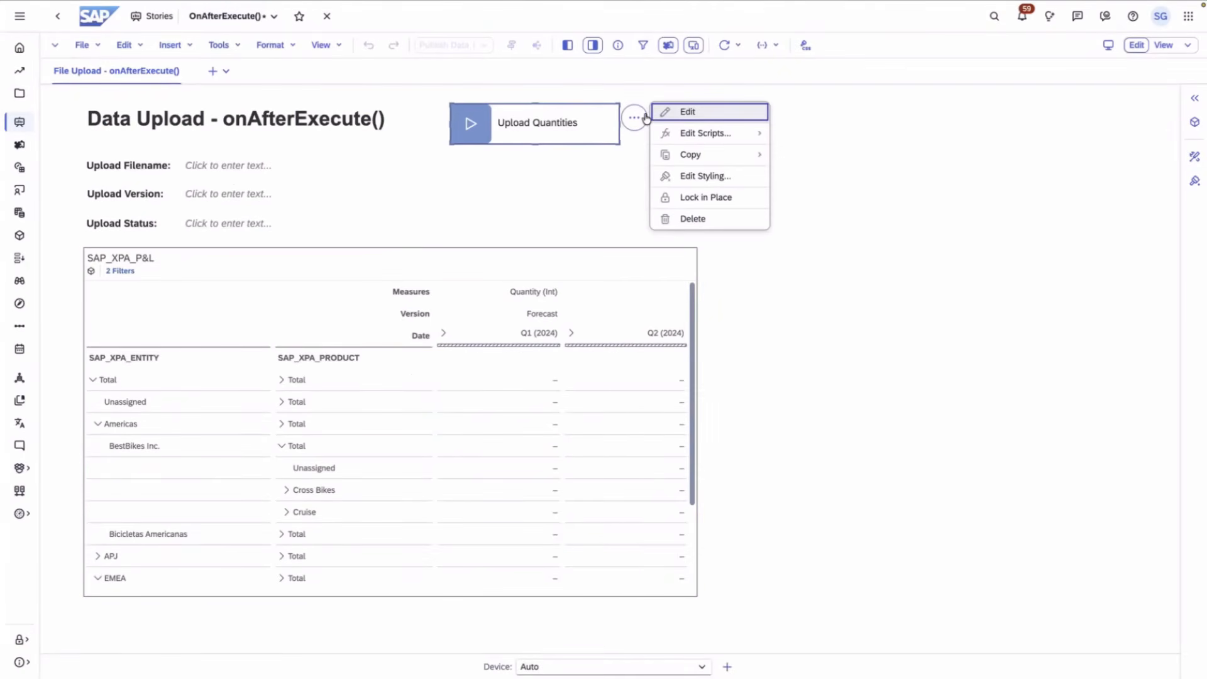
mouse_move(717, 133)
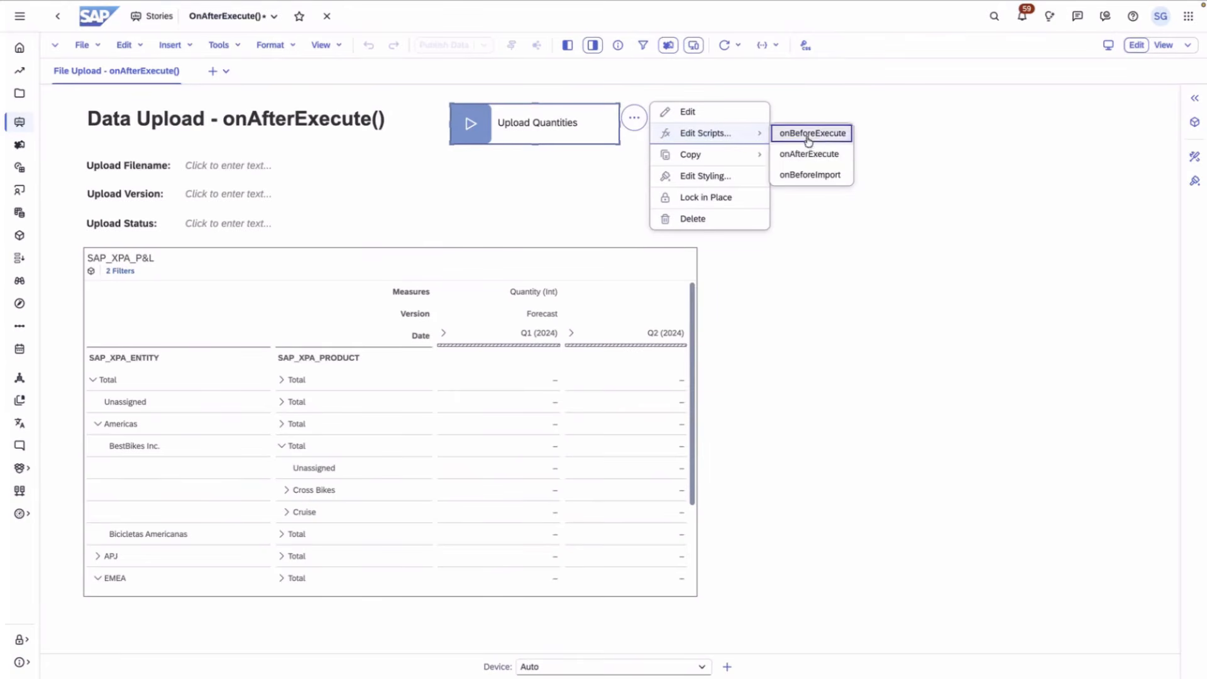
left_click(814, 157)
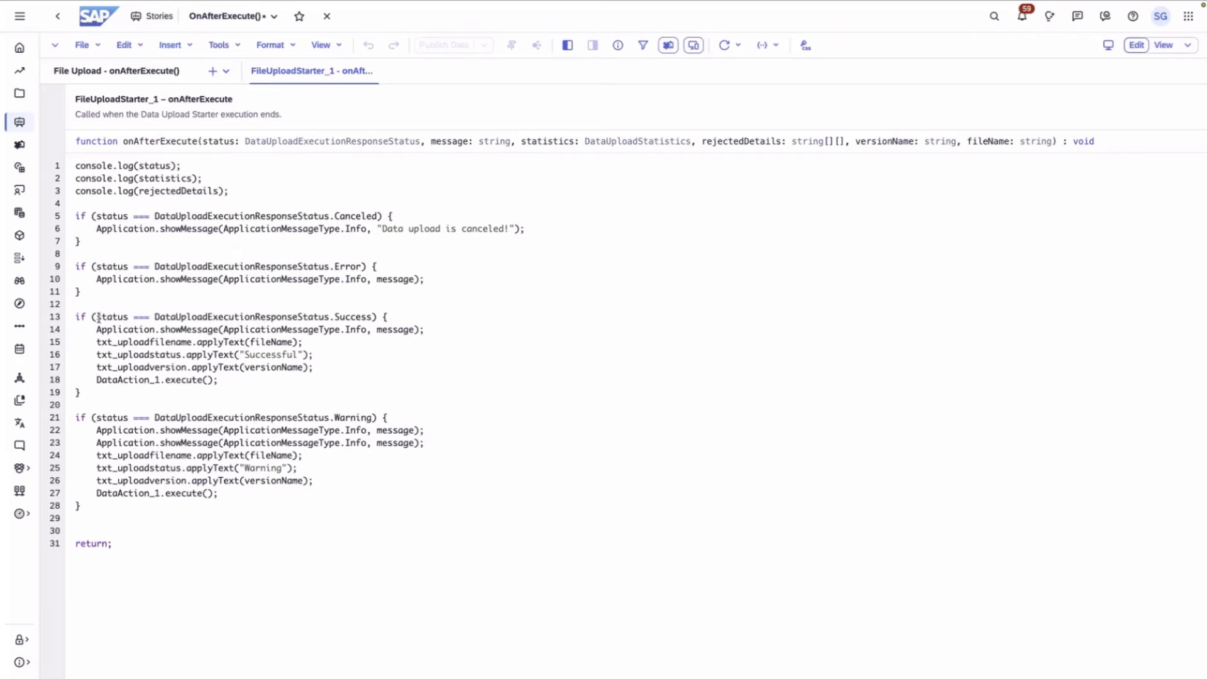
- Highlight the line 13 success check, the file name/status/version lines, and line 18's data action call
left_click_drag(96, 317, 368, 319)
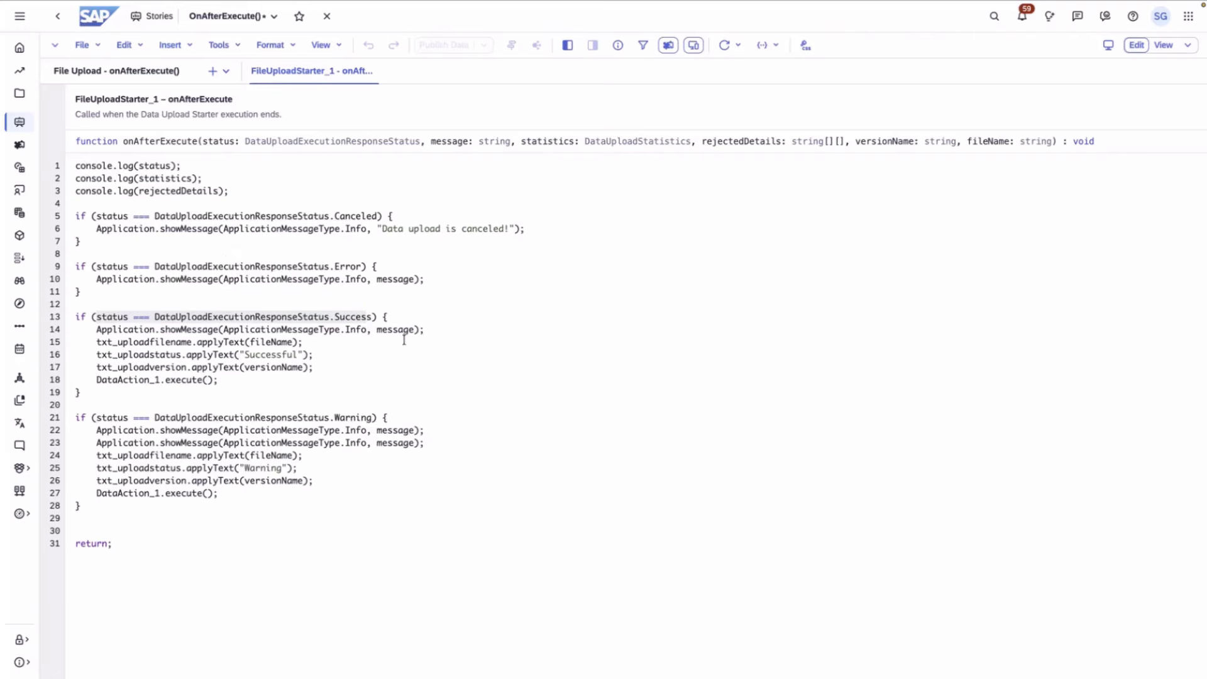
left_click_drag(313, 368, 75, 345)
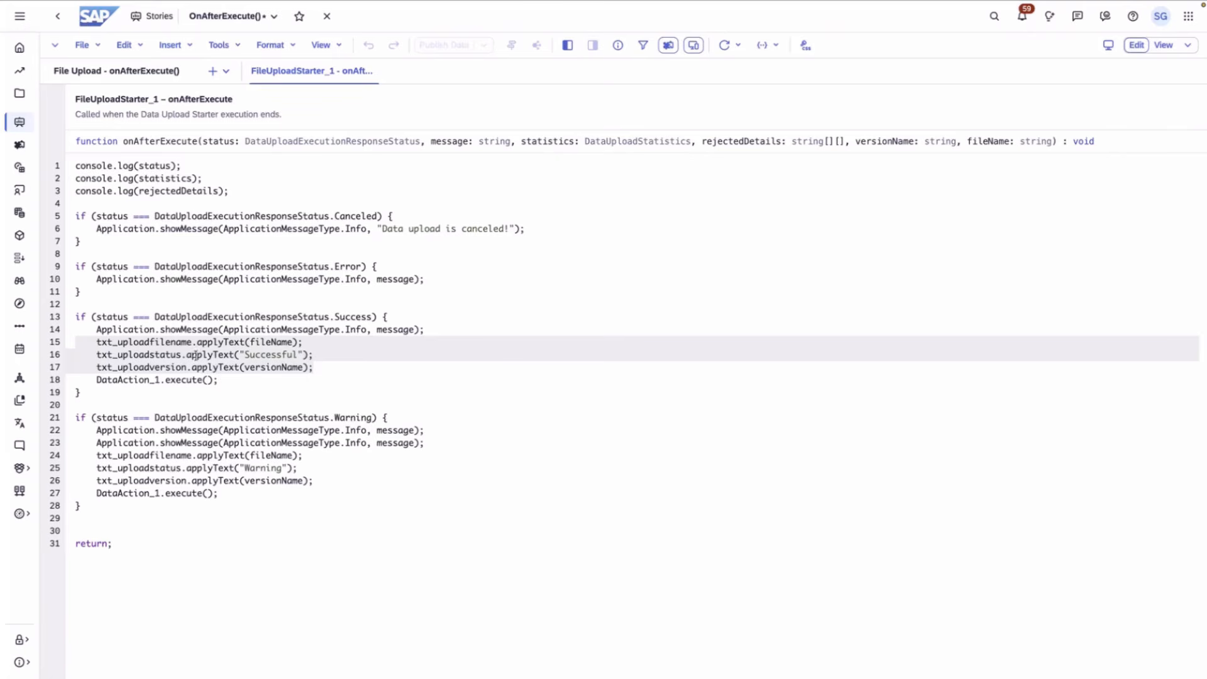
left_click_drag(220, 379, 92, 383)
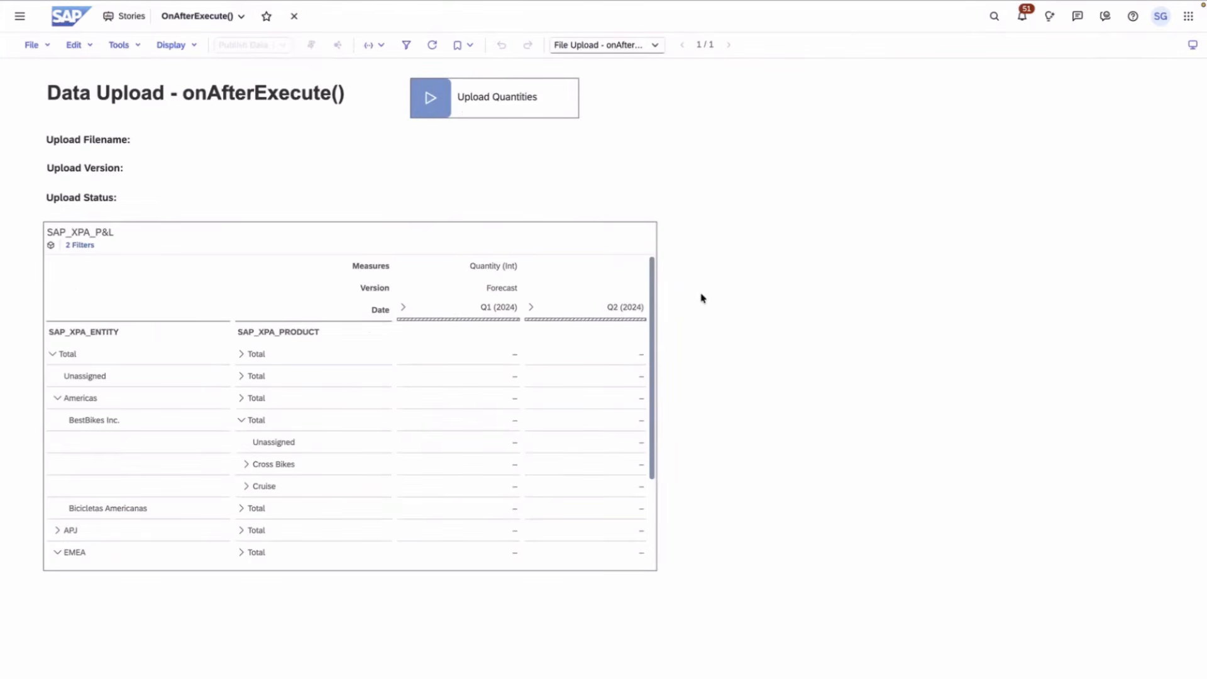
- Run Upload Quantities with AfterExecuteUpload.xlsx into the public.Forecast version
left_click(428, 110)
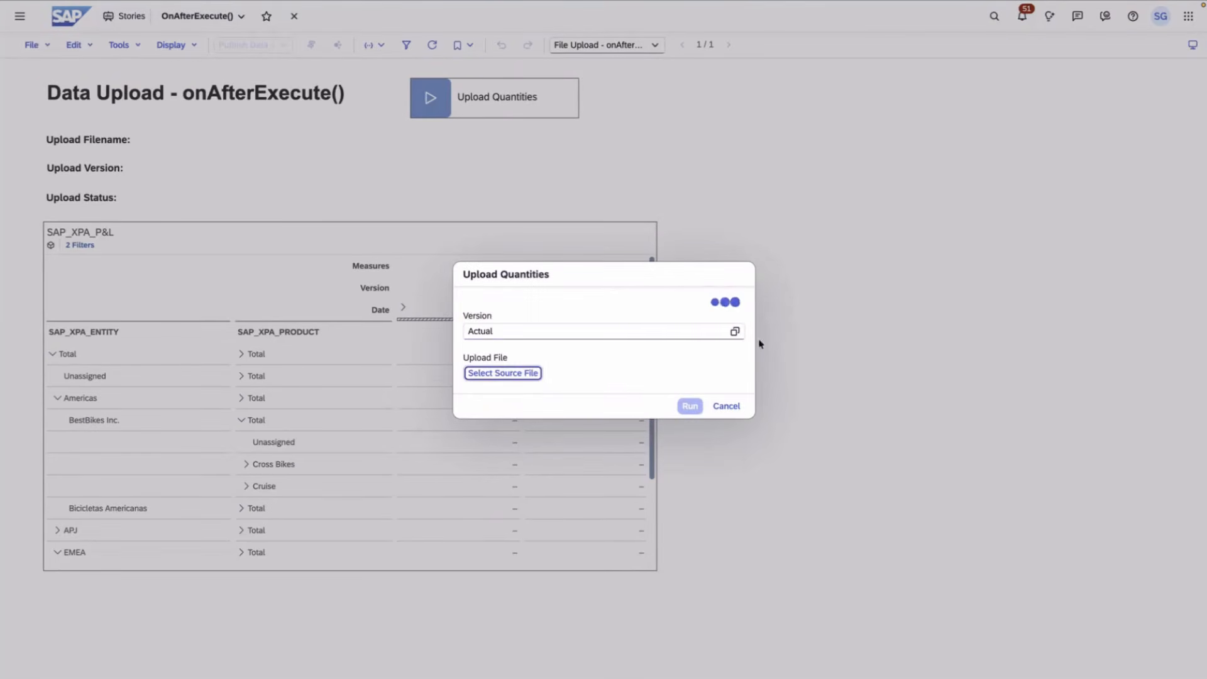
left_click(735, 332)
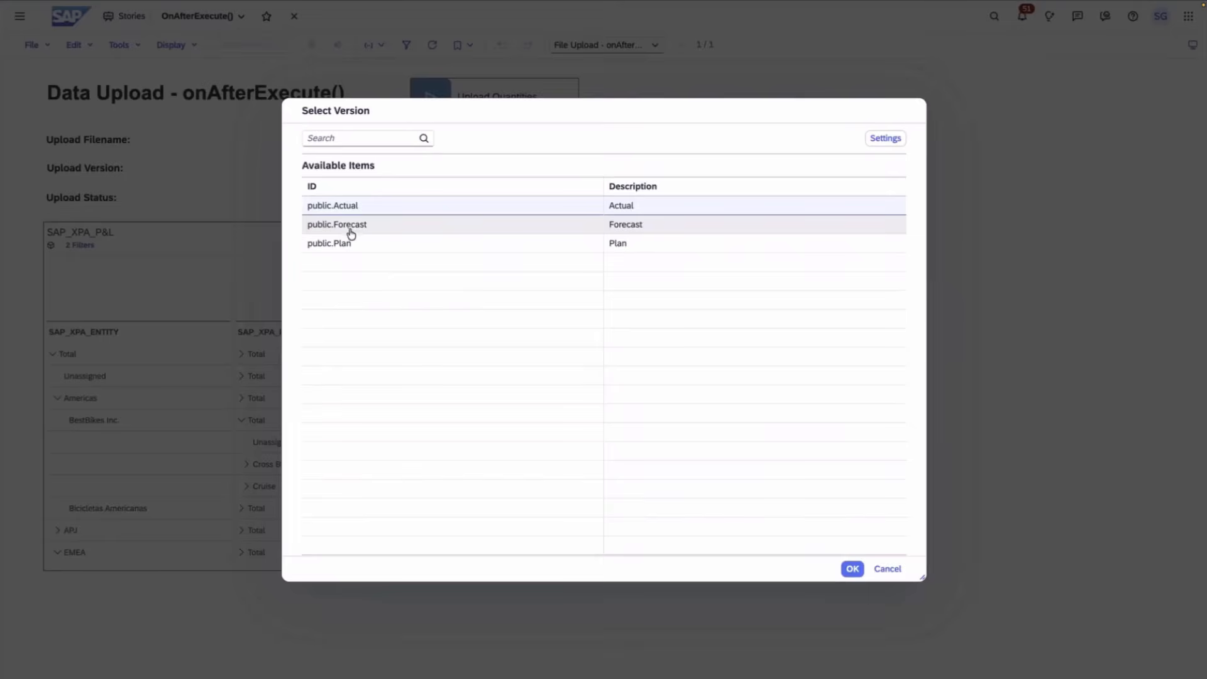
left_click(351, 232)
left_click(852, 568)
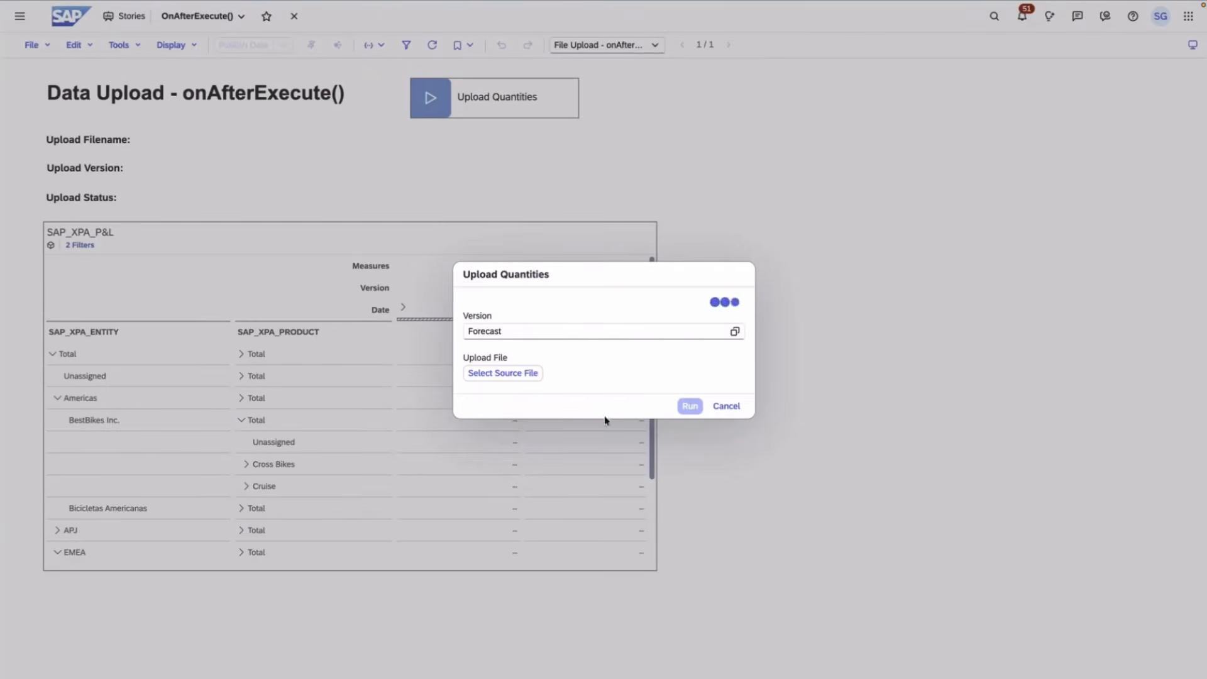
left_click(512, 377)
left_click(689, 434)
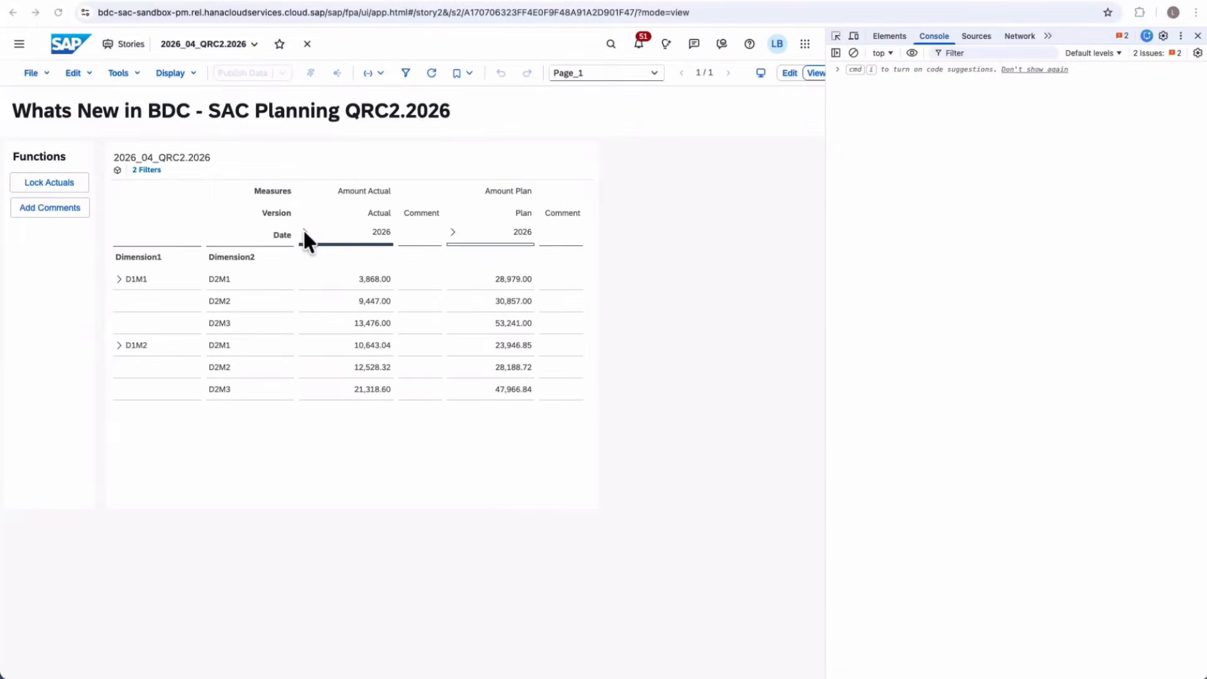
- Expand 2026 into monthly columns and lock the actual values
left_click(304, 231)
left_click(64, 186)
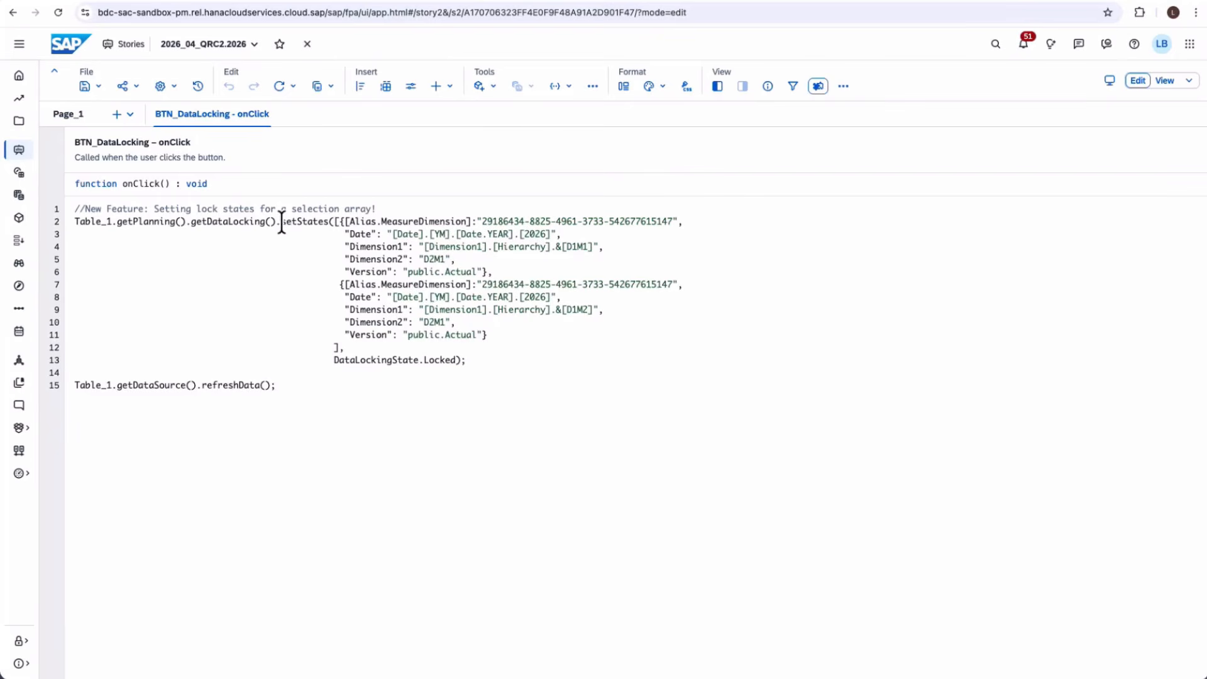
- Examine the setStates call and its first selection object, checking code suggestions for the locking method
left_click_drag(281, 225, 327, 225)
left_click(327, 223)
key("ctrl+space")
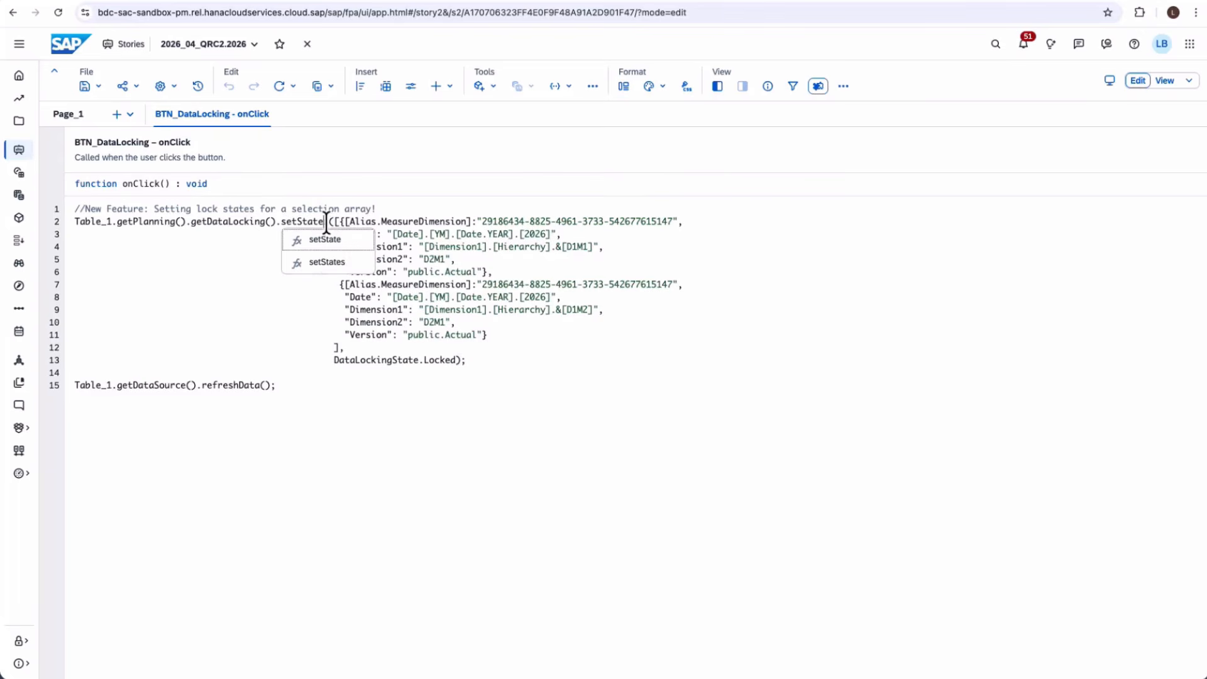
left_click(335, 264)
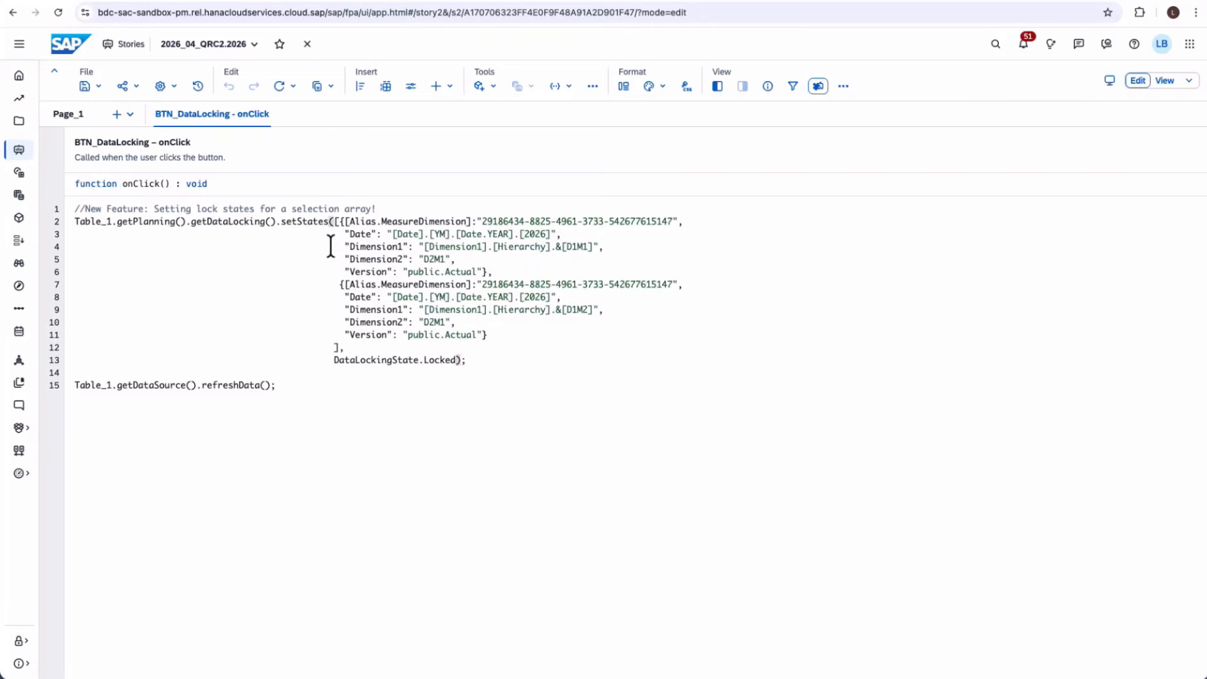
left_click_drag(343, 222, 493, 272)
left_click(494, 272)
left_click_drag(343, 222, 515, 272)
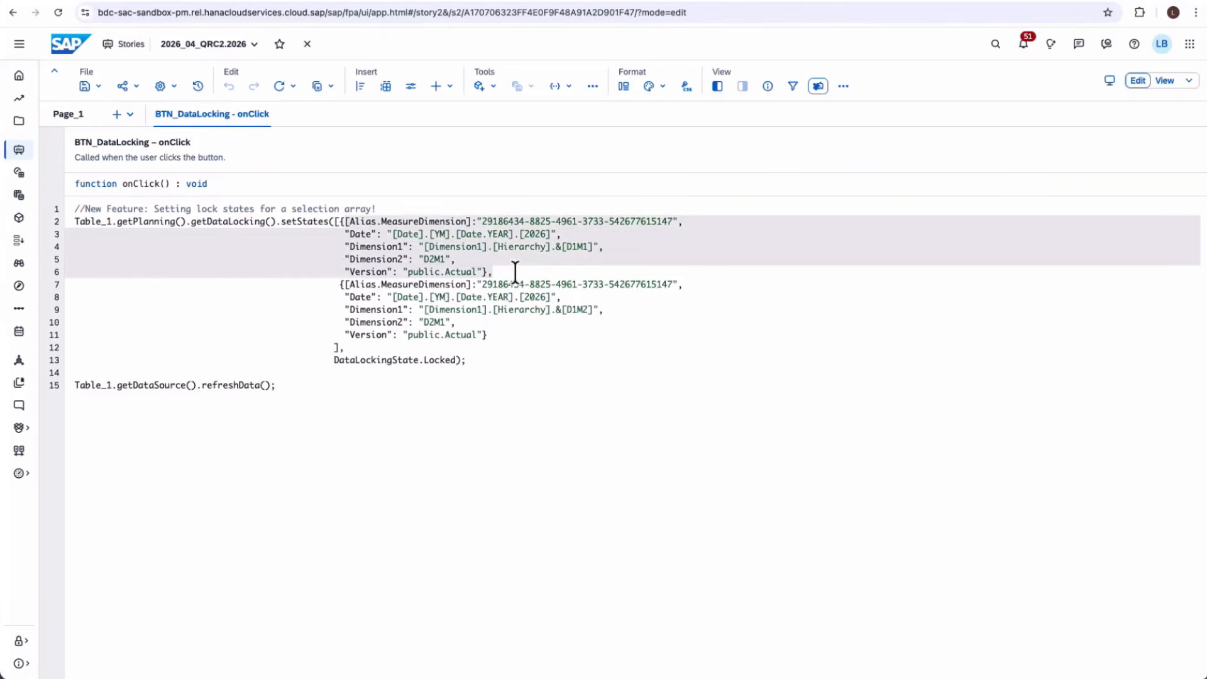
left_click(515, 271)
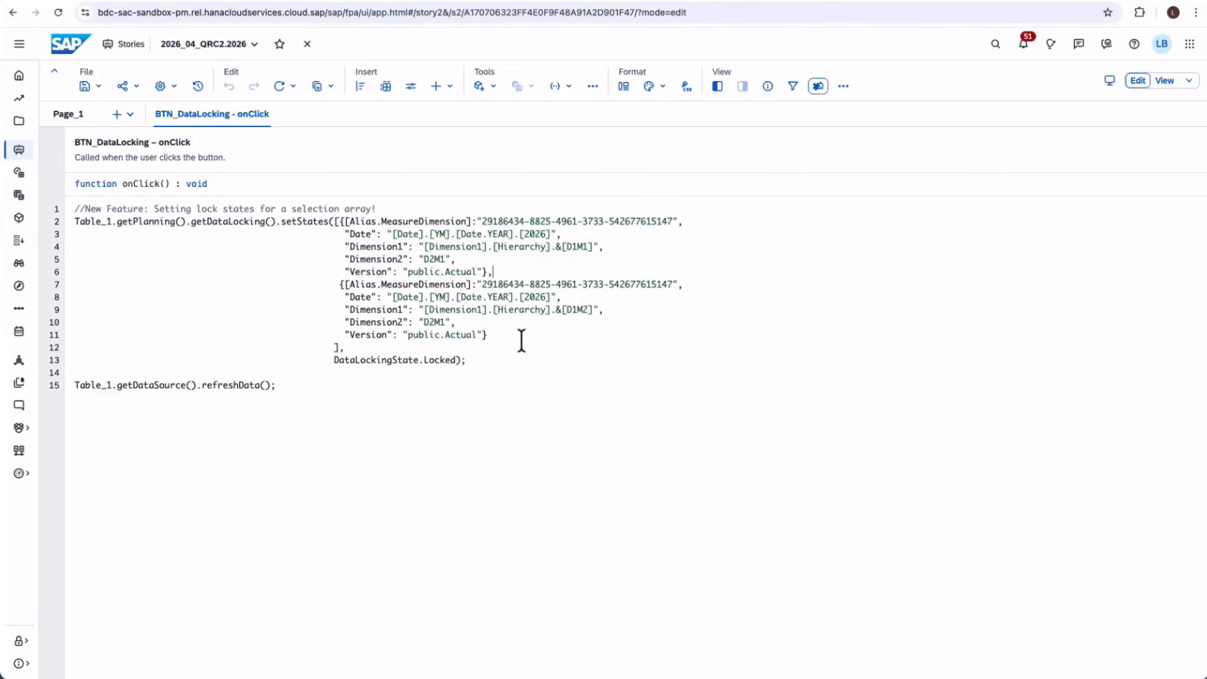
- Point out the Locked lock states and the table refresh call, then return to the running story
left_click(374, 361)
left_click(434, 362)
left_click(257, 385)
left_click(123, 1)
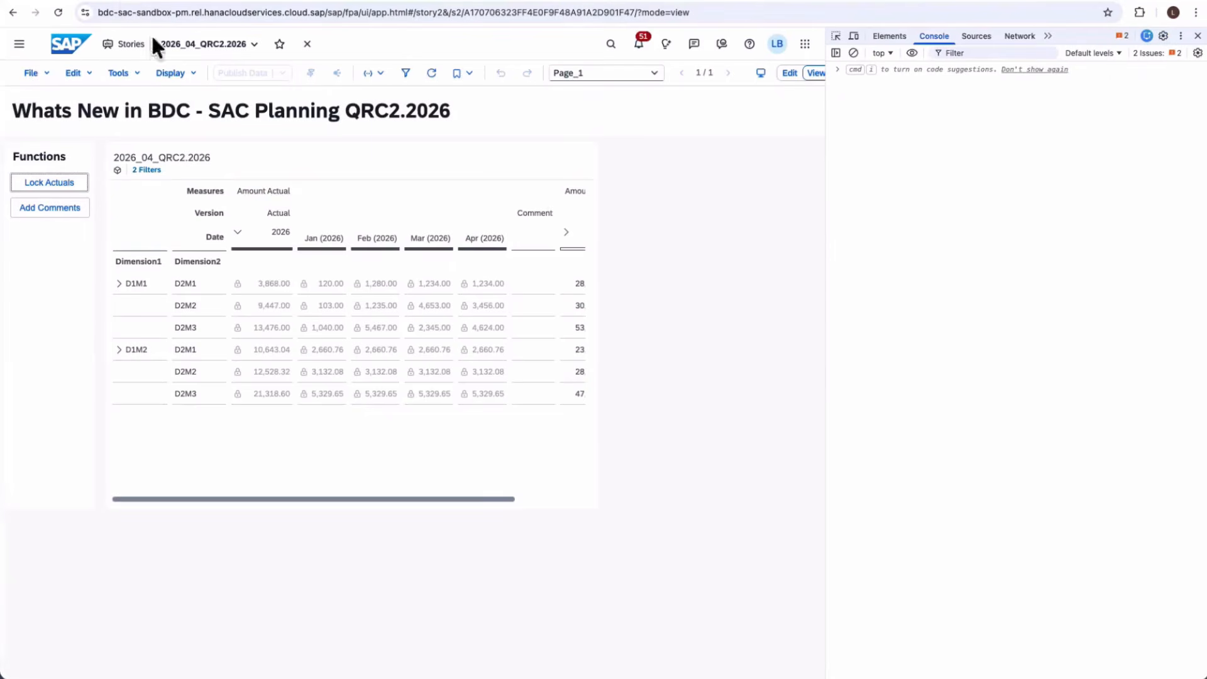
- Collapse 2026 to yearly totals, add 5 to the D1M1/D2M1 plan (28,984.00), then try a rejected D2M2 entry
left_click(237, 234)
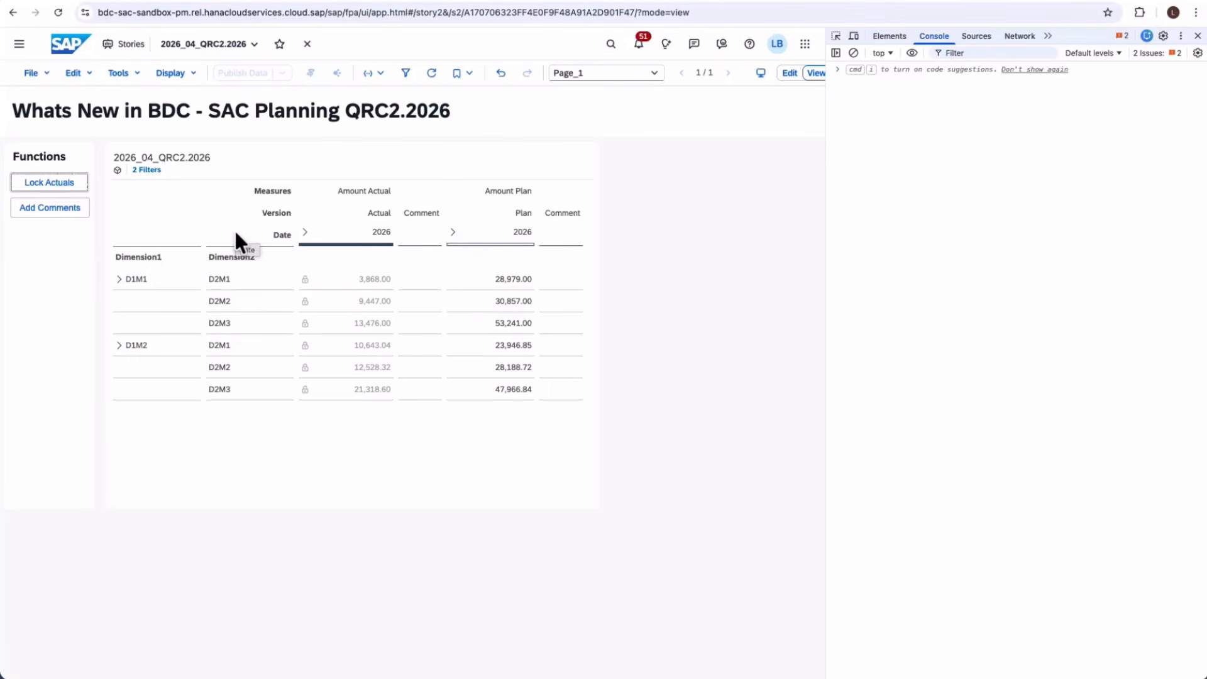
left_click(496, 283)
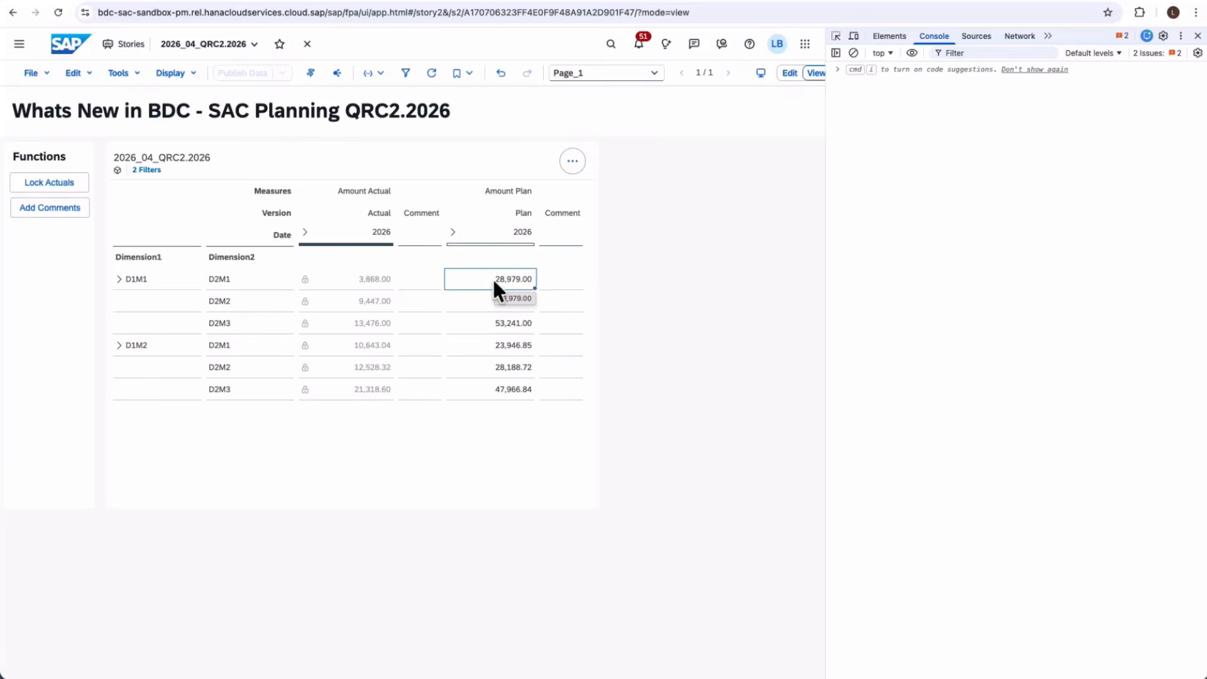
type("+5")
key("Return")
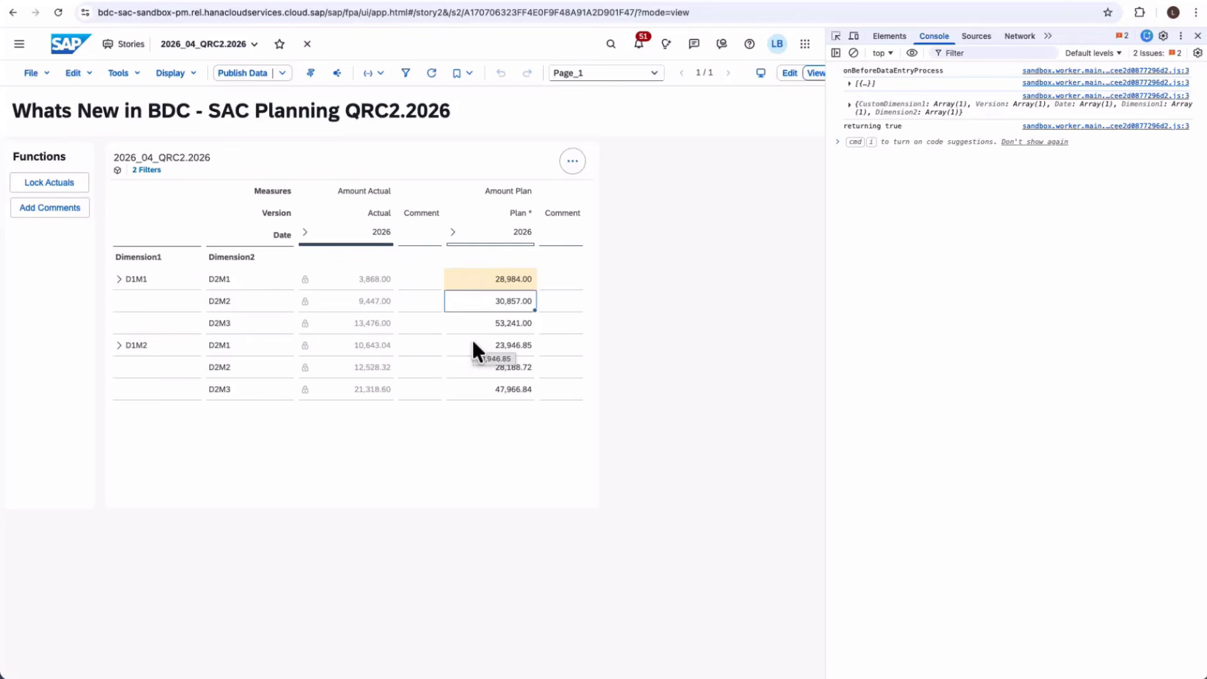
key("Delete")
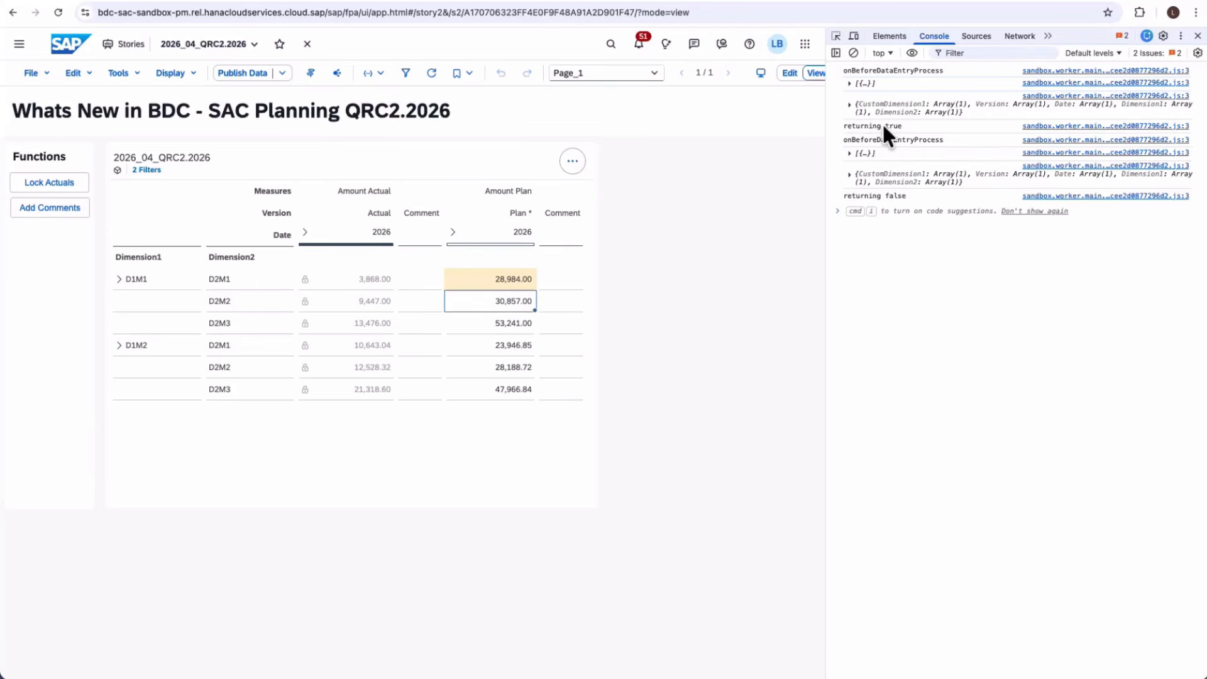
double_click(893, 195)
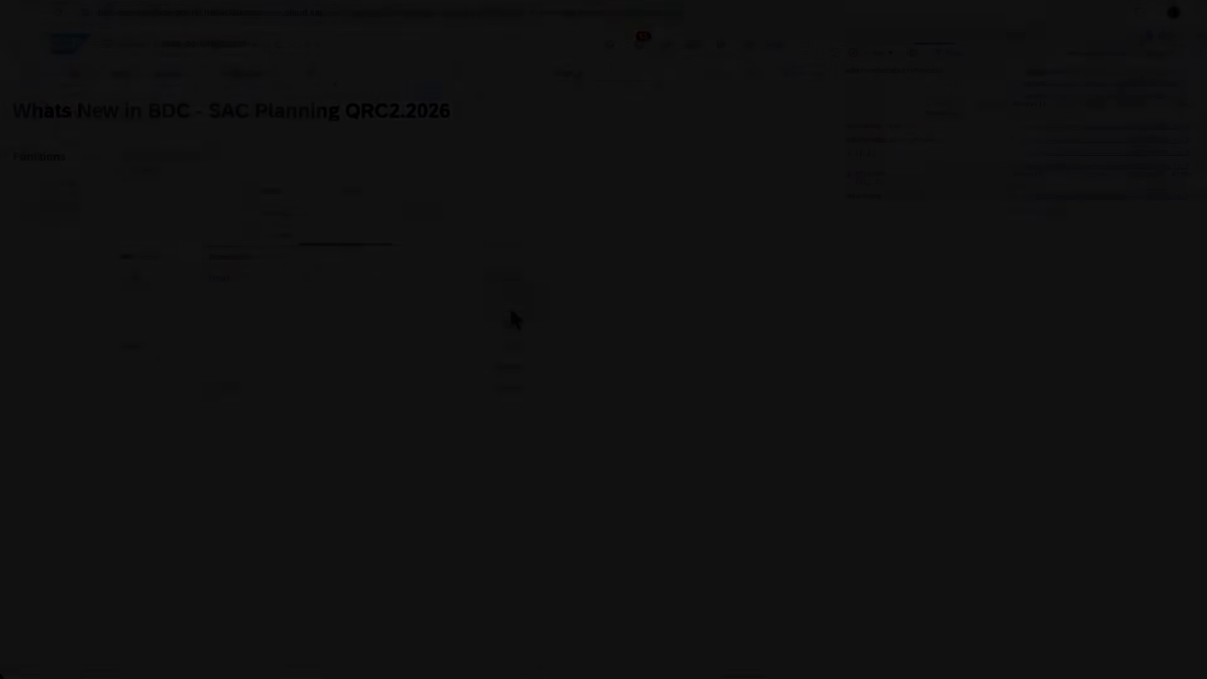
- Open Table_1's onBeforeDataEntryProcess script from the Outline
left_click(107, 141)
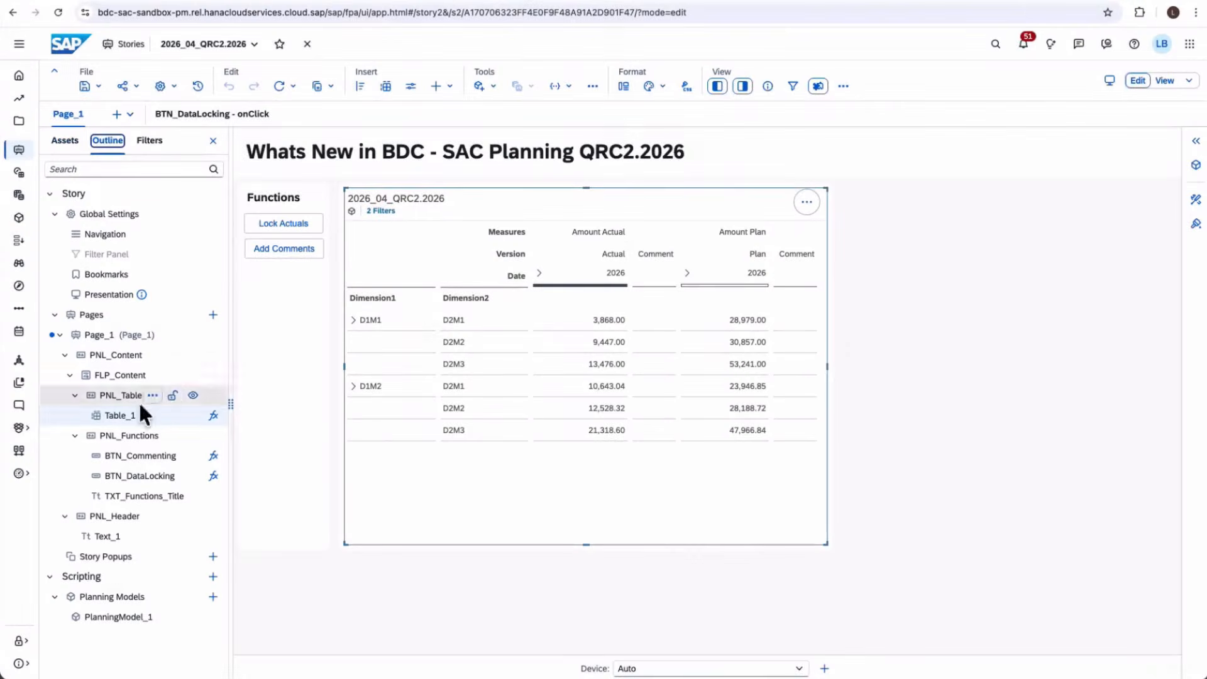
left_click(213, 416)
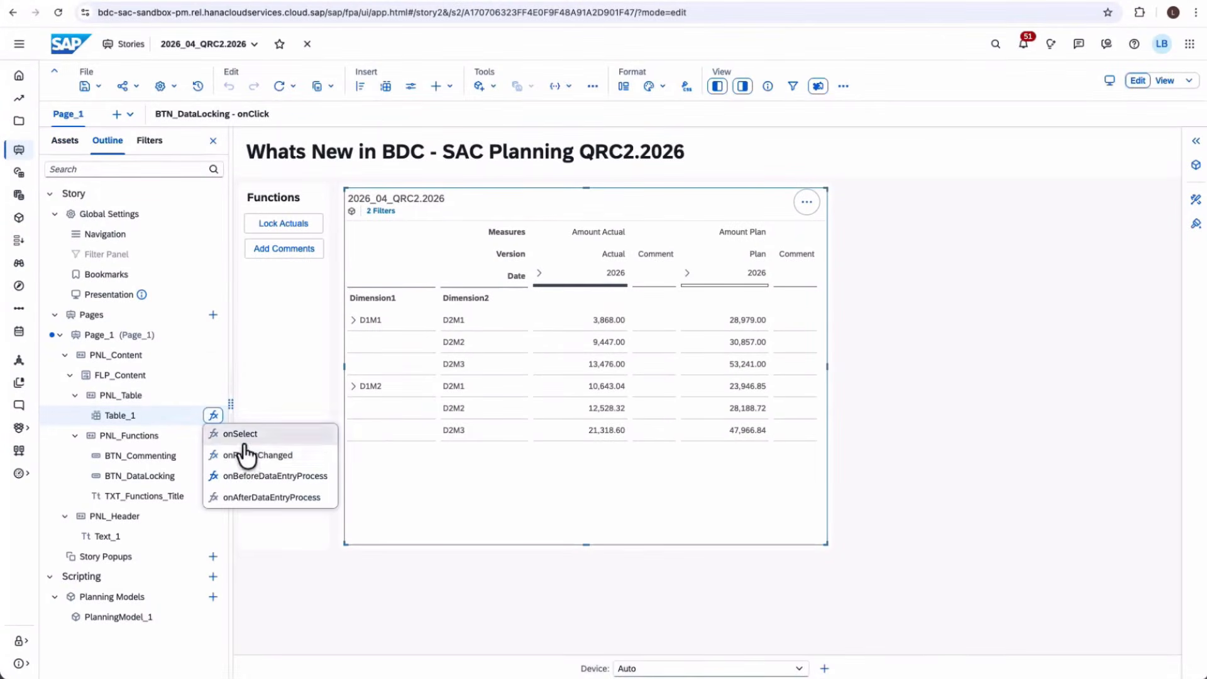
left_click(222, 479)
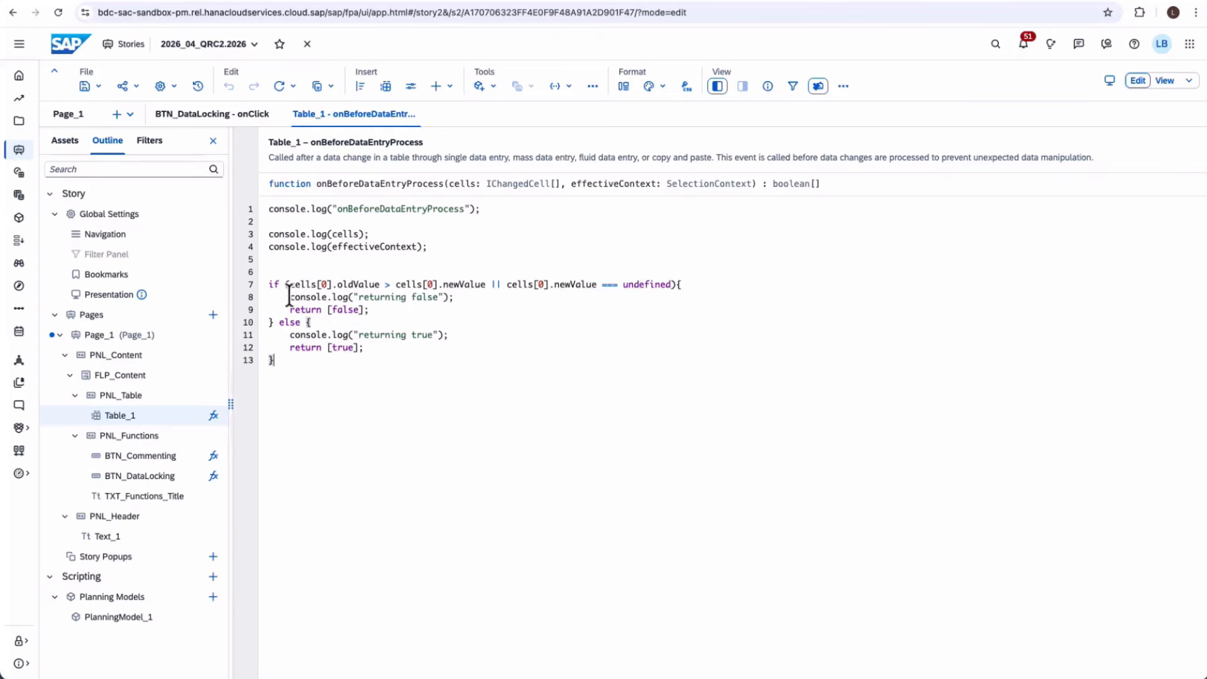
- Highlight the line 7 validation condition and its oldValue comparison
left_click_drag(269, 284, 519, 288)
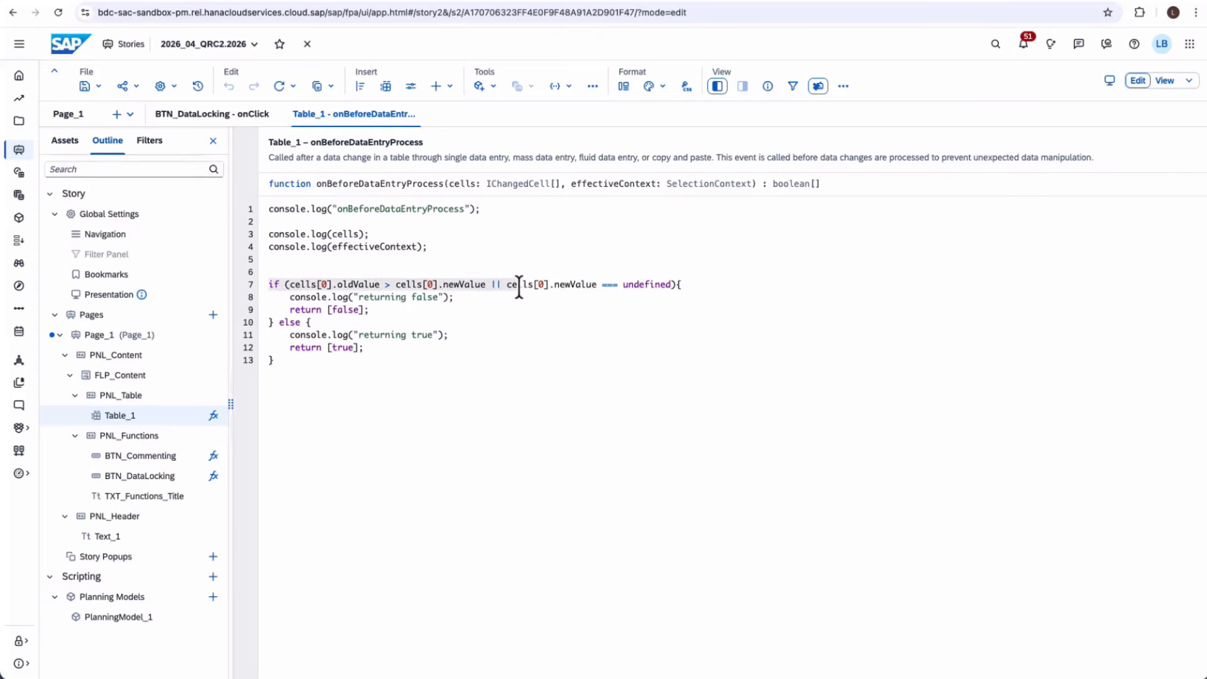
left_click(520, 287)
triple_click(360, 285)
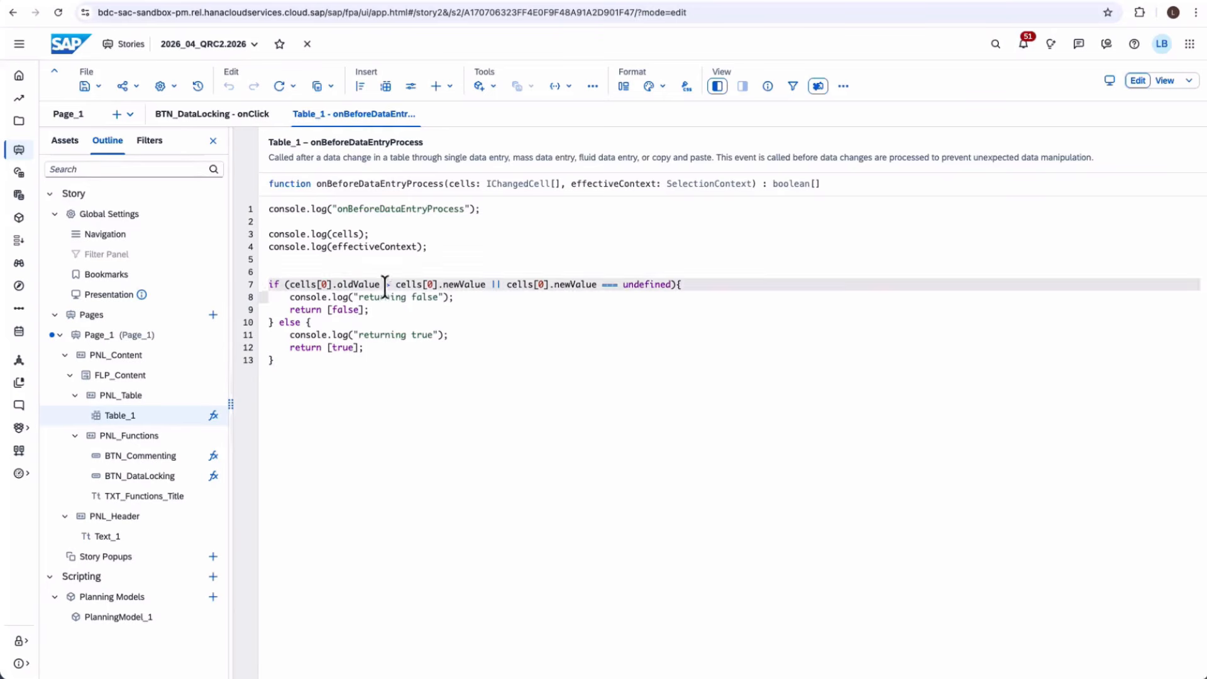
left_click(457, 287)
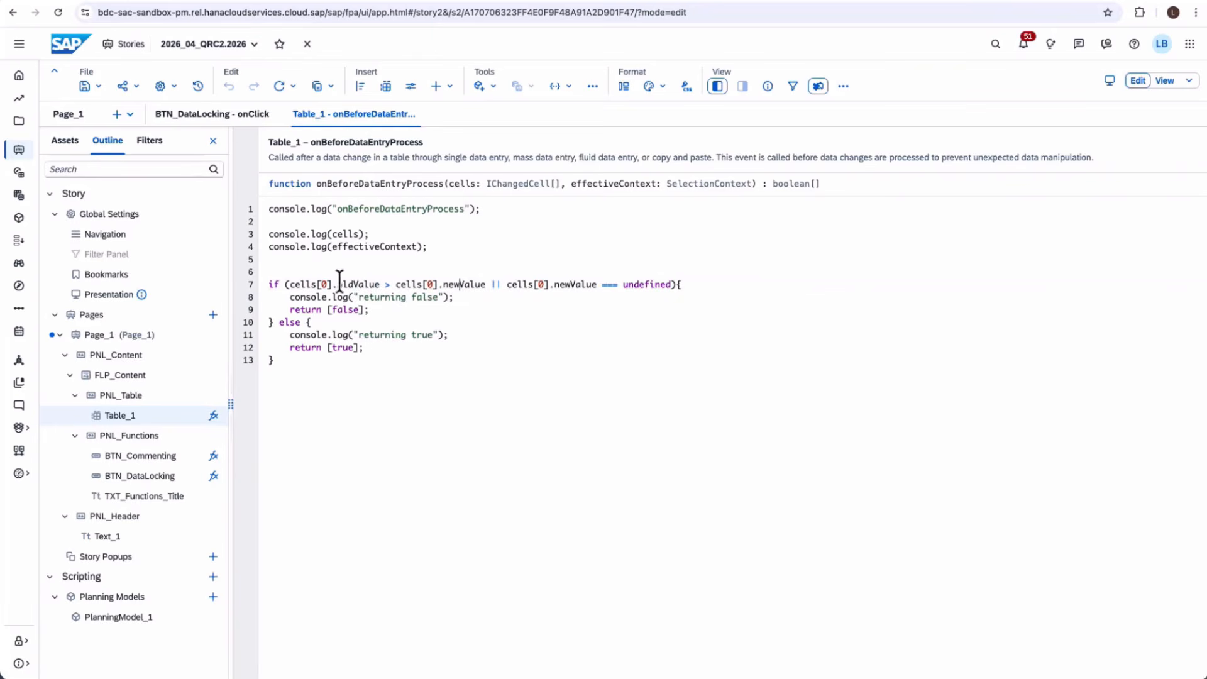
double_click(355, 285)
left_click(361, 284)
- Highlight the newValue undefined check and the false return value on line 9
left_click_drag(554, 285, 633, 285)
left_click(633, 285)
double_click(628, 286)
left_click(635, 297)
double_click(345, 309)
left_click(400, 299)
left_click(362, 309)
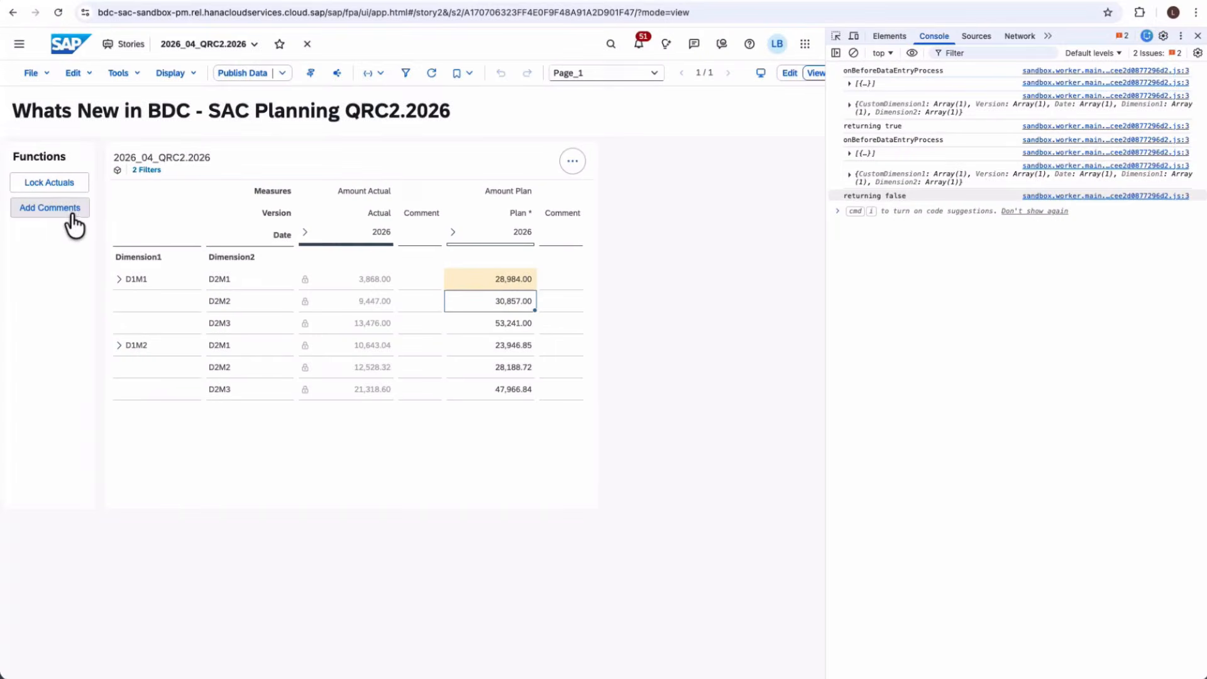
- Post comments Tester1, Tester2 and Tester3 on the D1M1/D2M1 2026 plan value, then view them in the Data Point Comment popup
left_click(72, 214)
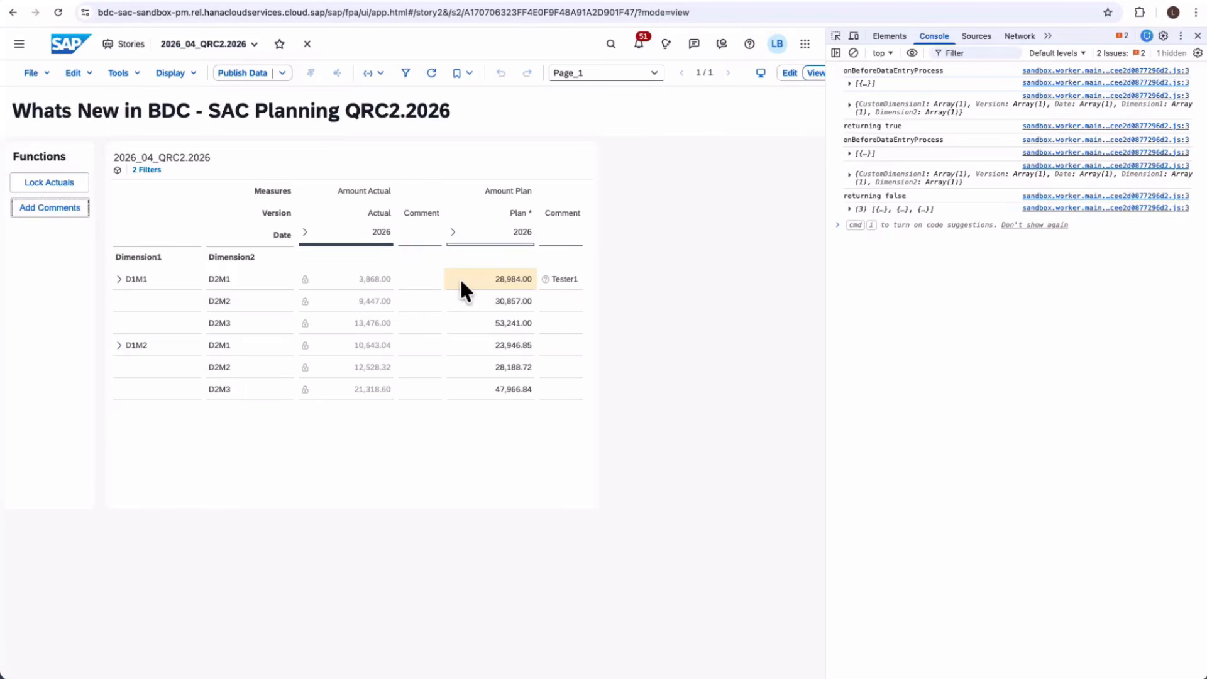
left_click(848, 208)
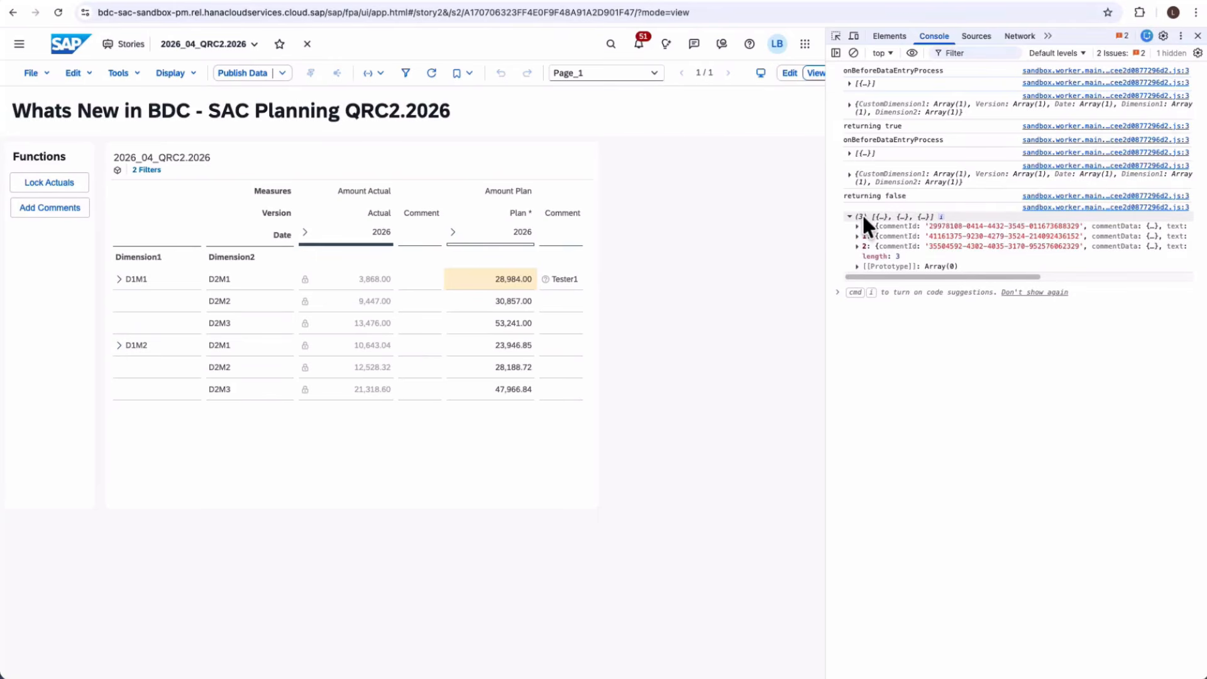
left_click(553, 283)
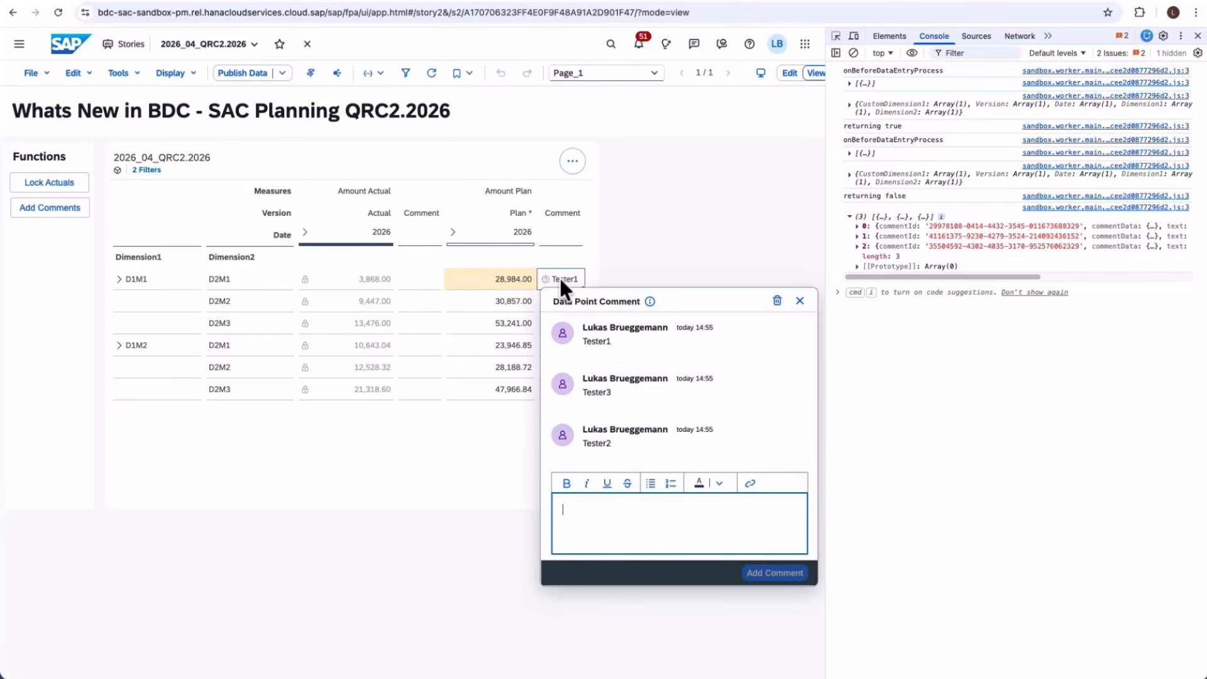
mouse_move(605, 340)
mouse_move(615, 457)
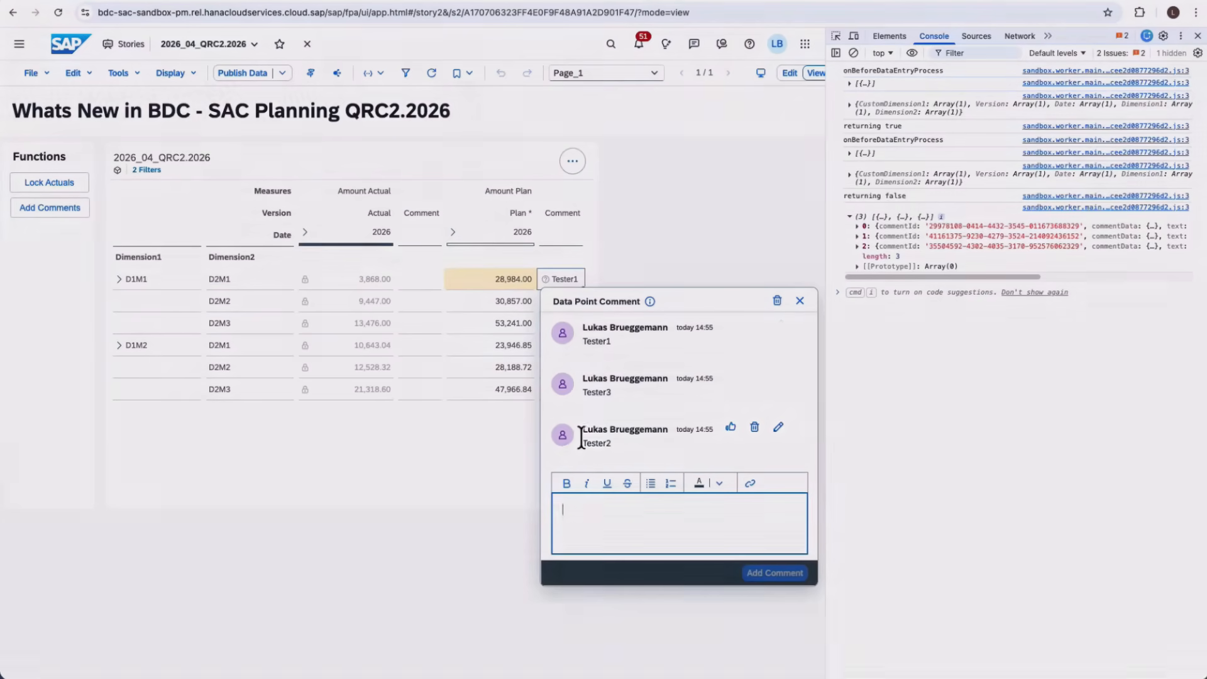
left_click(303, 256)
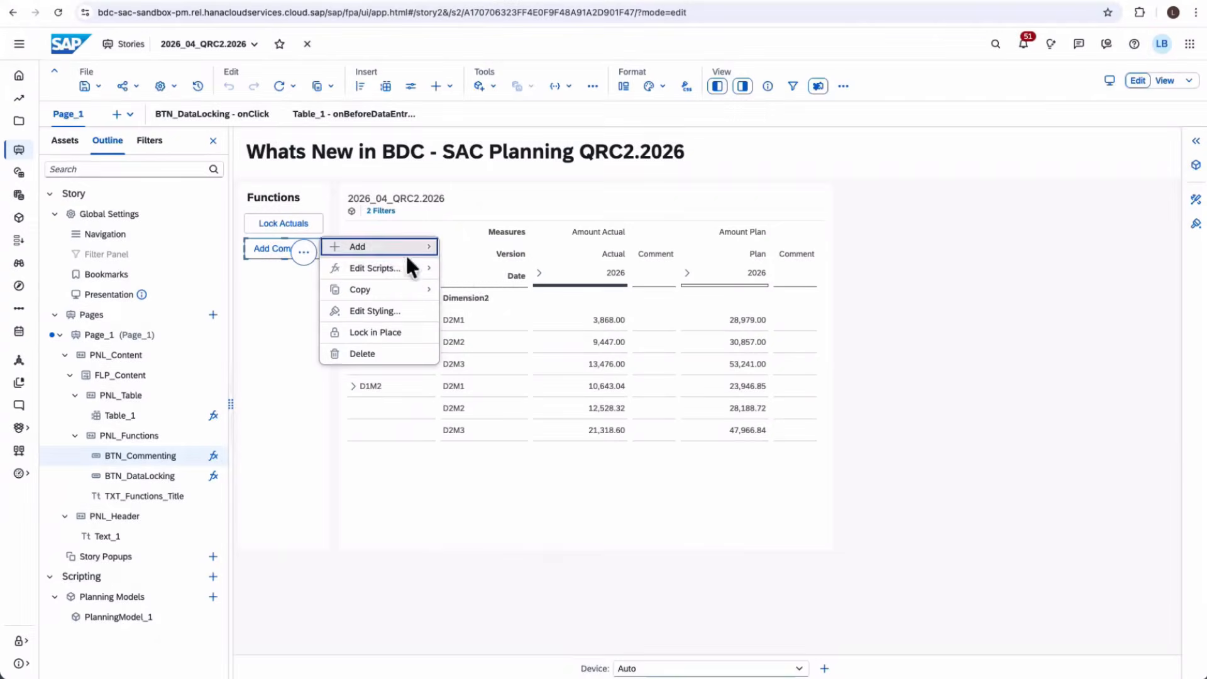
- Review the BTN_Commenting onClick addComments code, highlighting its data point and the Tester1–Tester3 comment texts
mouse_move(407, 268)
left_click(479, 270)
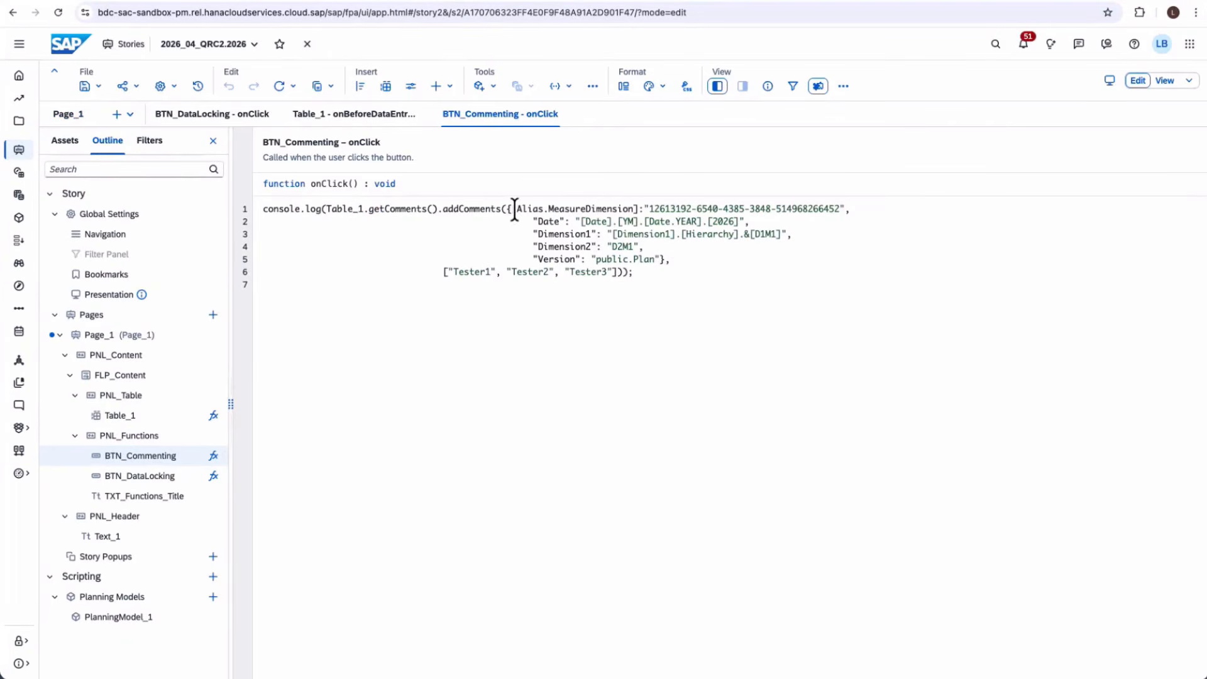
left_click_drag(513, 209, 659, 259)
left_click(659, 259)
left_click_drag(449, 273, 613, 272)
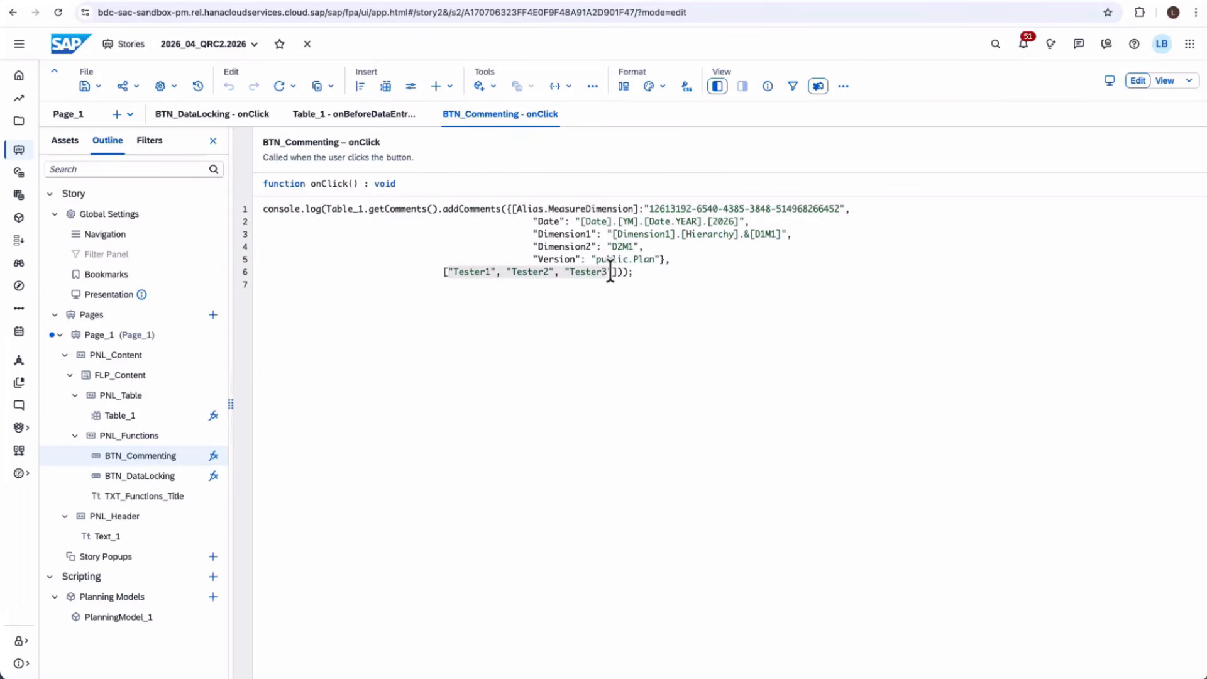
left_click(611, 274)
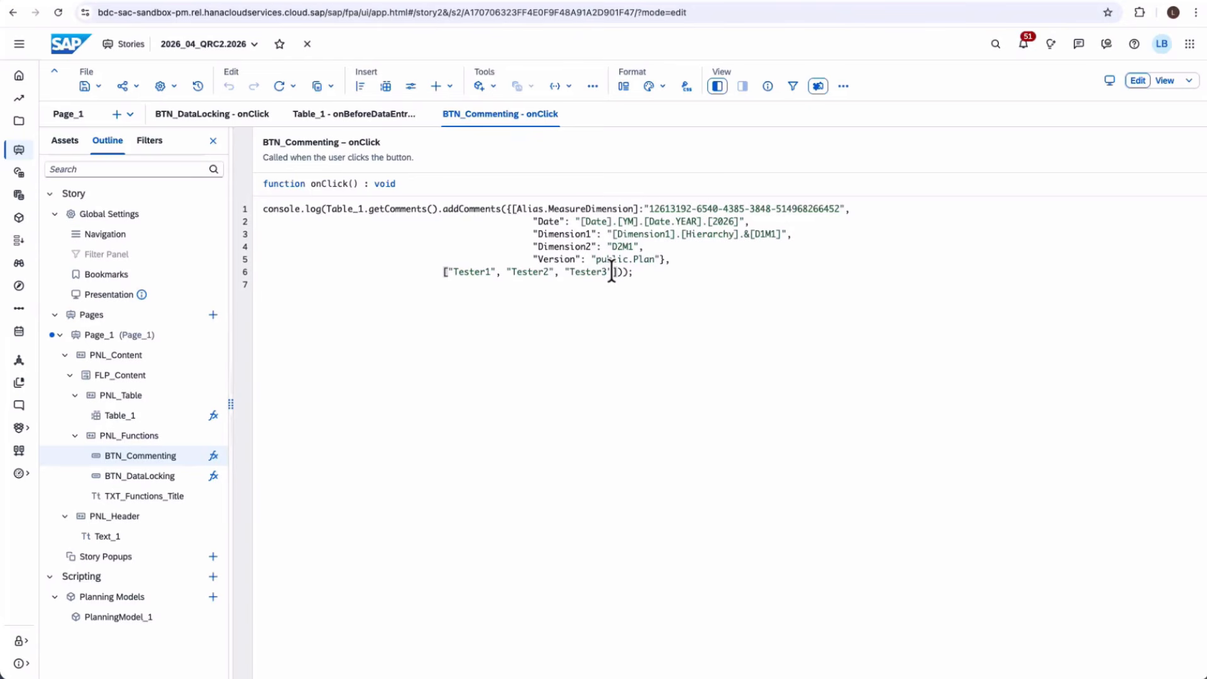
mouse_move(612, 272)
left_mouse_down()
mouse_move(549, 272)
mouse_move(614, 272)
left_mouse_up()
left_click(549, 272)
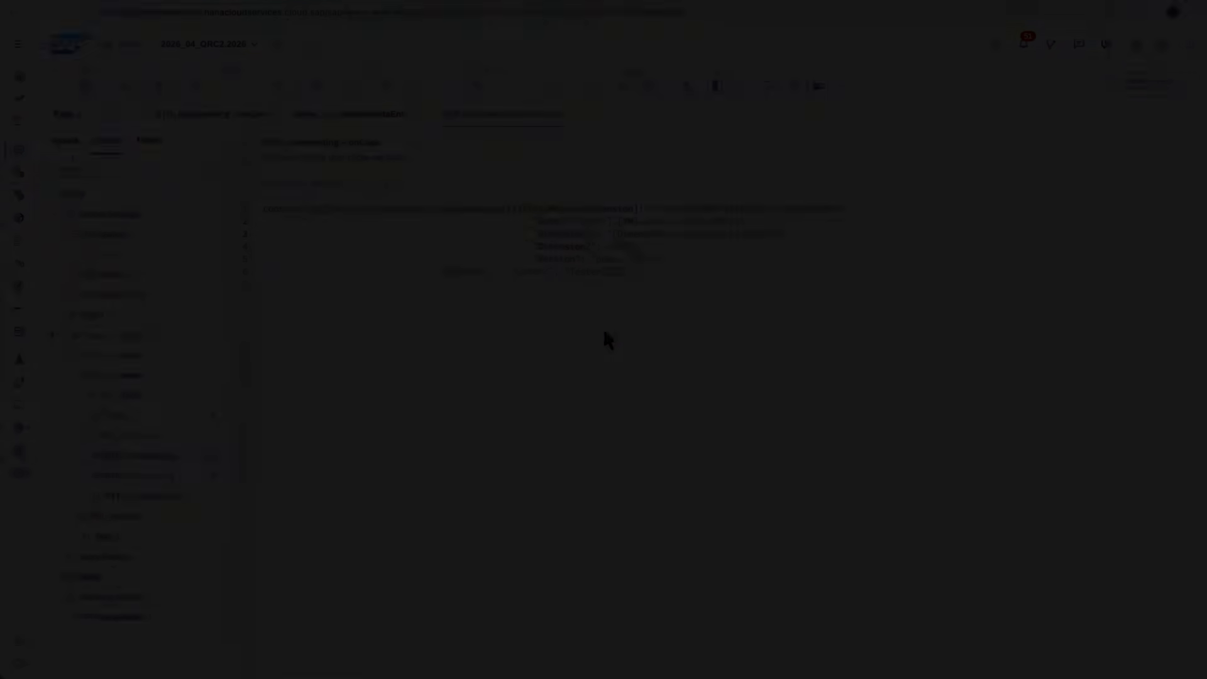
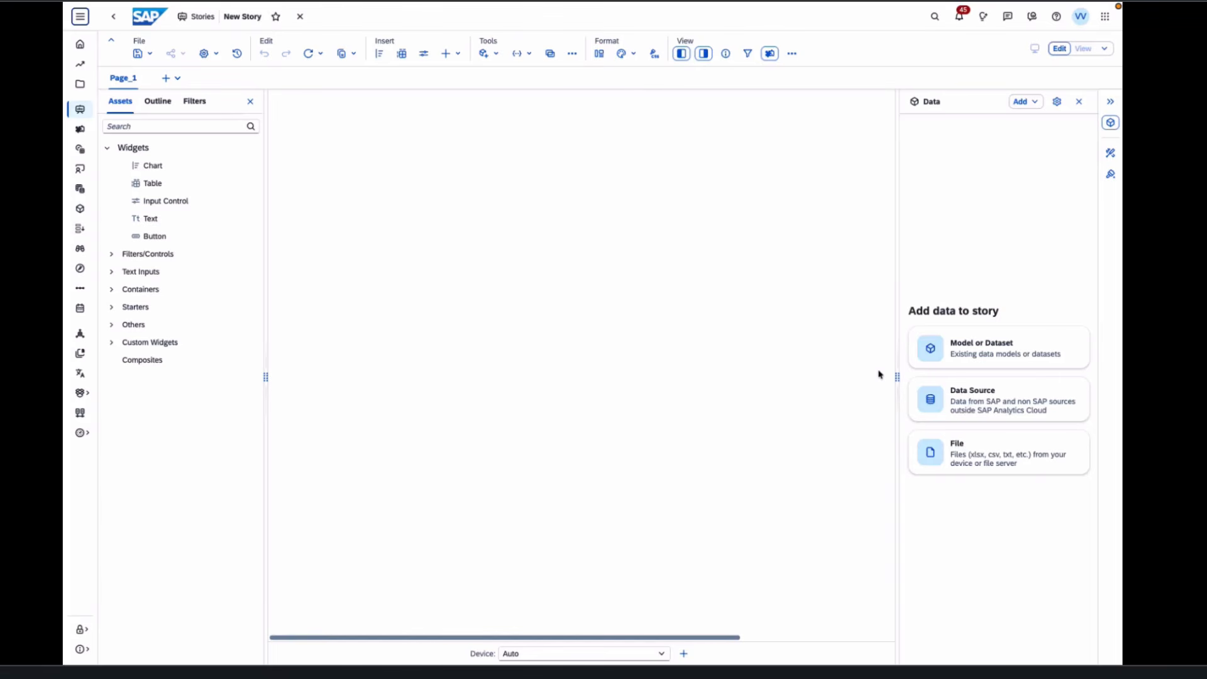
- From the Favorites list of models, add JUSTASK_TCS_TECHNOLOGIES_HR as the story's data source
left_click(960, 345)
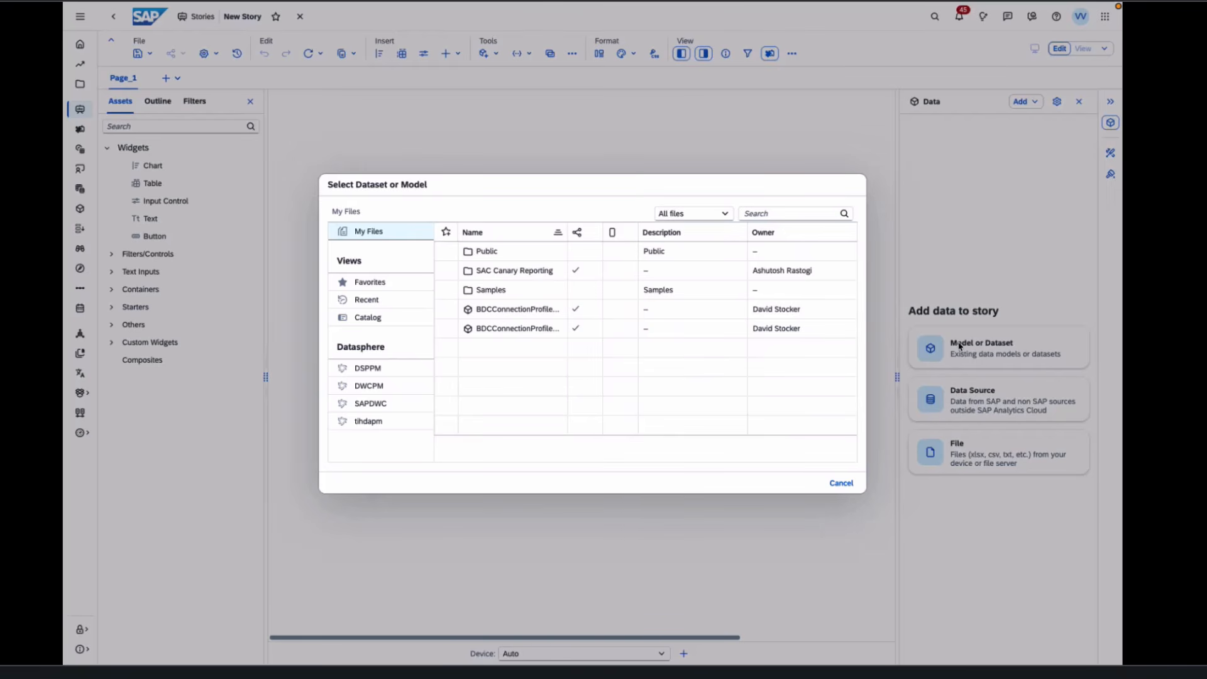
left_click(396, 291)
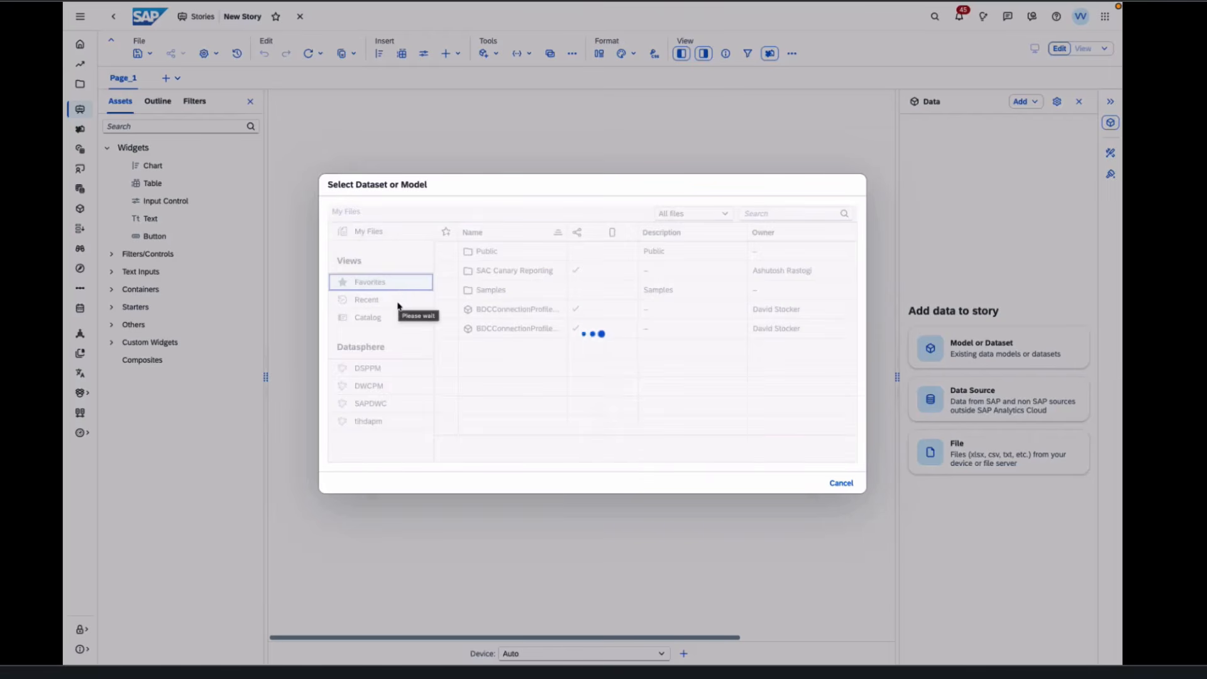
left_click(401, 303)
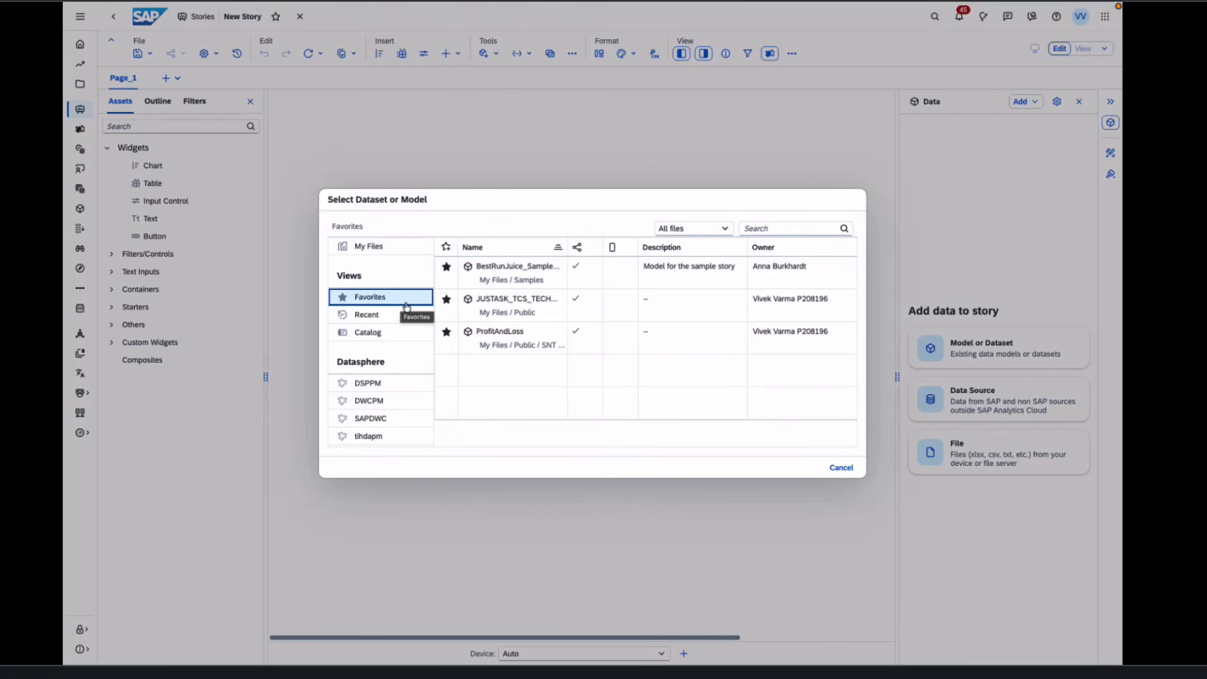
left_click(484, 302)
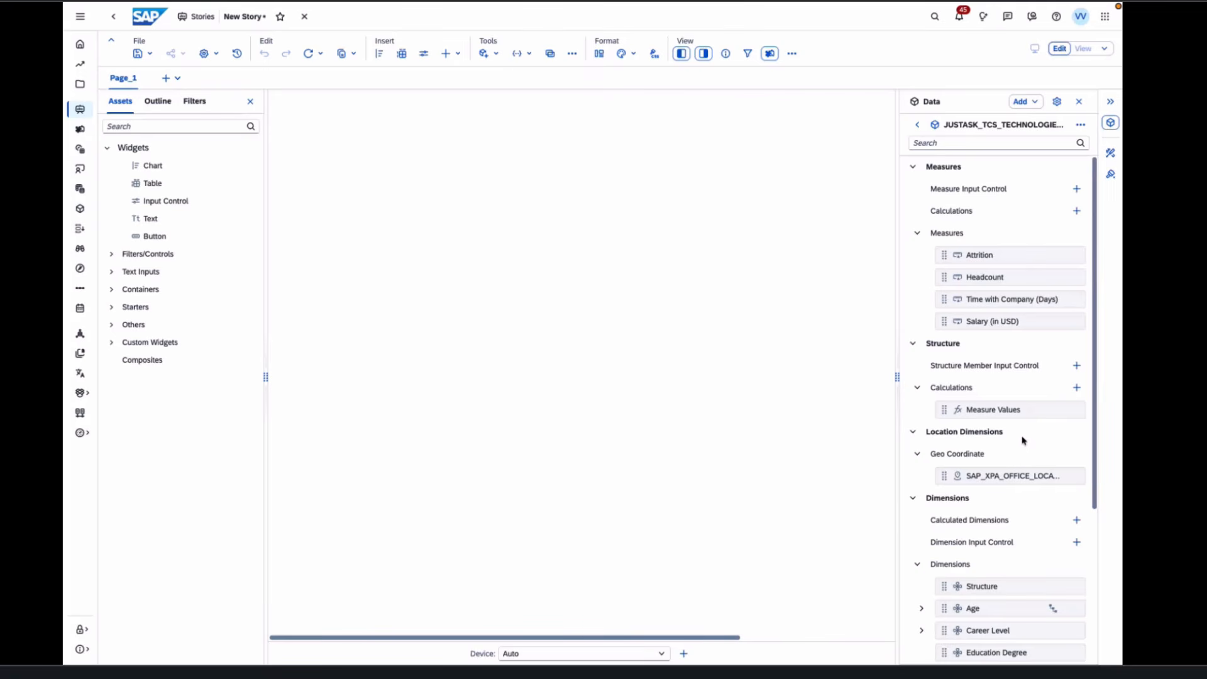
- Check the HR data source's options menu, then bring up the Data panel's field labelling choices
scroll(1022, 440, "down", 4)
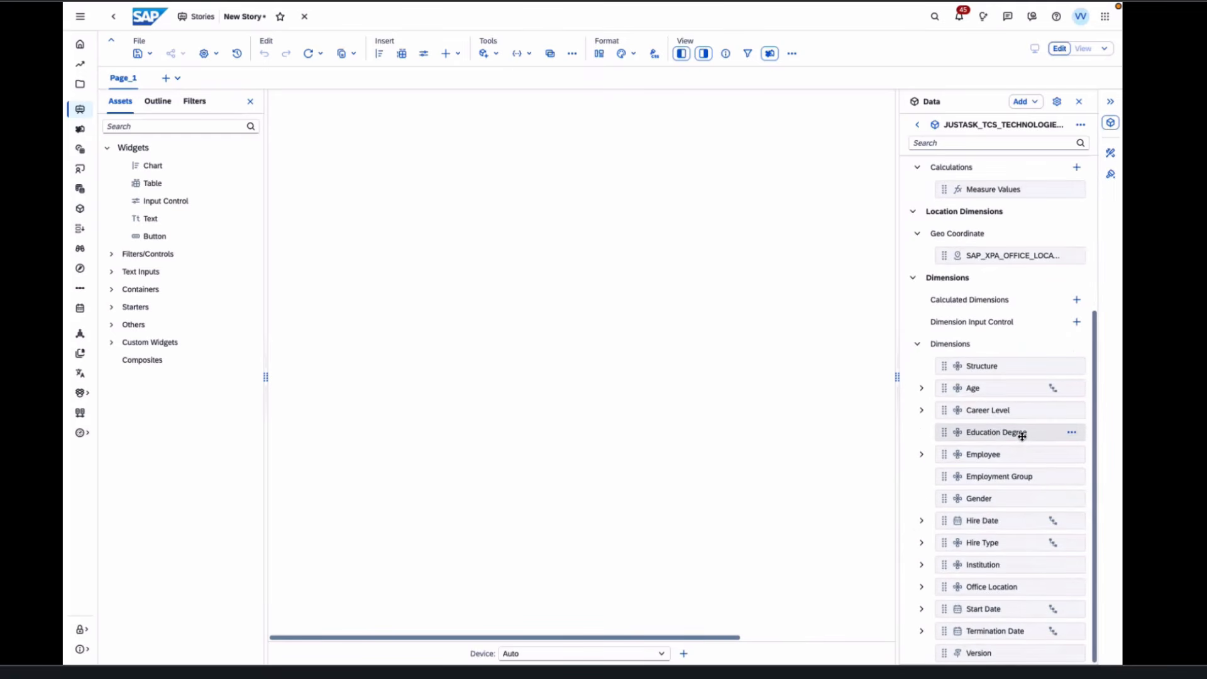
scroll(1022, 435, "up", 4)
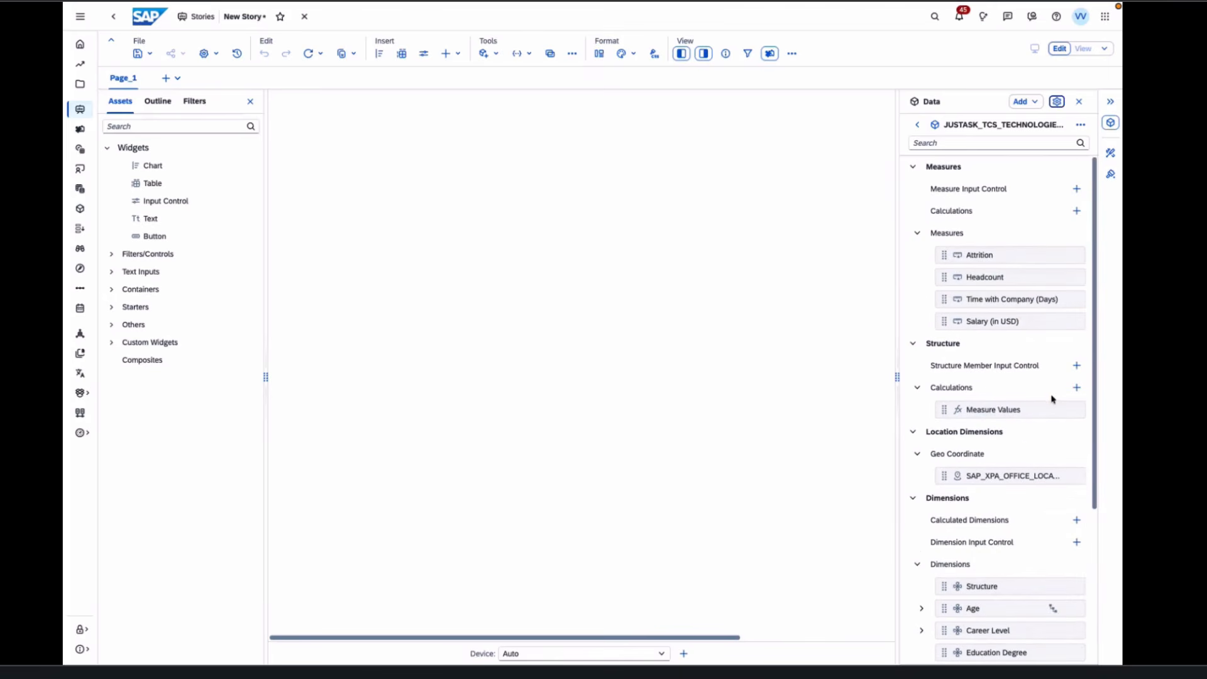
left_click(1082, 125)
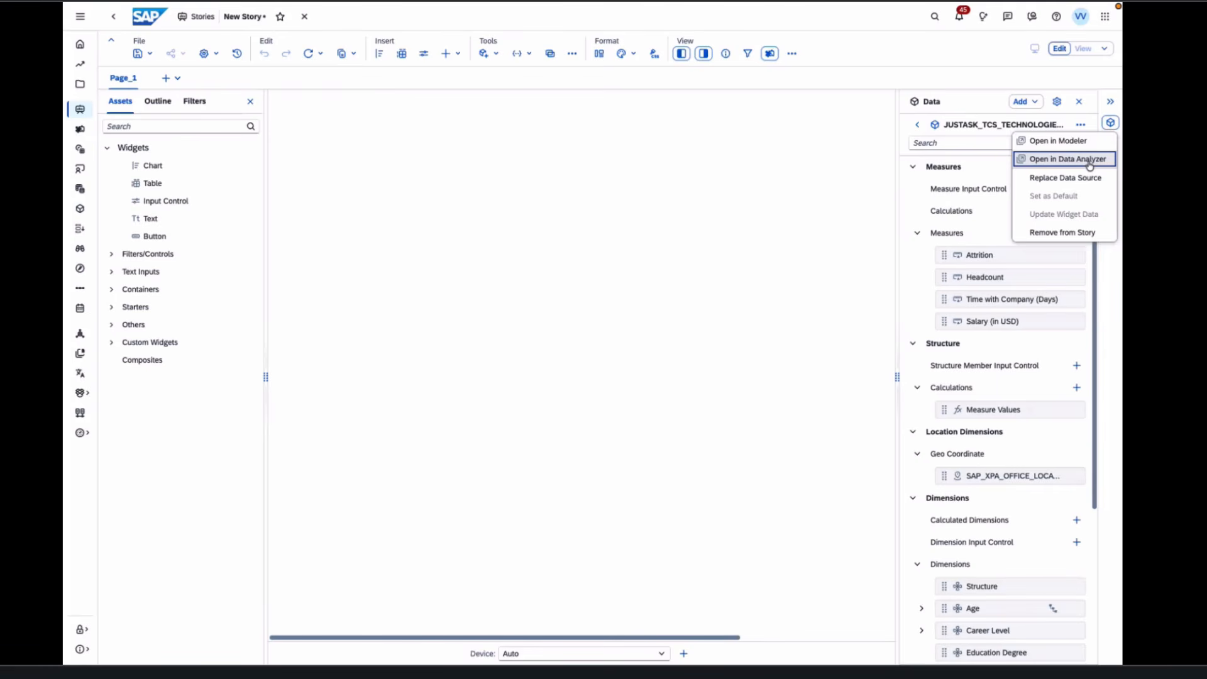
left_click(992, 178)
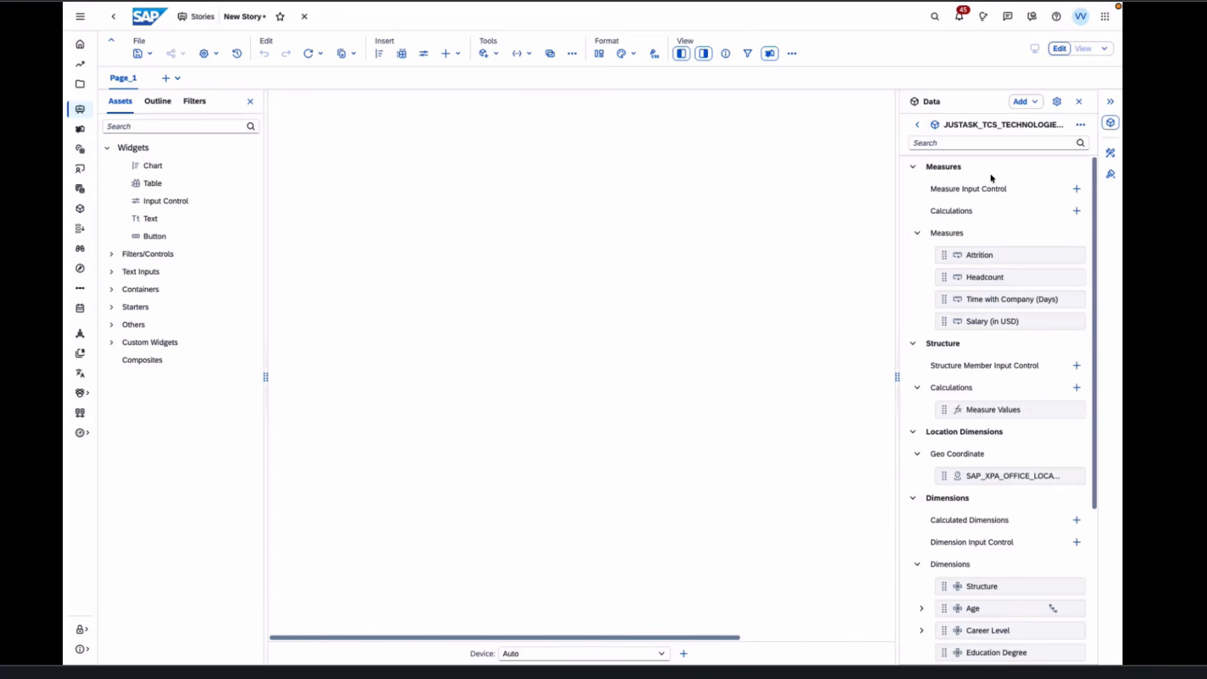
left_click(1057, 106)
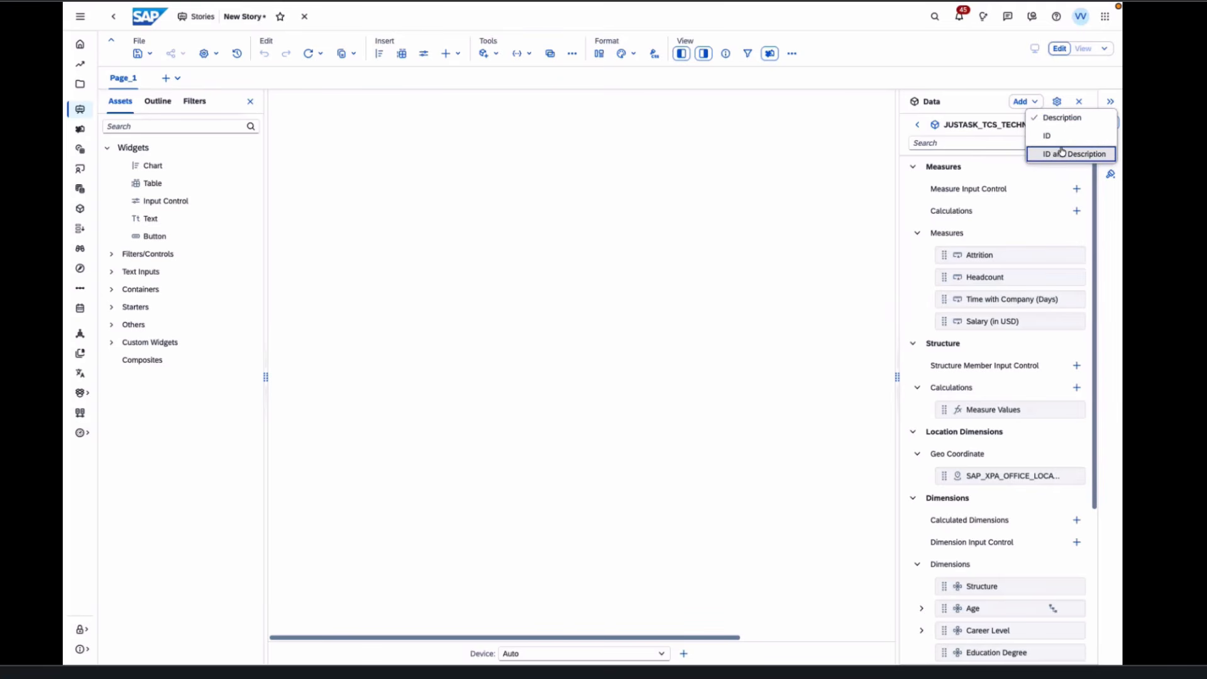
- Show fields as ID and description, e.g. SAP_XPA_HEADCOUNT (Headcount), and widen the Data panel
left_click(1064, 137)
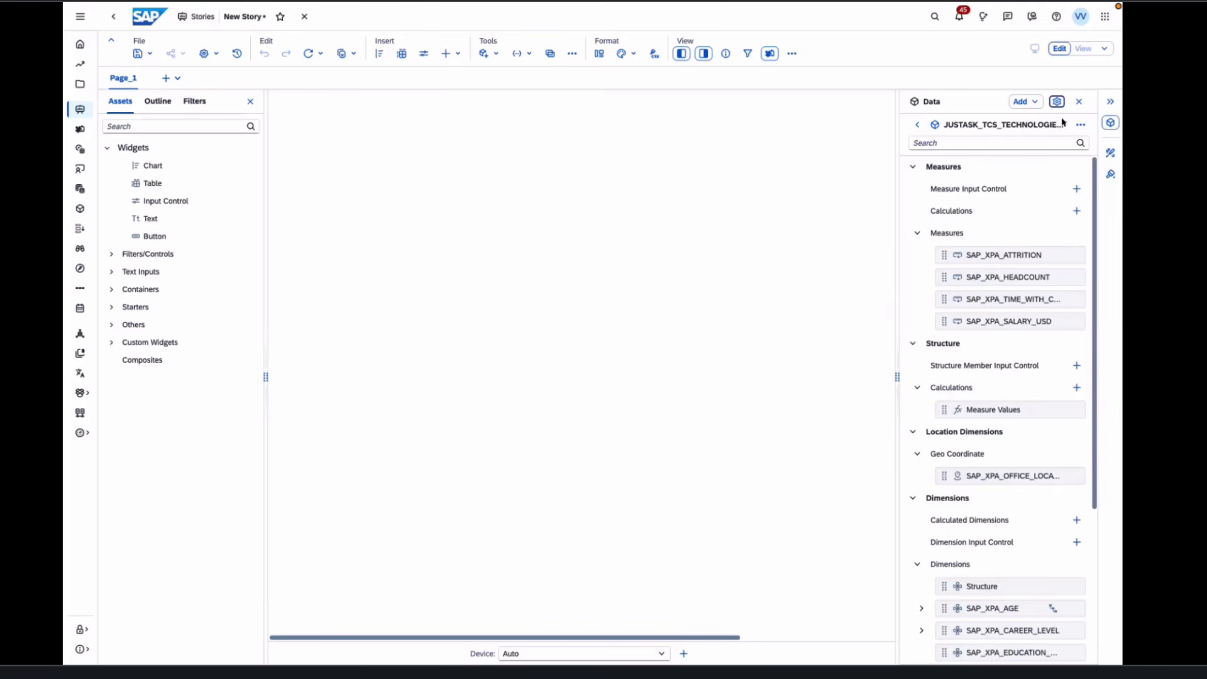
left_click(1057, 101)
left_click(1073, 153)
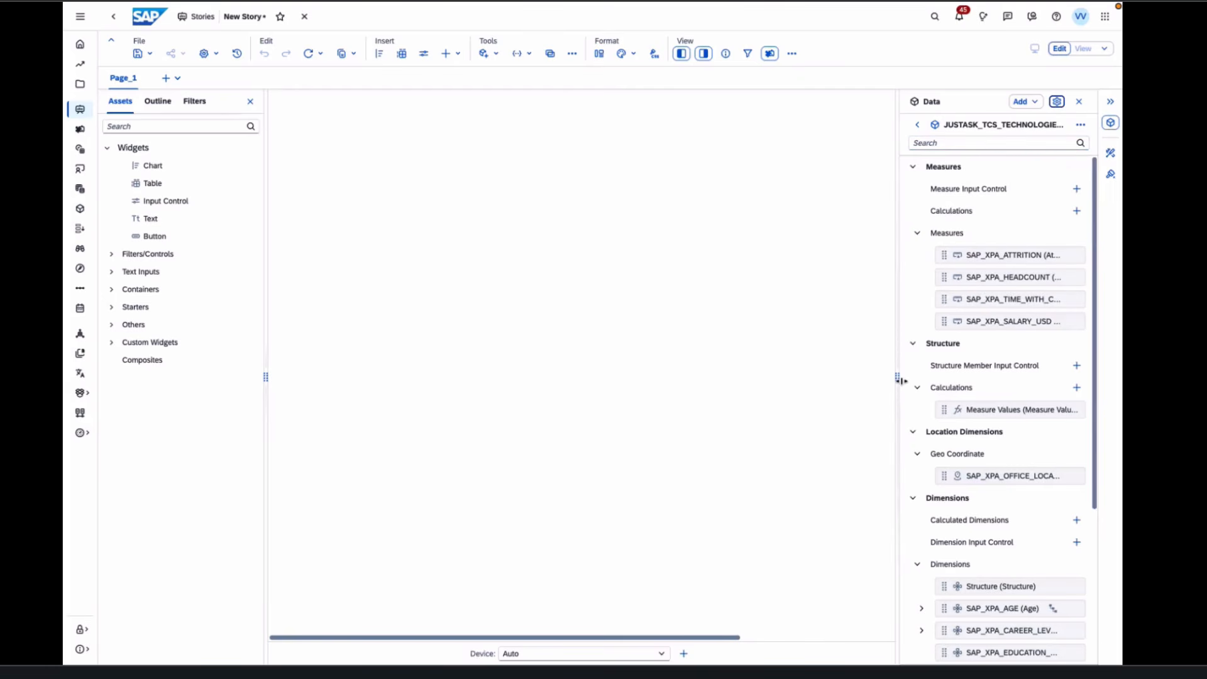
left_click_drag(902, 381, 713, 400)
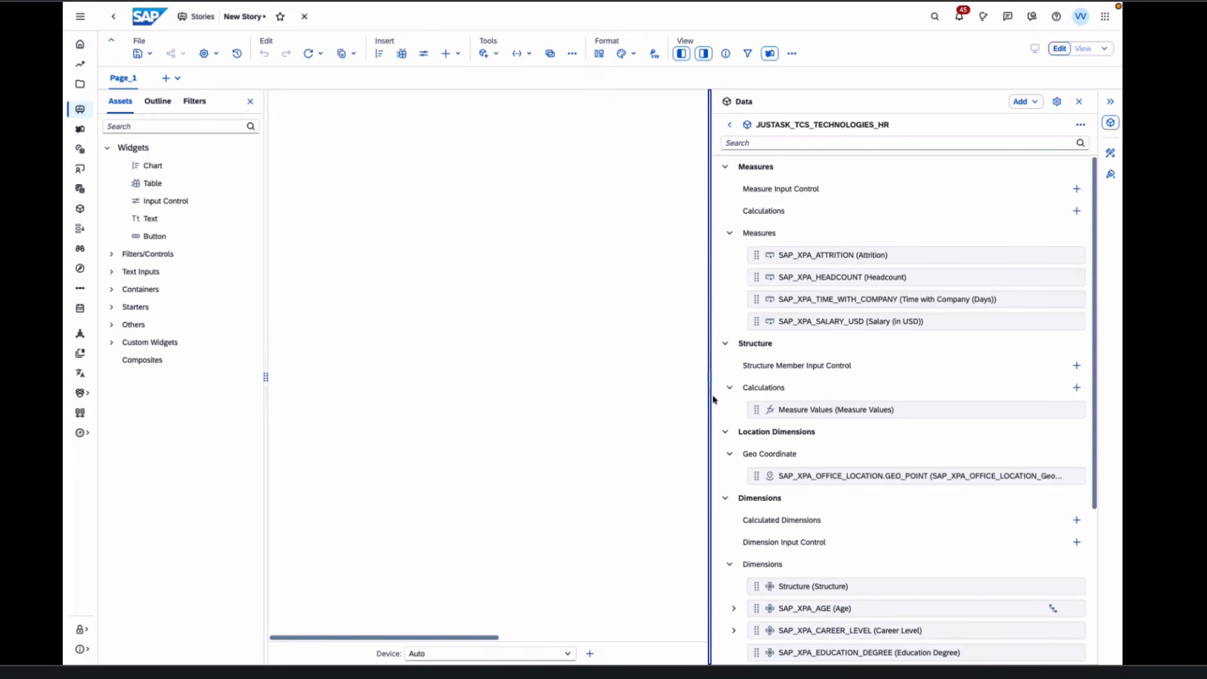
- Add BestRunJuice_SampleModel from the Favorites list as a second story data source
left_click(1041, 103)
left_click(1045, 119)
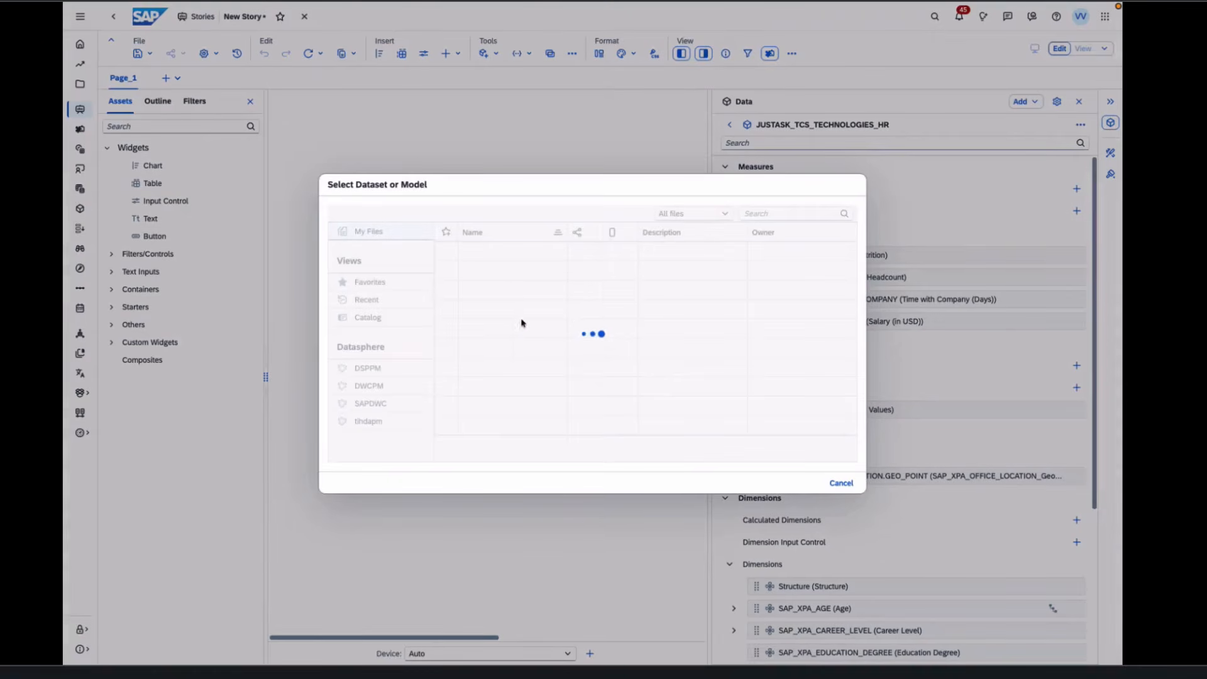
left_click(388, 284)
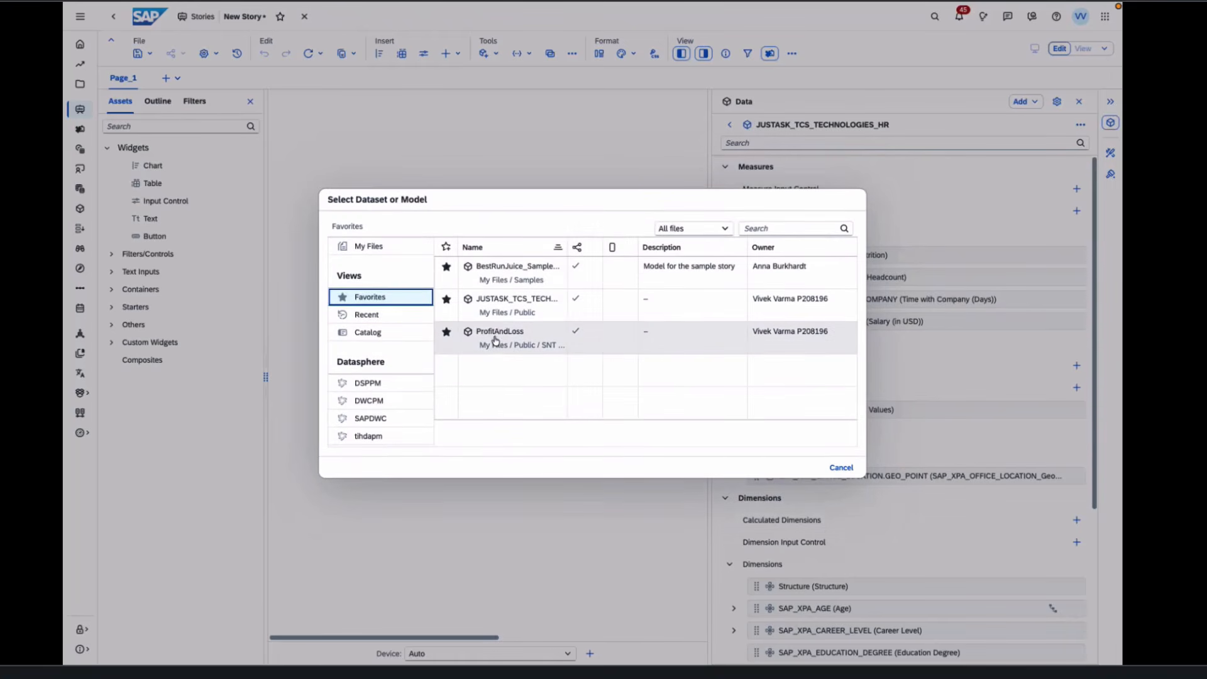
left_click(499, 278)
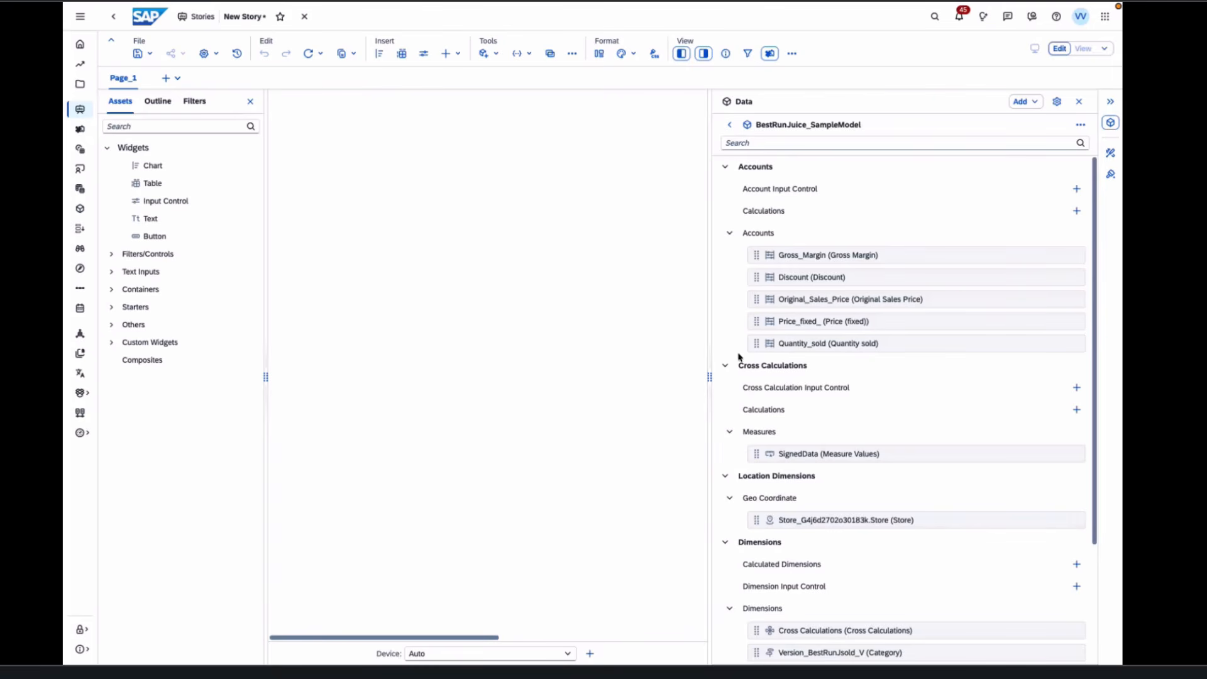
- Switch between the Builder and Styling panels, then collapse and re-expand the side panels
left_click(1110, 153)
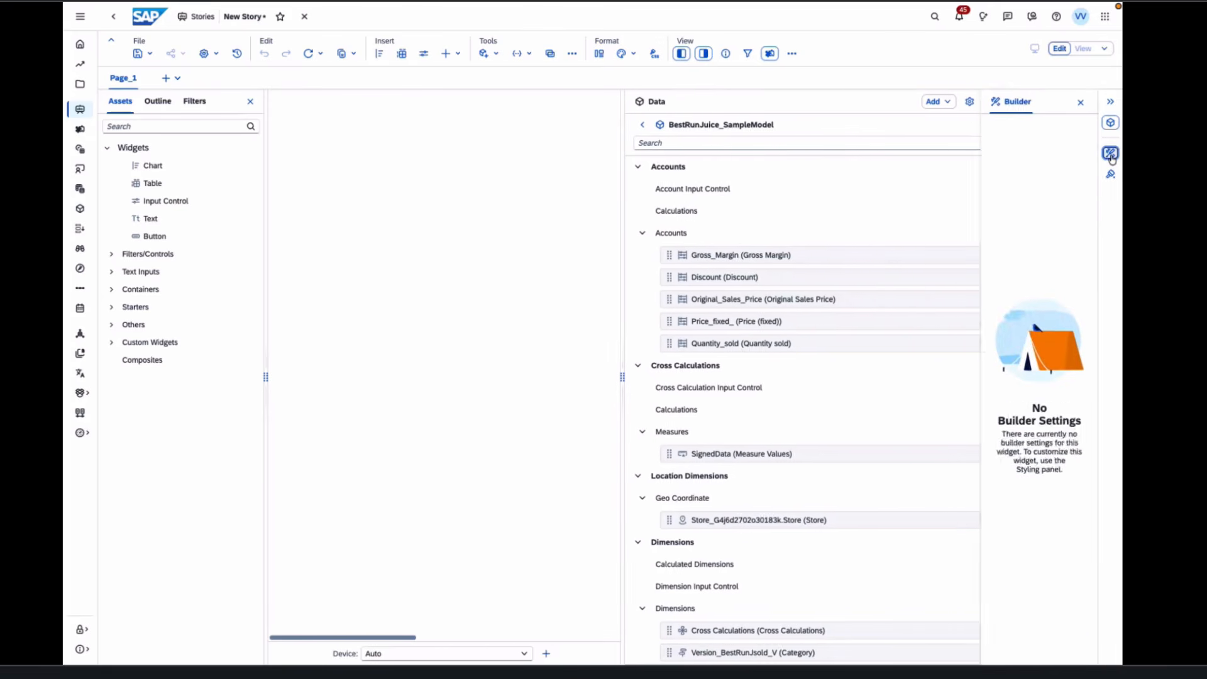
left_click(1111, 174)
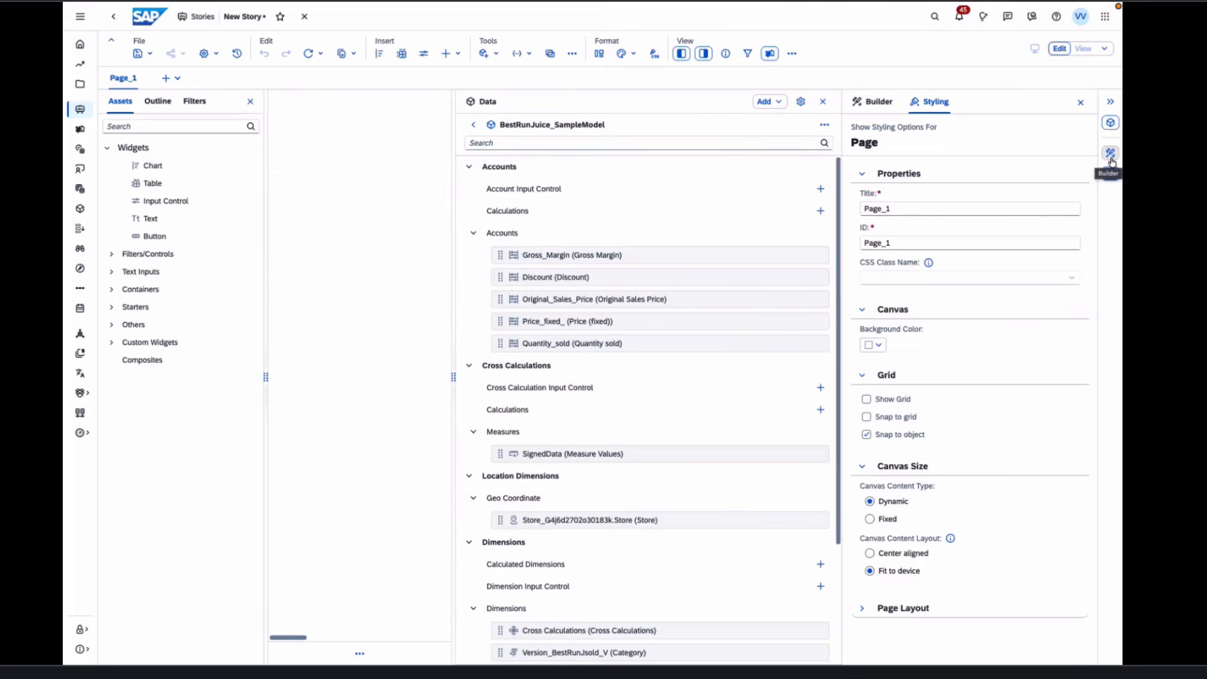
left_click(1111, 158)
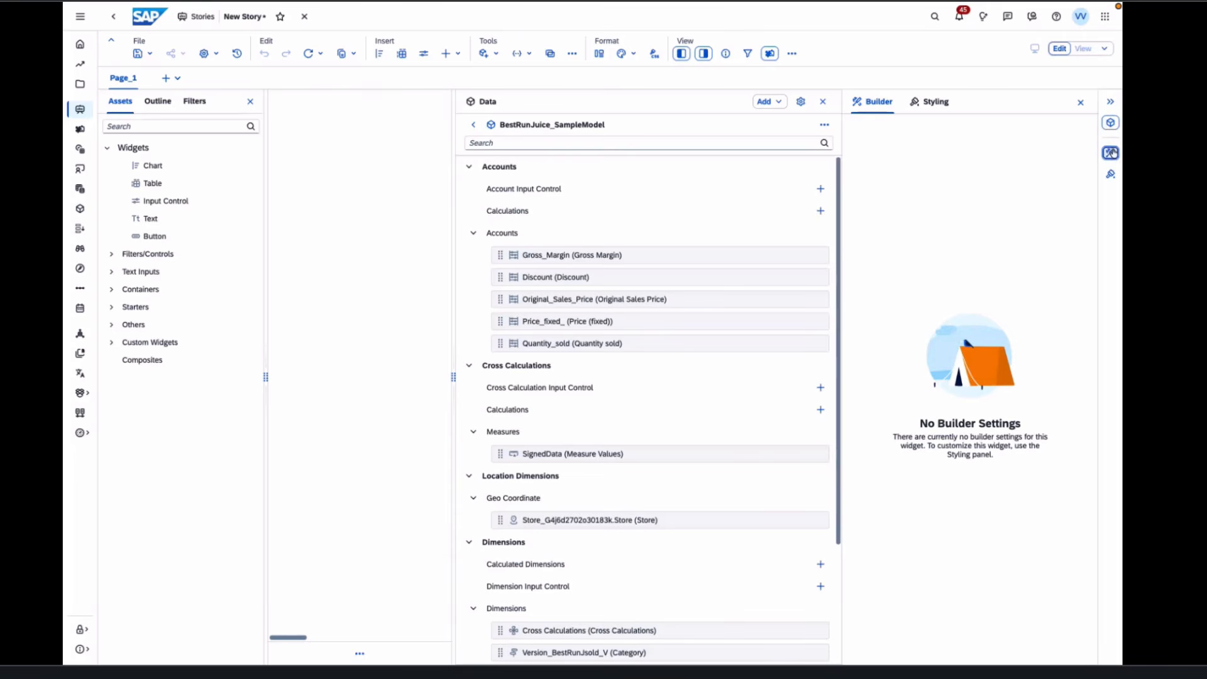
left_click(1111, 153)
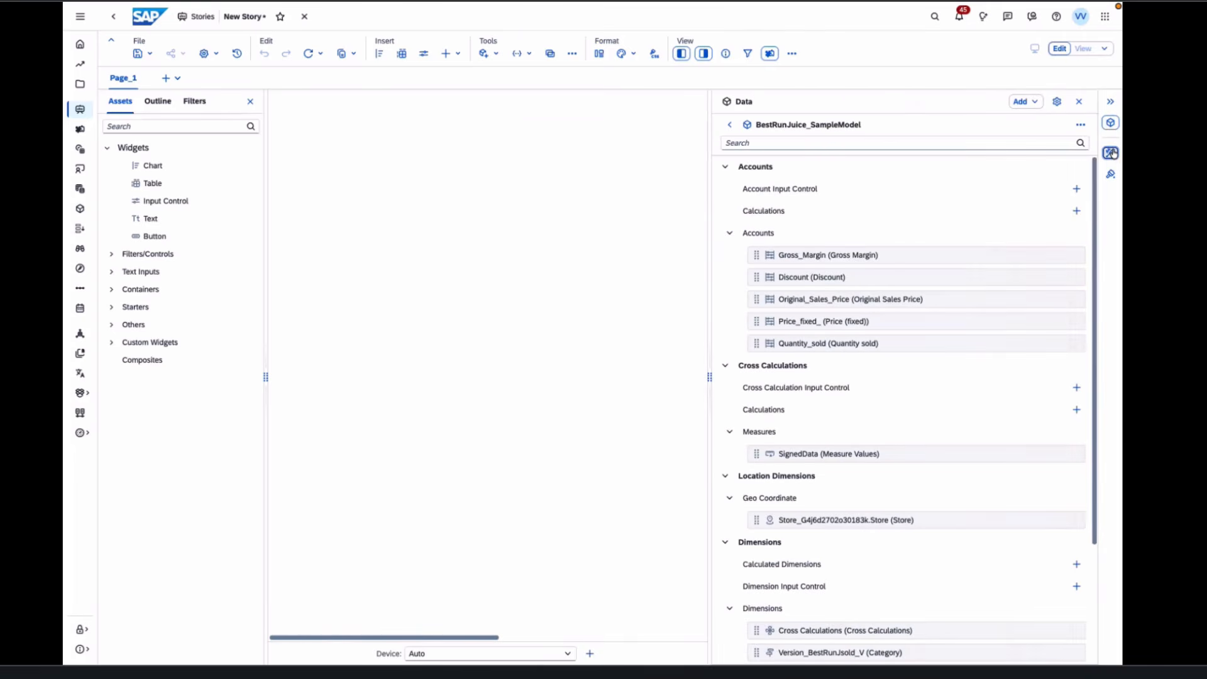
left_click(1111, 124)
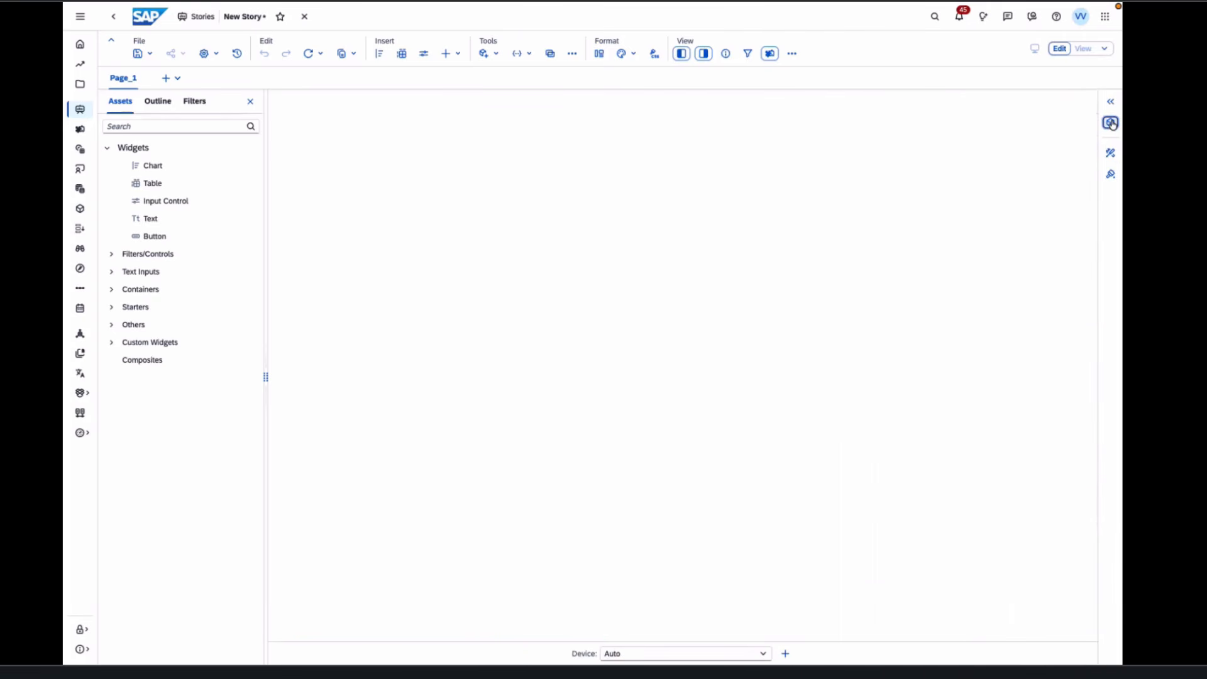
left_click(1111, 104)
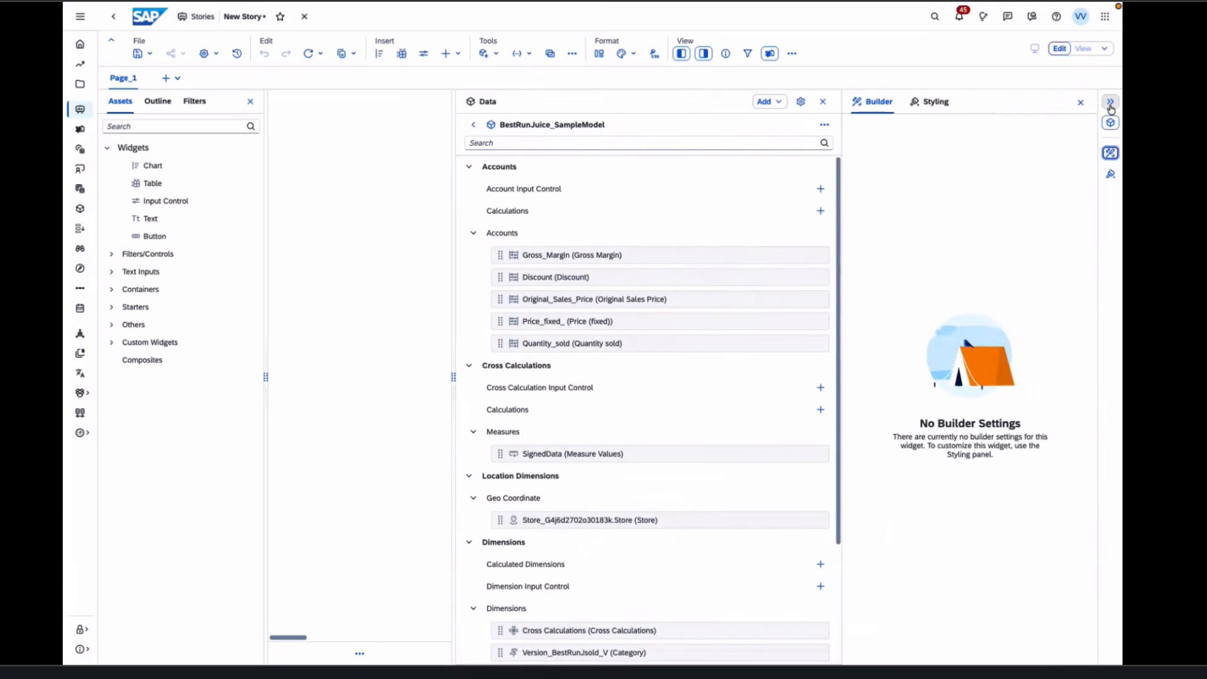
left_click(1111, 106)
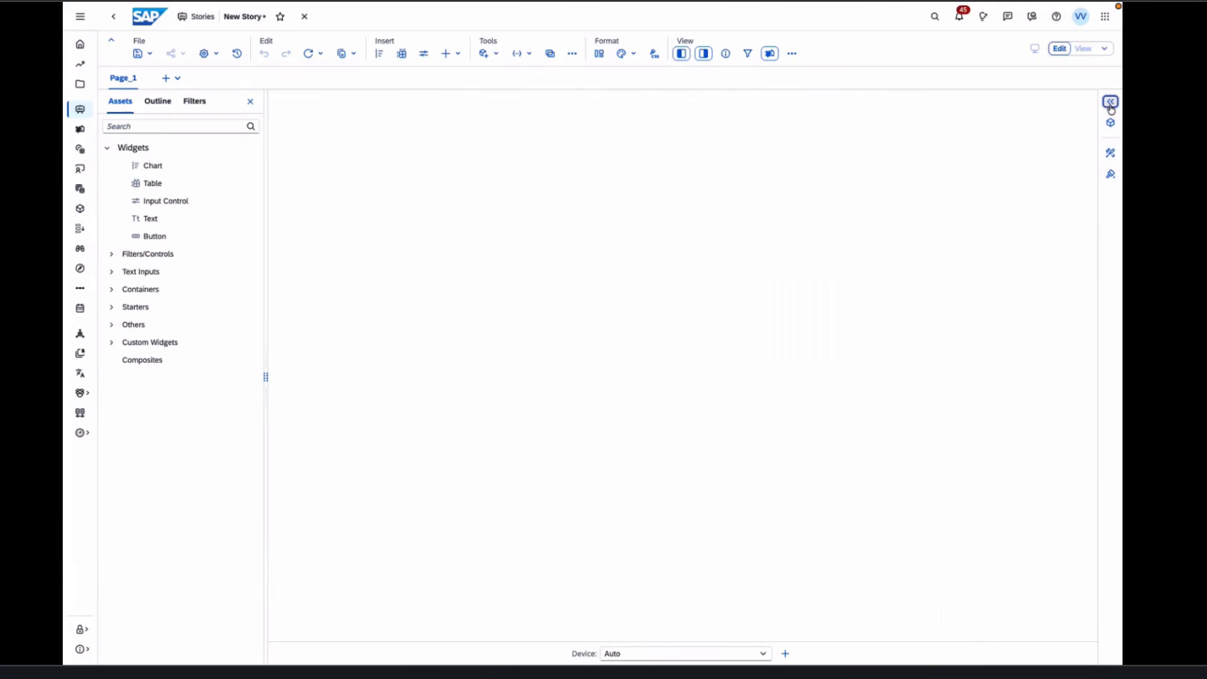
left_click(1111, 103)
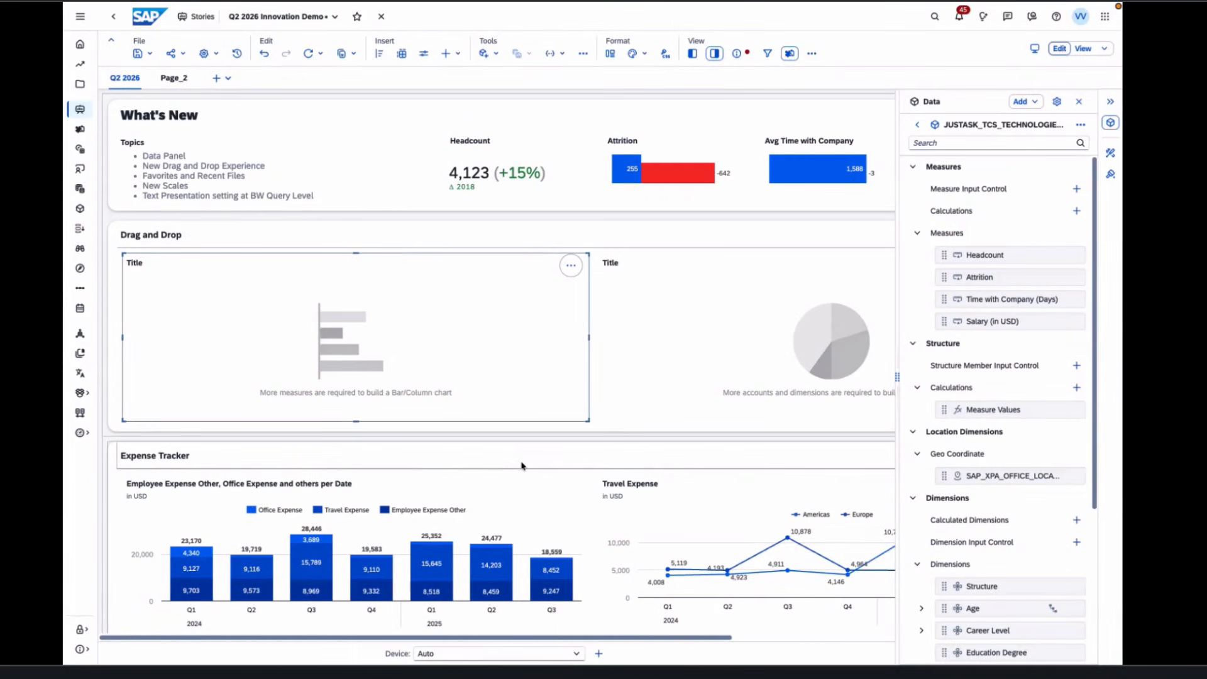
- Return the Data panel to All Data, listing six models such as KIW_0BICS_C03_DEFAULT1 and TCS_TECHNOLOGIES_SKILLS
left_click(918, 126)
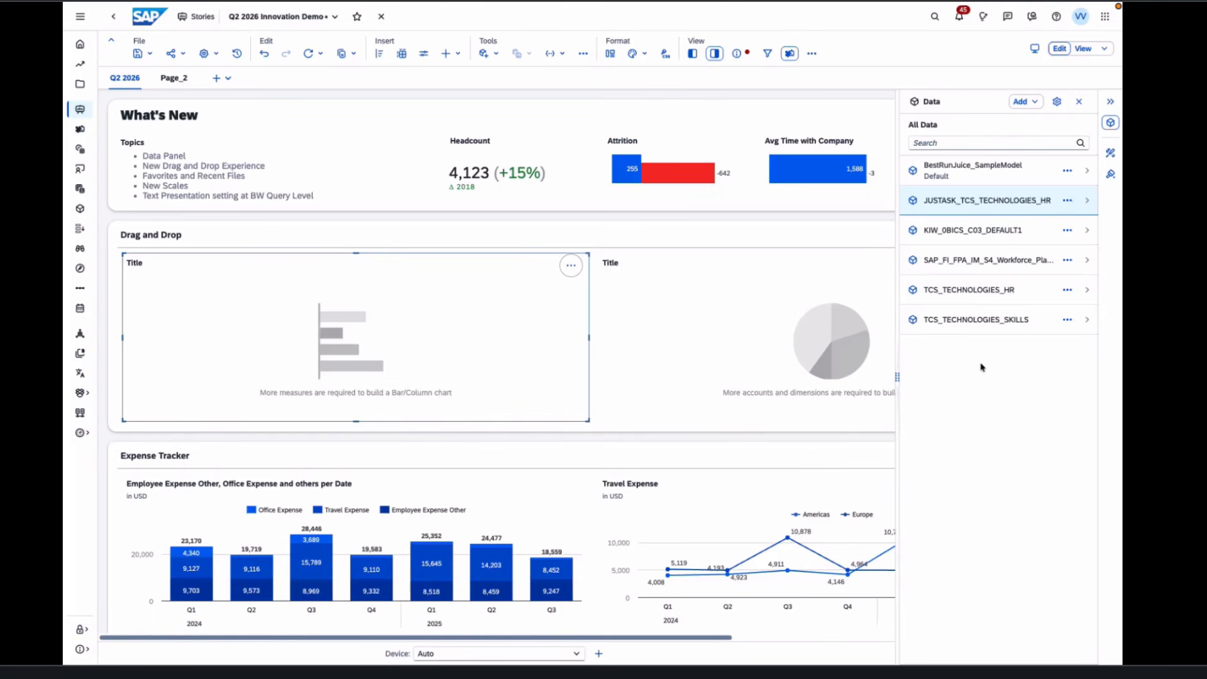
- Build a Headcount by Career Level bar chart from JUSTASK_TCS_TECHNOLOGIES_HR, with Senior leading at 6,660
left_click(950, 207)
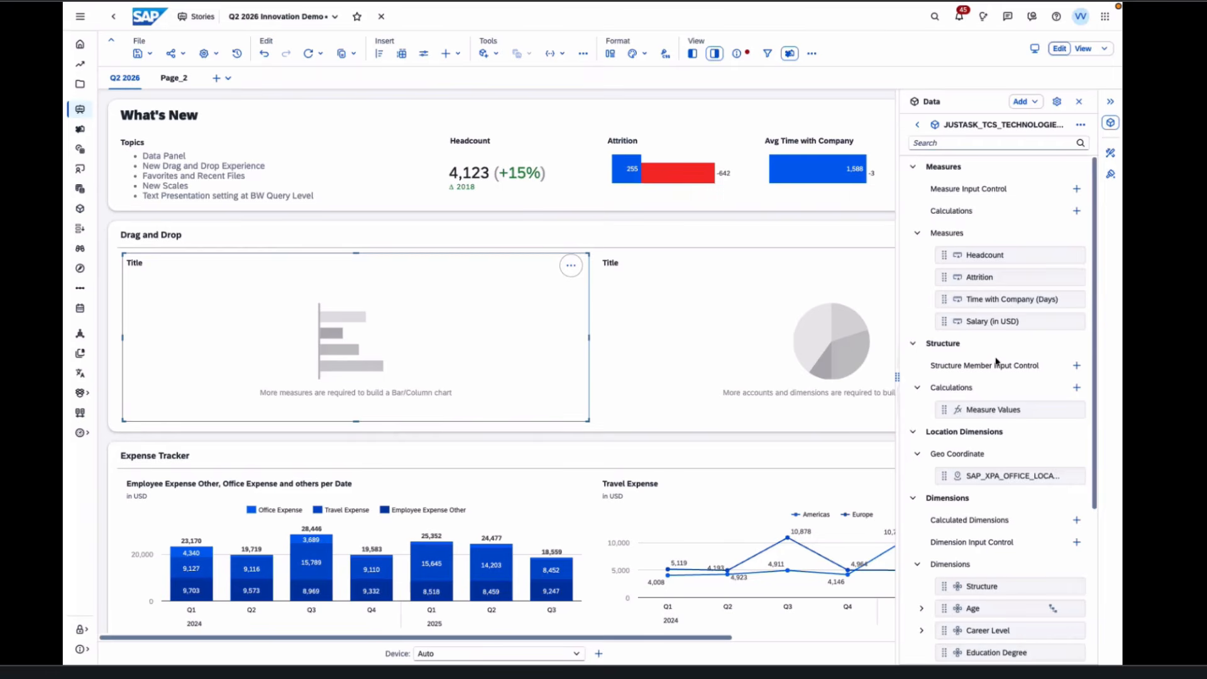
left_click_drag(985, 256, 432, 390)
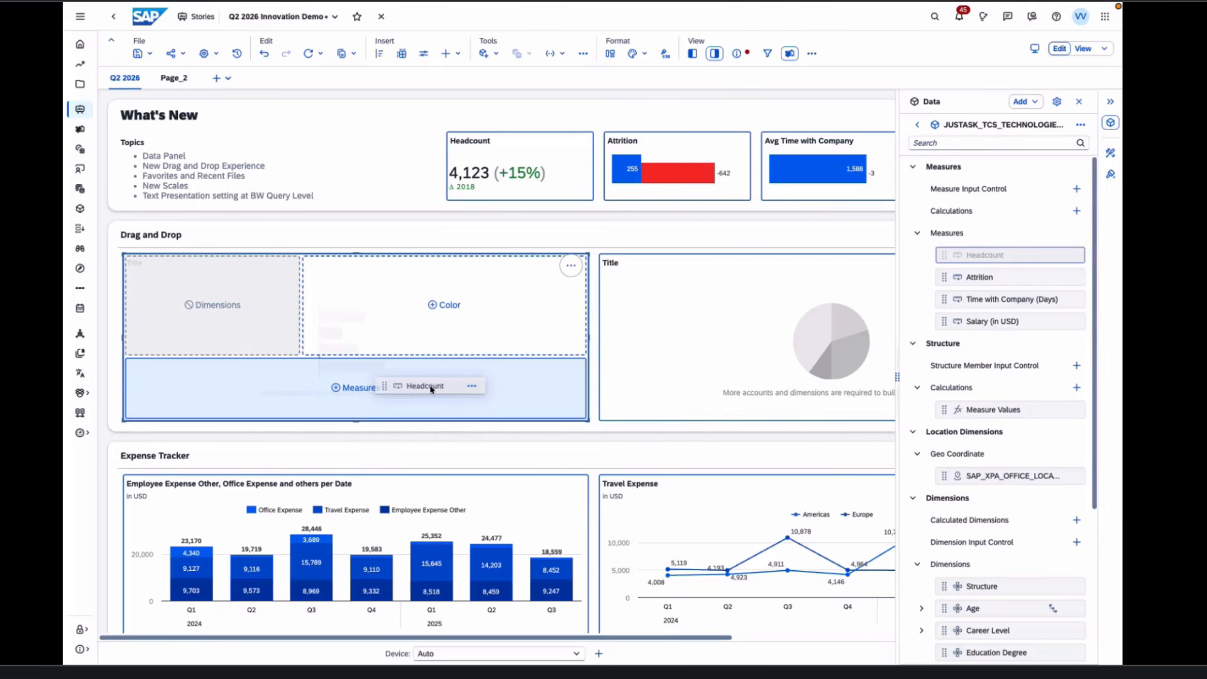
left_click_drag(430, 387, 458, 390)
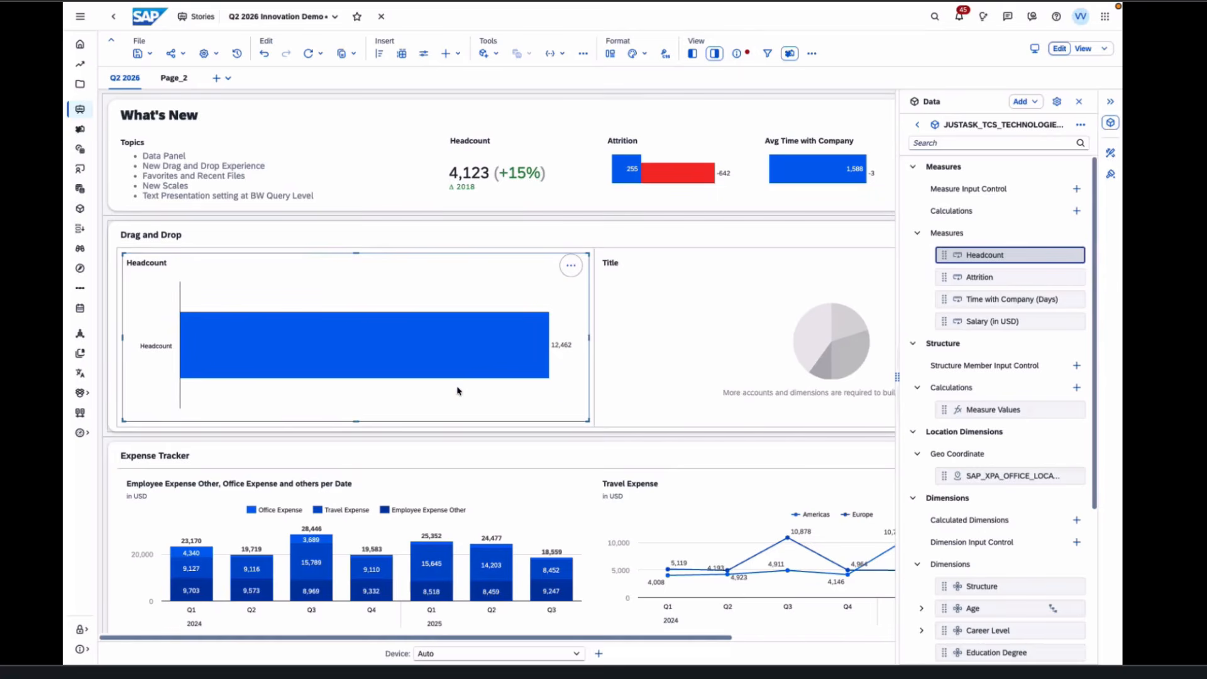
left_click(1006, 631)
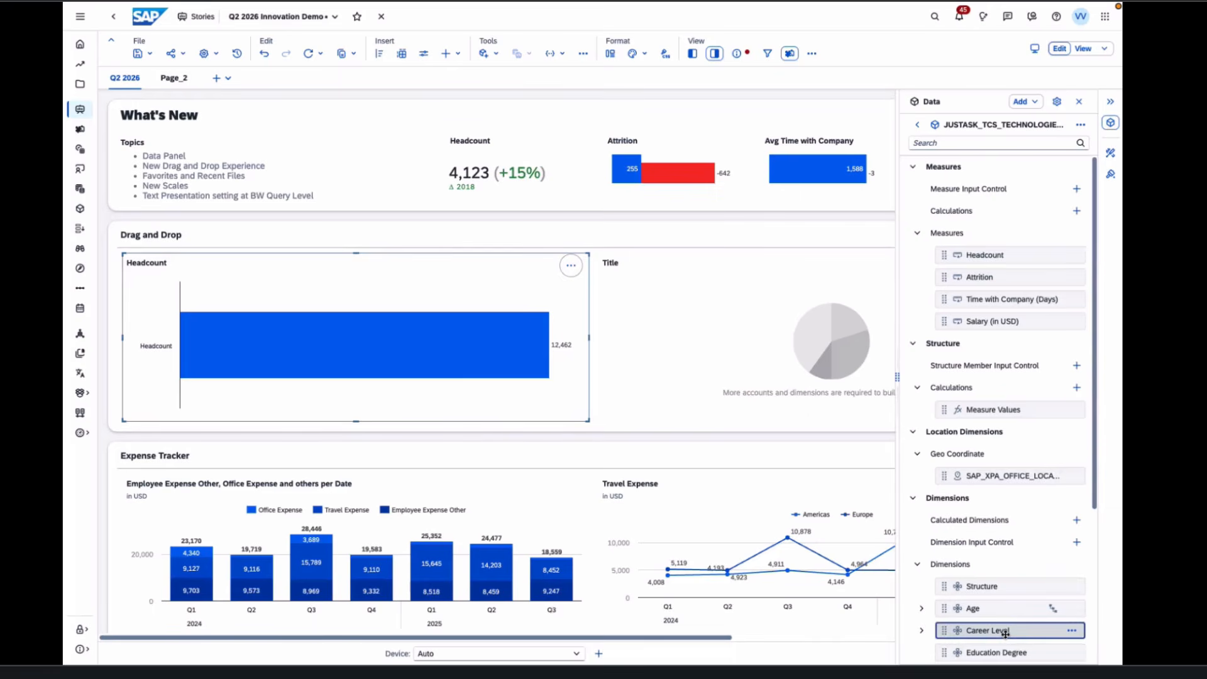
left_click_drag(1006, 633, 420, 398)
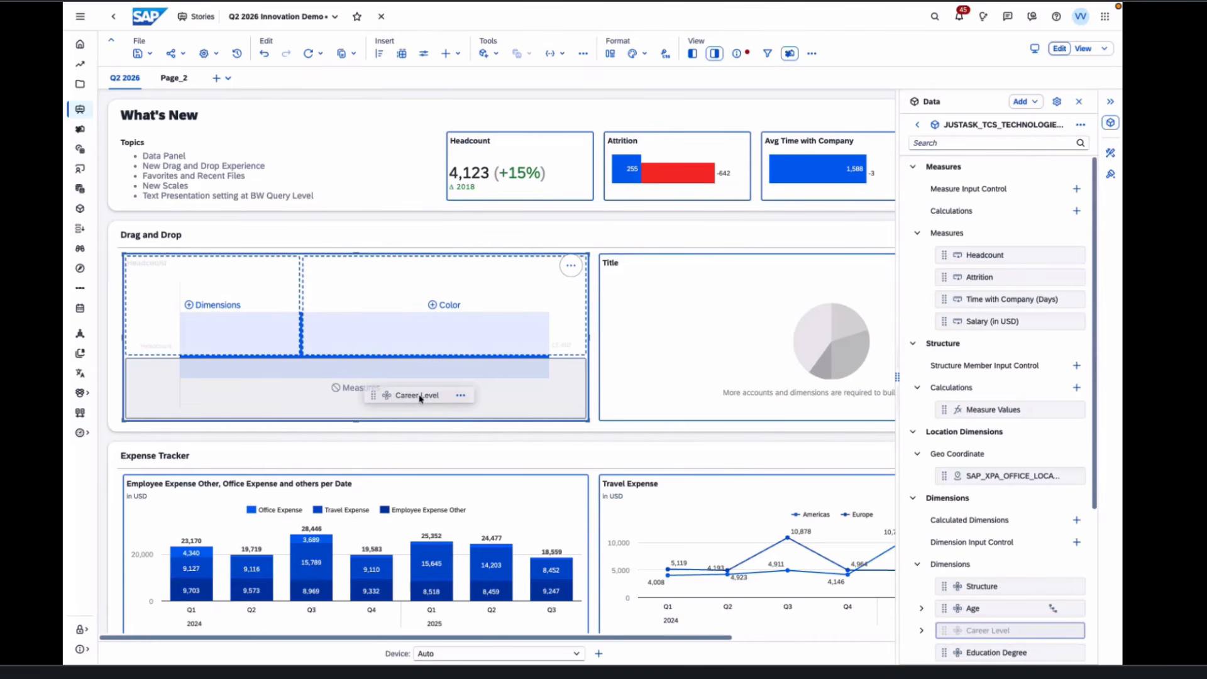
left_click_drag(420, 398, 235, 321)
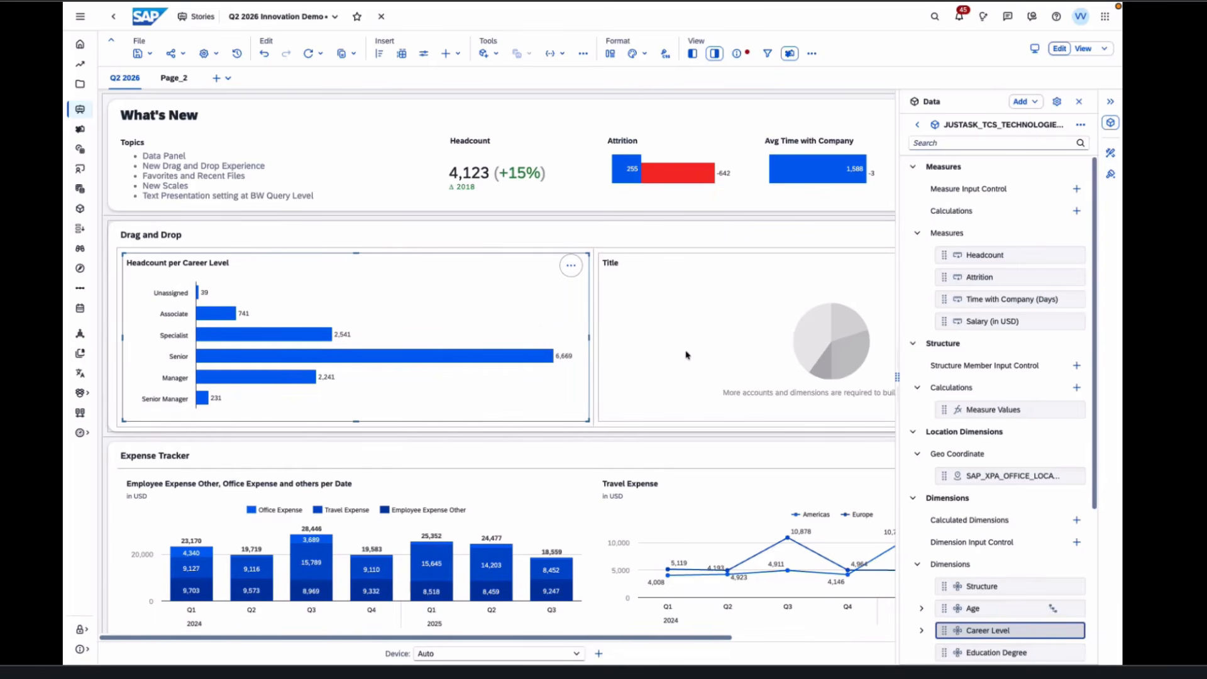
left_click(687, 355)
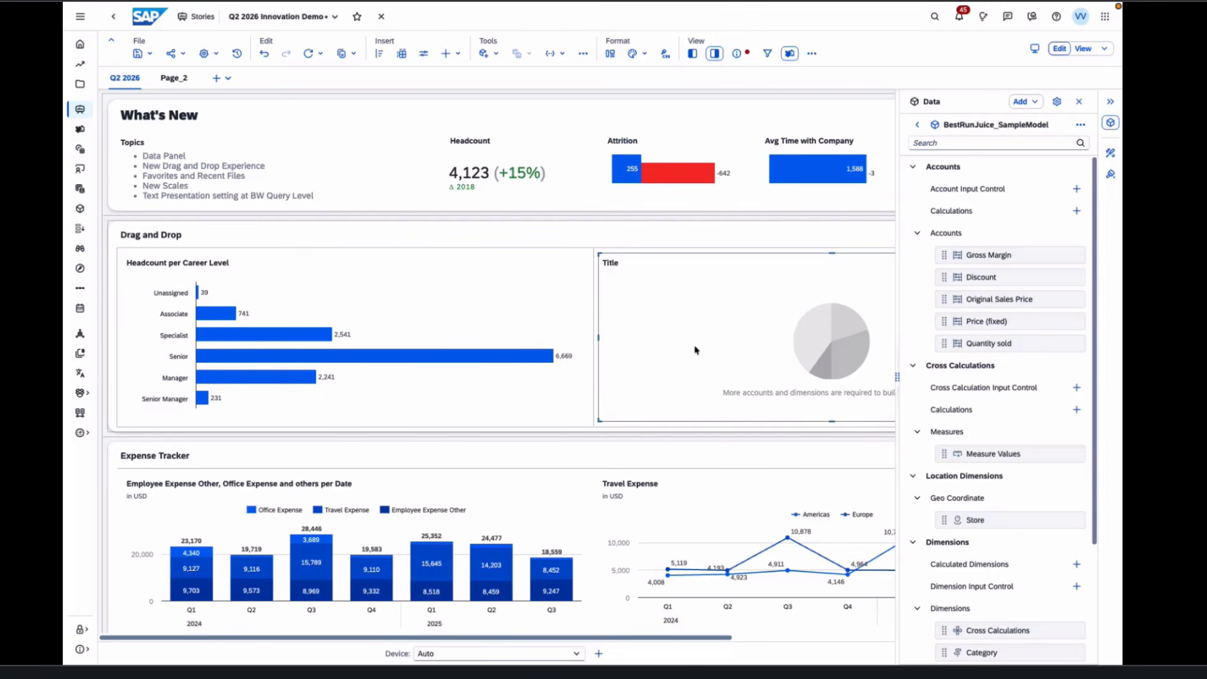
- Make the empty chart a pie of Discount per Product, replacing Gross Margin, with Juices at 73.28%
left_click_drag(1006, 255, 763, 378)
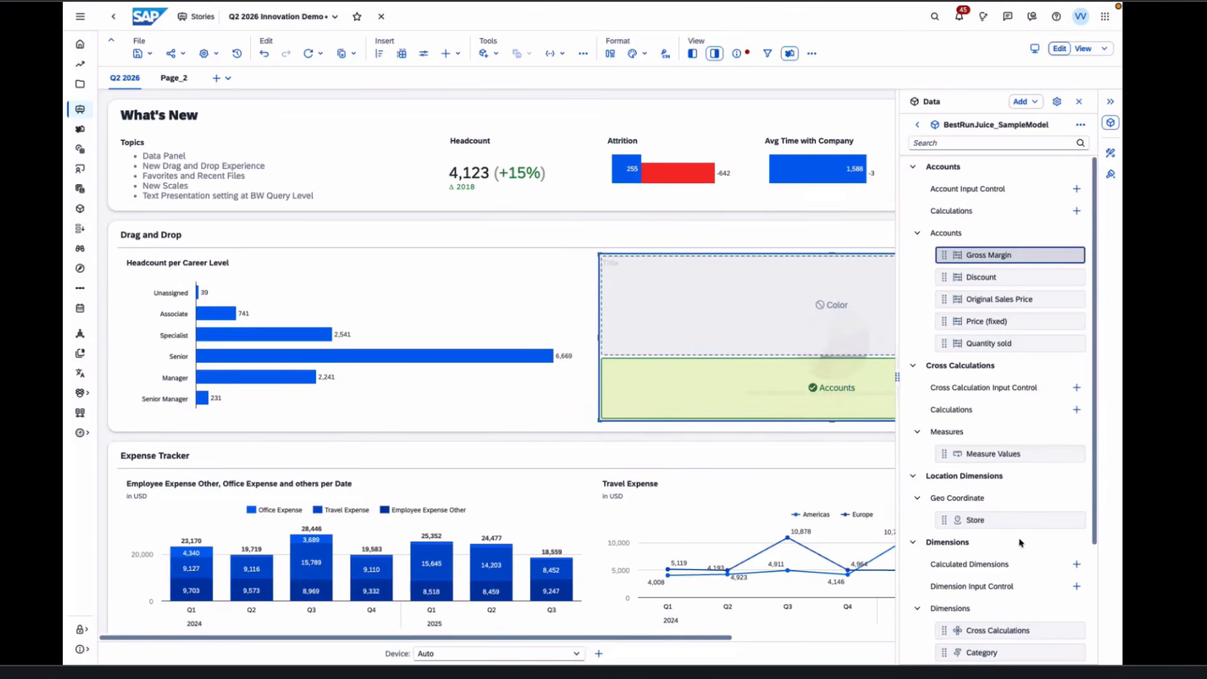
scroll(1019, 542, "down", 3)
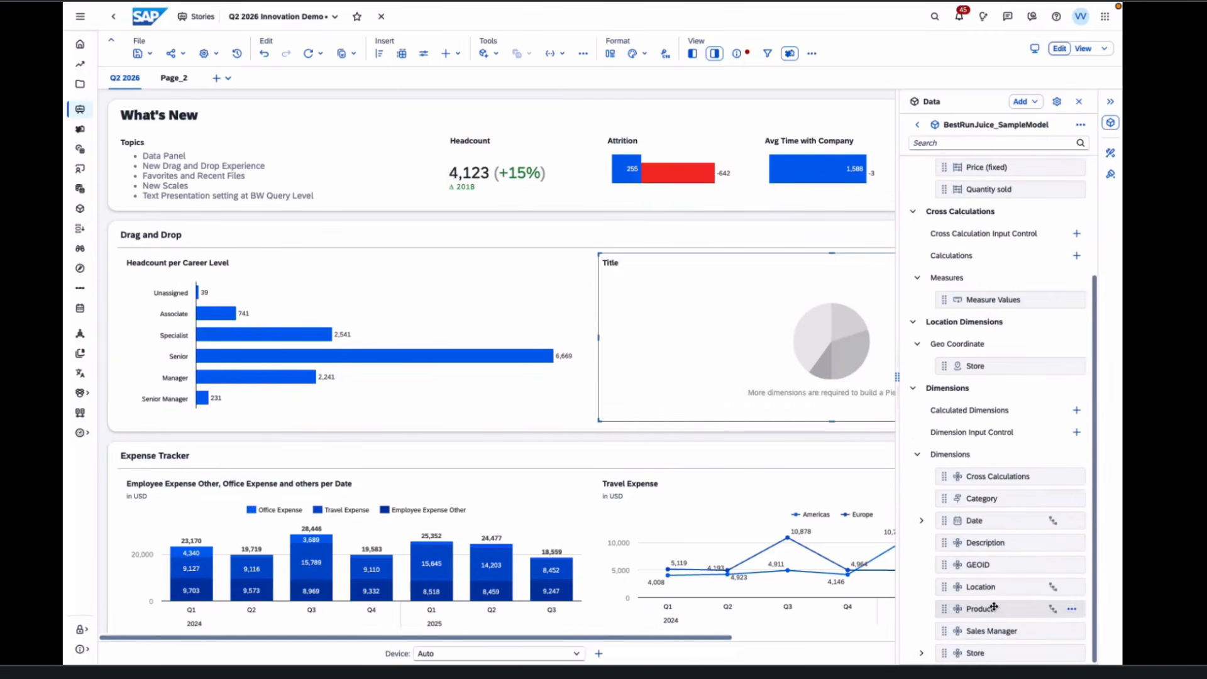
left_click_drag(999, 608, 799, 346)
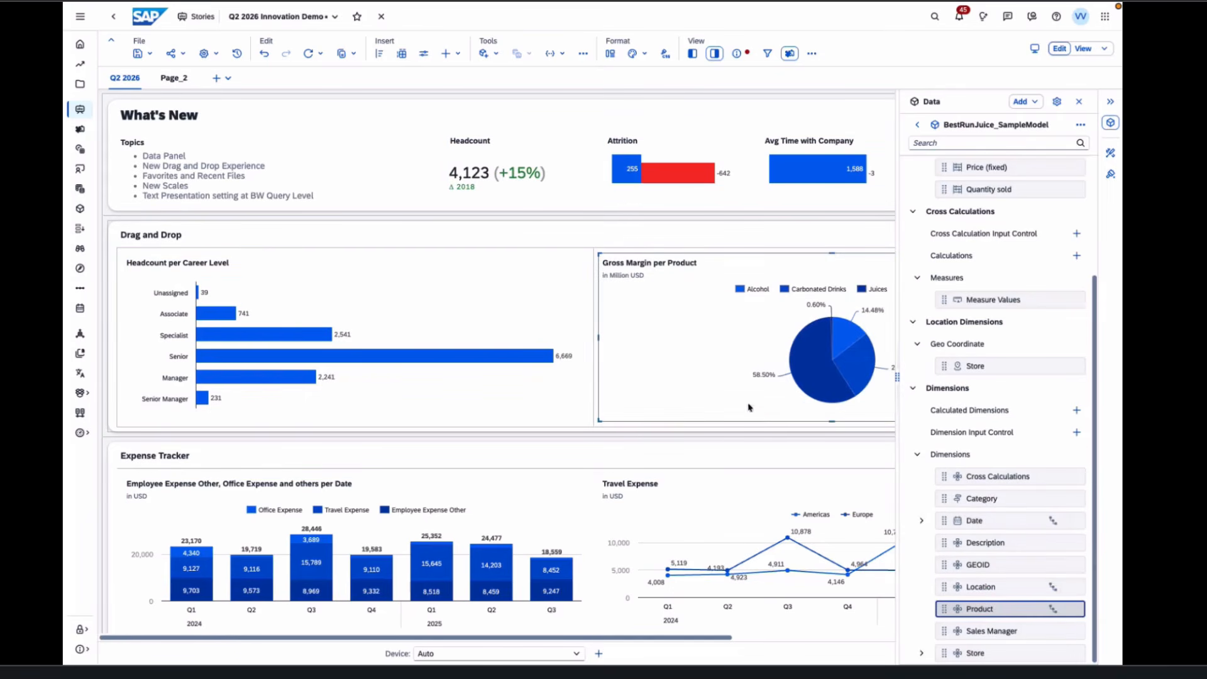
scroll(957, 407, "up", 3)
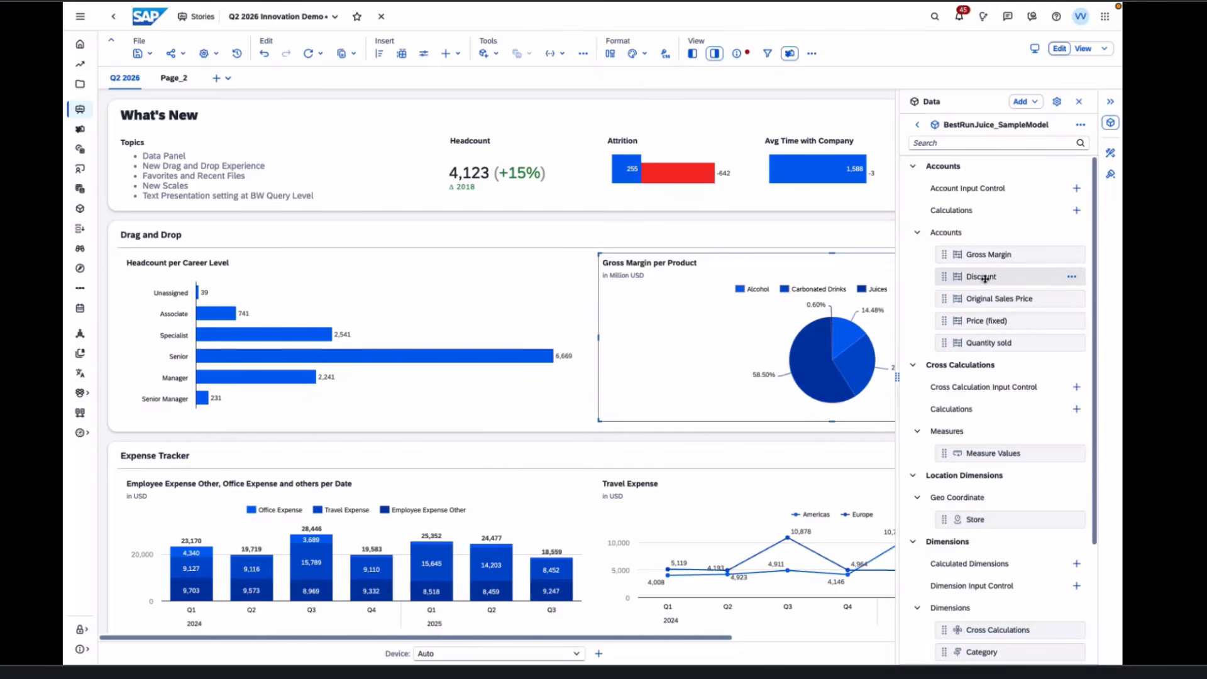
left_click_drag(984, 276, 783, 396)
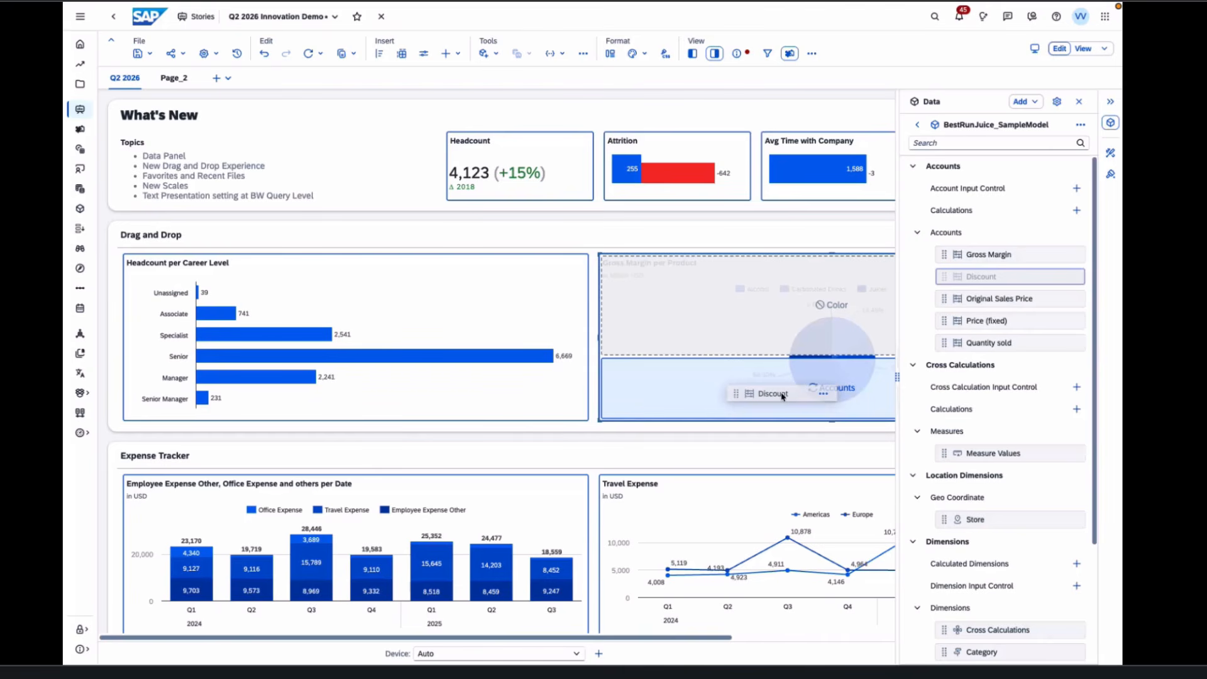
left_click_drag(783, 396, 783, 396)
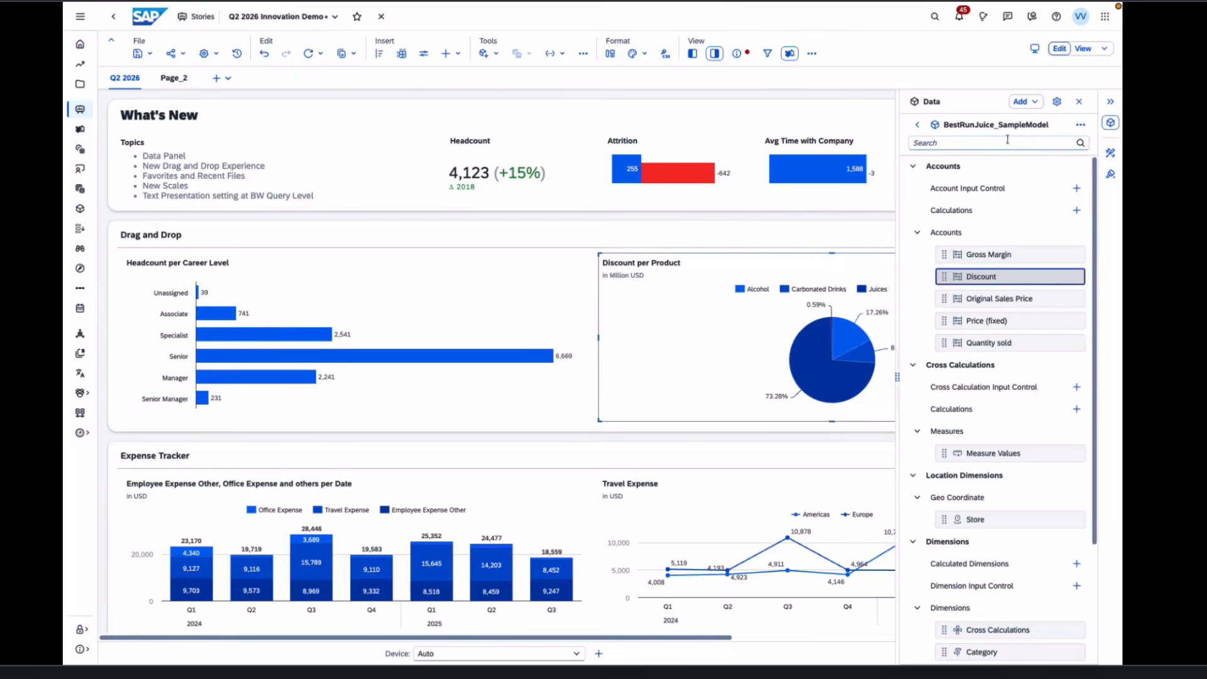
left_click(1109, 155)
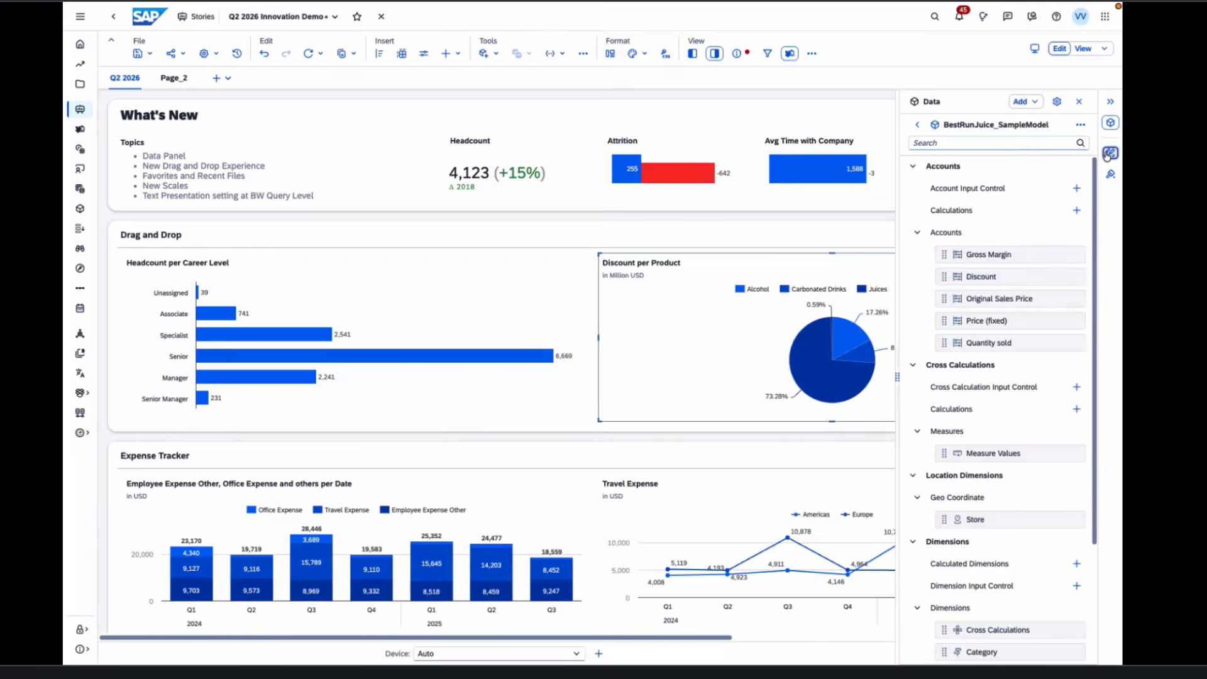
- Start changing the Headcount chart's data source, cancel to keep JUSTASK_TCS_TECHNOLOGIES_HR, and return to All Data
left_click(561, 341)
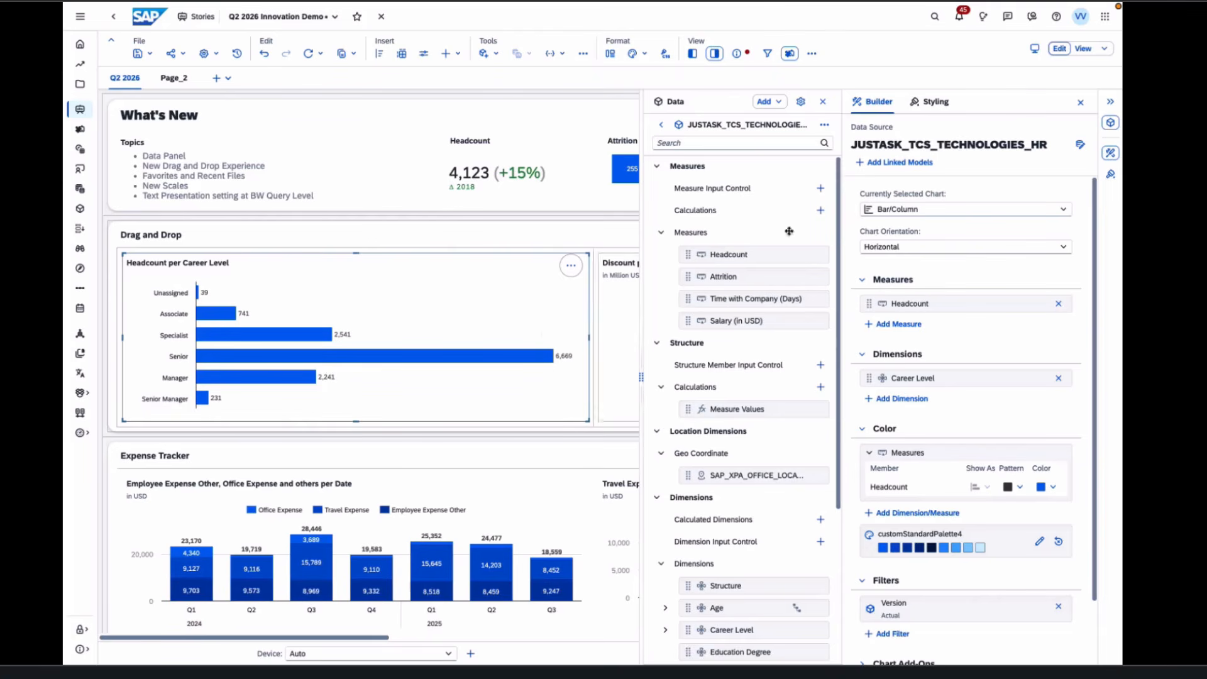
left_click(1079, 147)
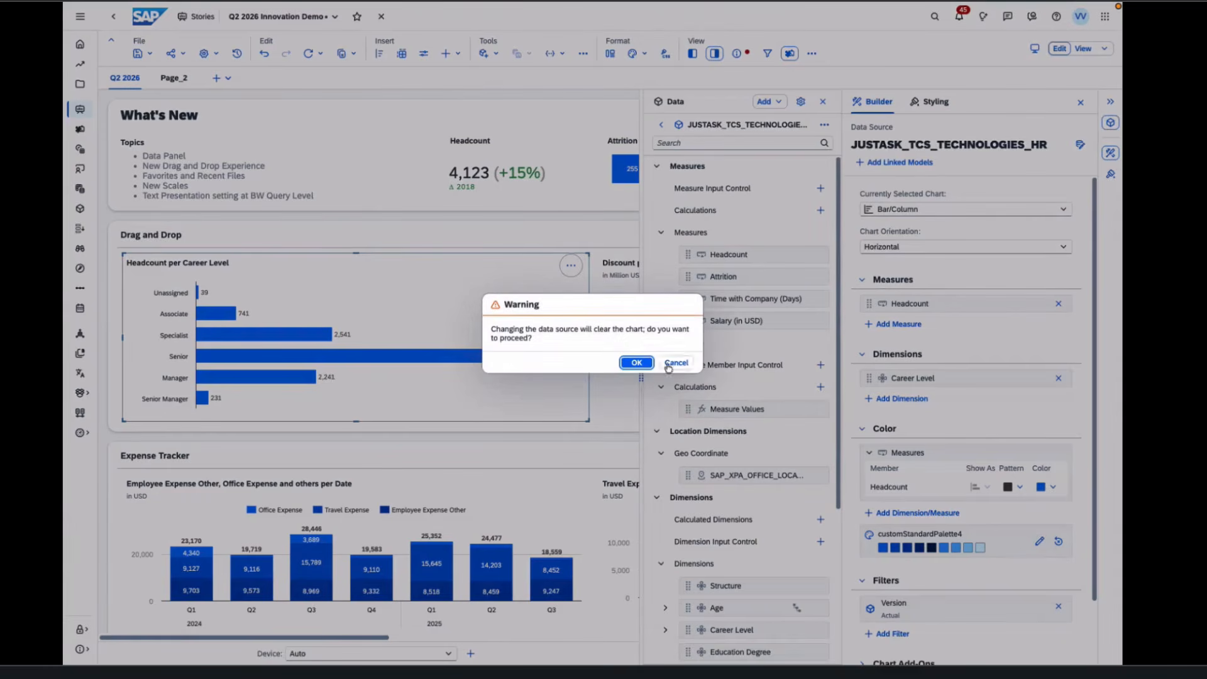
left_click(644, 367)
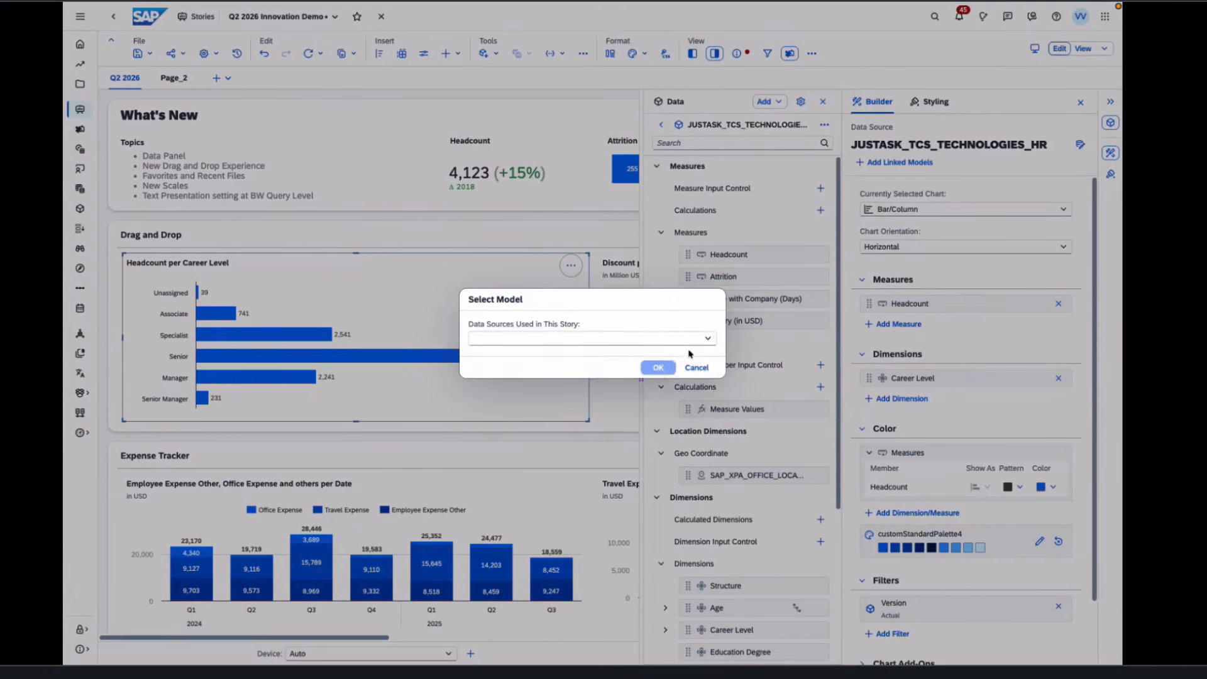
left_click(707, 339)
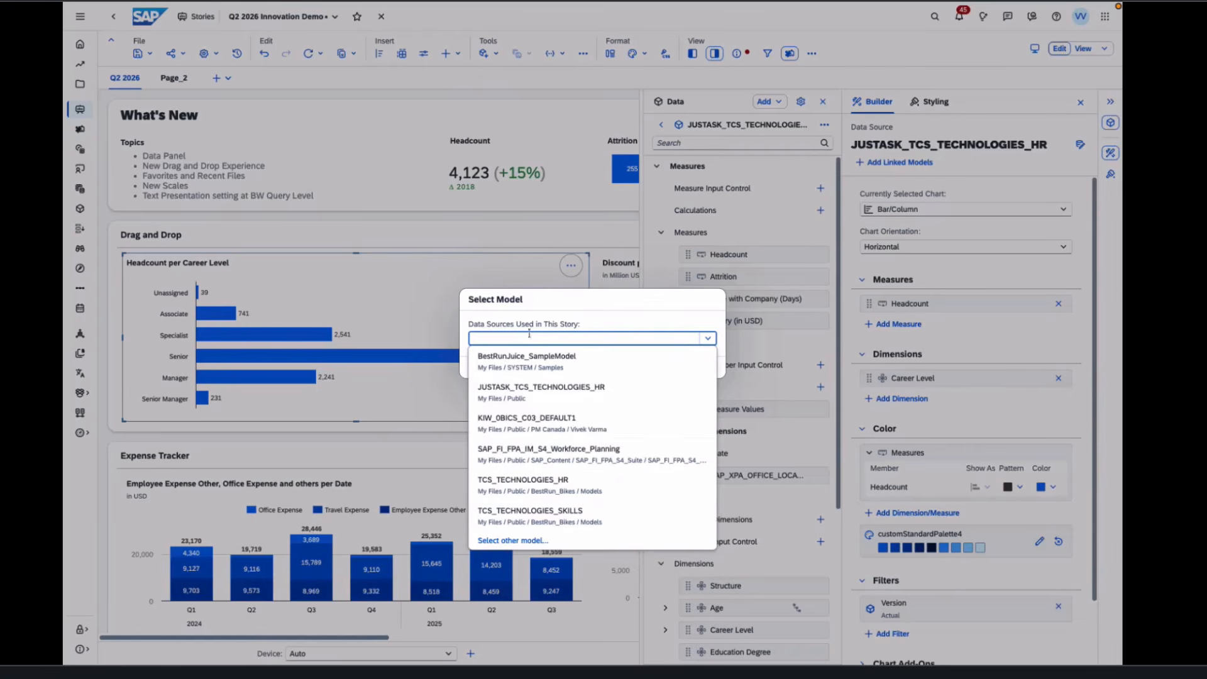
left_click(640, 308)
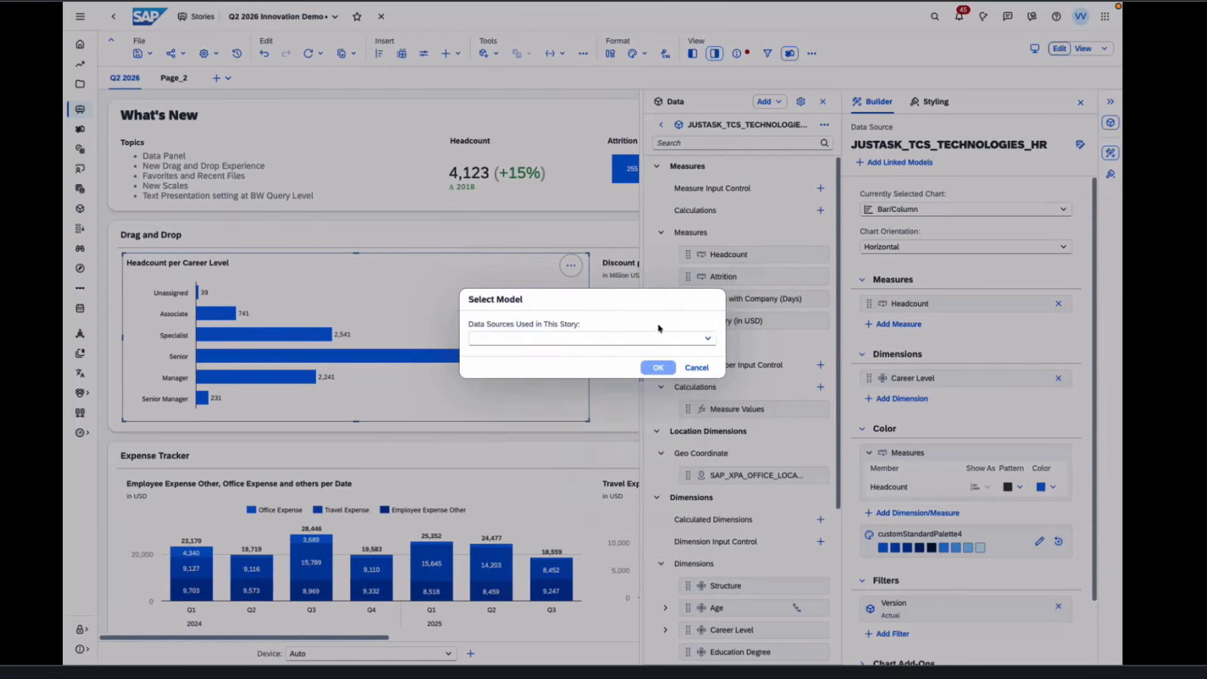
left_click(696, 368)
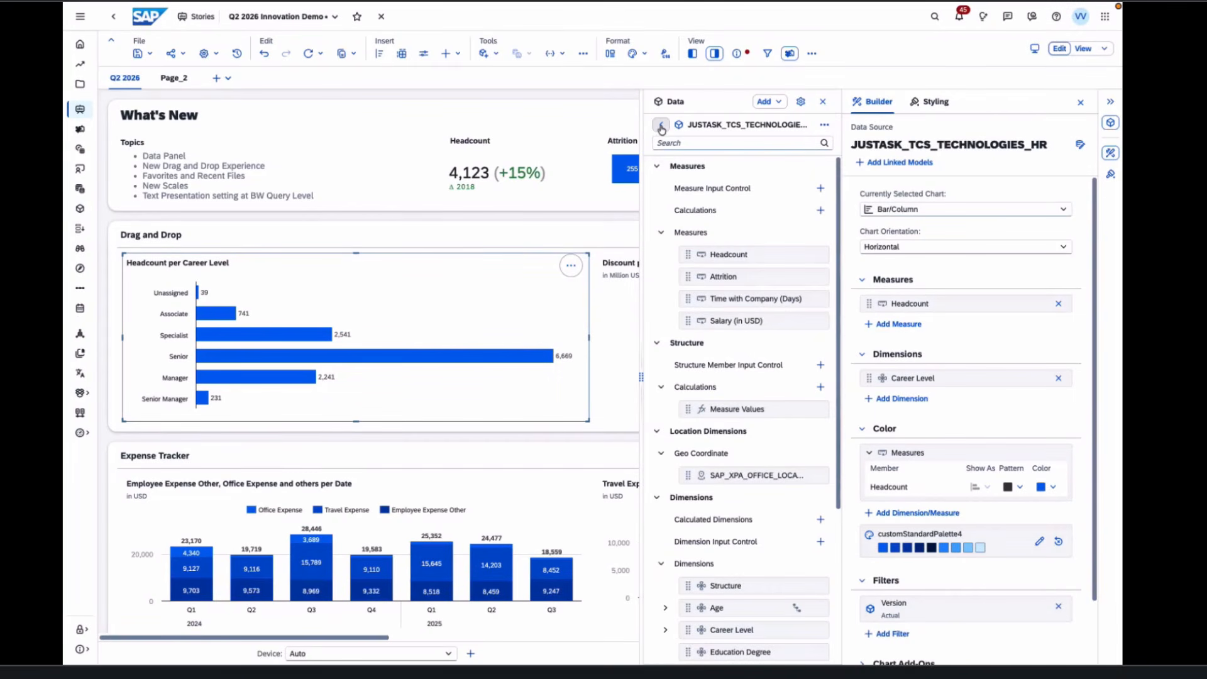
left_click(661, 128)
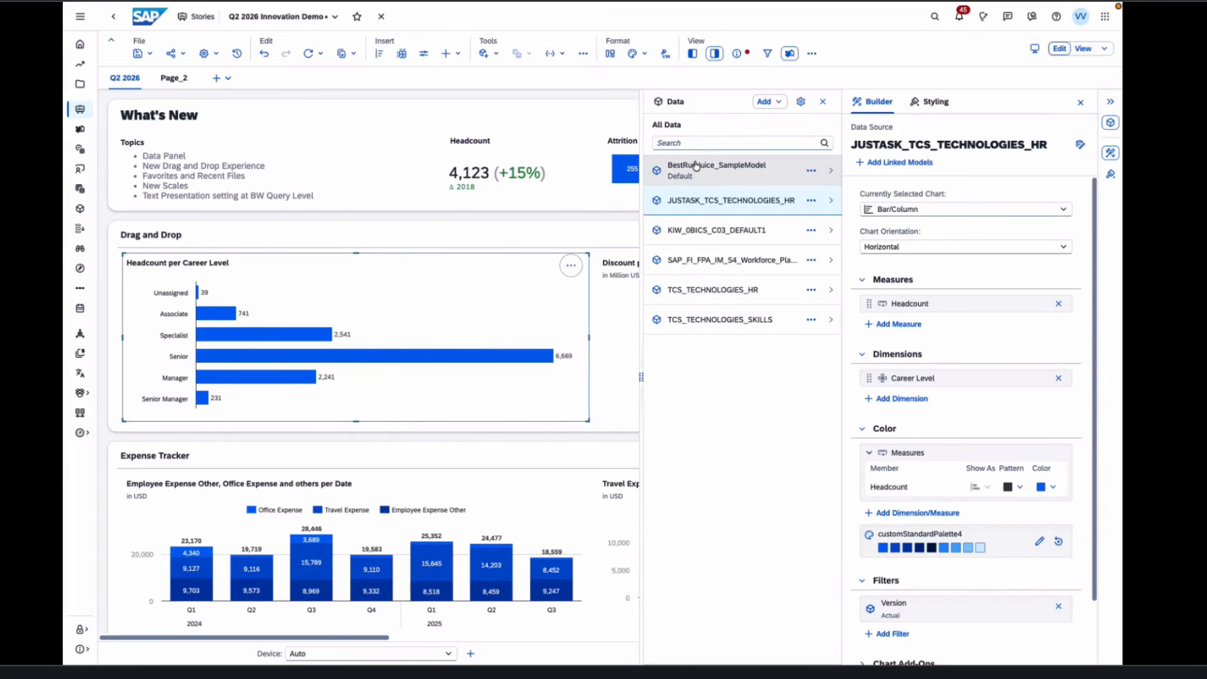
- Drop BestRunJuice Gross Margin onto the Headcount chart and accept the switch, showing 235.04 million USD
left_click(696, 165)
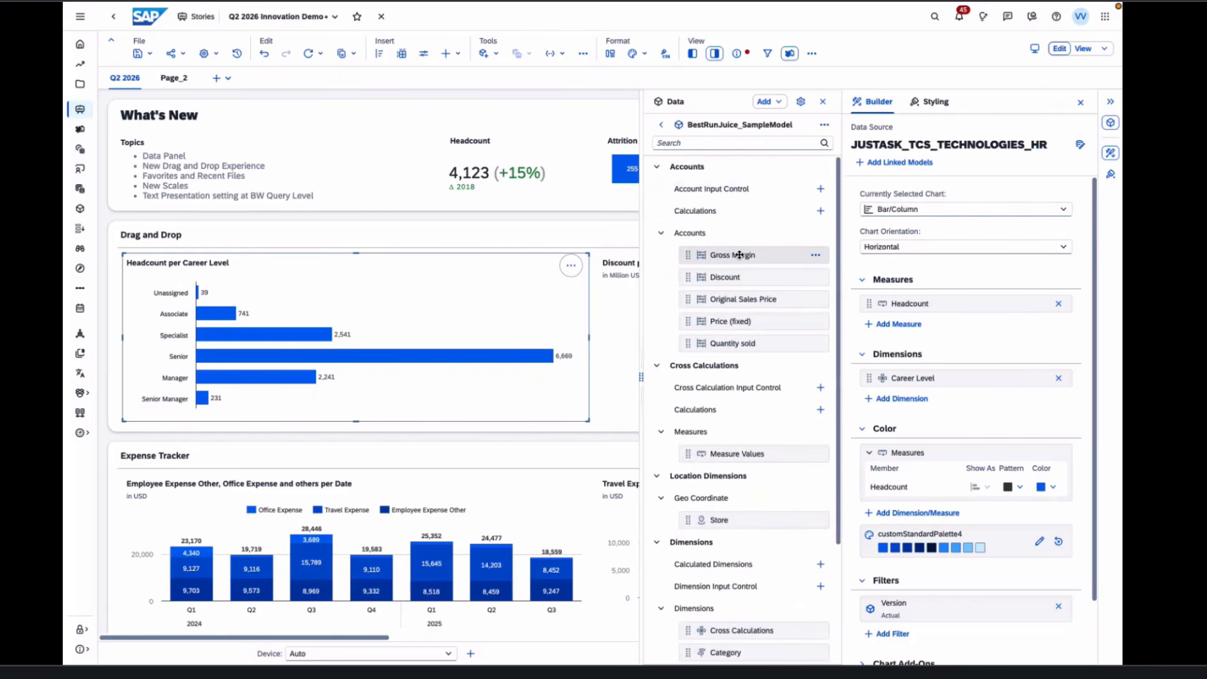
left_click(739, 255)
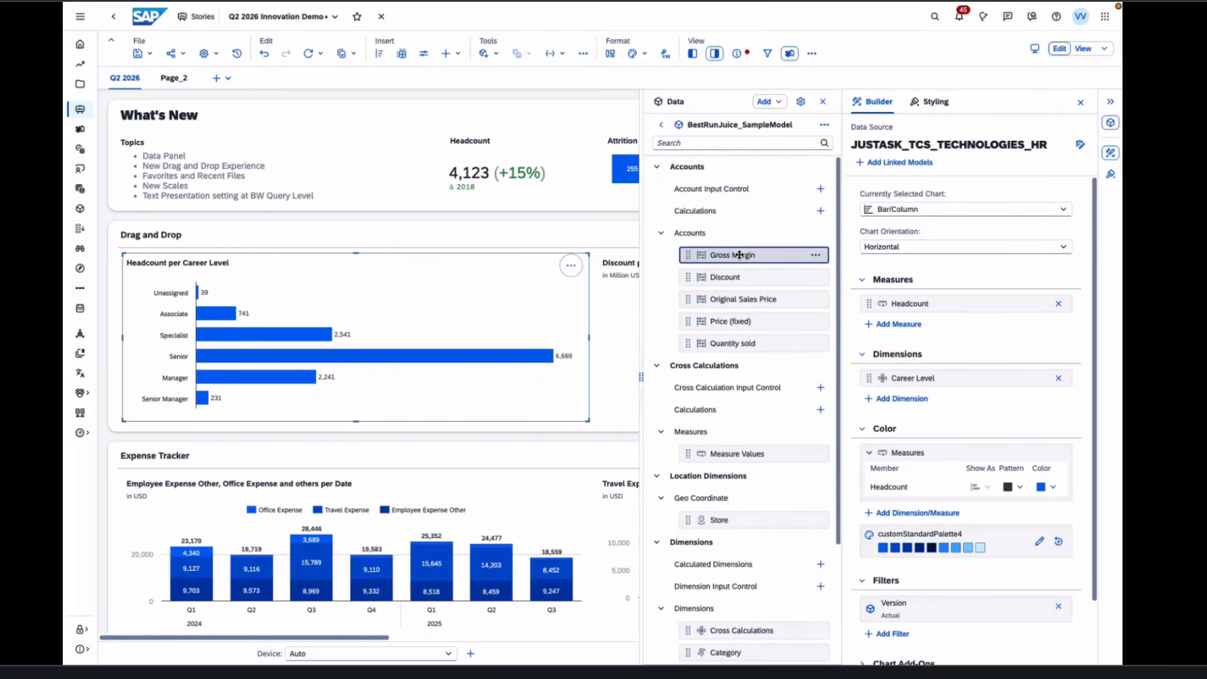
left_click_drag(740, 255, 369, 385)
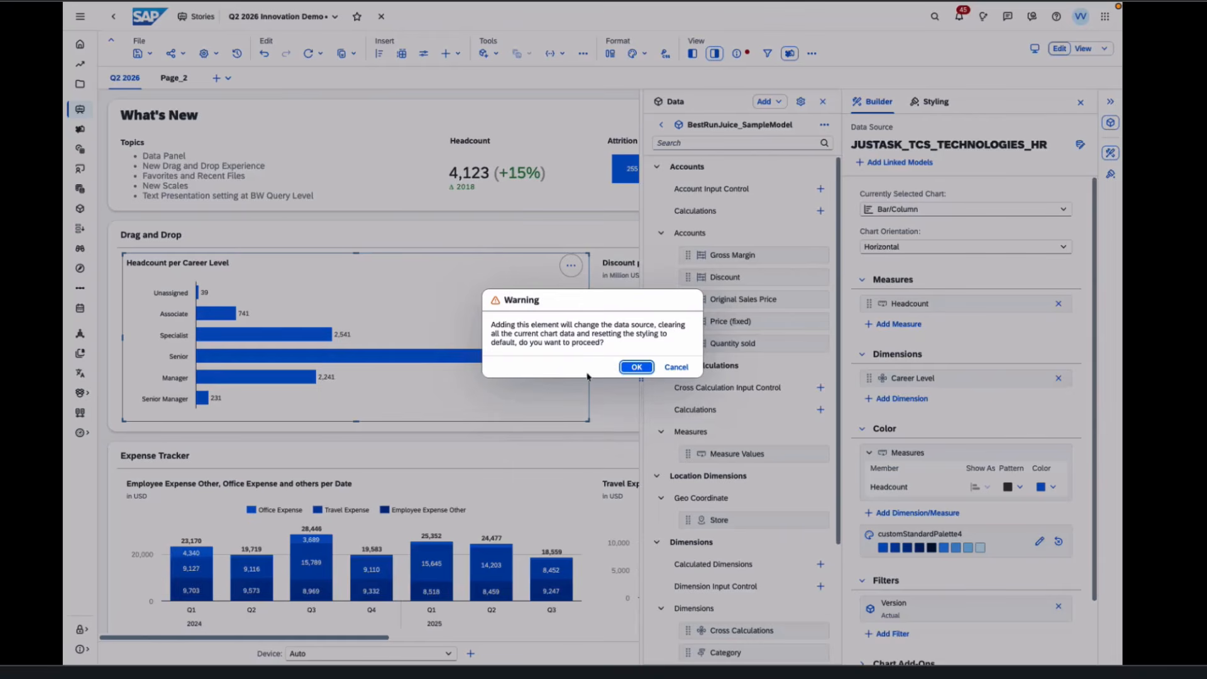
left_click(629, 372)
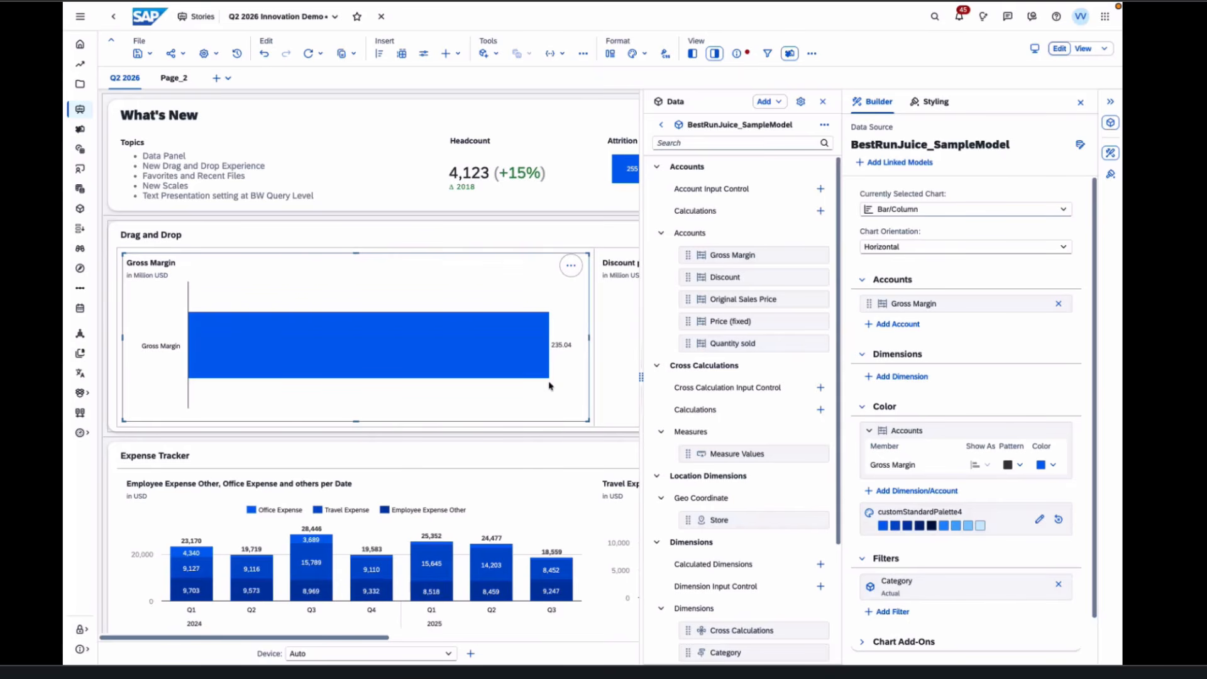
- Inspect the data setup of the Discount per Product, employee expense and Travel Expense charts
left_click(660, 124)
left_click(611, 370)
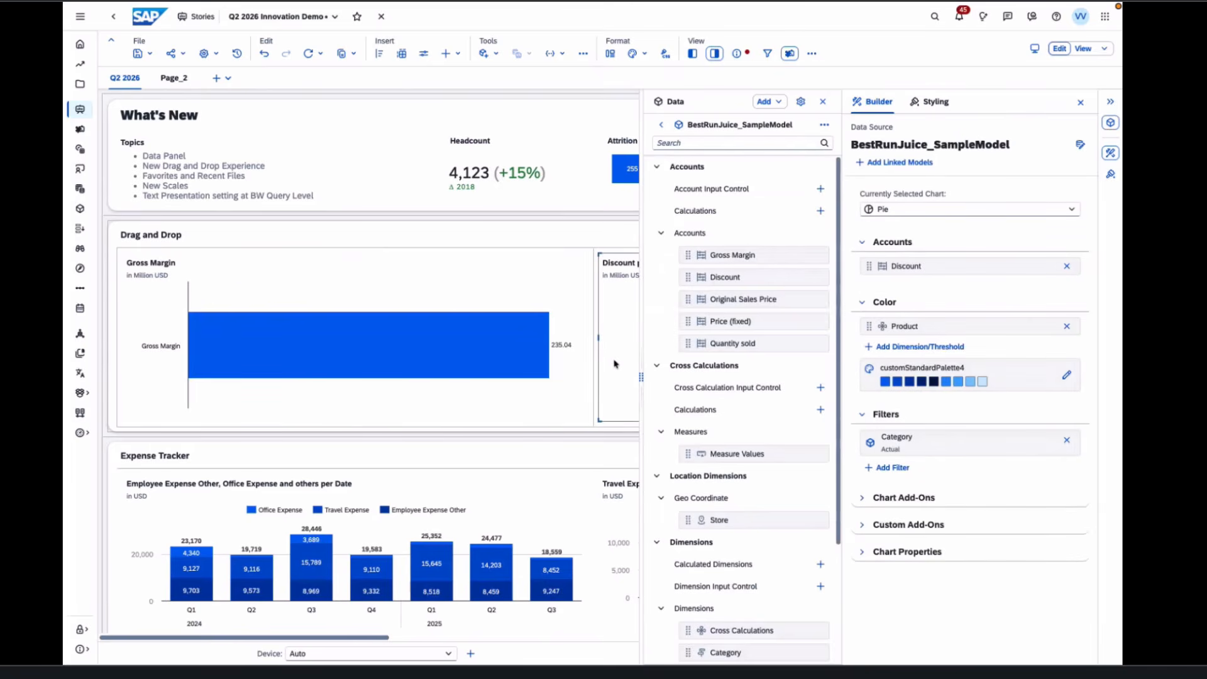
left_click(507, 497)
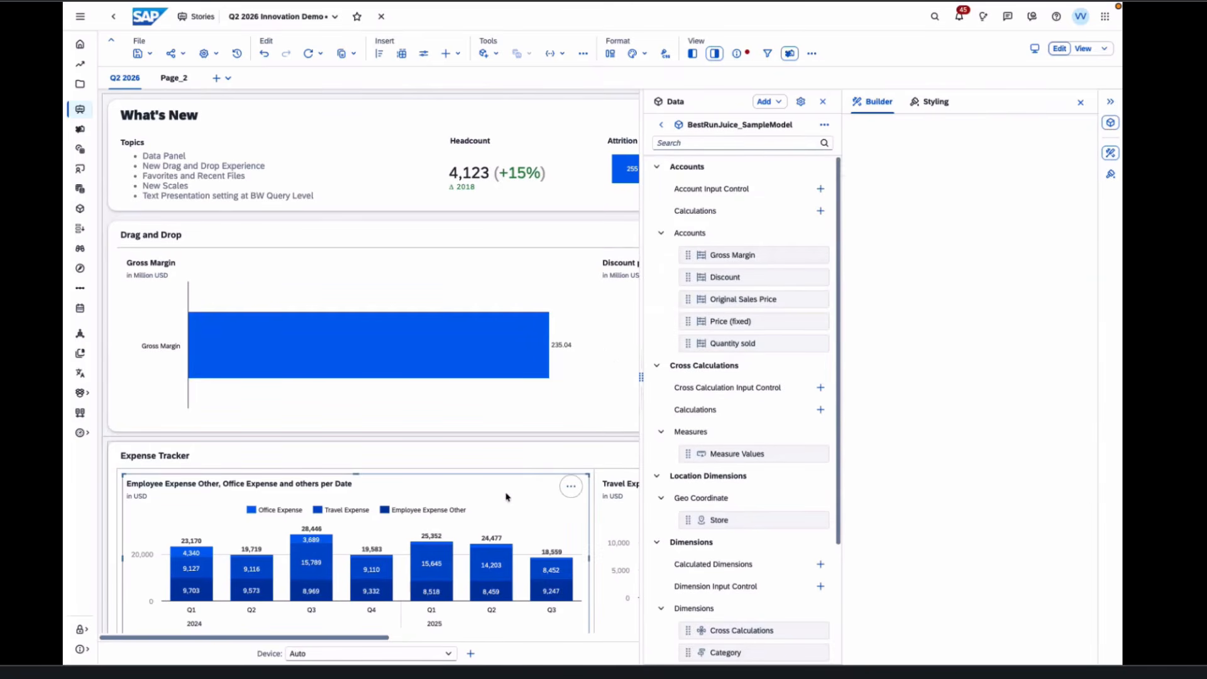
left_click(605, 524)
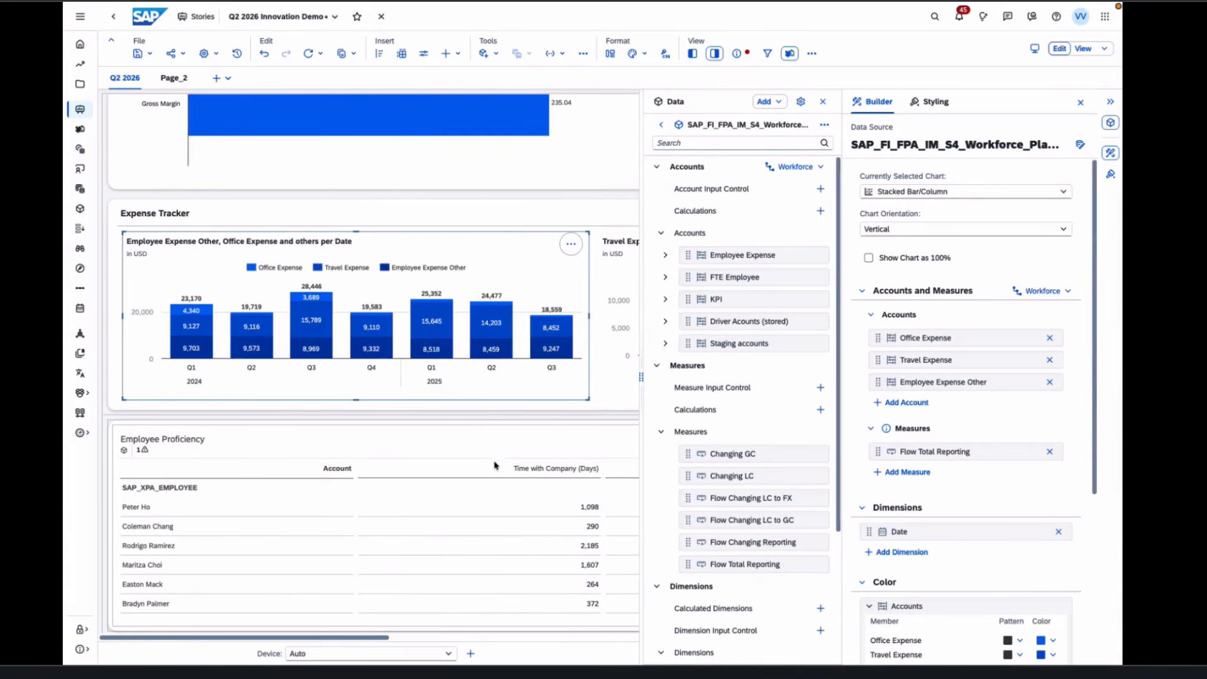
- Check the Employee Proficiency table's sources, then show the Workforce model fields for the Expense Tracker
left_click(467, 447)
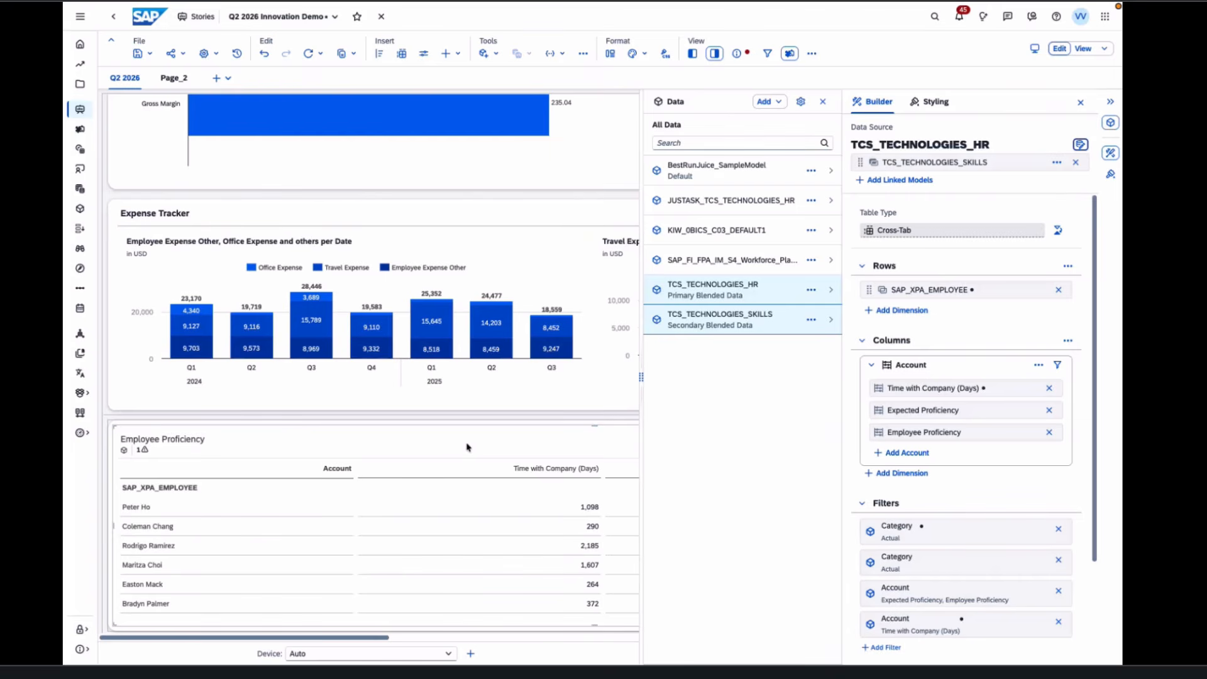
left_click(570, 239)
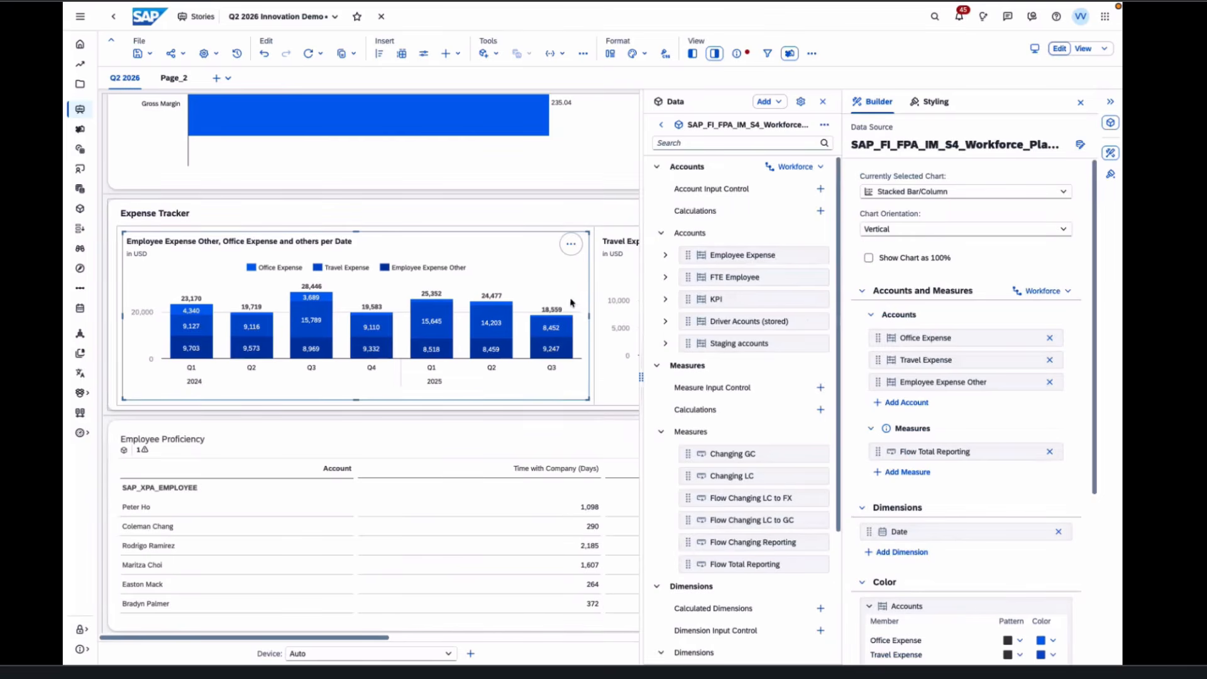
left_click(579, 214)
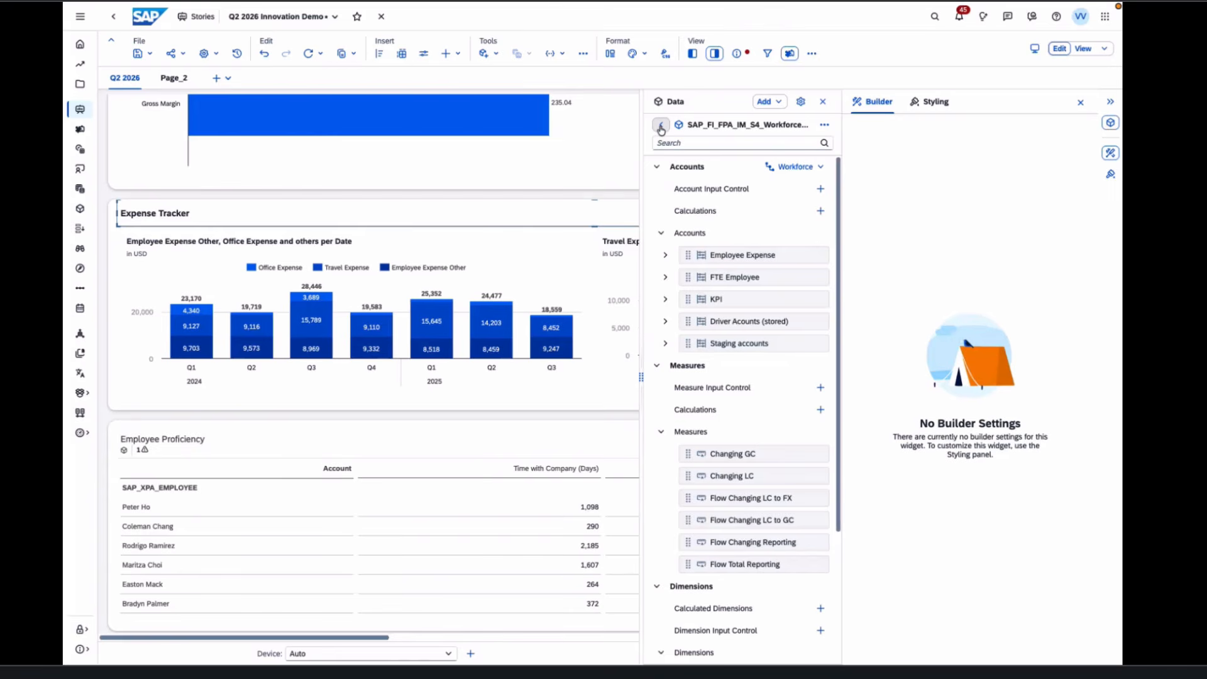
- Search all models for 'Ex' and show the SAP_FI_FPA_IM_S4_Workforce model's matching accounts, keeping the Workforce hierarchy
left_click(660, 130)
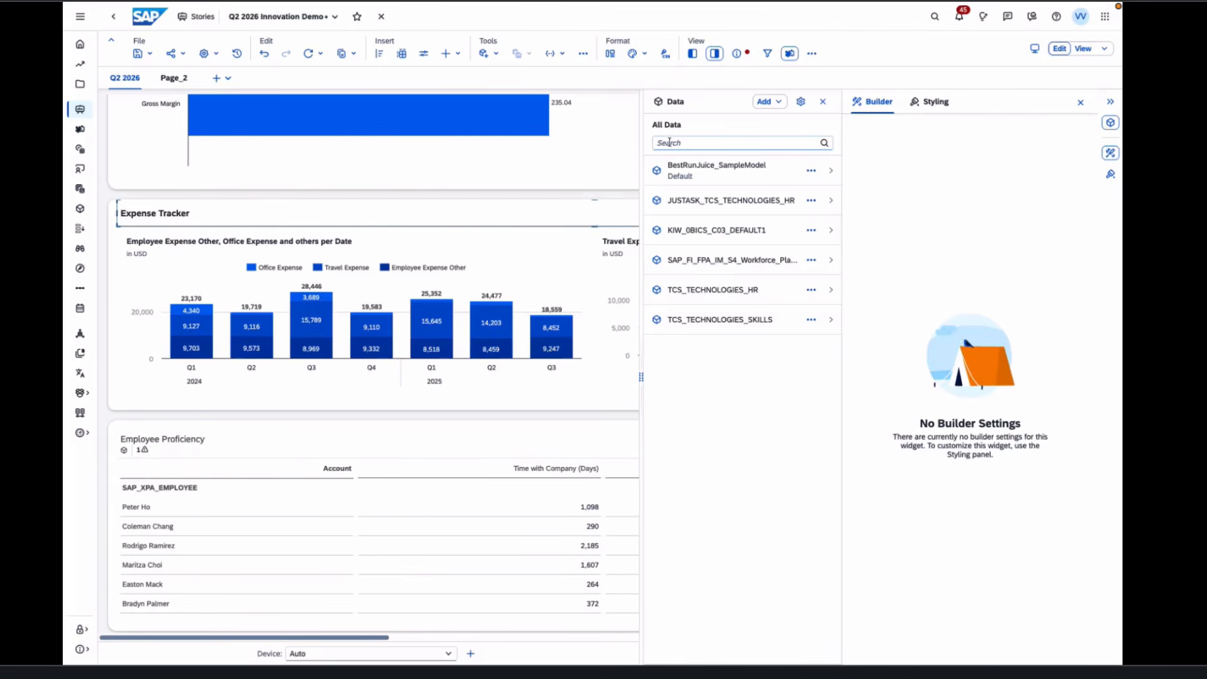
left_click(670, 142)
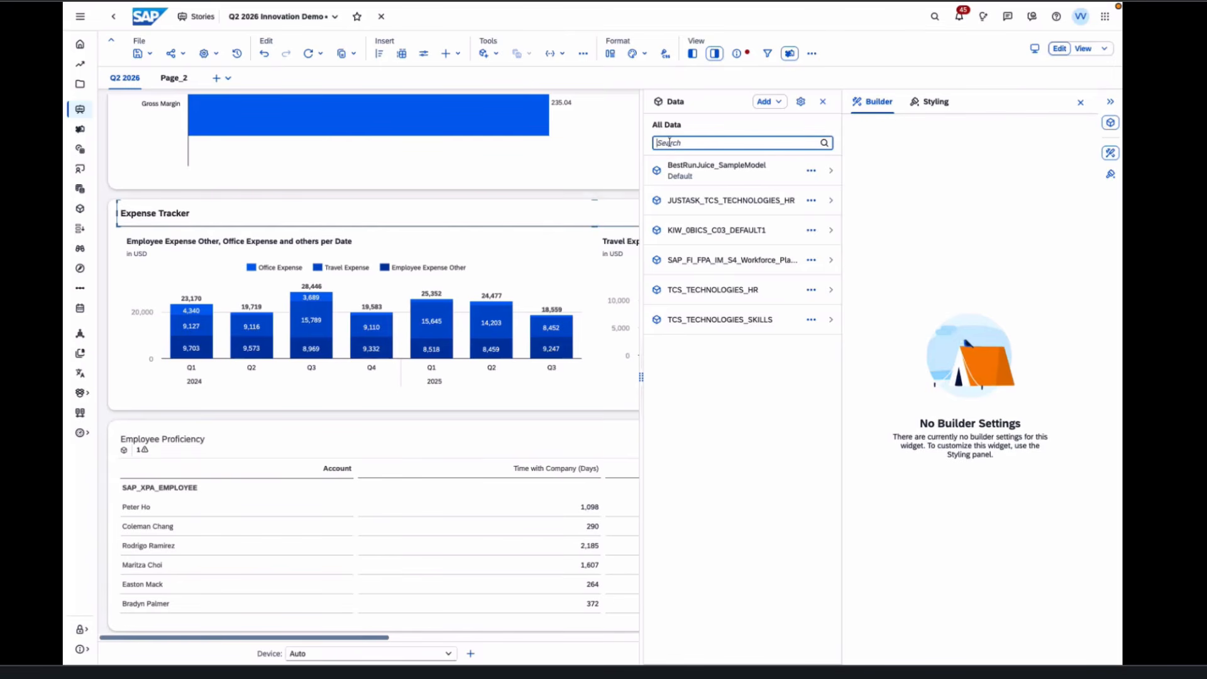
type("Ex")
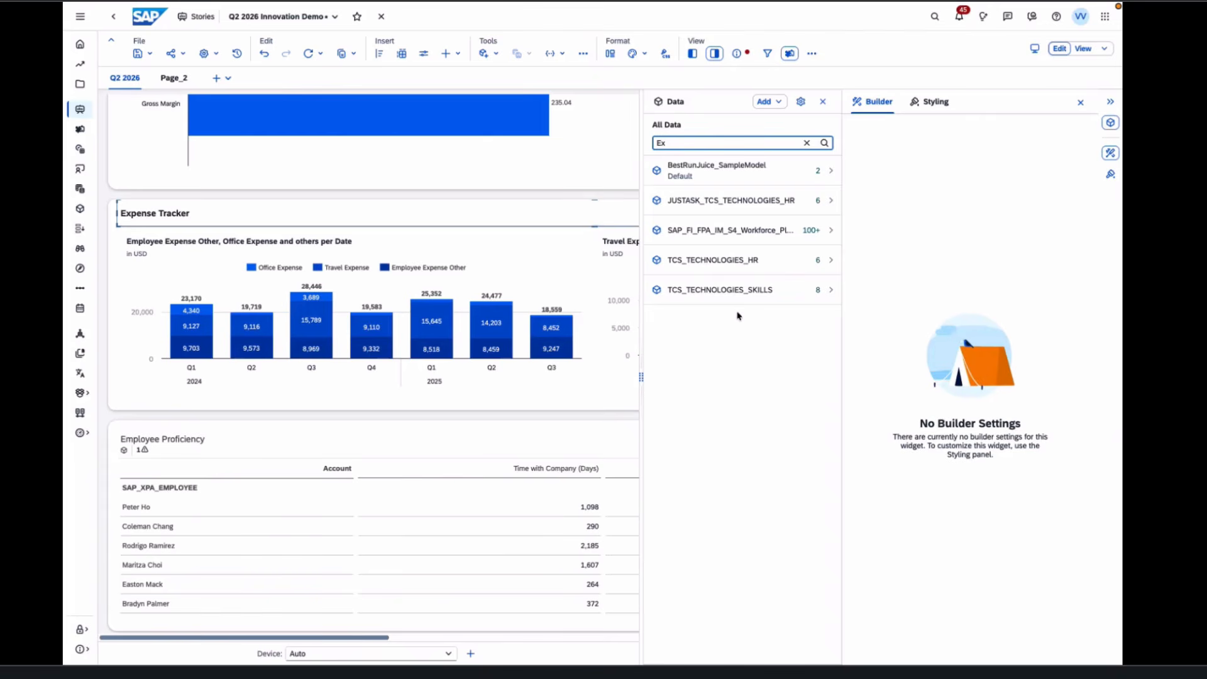
left_click(768, 239)
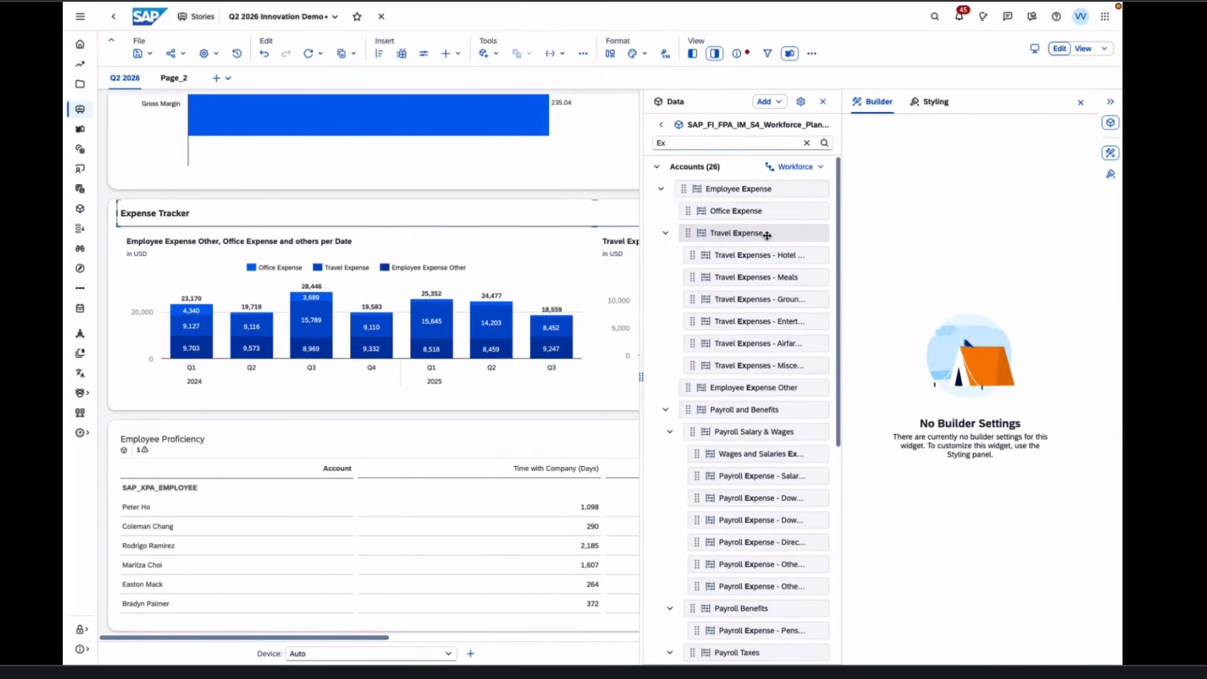
left_click(817, 168)
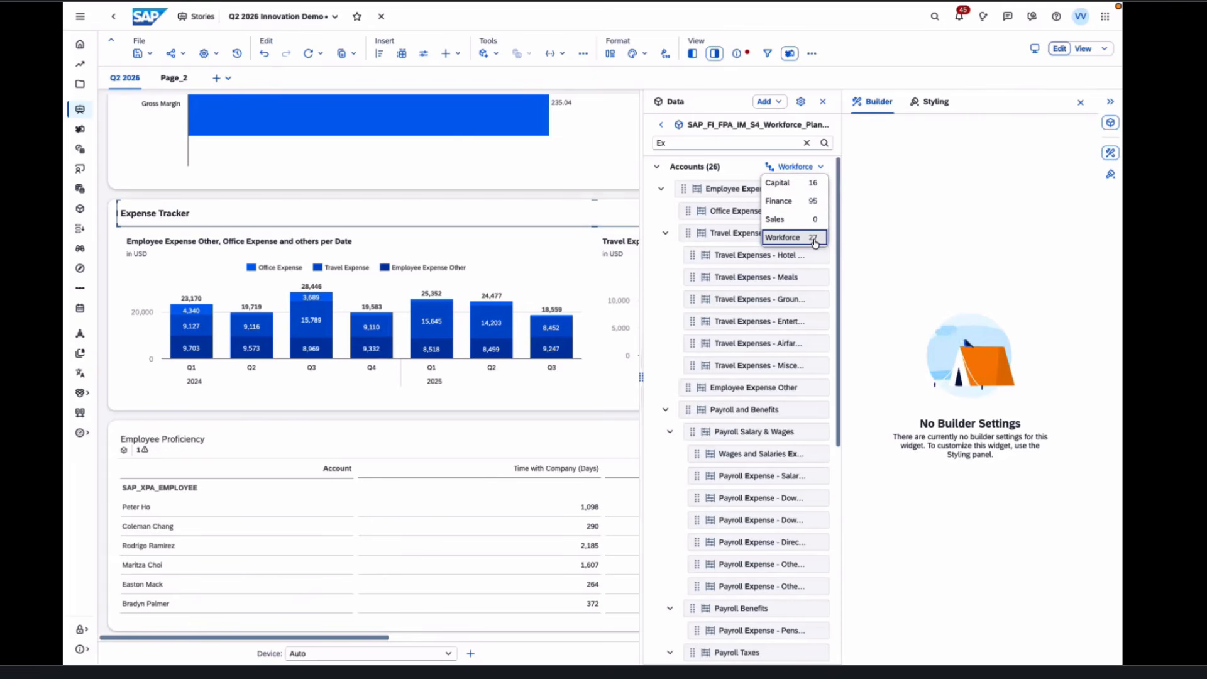
left_click(869, 224)
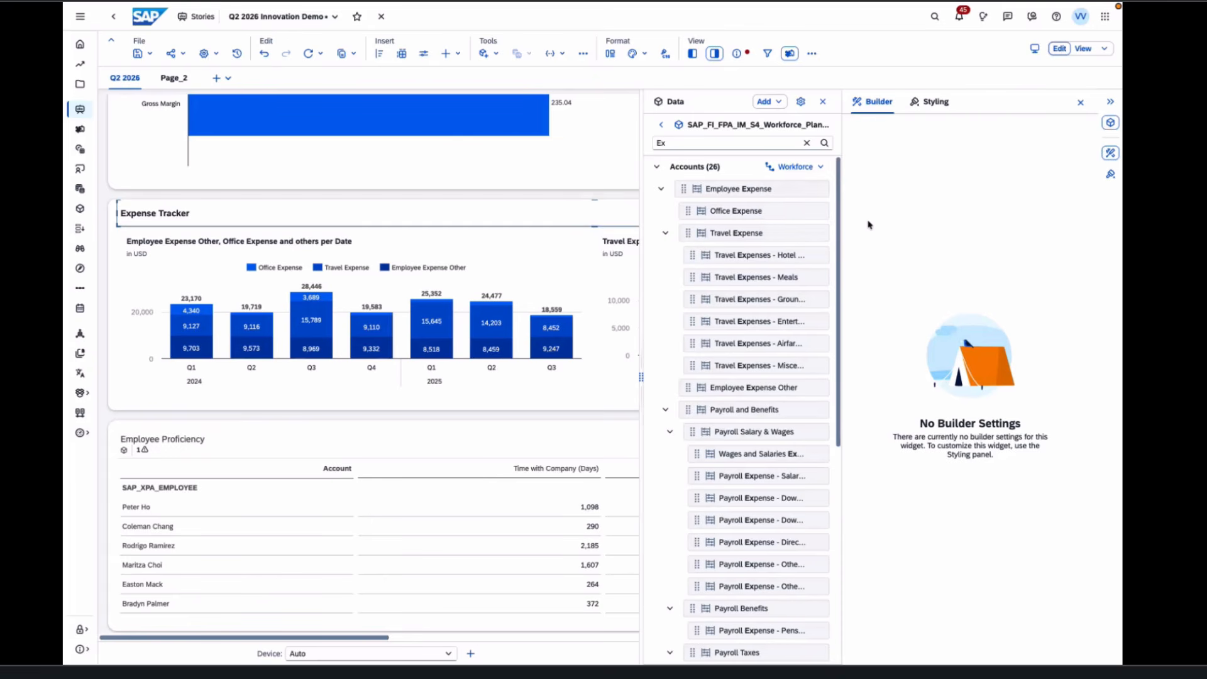
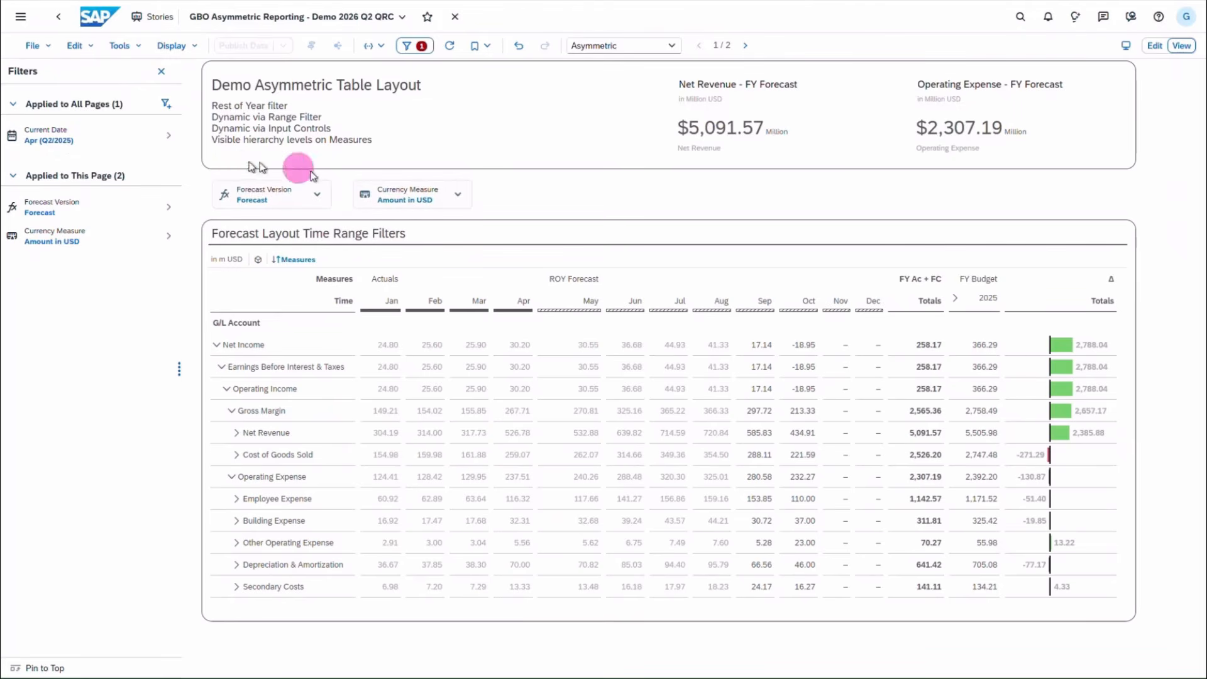
- Set the story's Current Date filter to Jul (Q3/2025)
left_click(88, 139)
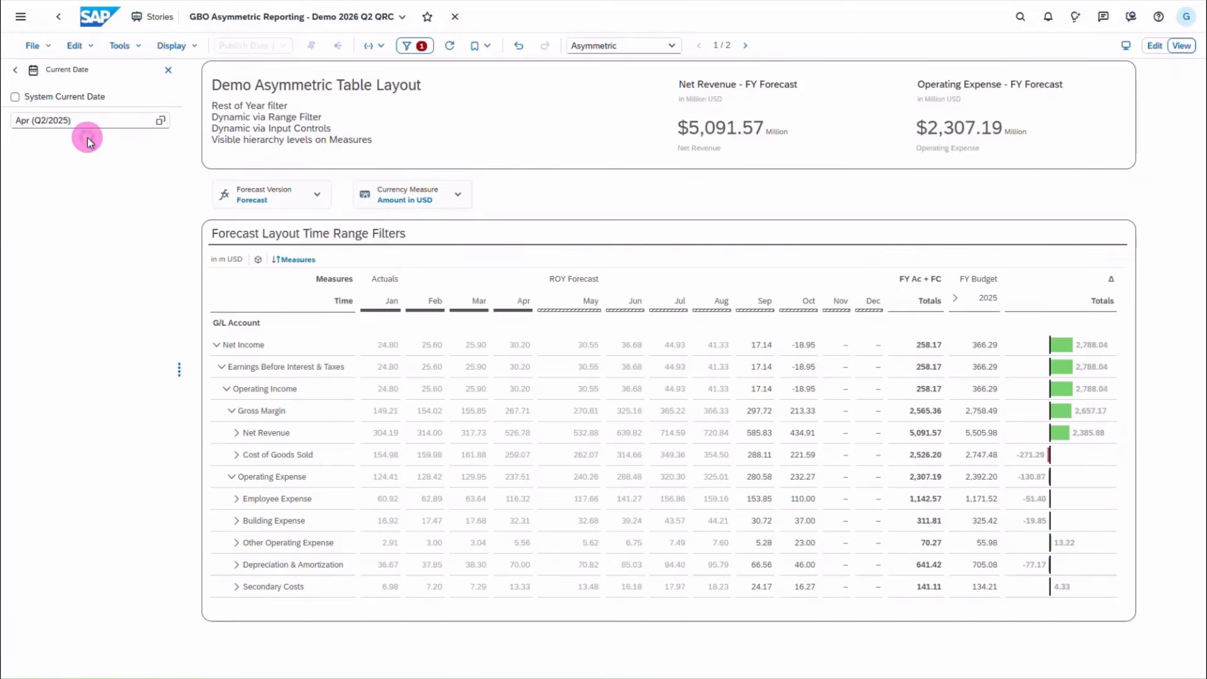
left_click(89, 126)
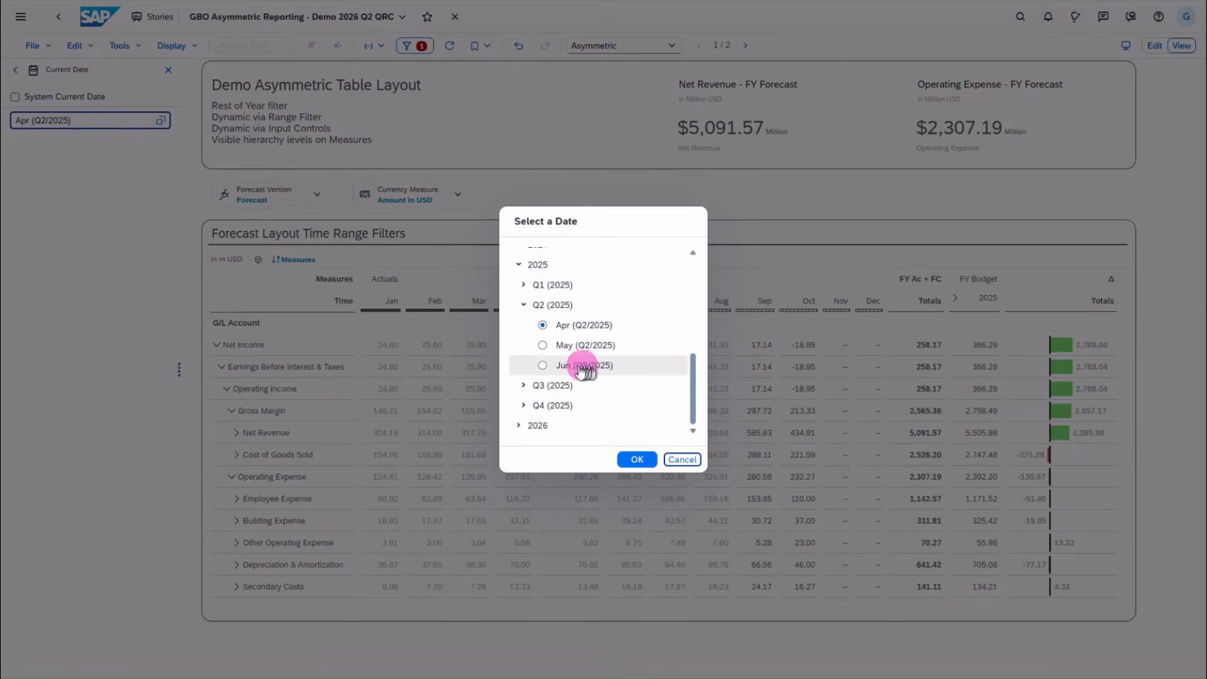
left_click(525, 386)
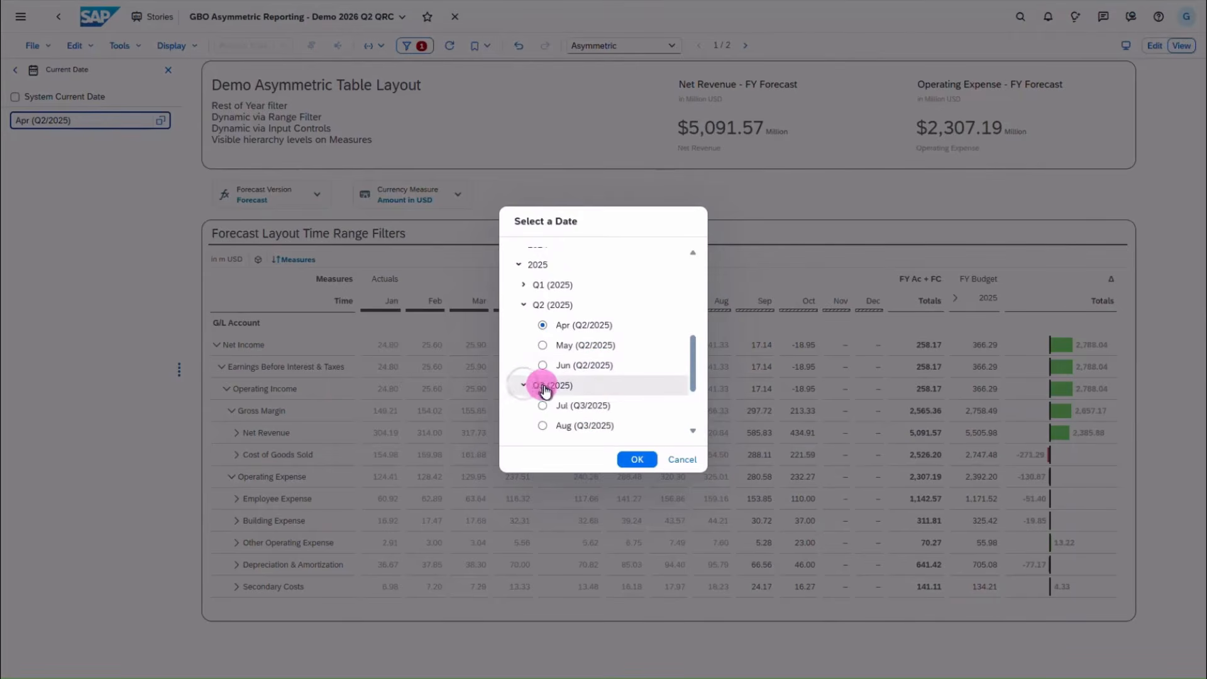
scroll(545, 380, "down", 2)
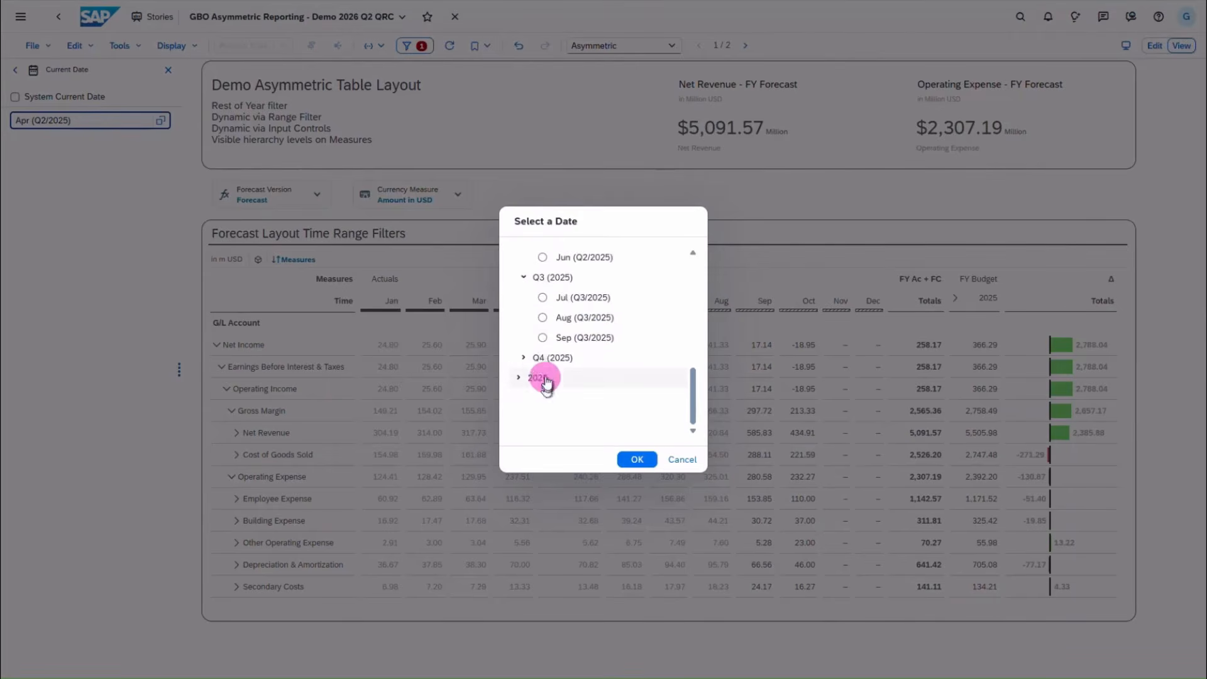
left_click(543, 298)
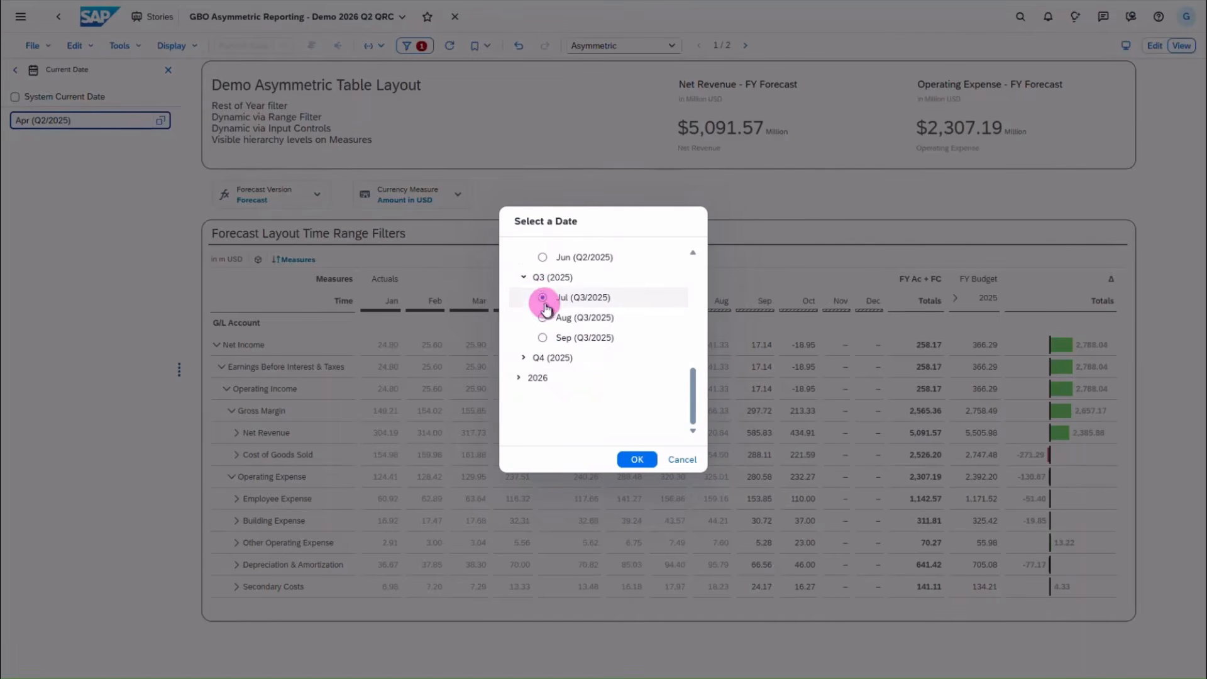
left_click(636, 460)
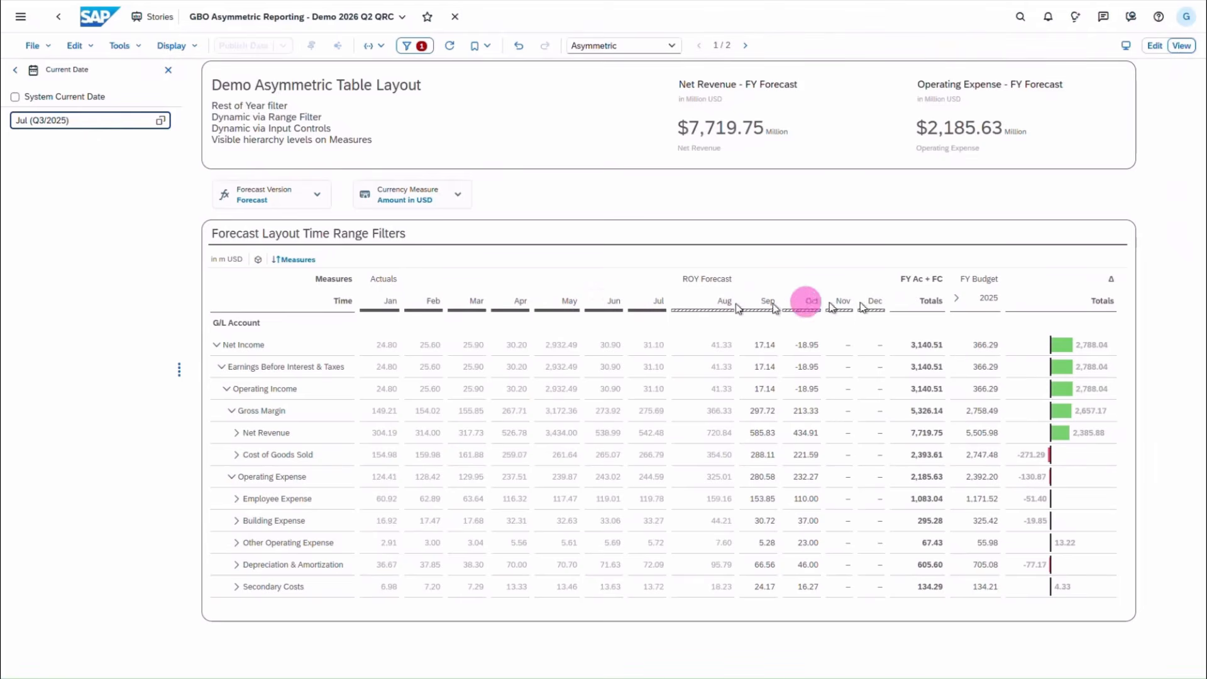
left_click(281, 194)
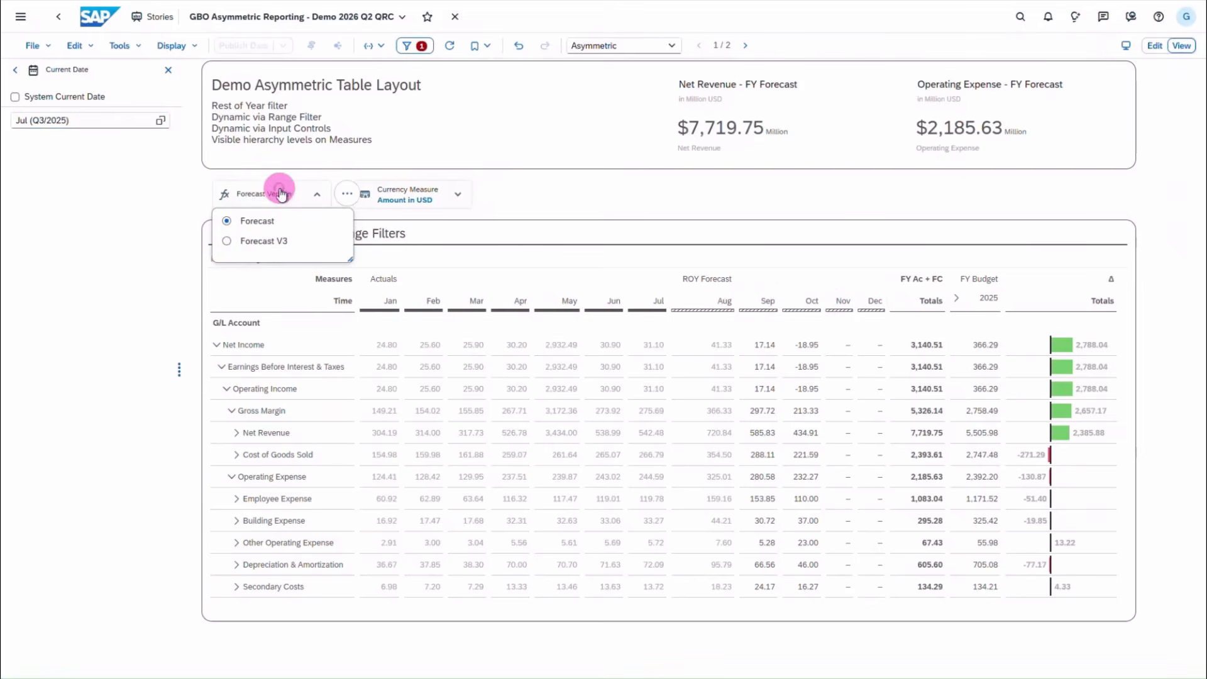
left_click(276, 243)
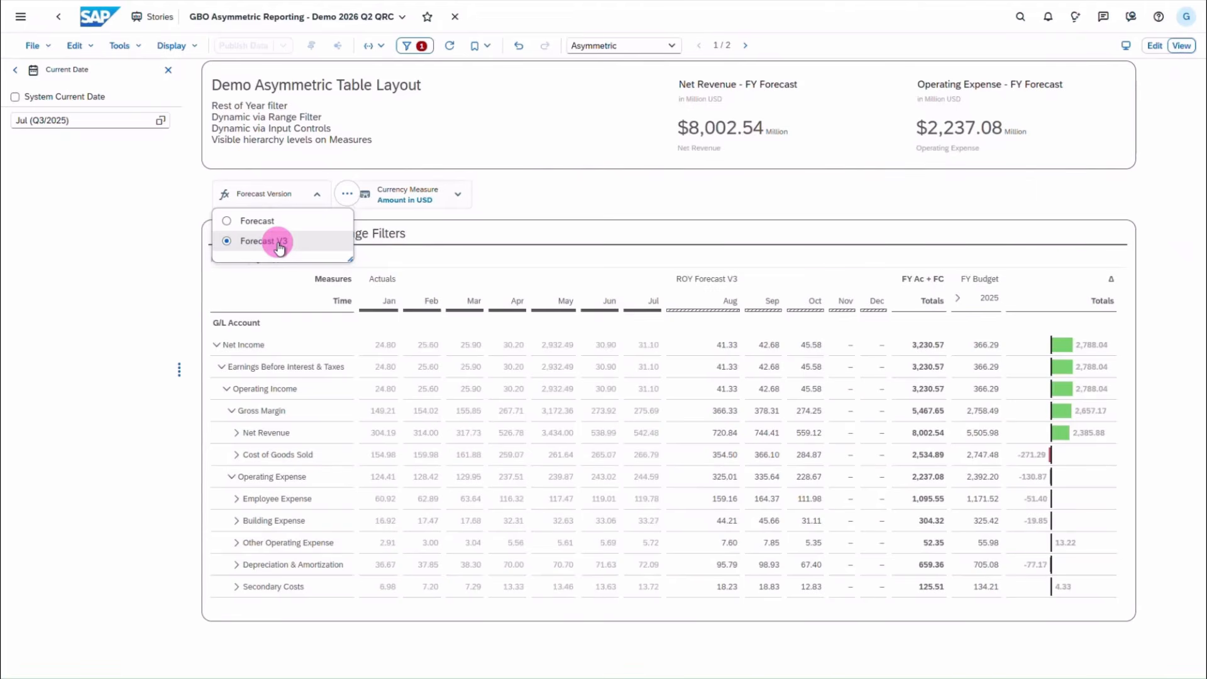
left_click(459, 208)
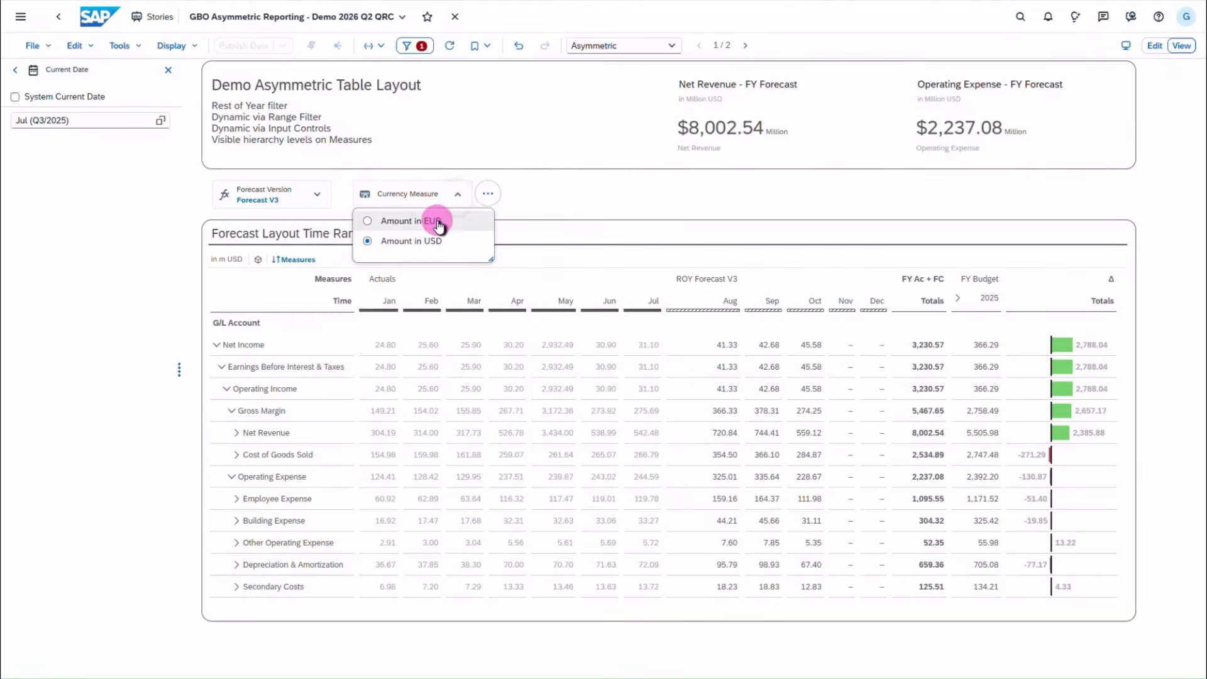
left_click(538, 205)
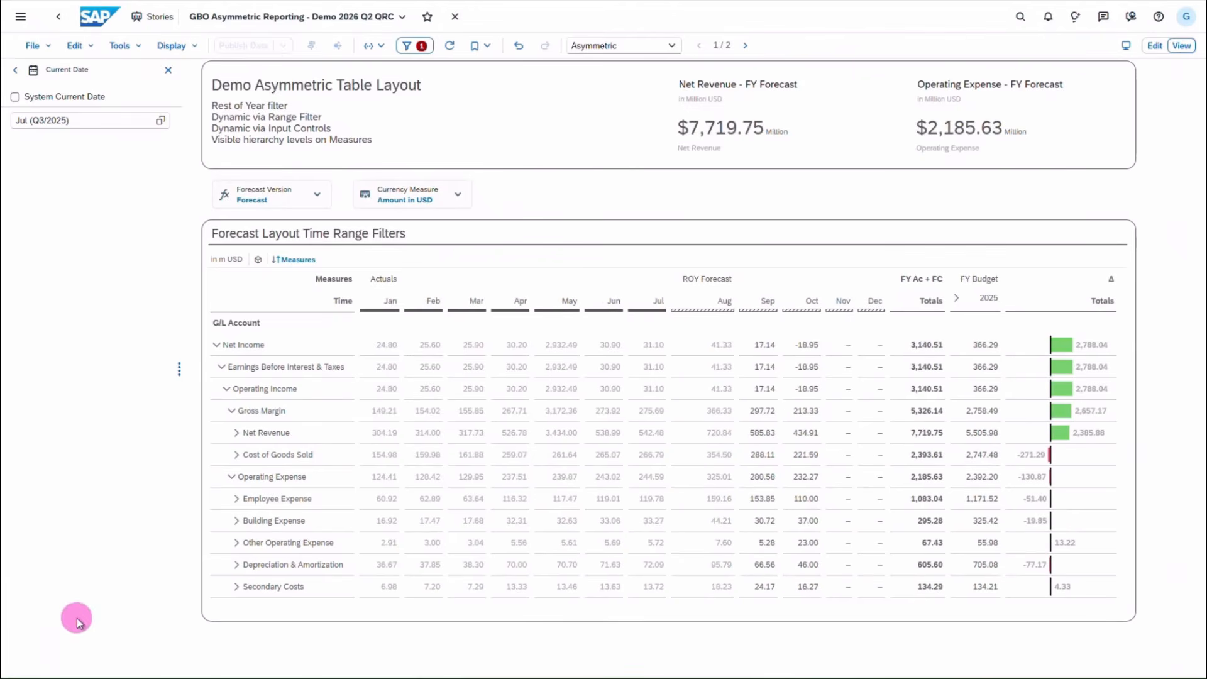
- Switch the story to edit mode and show the Forecast Layout table's Builder settings
left_click(15, 70)
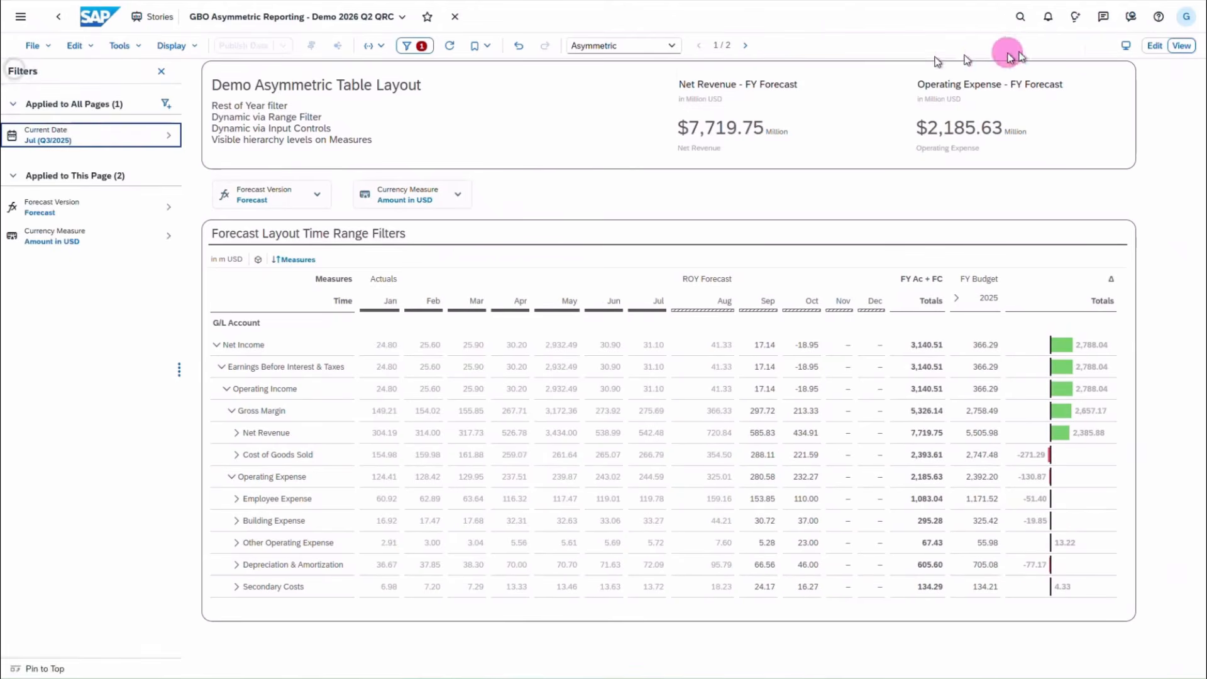
left_click(1154, 45)
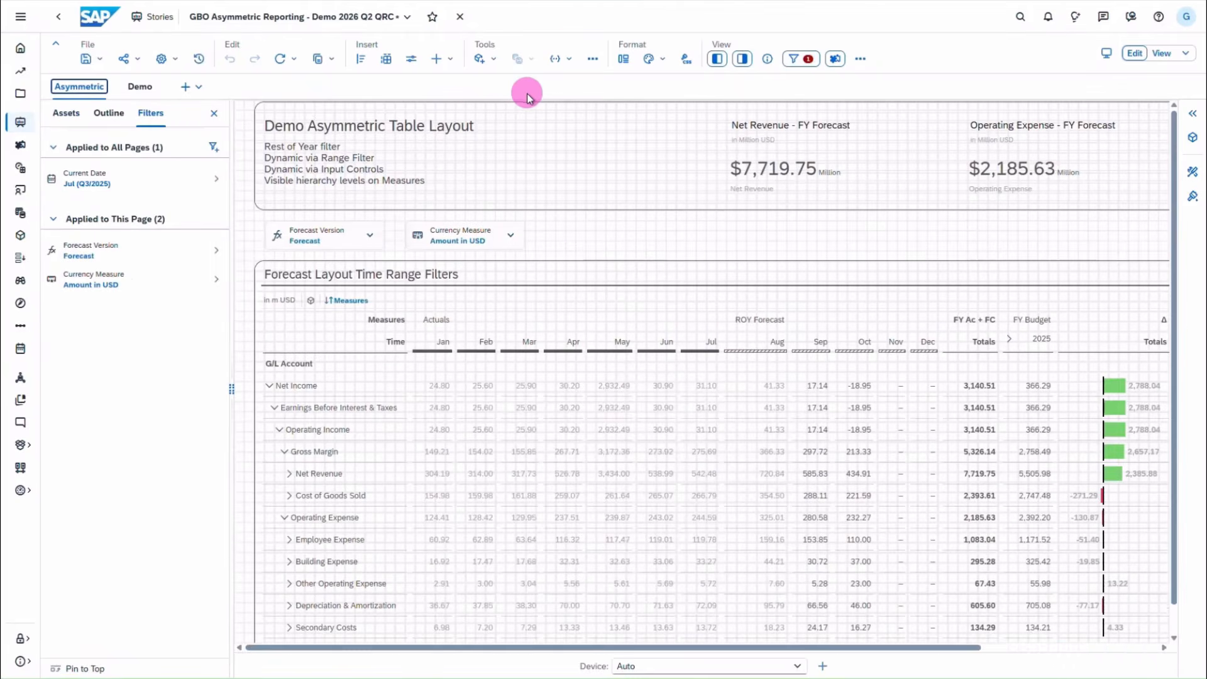
left_click(546, 295)
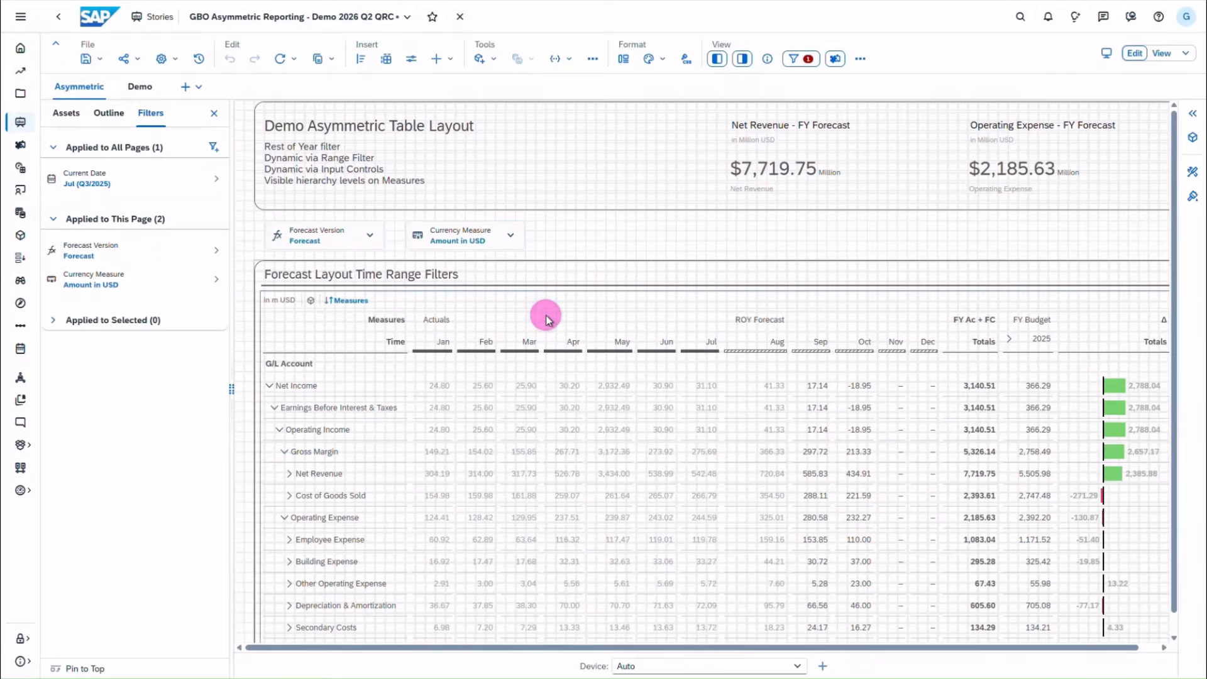
left_click(1193, 174)
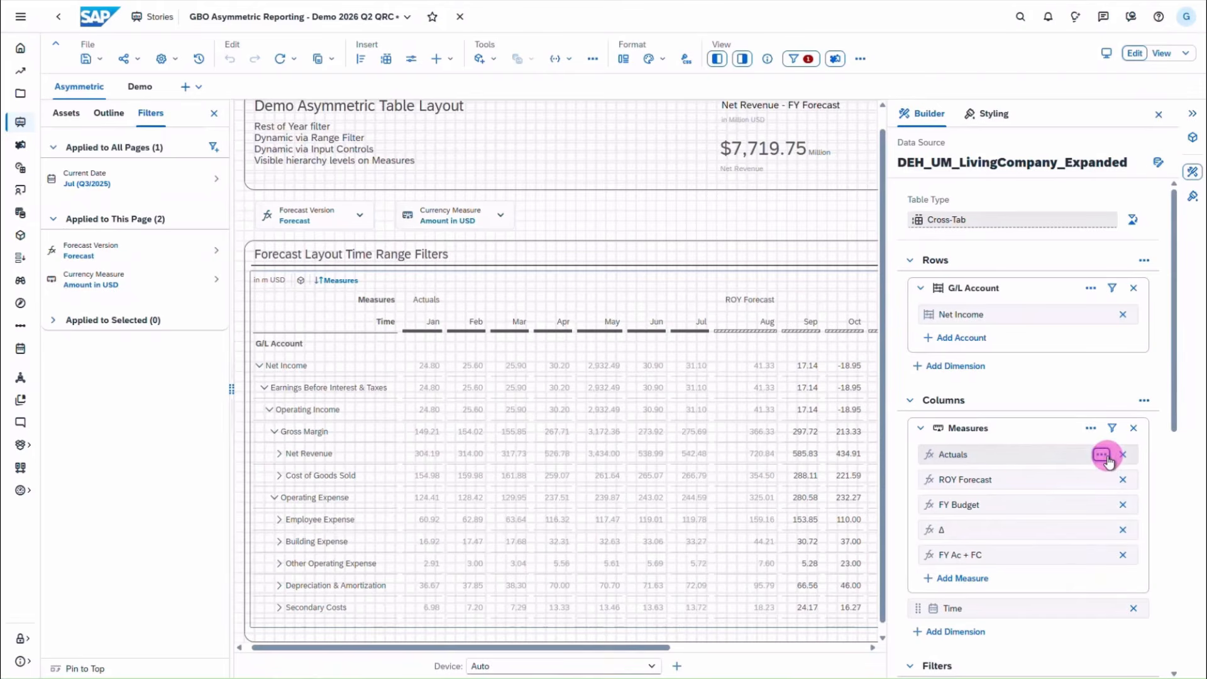
left_click(1101, 455)
left_click(1070, 497)
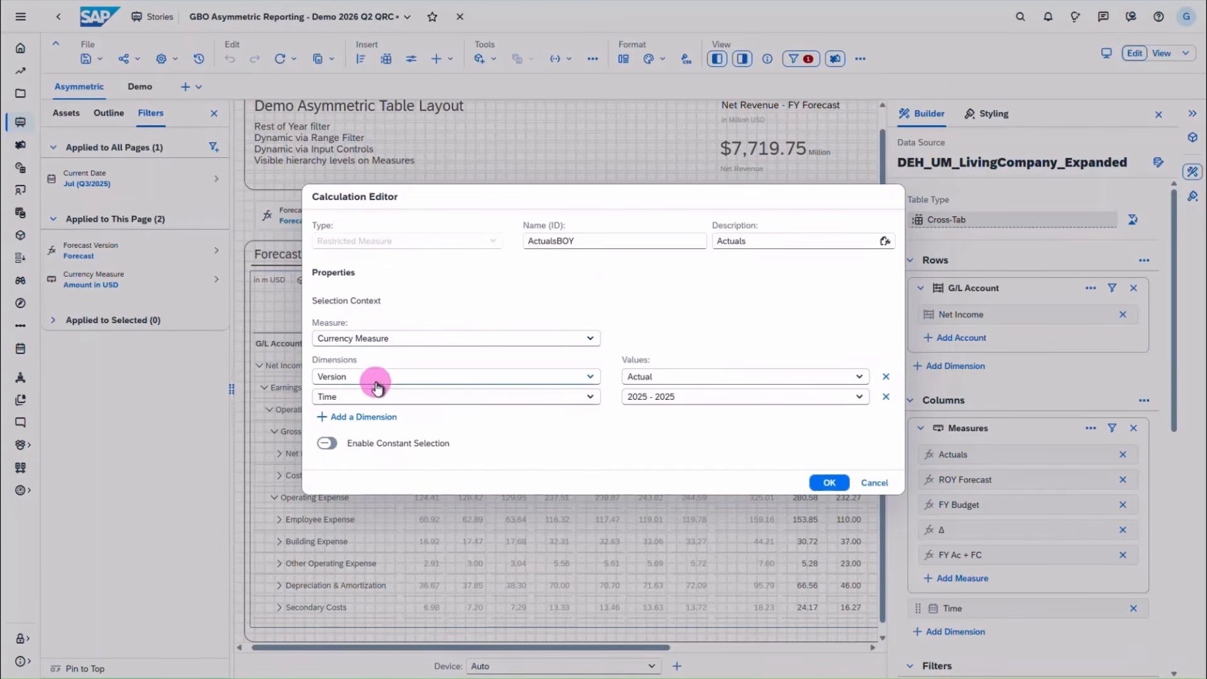
left_click(861, 397)
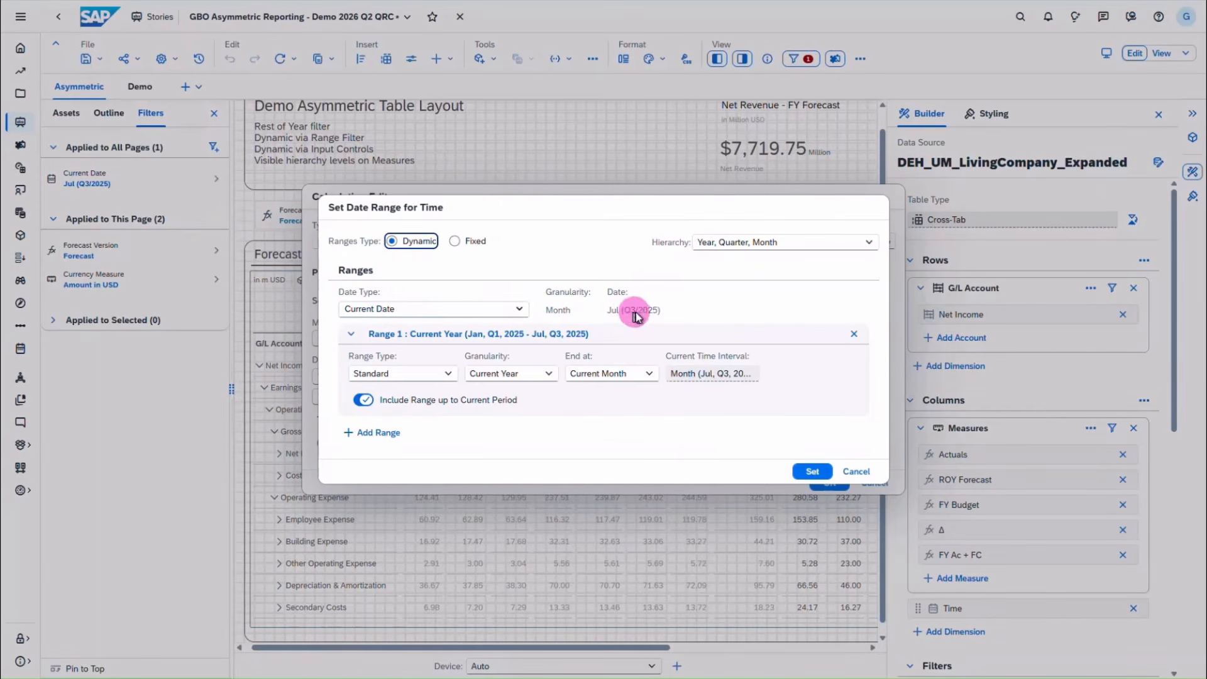
left_click(364, 400)
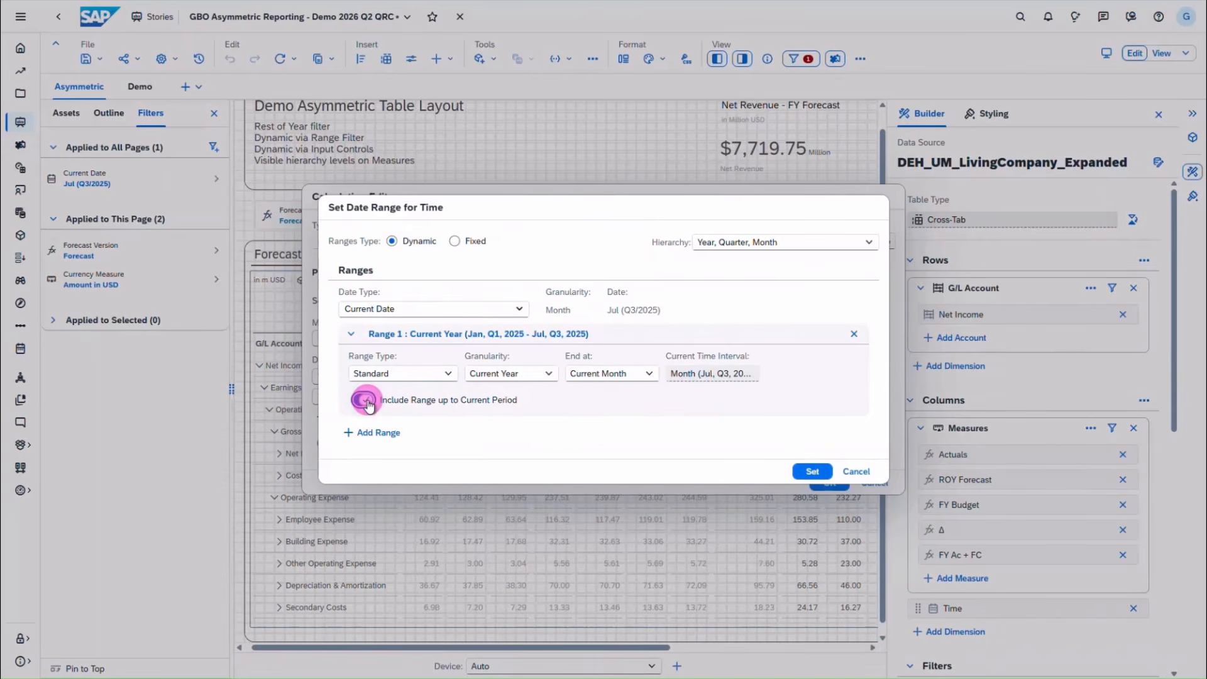
left_click(854, 470)
left_click(875, 483)
mouse_move(1037, 478)
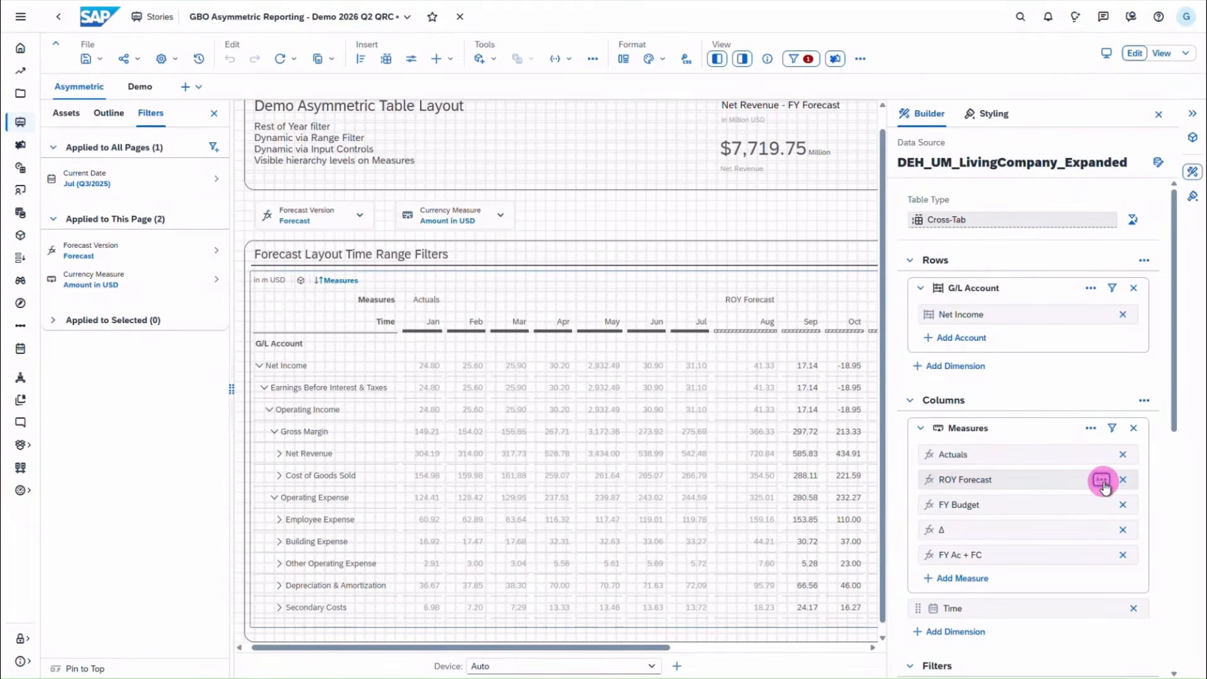
- Open the ROY Forecast calculation and tie its version to the Forecast Version input control
left_click(1102, 481)
left_click(1060, 518)
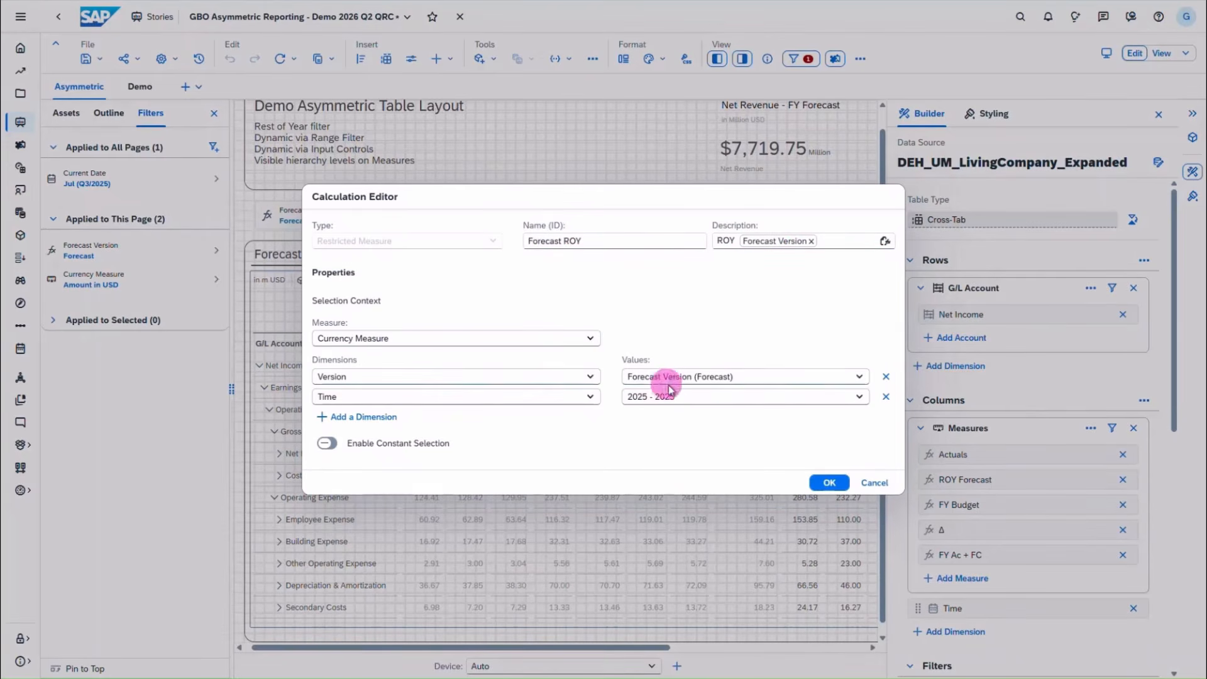
left_click(860, 377)
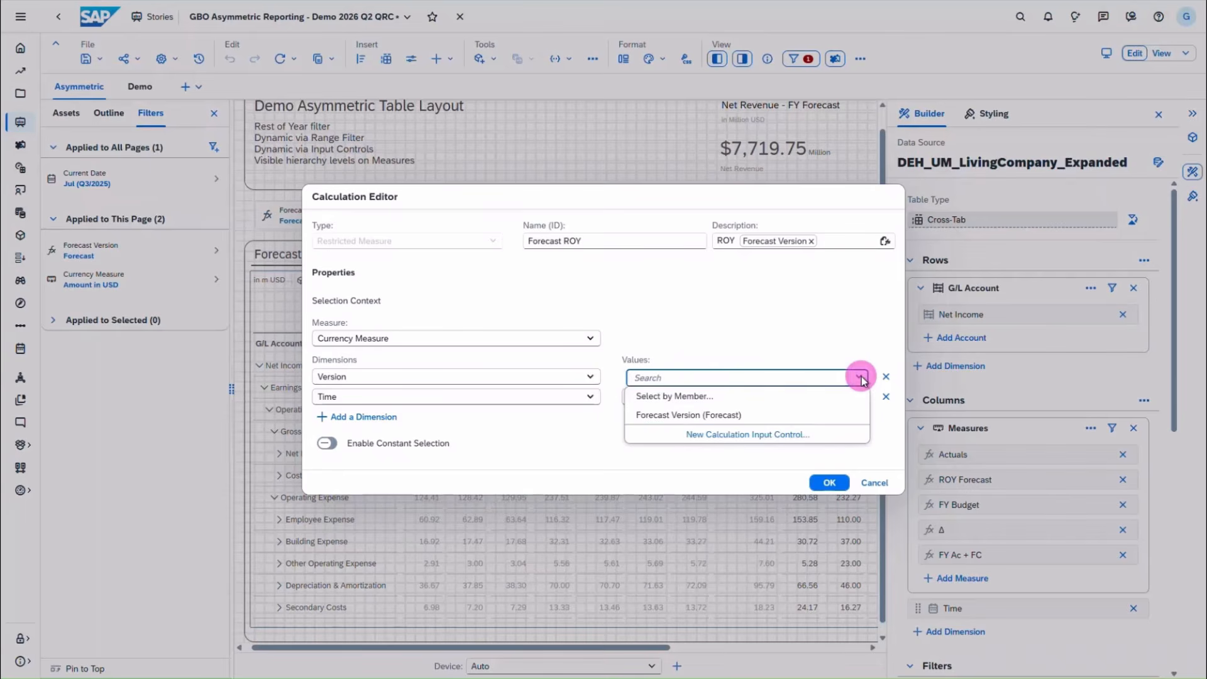
left_click(730, 420)
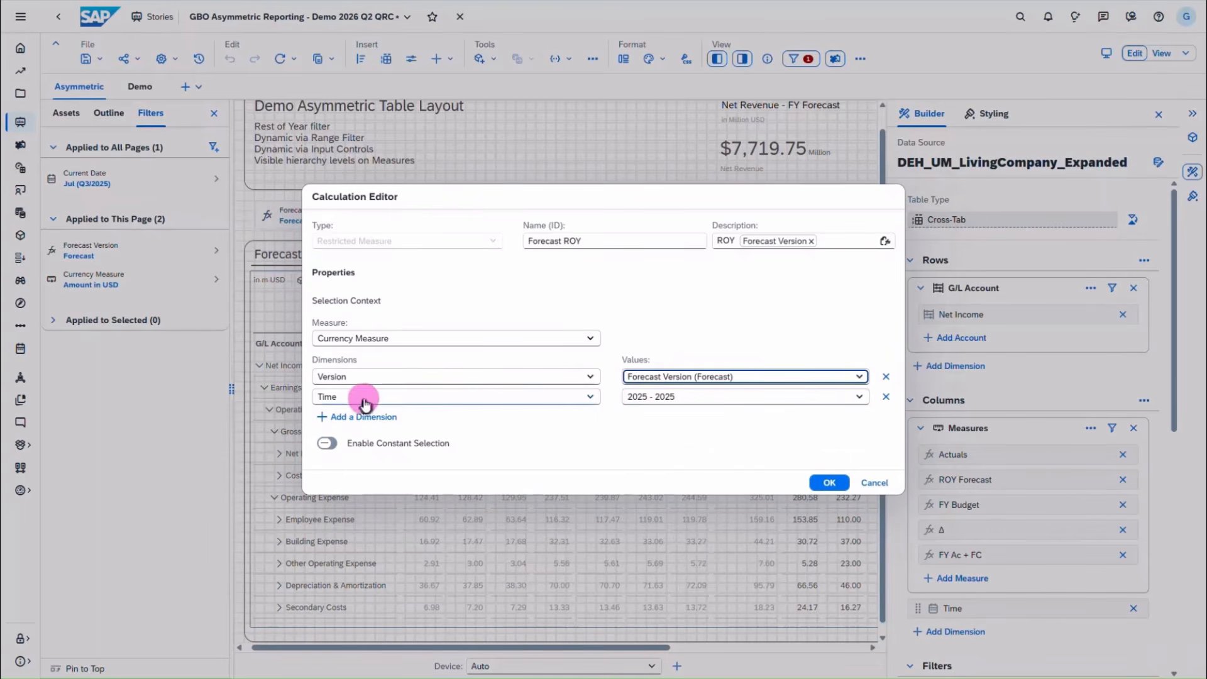
- Review ROY Forecast's rest-of-year range starting next month, then cancel both dialogs unchanged
left_click(850, 400)
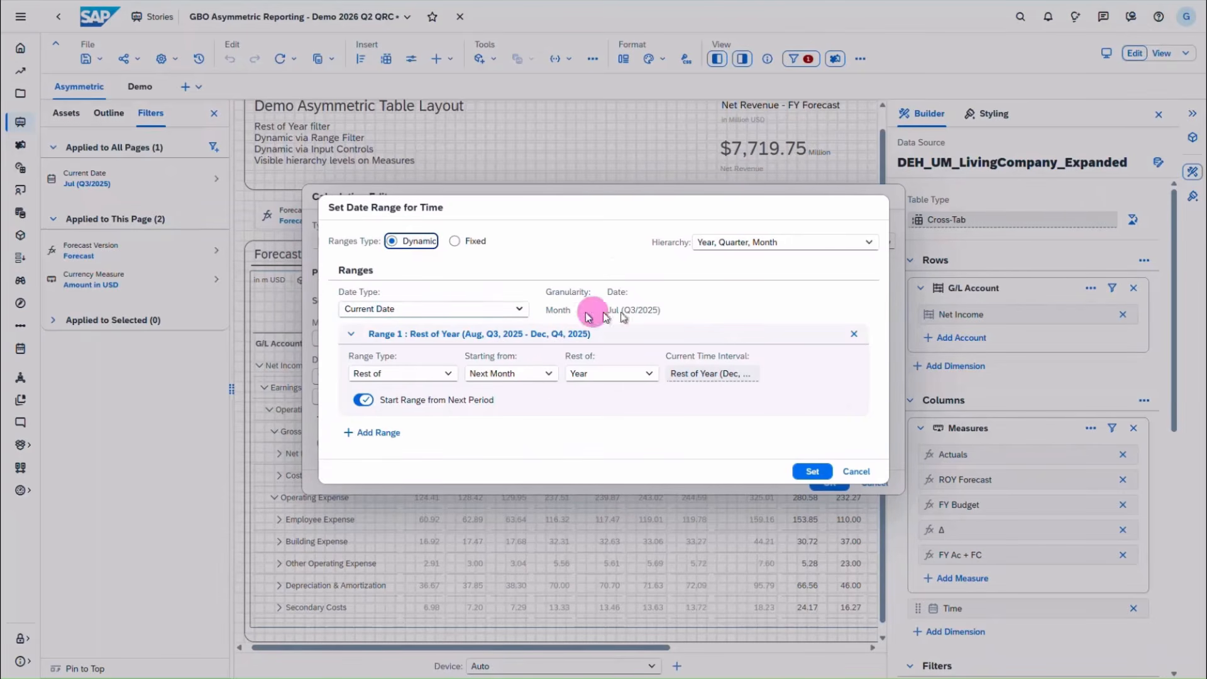
left_click(383, 376)
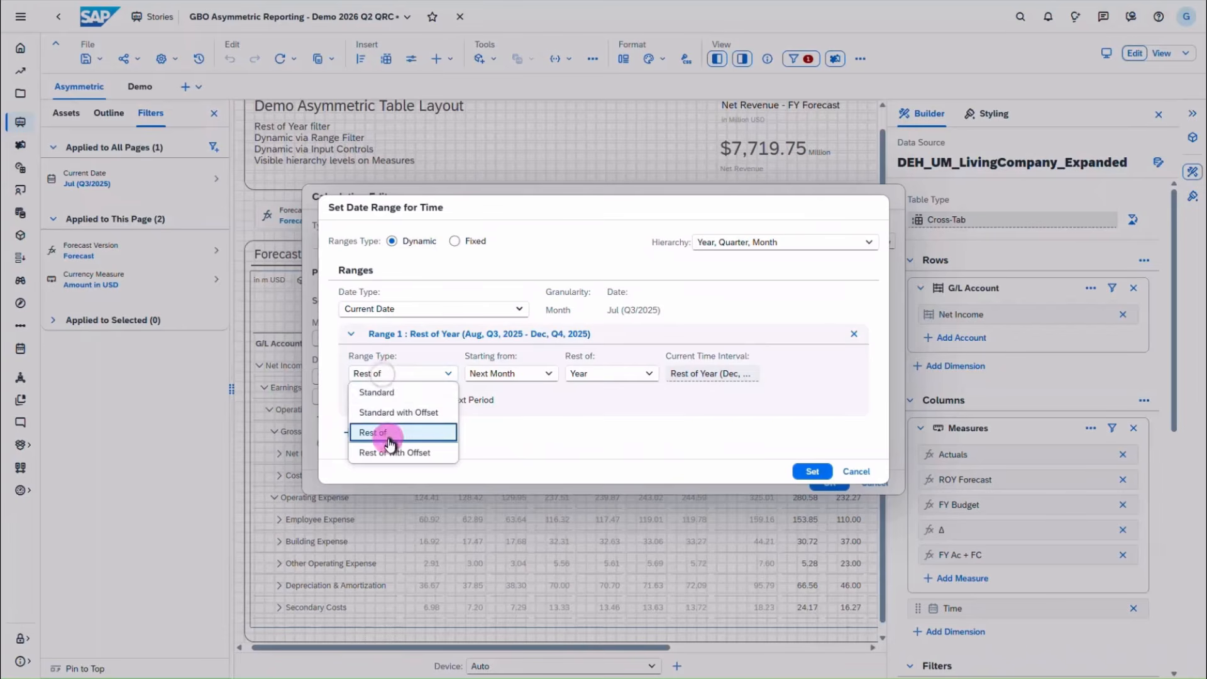
left_click(385, 433)
left_click(365, 400)
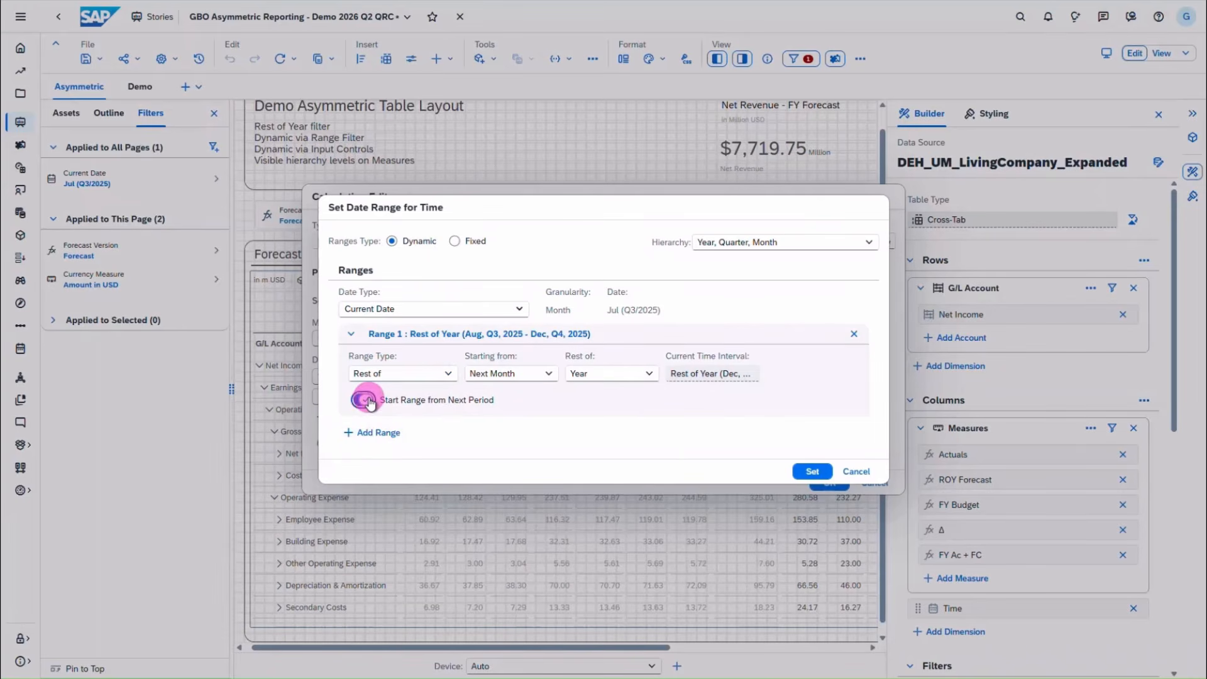
left_click(369, 402)
left_click(857, 473)
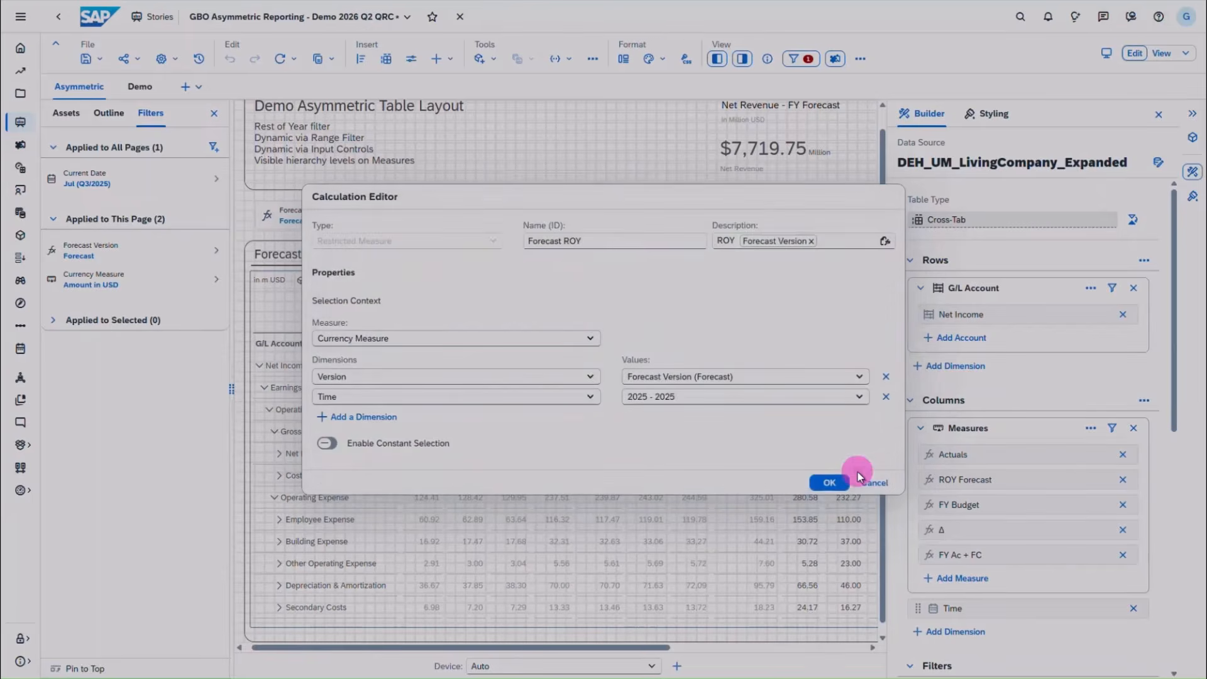
left_click(874, 483)
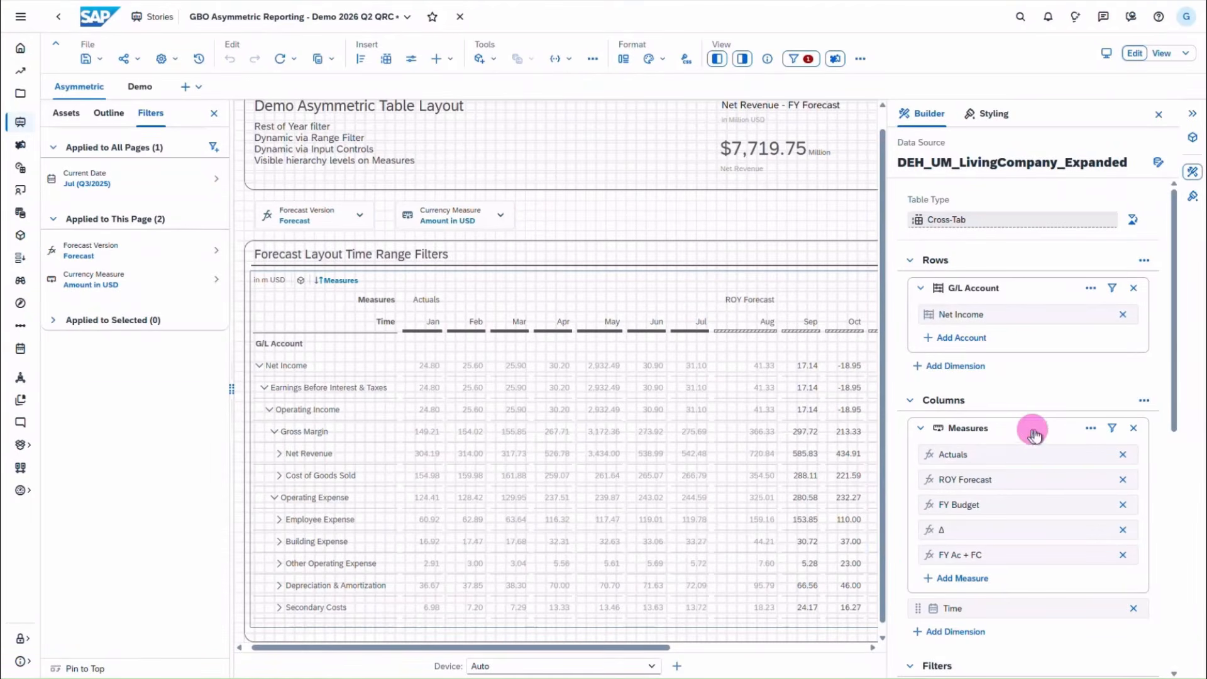
left_click(1092, 430)
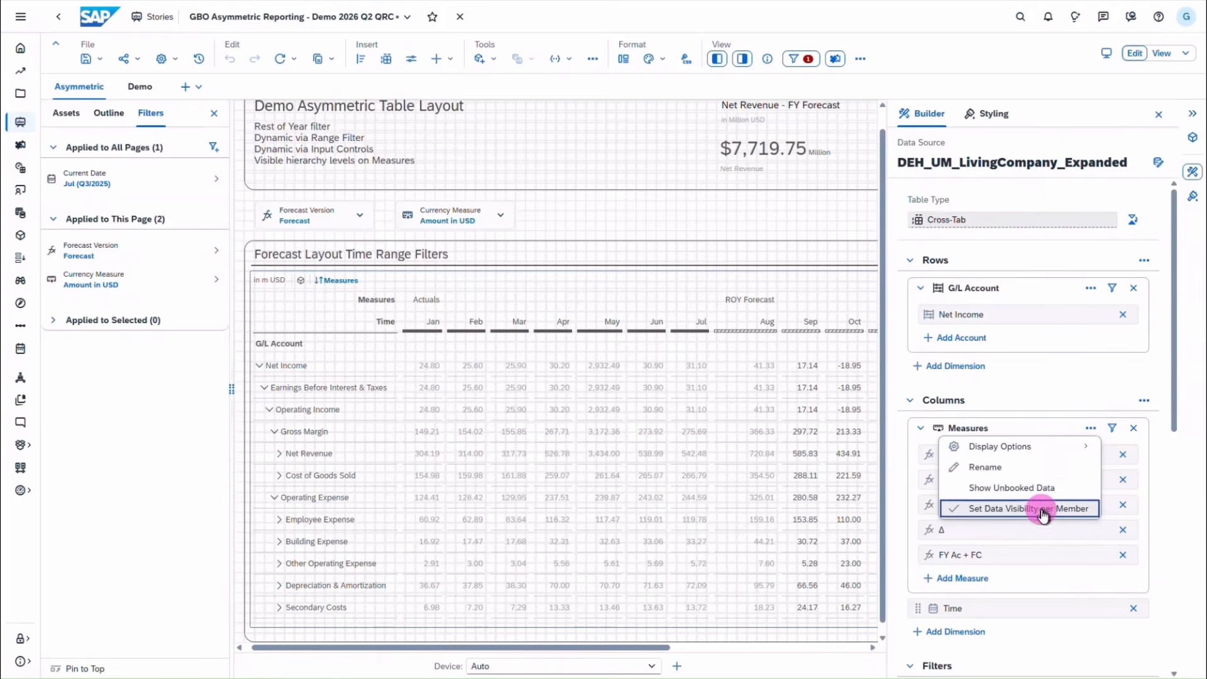
left_click(897, 425)
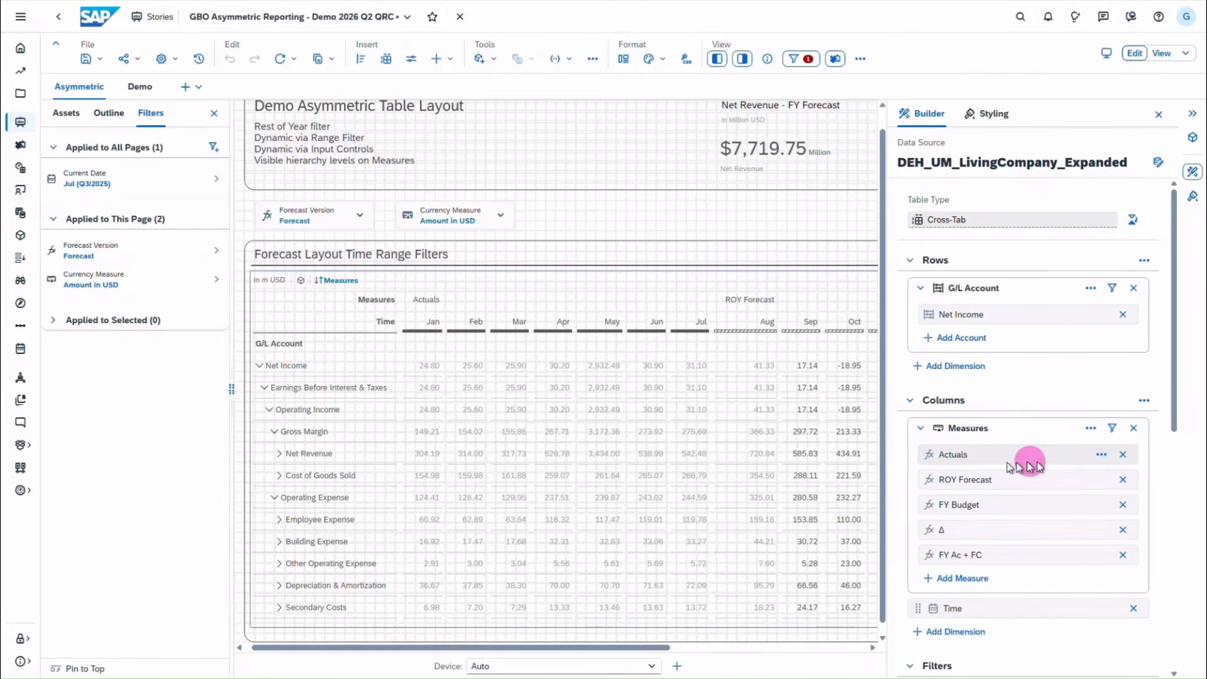
left_click(1102, 455)
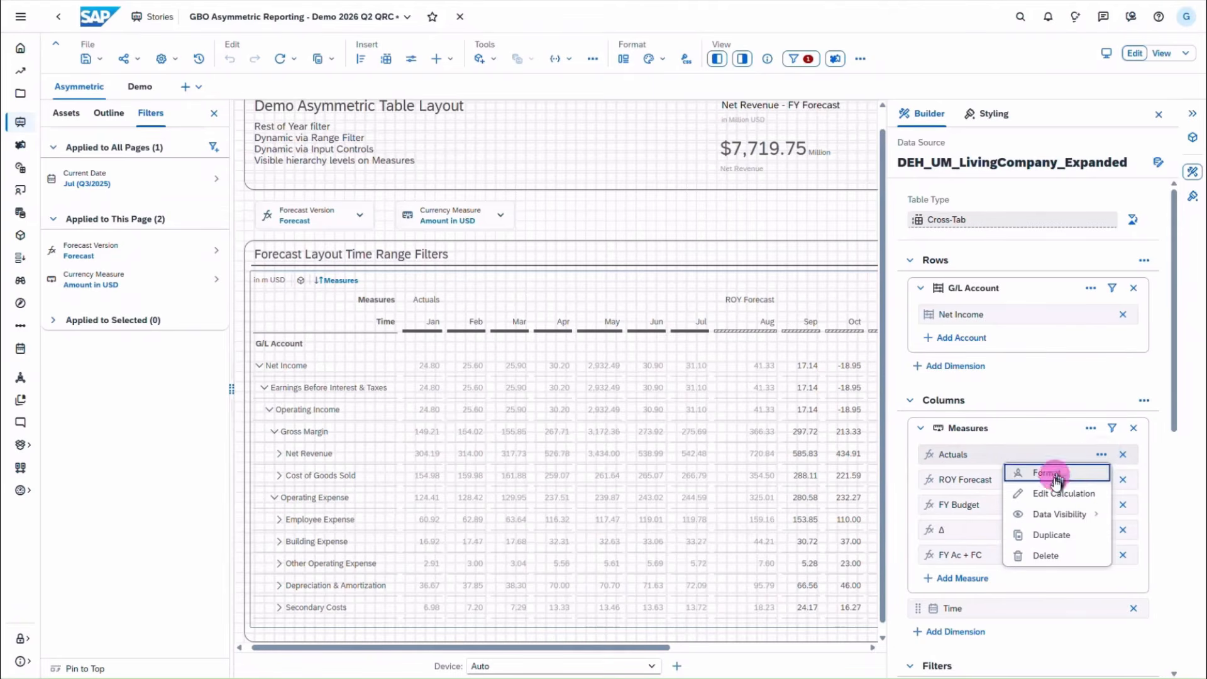
mouse_move(1056, 519)
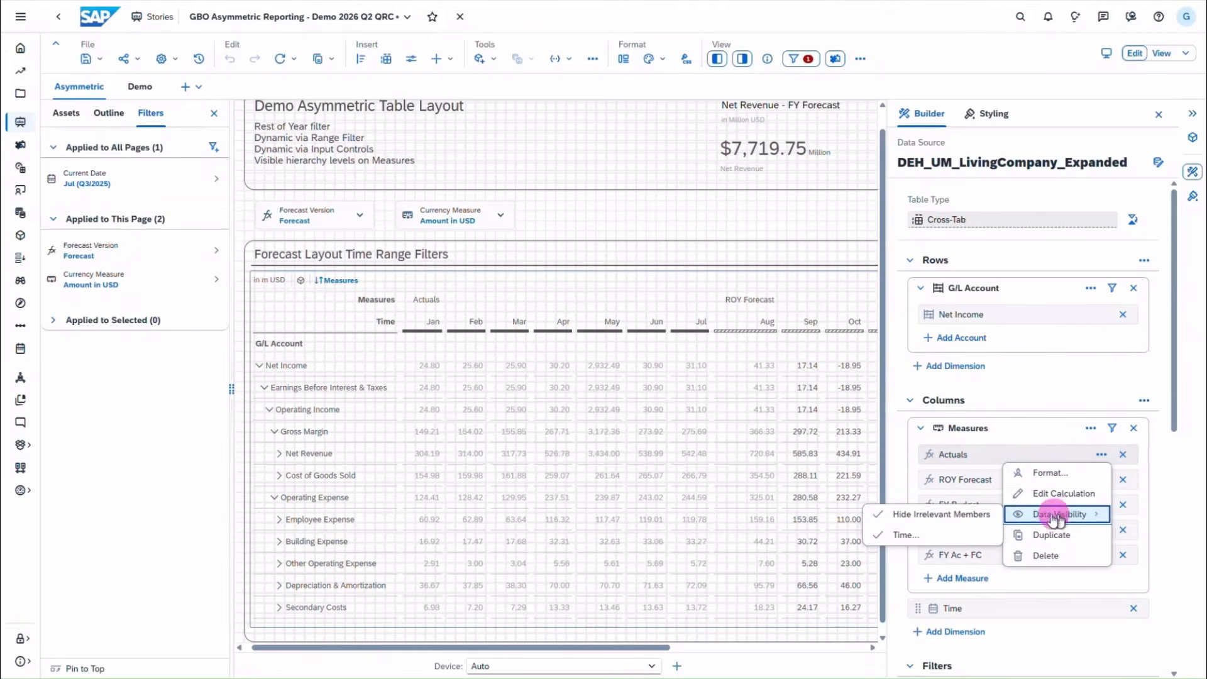
left_click(928, 536)
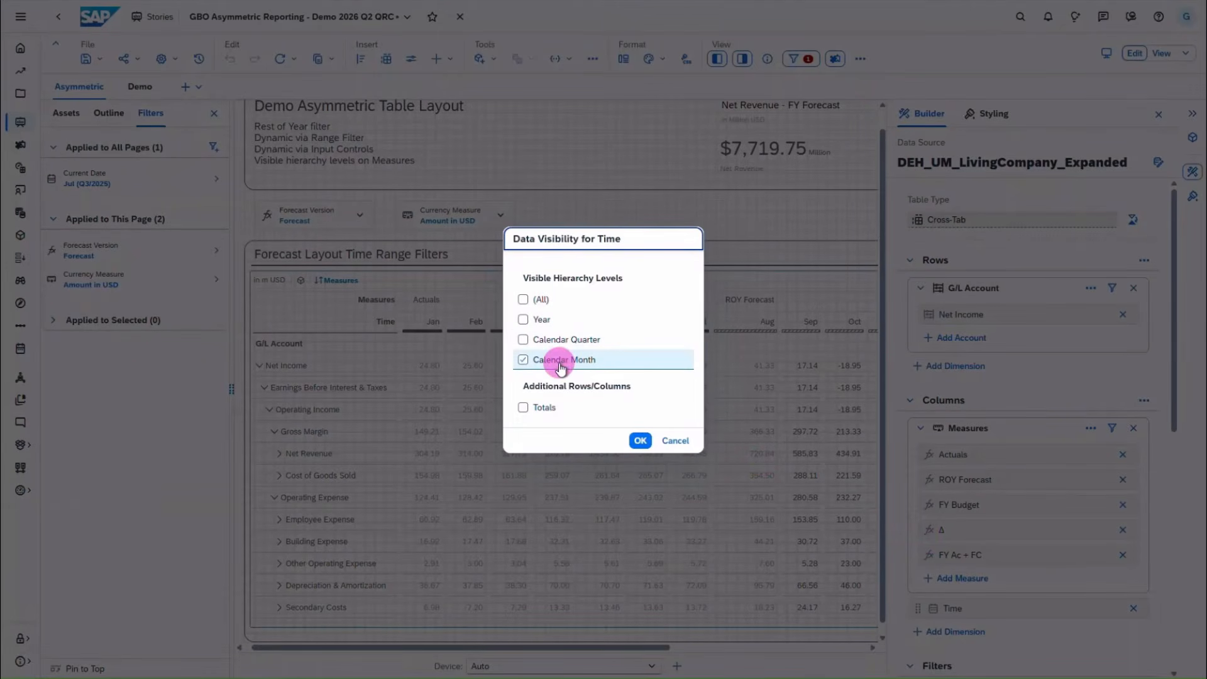
left_click(679, 446)
left_click(676, 441)
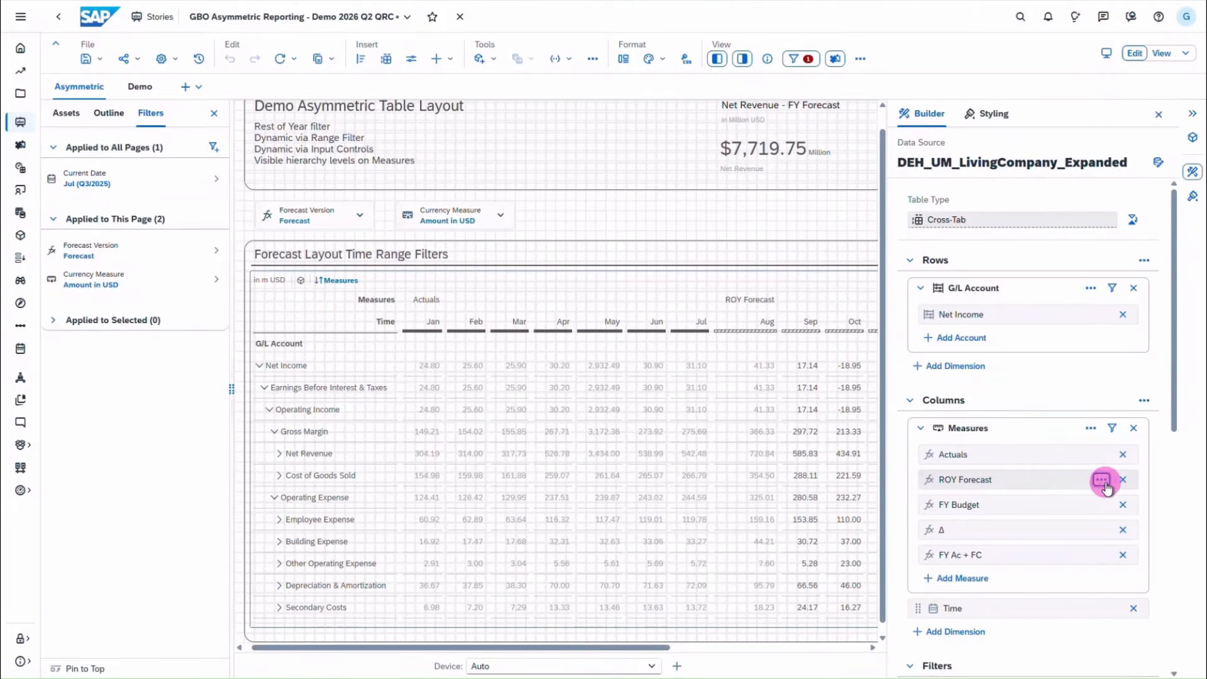
left_click(1105, 482)
left_click(1077, 542)
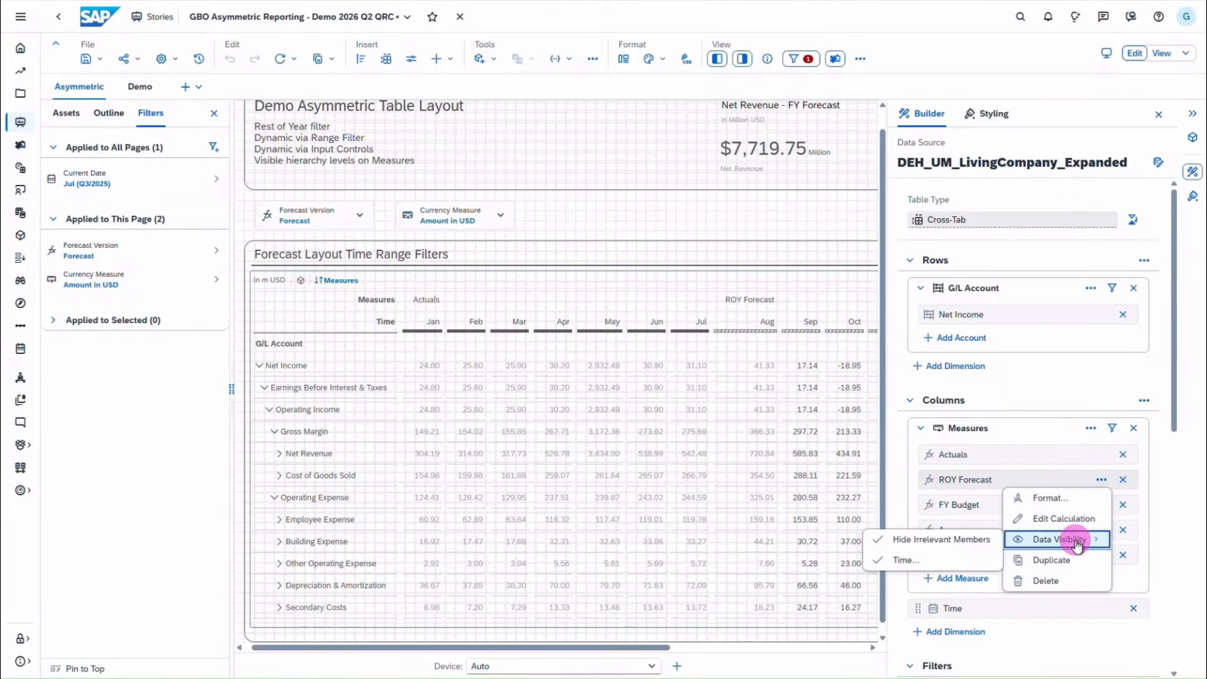
left_click(911, 561)
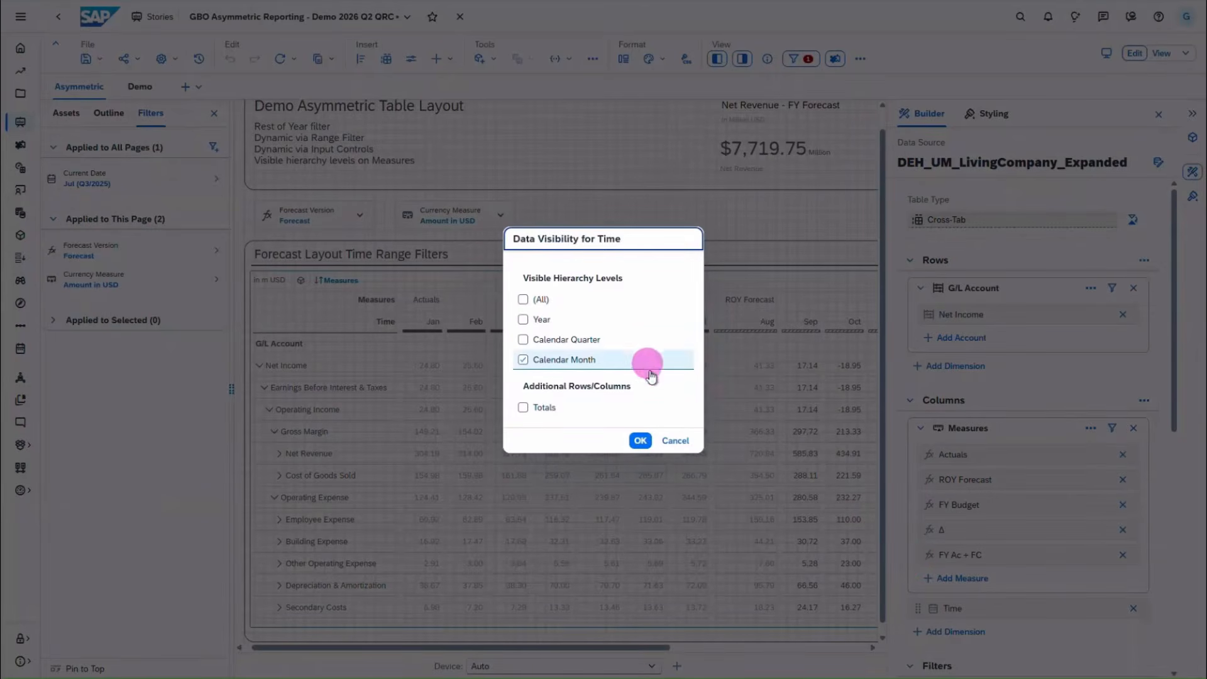
left_click(682, 445)
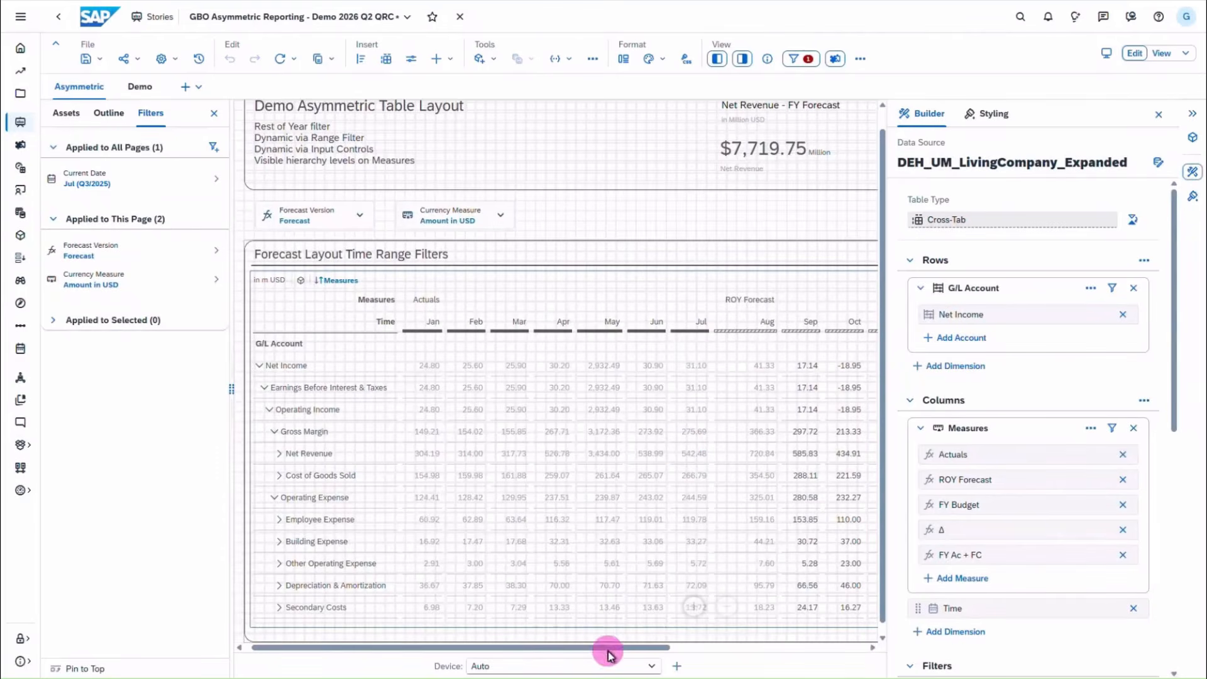
- Expand FY Budget 2025 into quarterly columns and review FY Budget's time visibility setting
left_click_drag(607, 653, 786, 641)
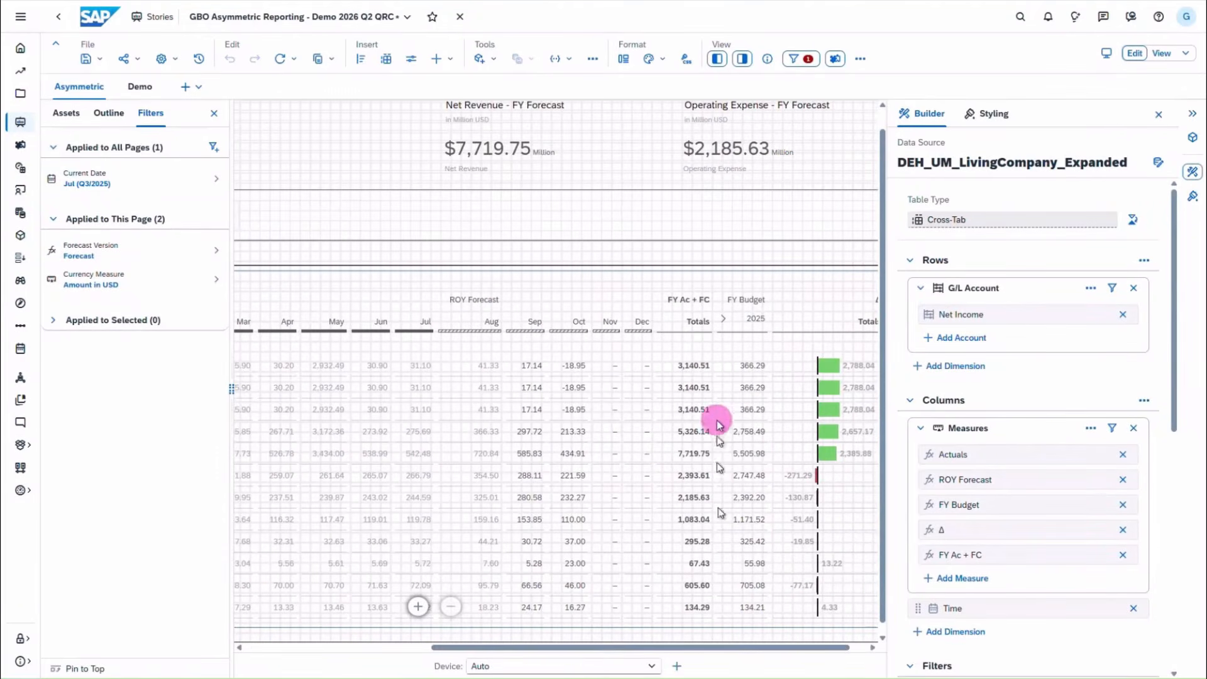
left_click(723, 318)
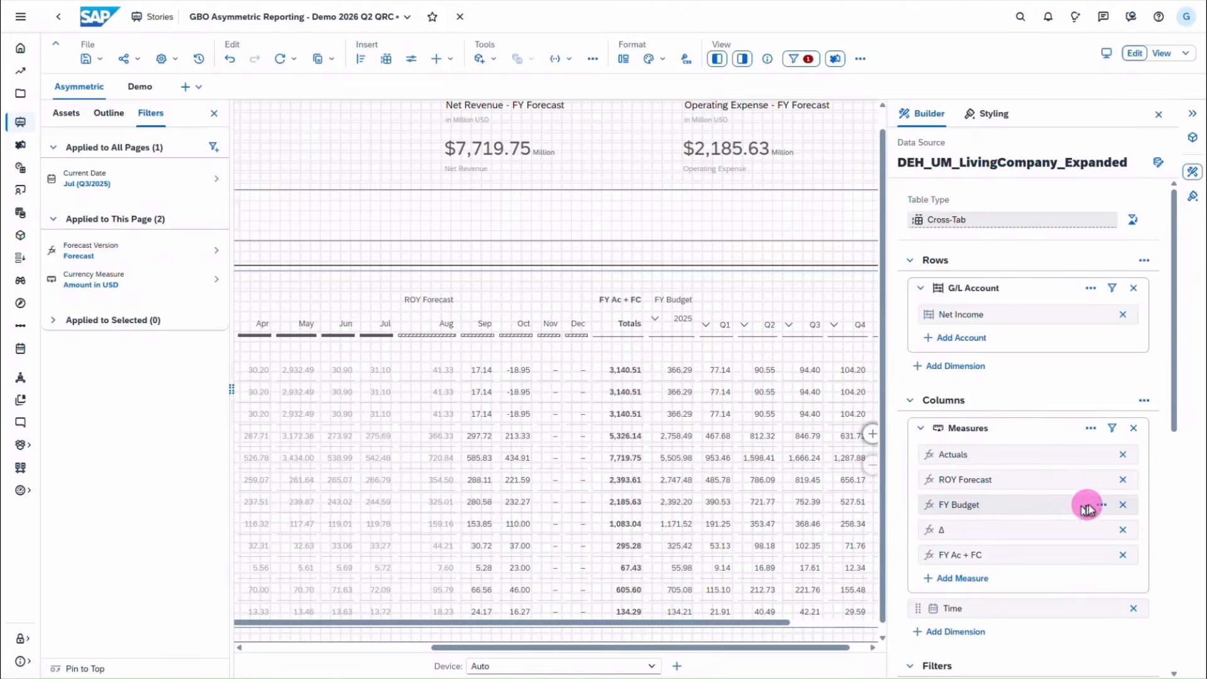
left_click(1102, 505)
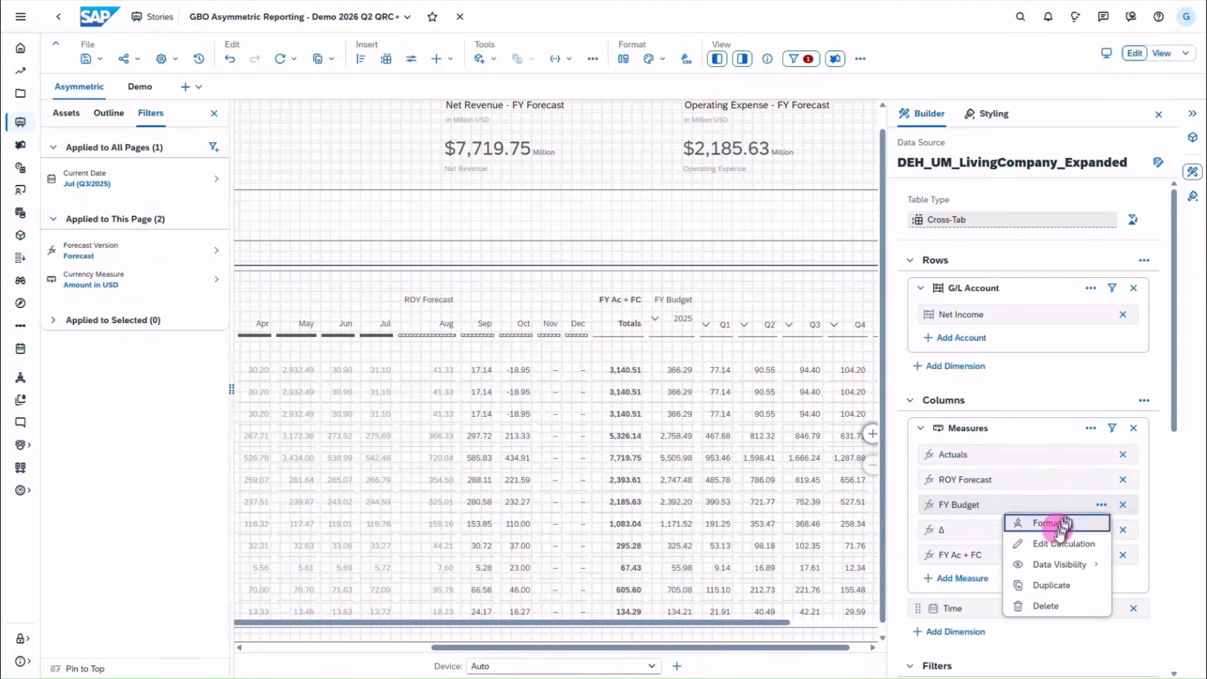
mouse_move(1059, 564)
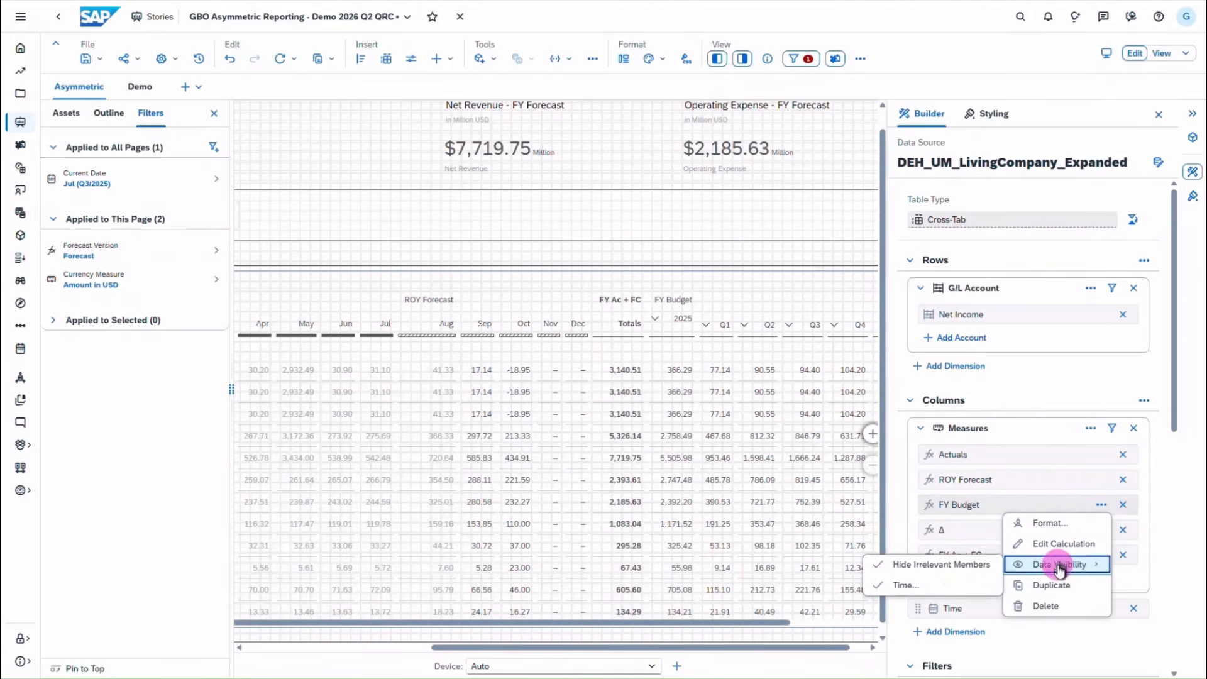
left_click(905, 586)
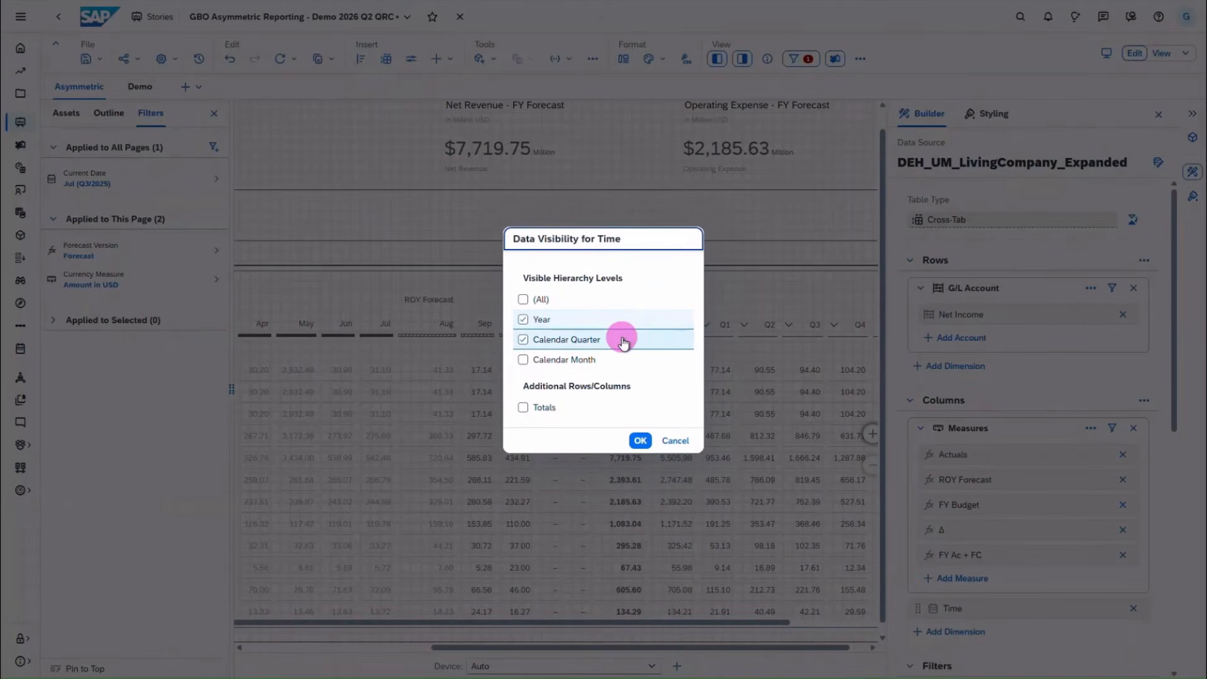
left_click(683, 440)
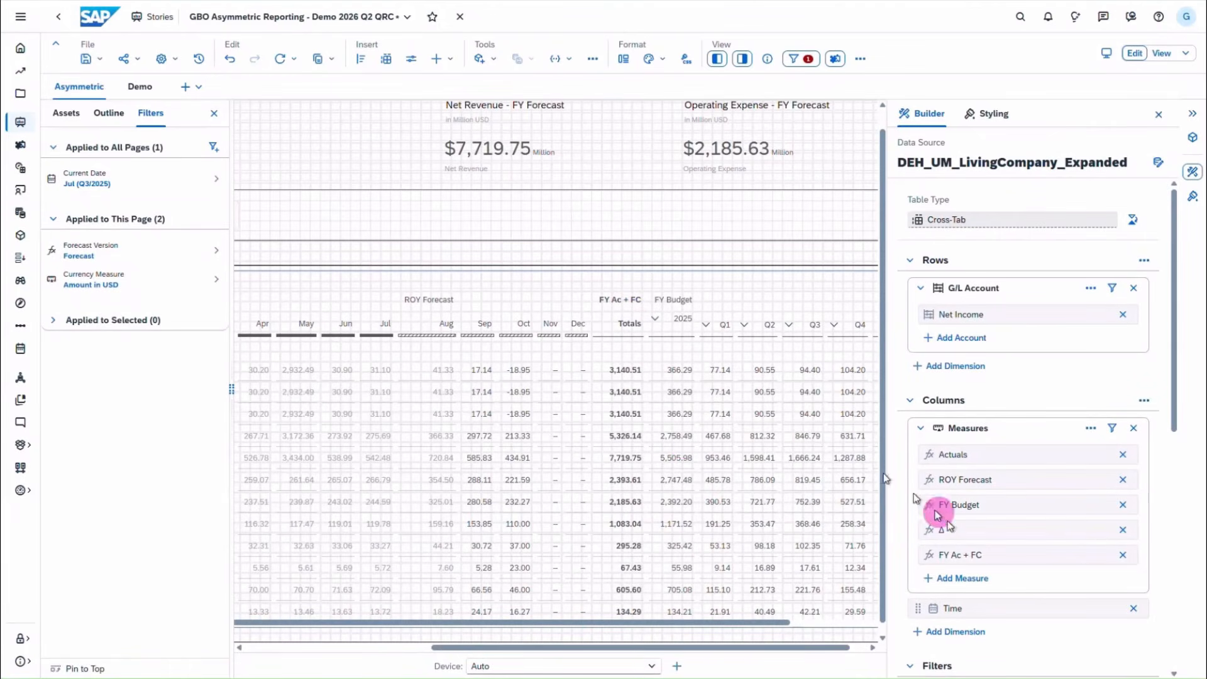
- Review FY Ac + FC's time visibility (Totals only) and close the Builder panel
left_click(1101, 555)
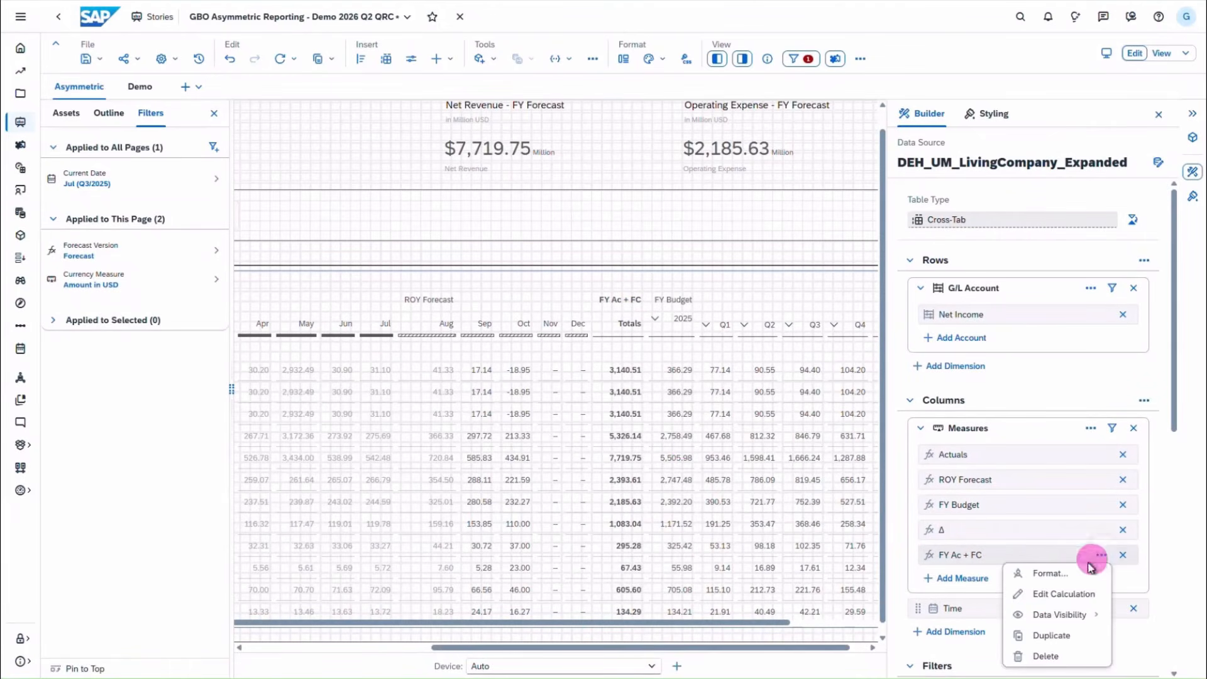
mouse_move(1073, 614)
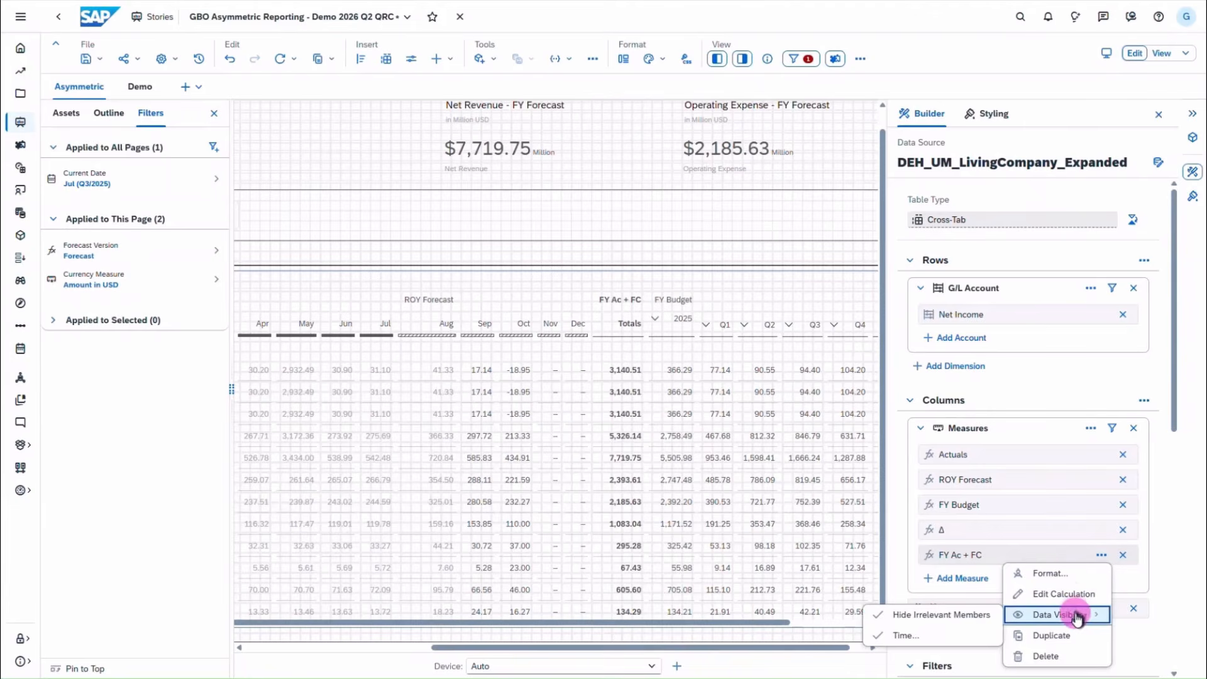
left_click(914, 633)
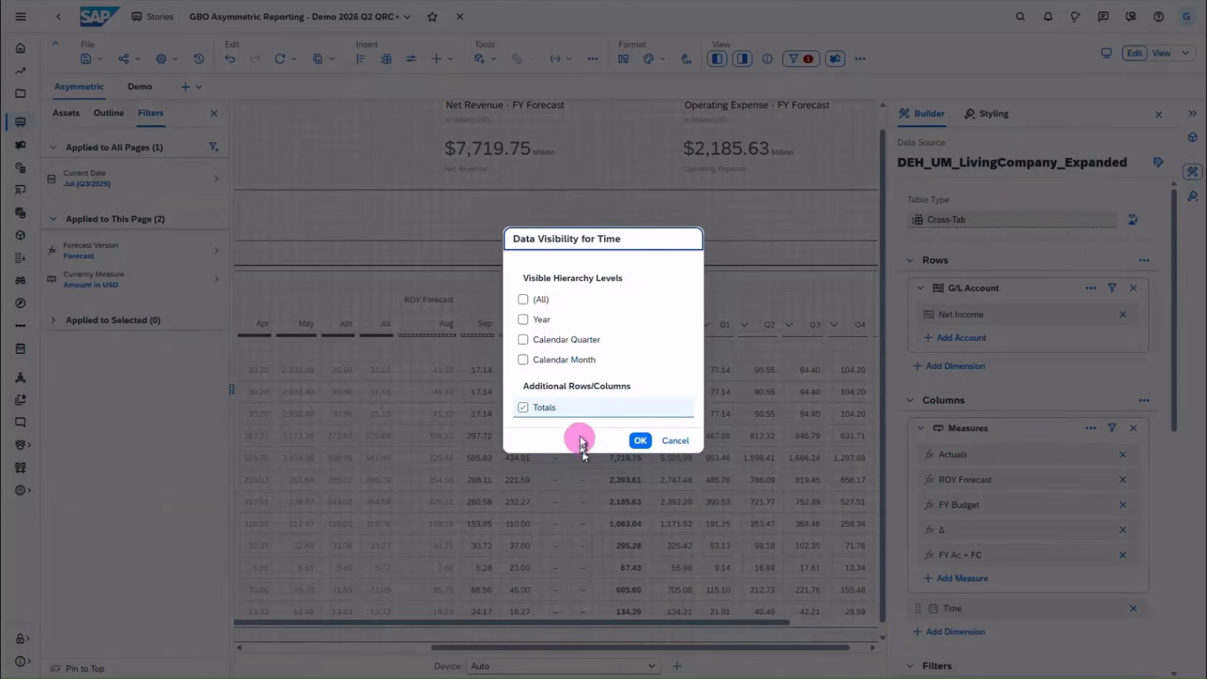
left_click(680, 444)
left_click(1194, 172)
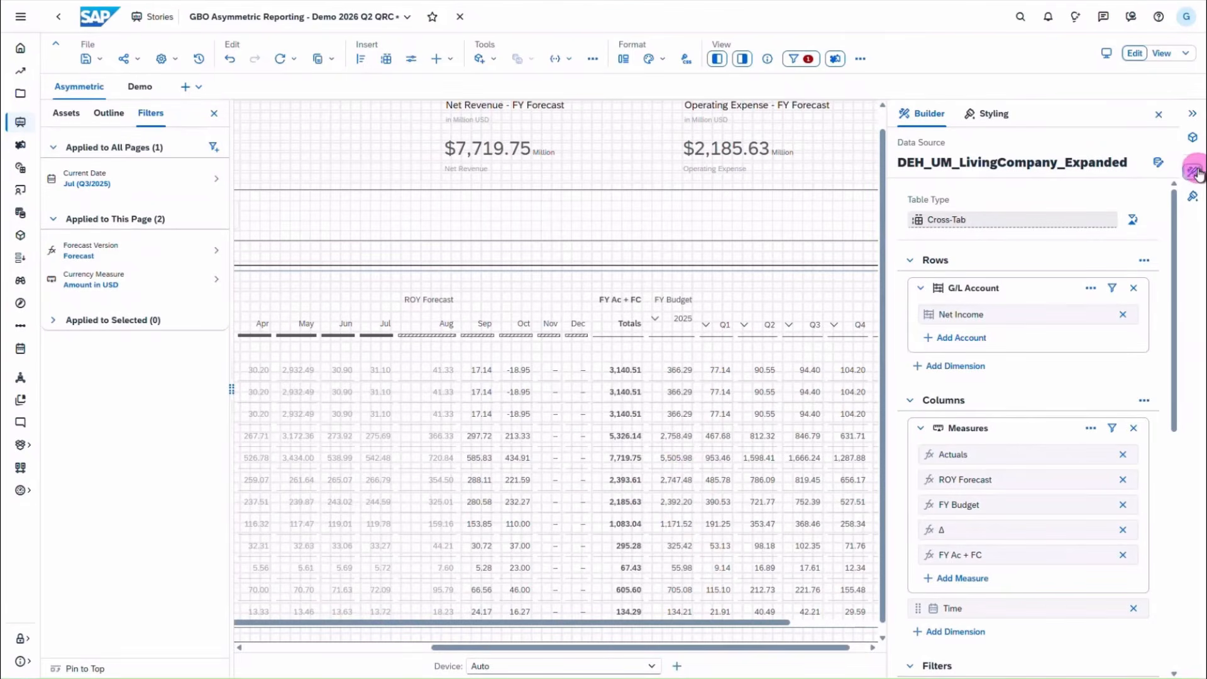
- Collapse FY Budget to a single 2025 column and advance to the rest-of-period slide
left_click(215, 114)
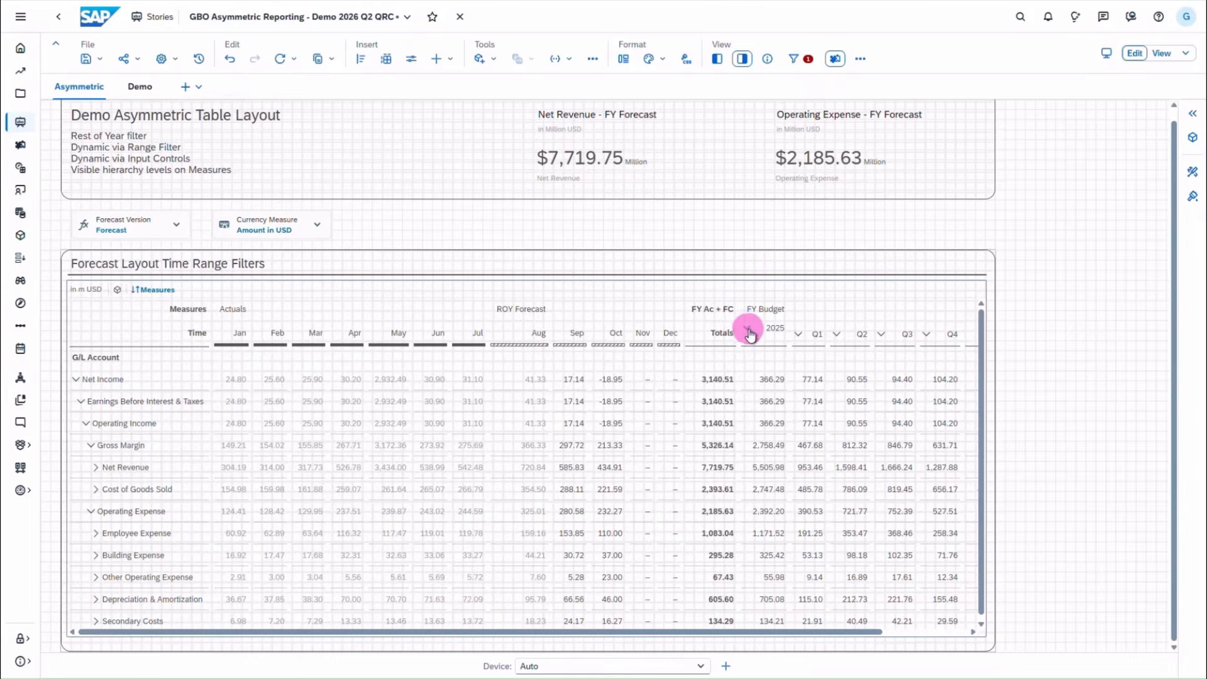
left_click(750, 333)
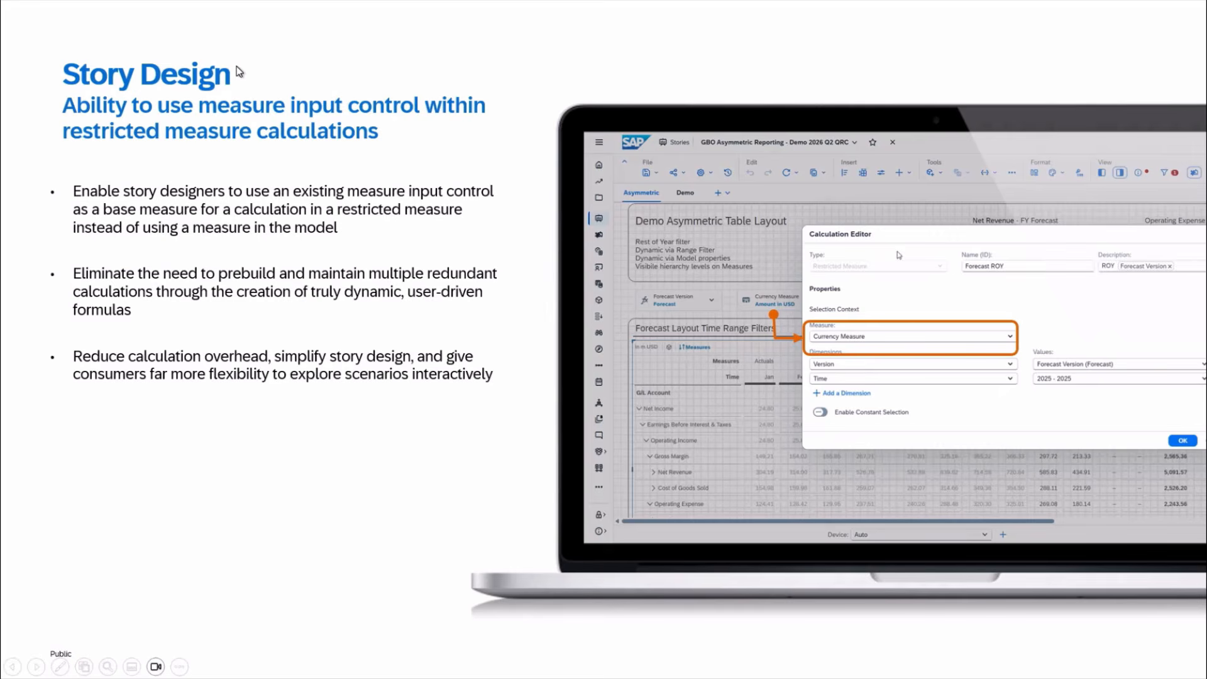
left_click(995, 210)
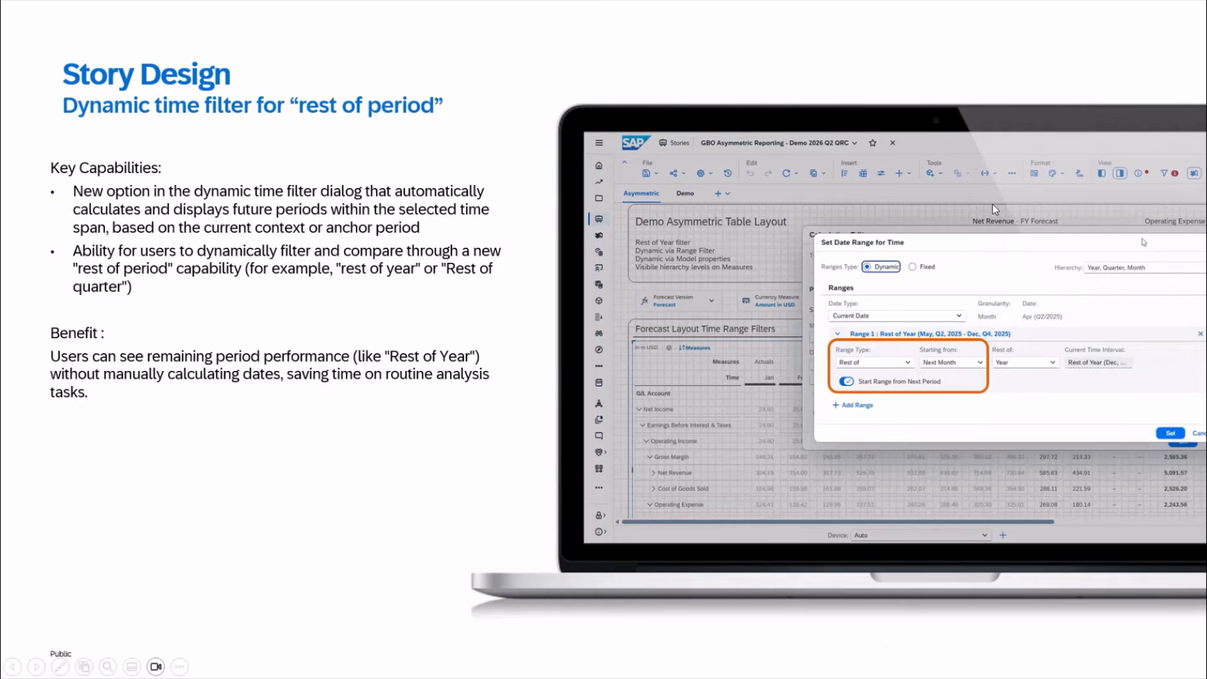
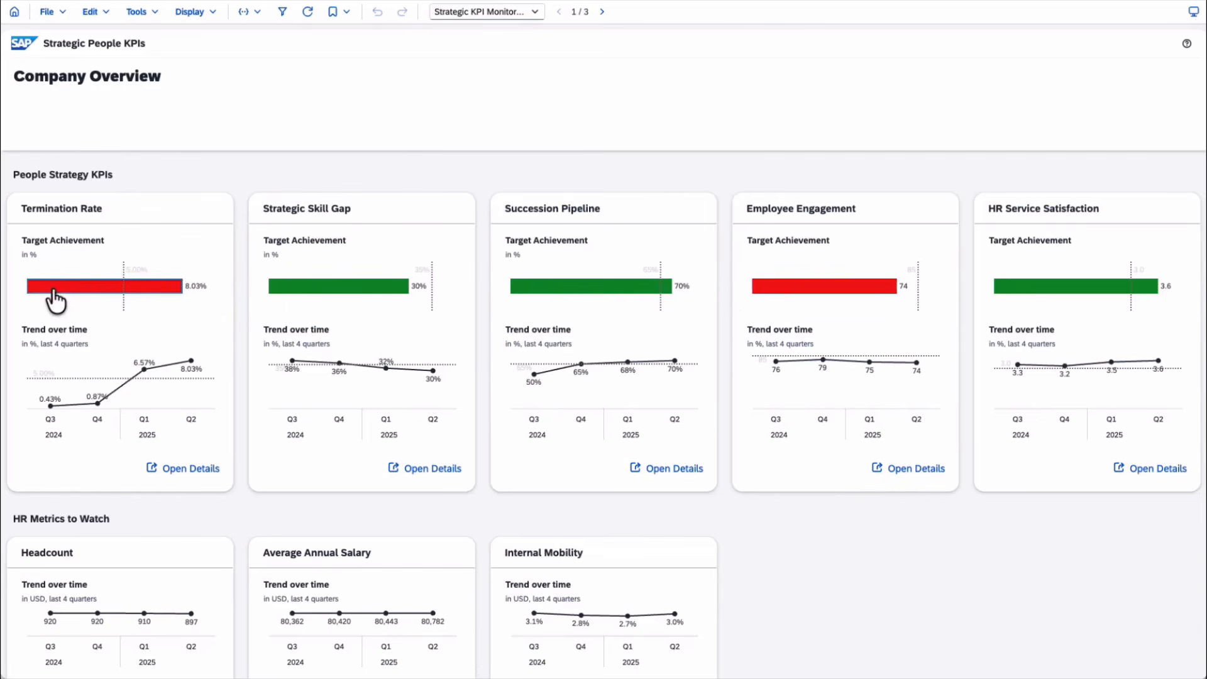
- Inspect Chart_9's Termination Rate threshold options in the CompositeCardKPI_Dynamic_Reverse composite
mouse_move(196, 292)
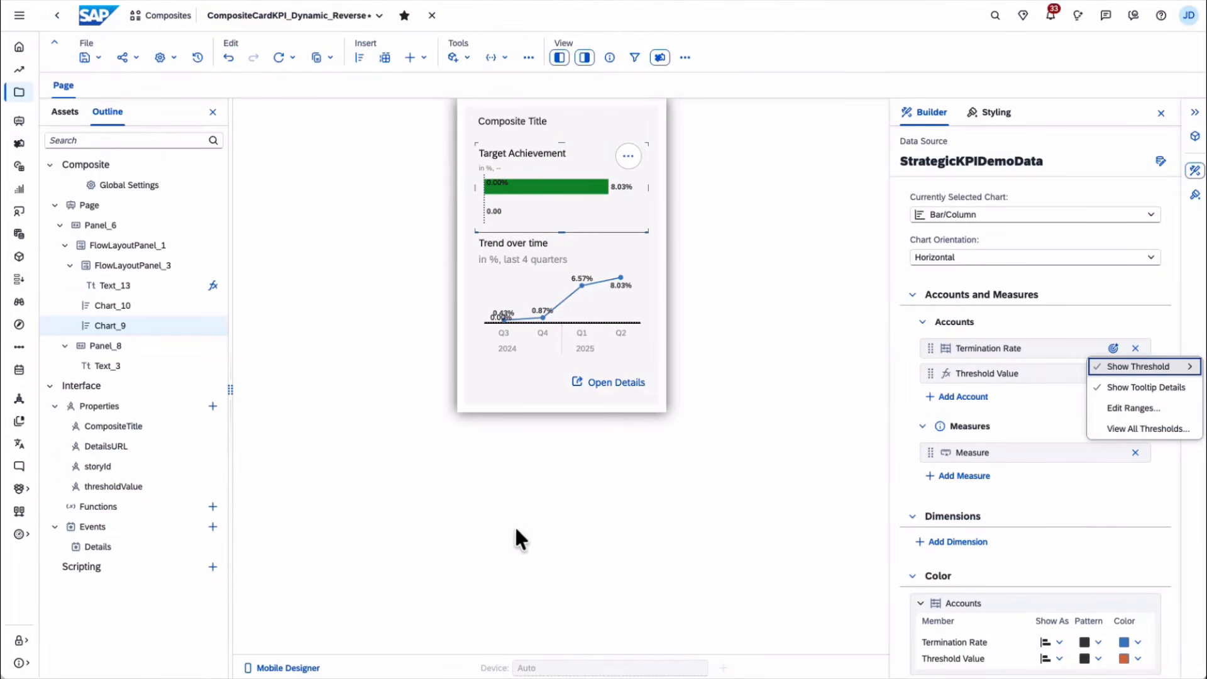
left_click(112, 487)
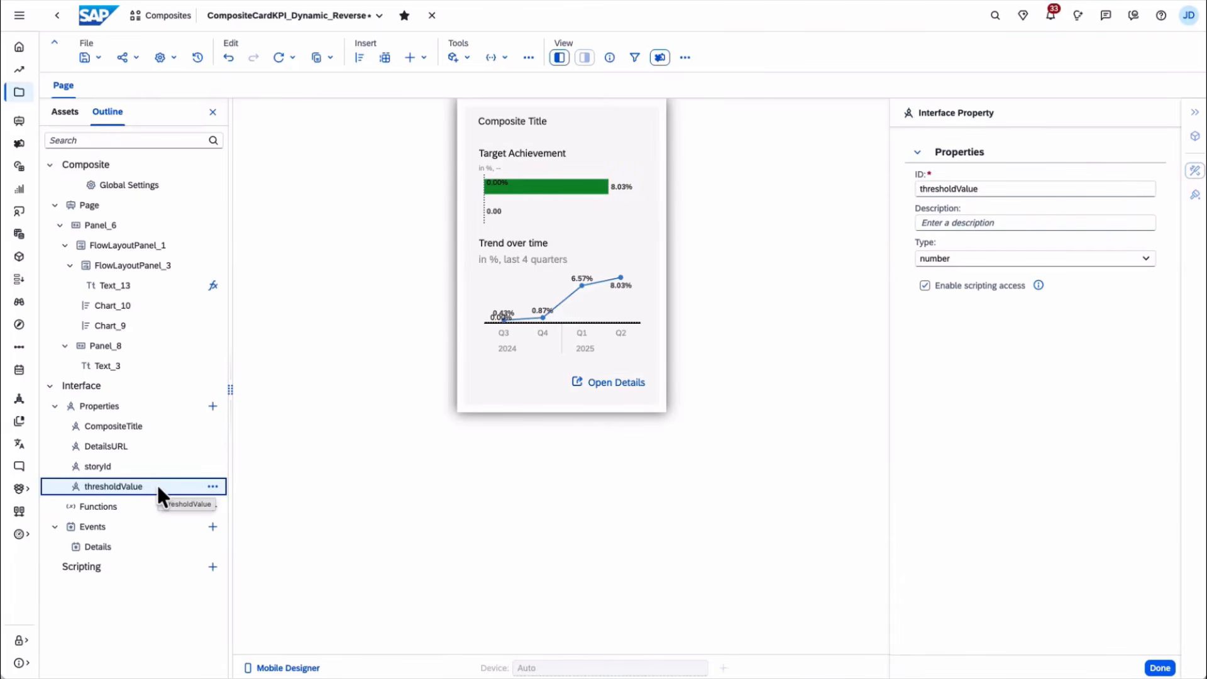
left_click(600, 204)
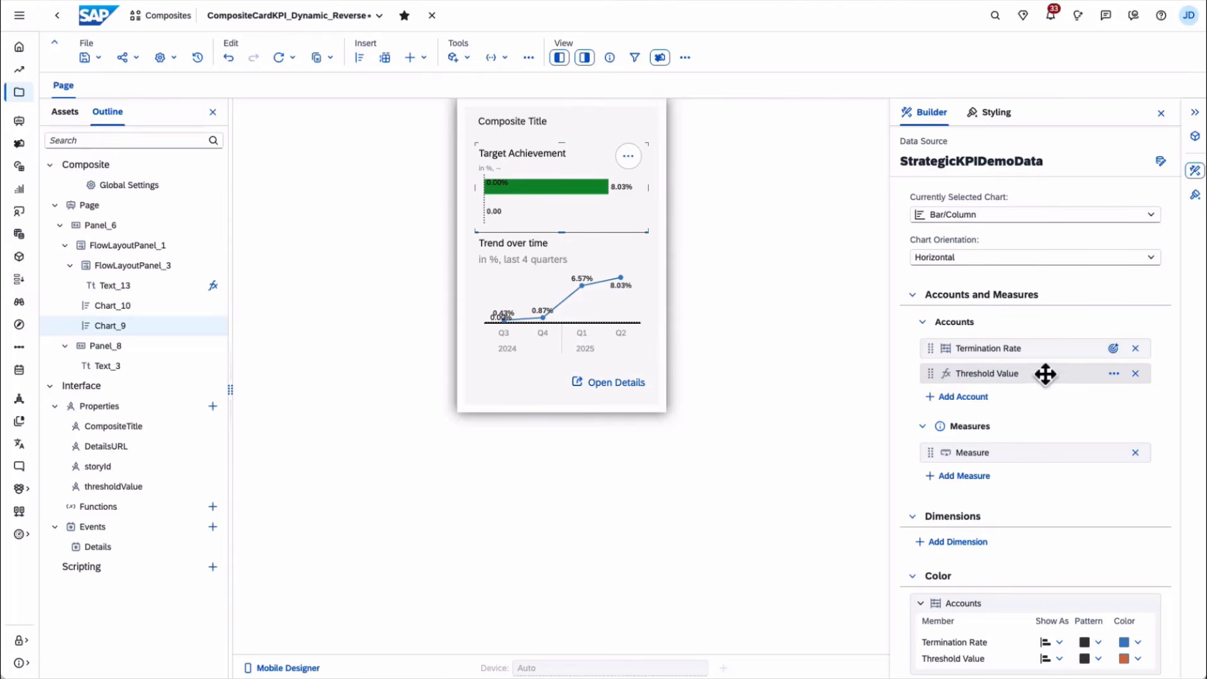
left_click(1114, 374)
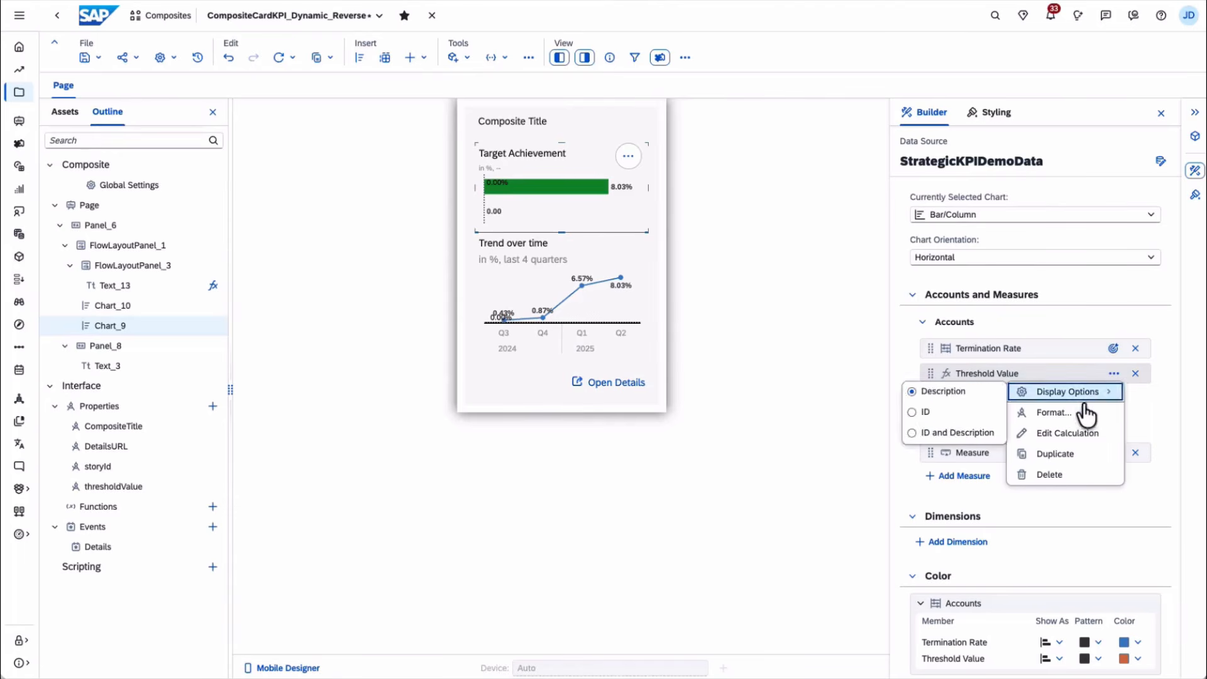
left_click(1075, 433)
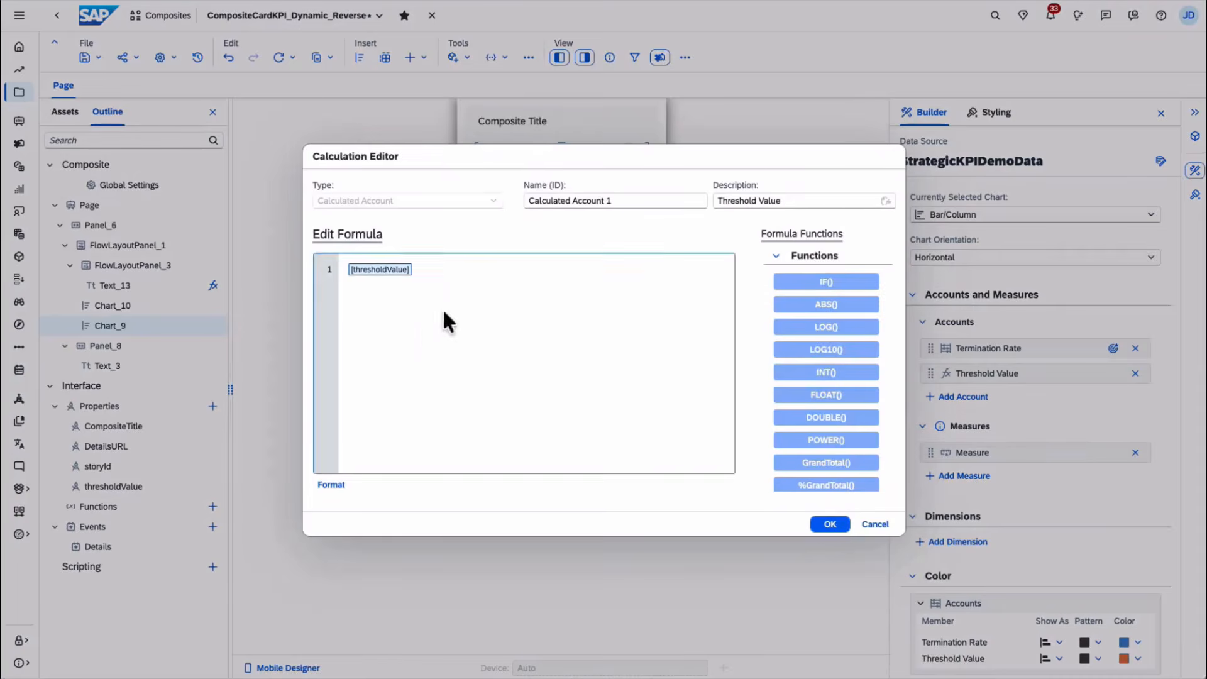
left_click(831, 524)
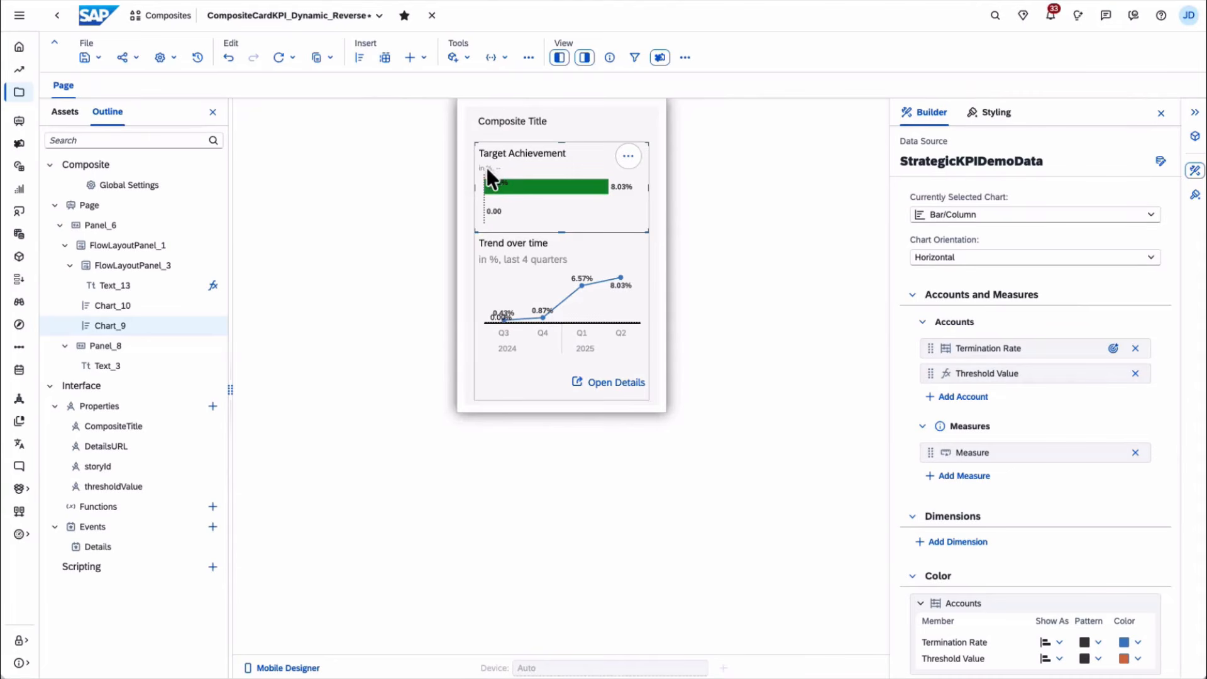
mouse_move(607, 188)
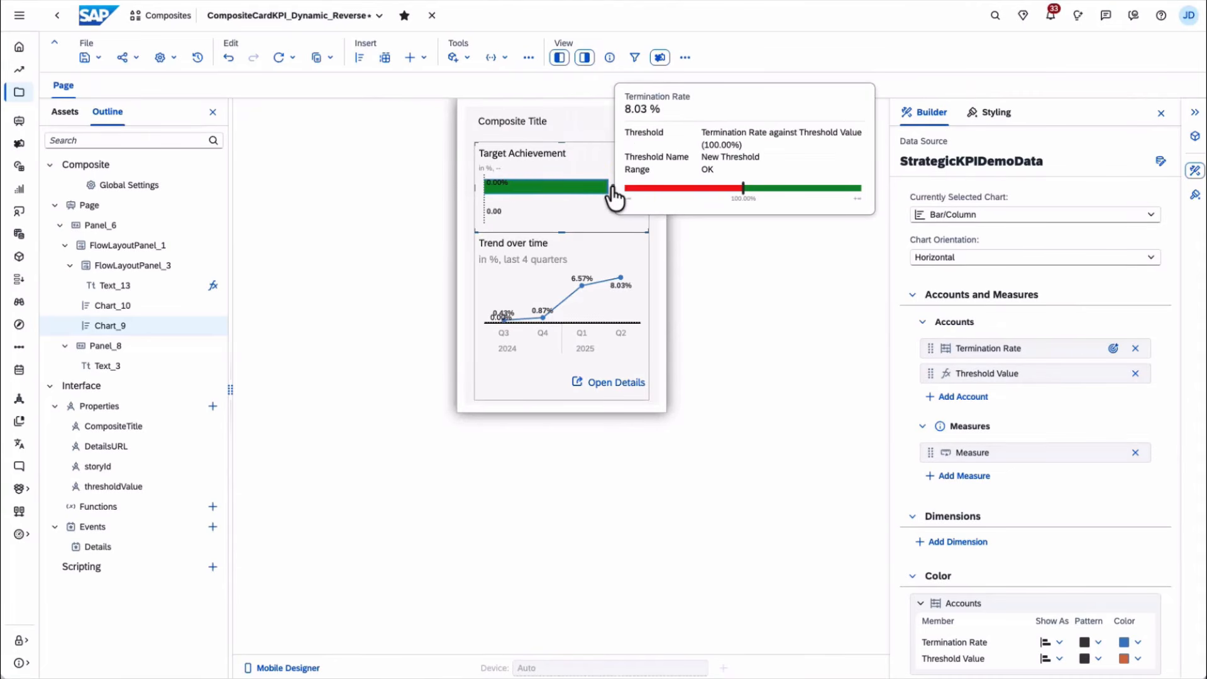
left_click(1113, 349)
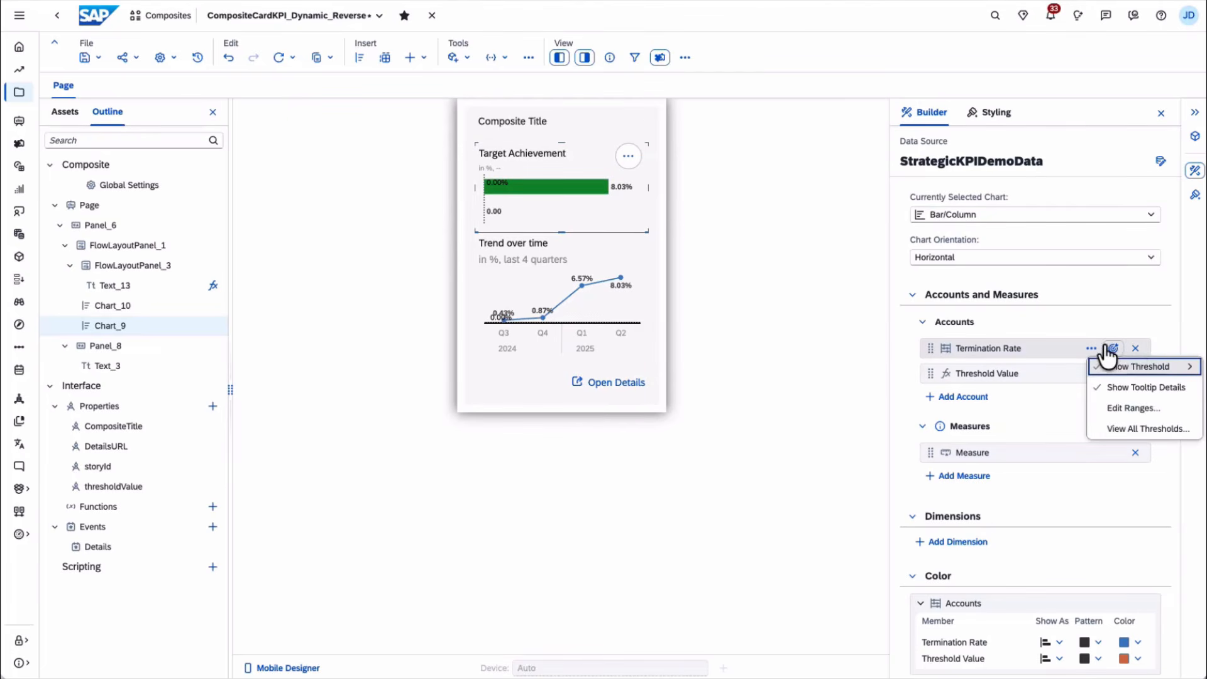
- Apply Termination Rate's OK/Warning ranges against Threshold Value and open its Dynamic (Threshold Value) reference line
left_click(1149, 409)
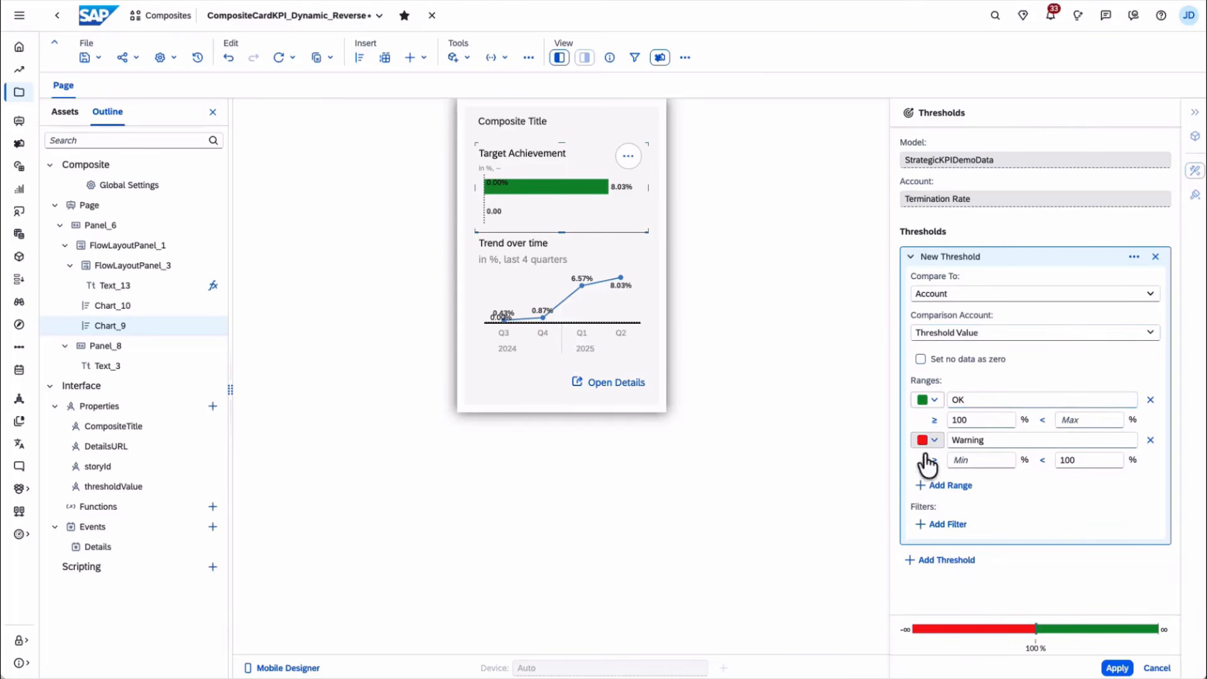
left_click(1117, 669)
scroll(1094, 587, "down", 5)
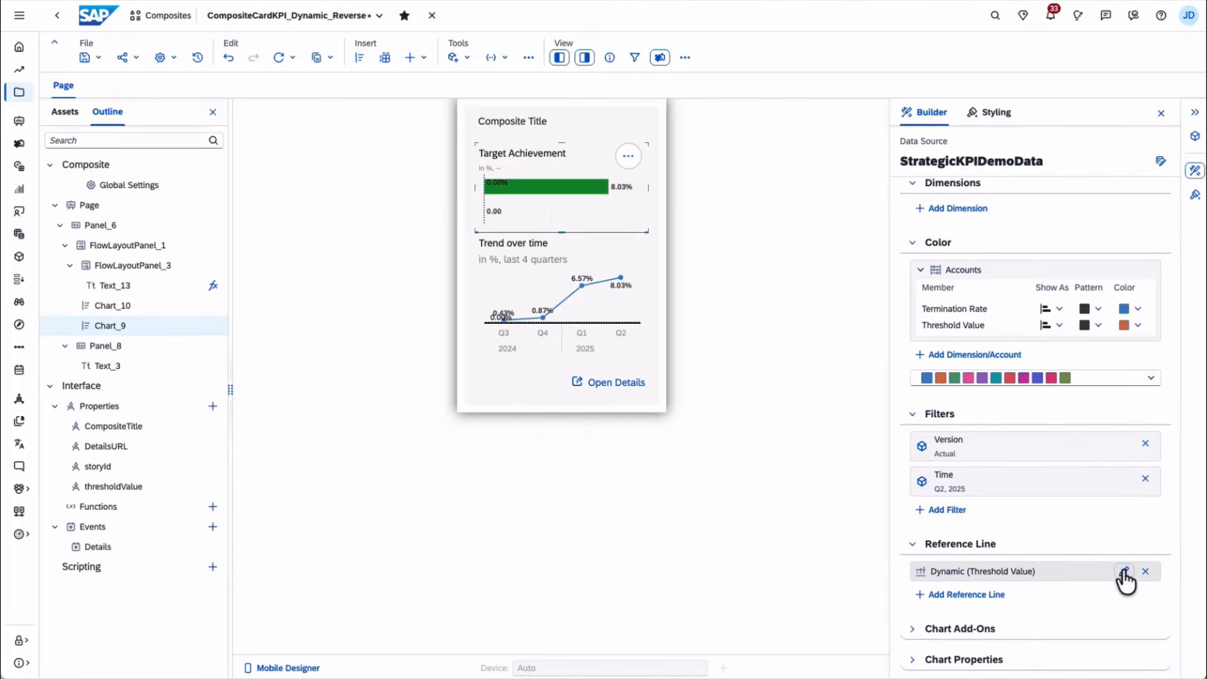
left_click(1123, 572)
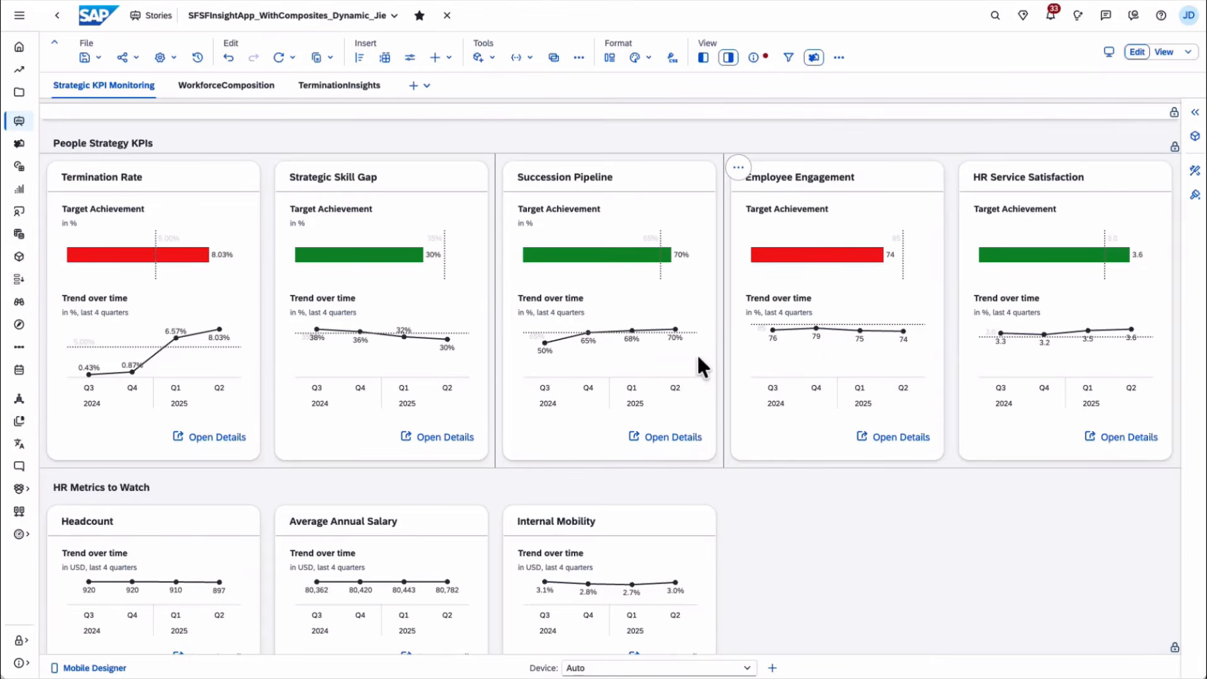
- Change the Succession Pipeline card's thresholdValue from 0.65 to 0.8 and save the story
left_click(1195, 170)
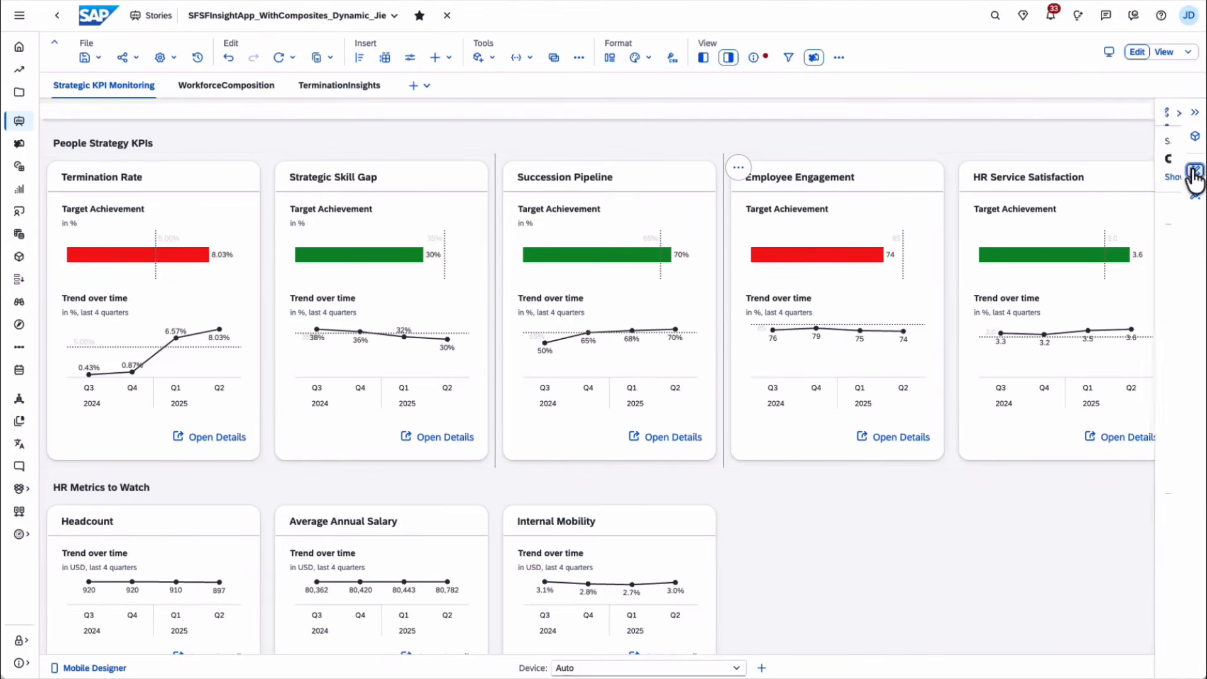
left_click(996, 113)
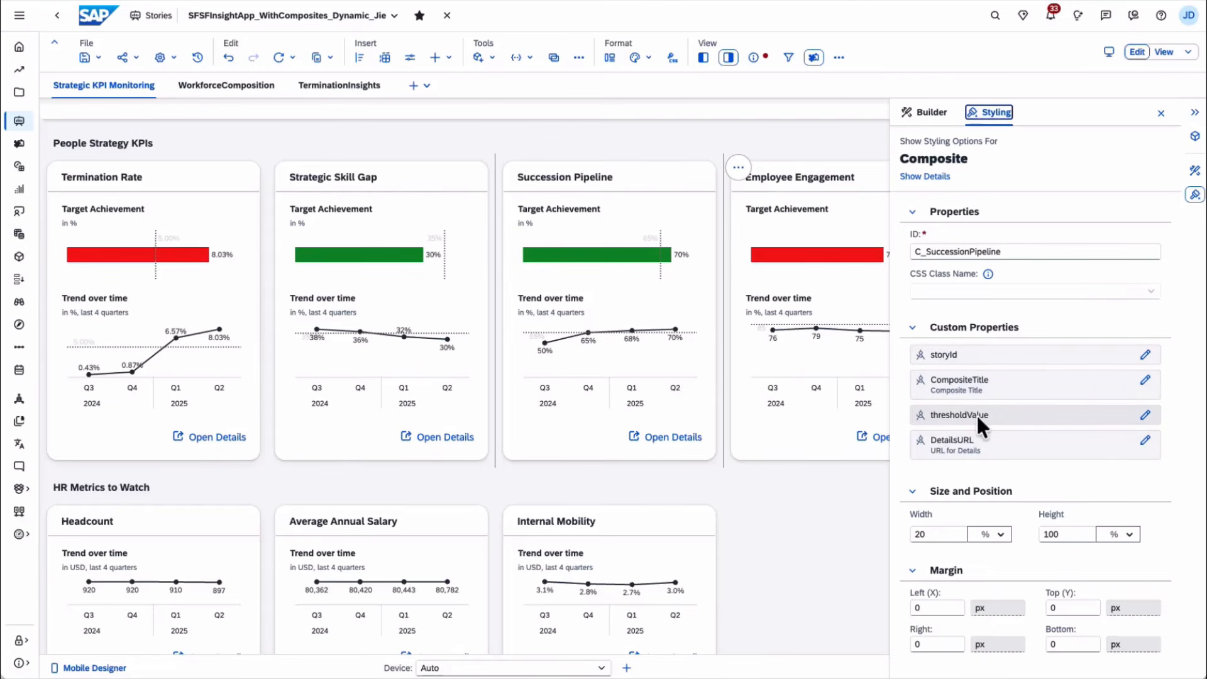
left_click(1145, 416)
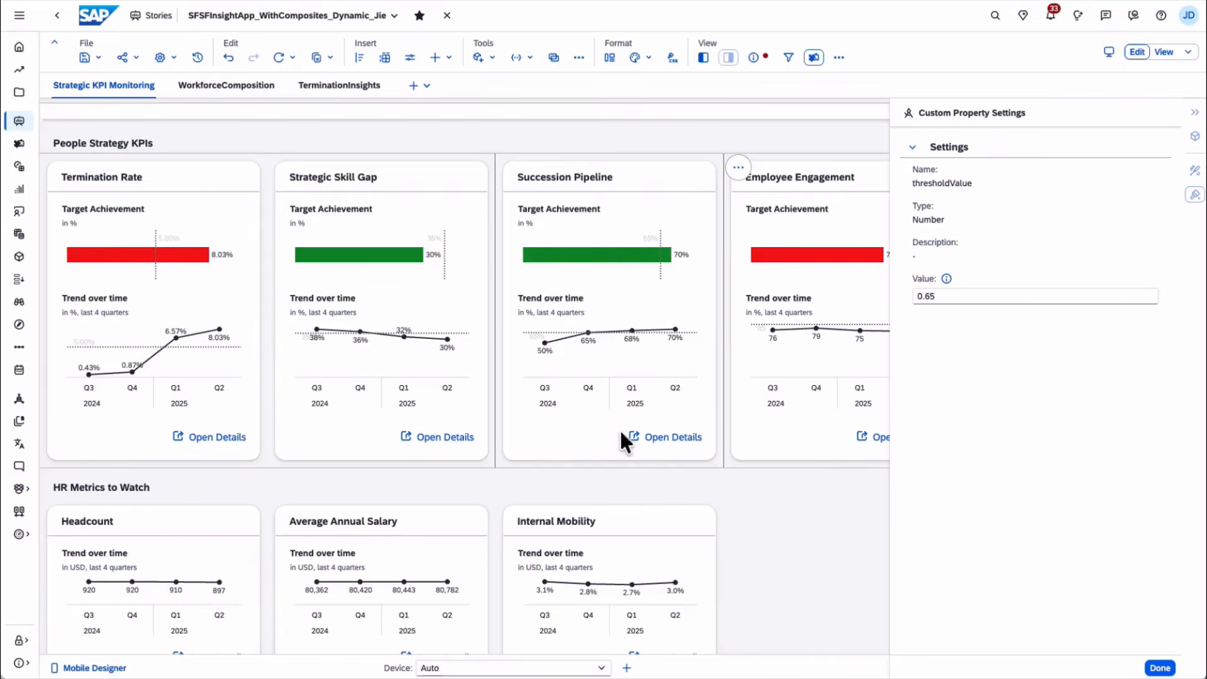
left_click(959, 295)
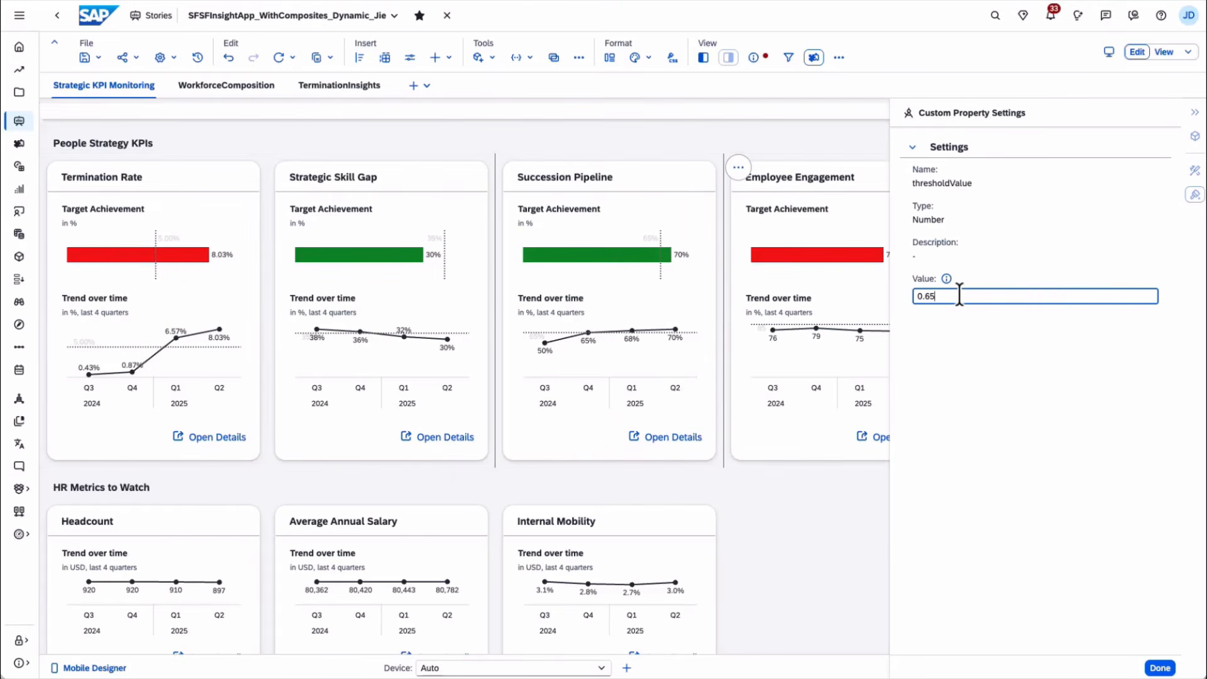
key("BackSpace")
key("BackSpace")
type("8")
left_click(1159, 667)
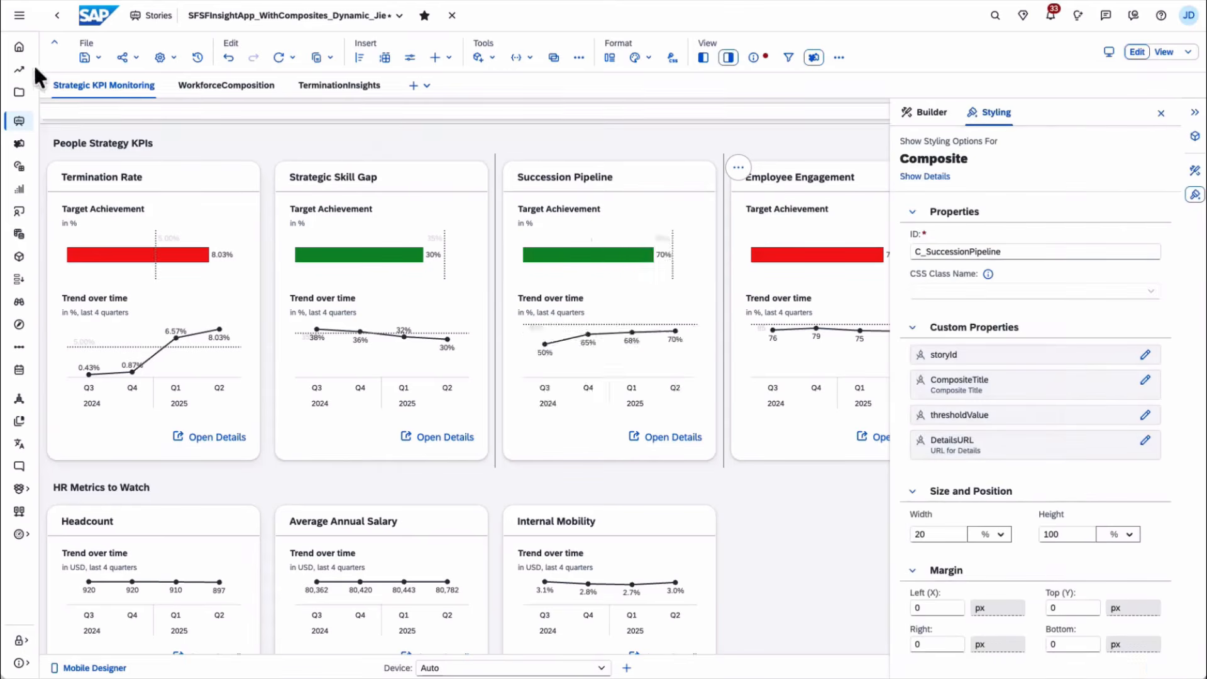
left_click(88, 57)
left_click(101, 79)
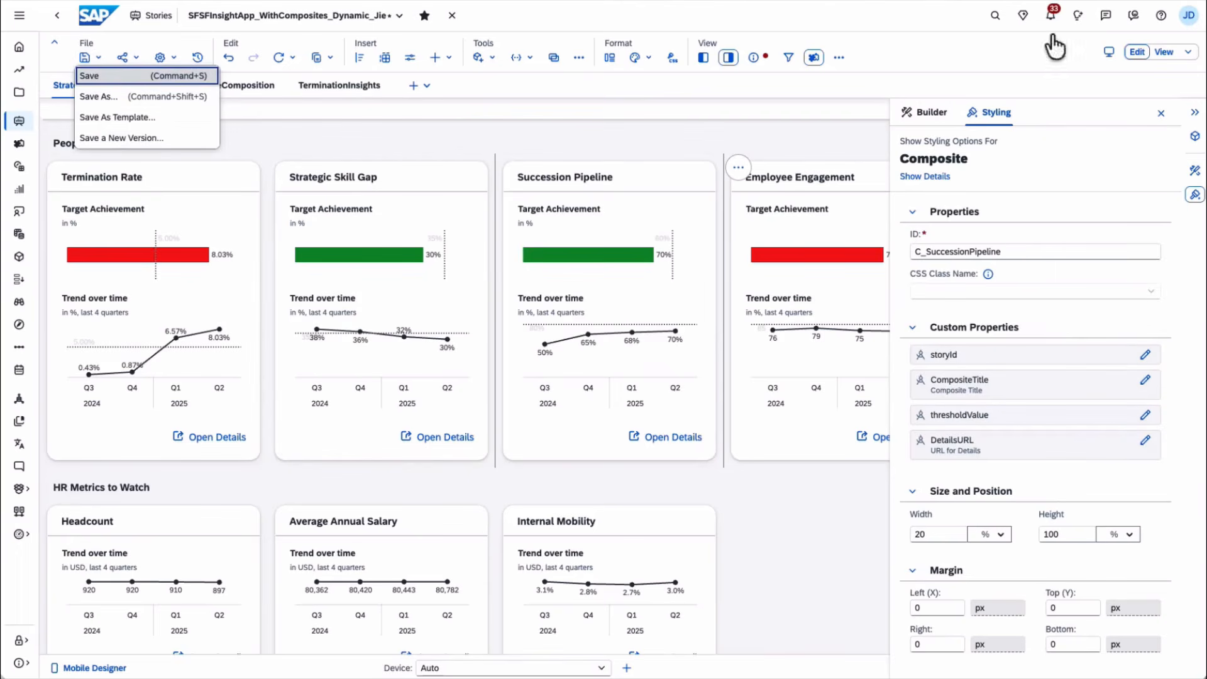
- Preview the story and check Succession Pipeline's 70% bar against the 80% reference line
left_click(1164, 53)
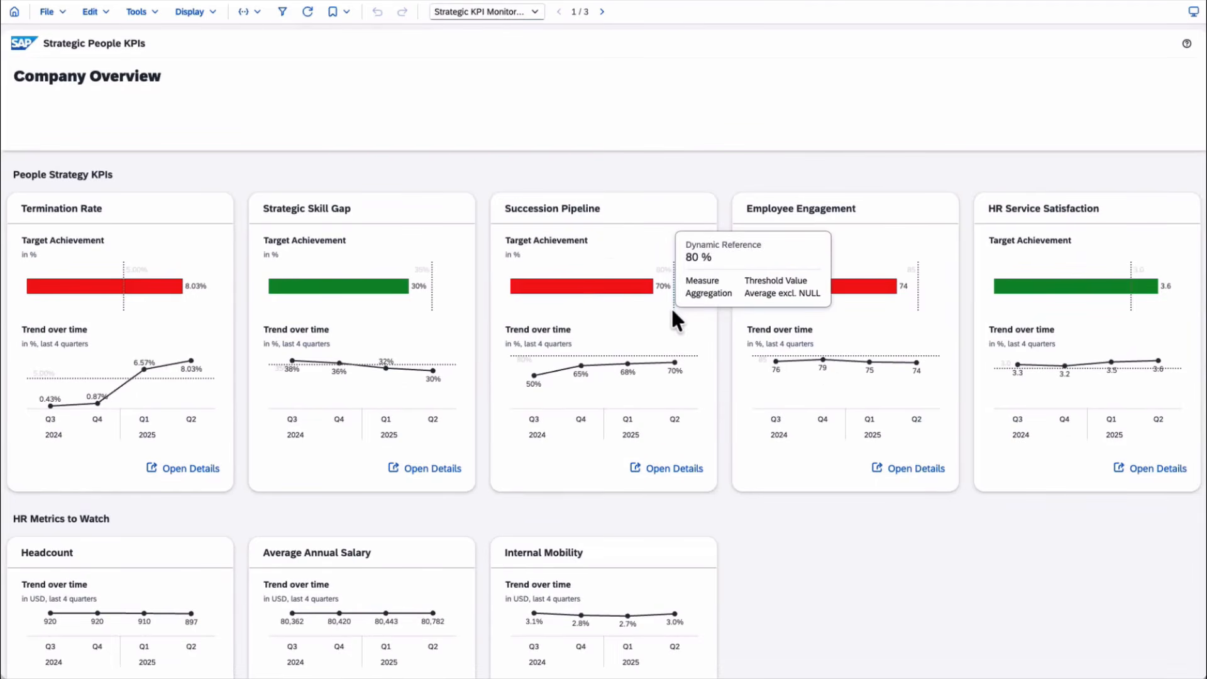
mouse_move(557, 294)
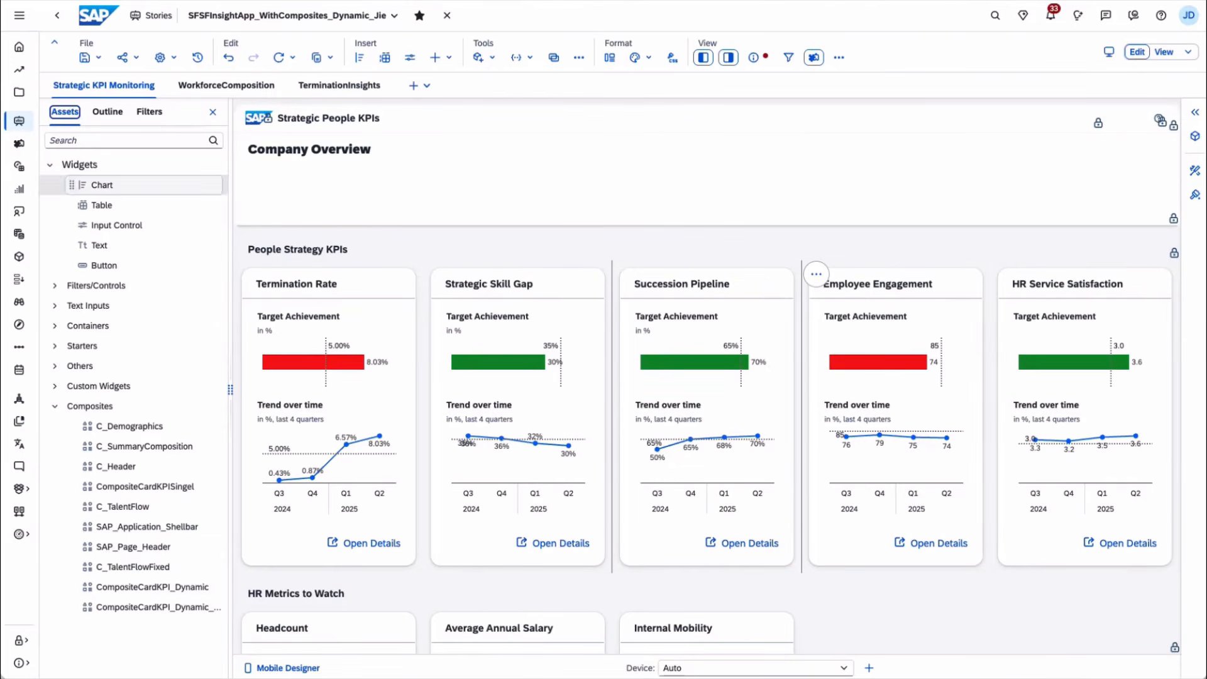
- Switch the Strategic People KPIs story to view mode
left_click(1163, 53)
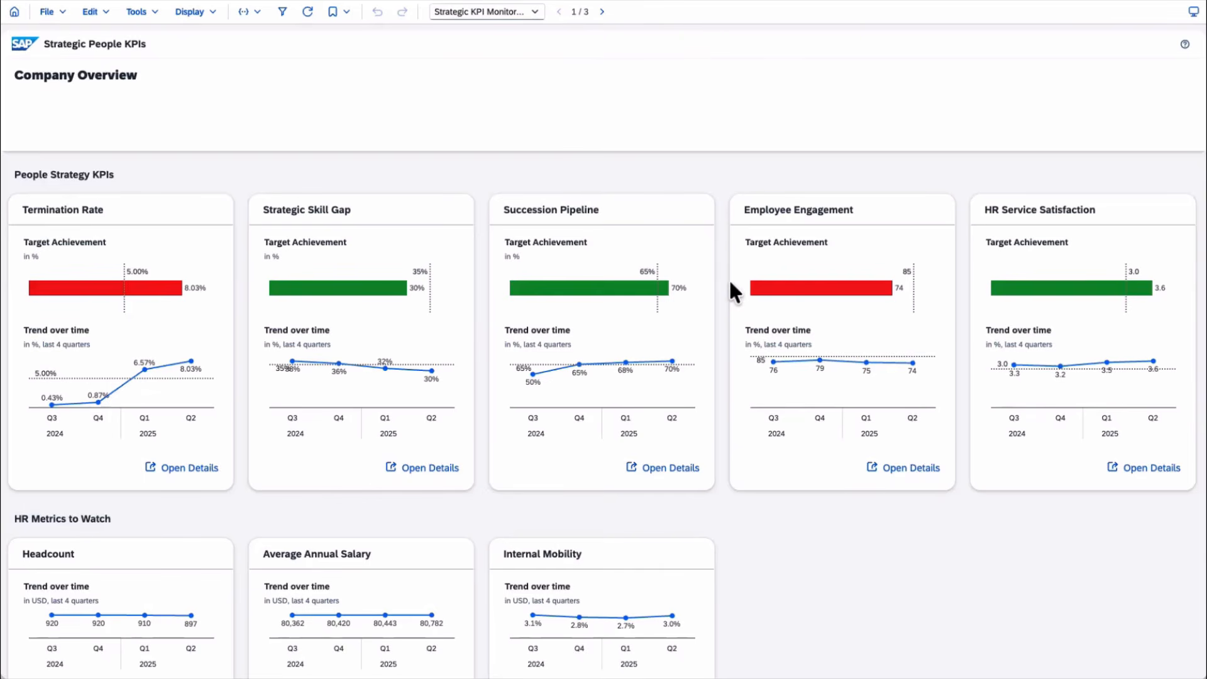
- Page forward twice through the story toward page 3, Termination Insights KPIs
scroll(730, 277, "down", 2)
scroll(718, 247, "up", 3)
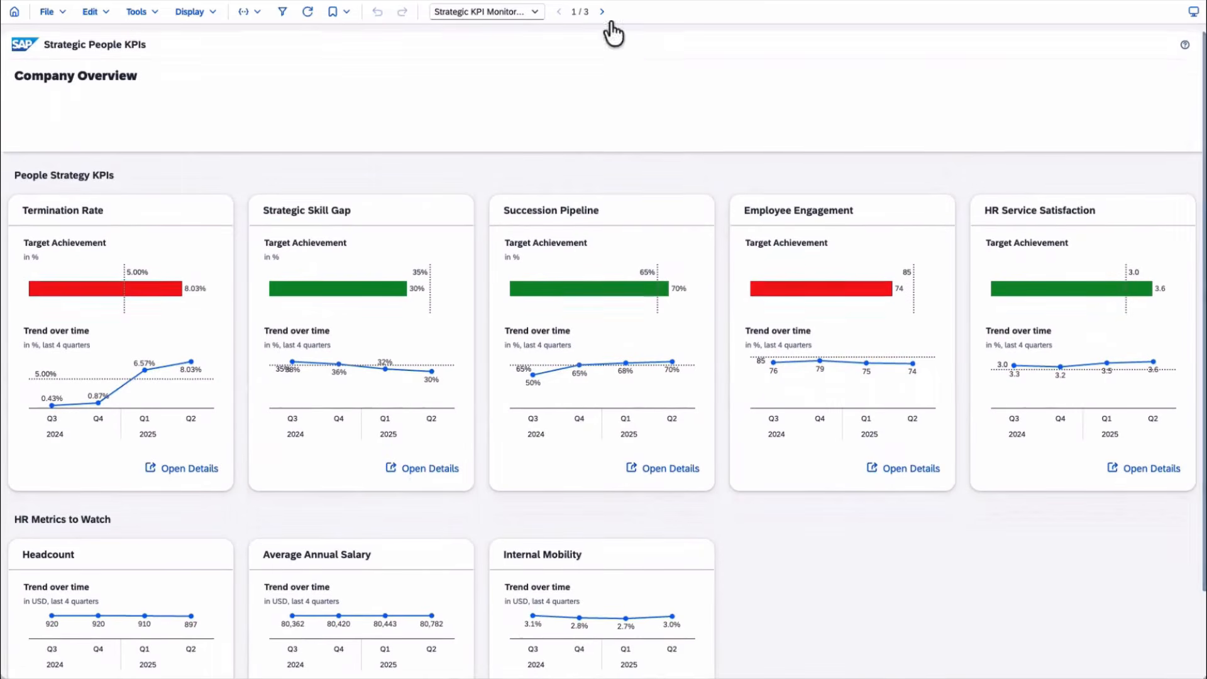
left_click(601, 12)
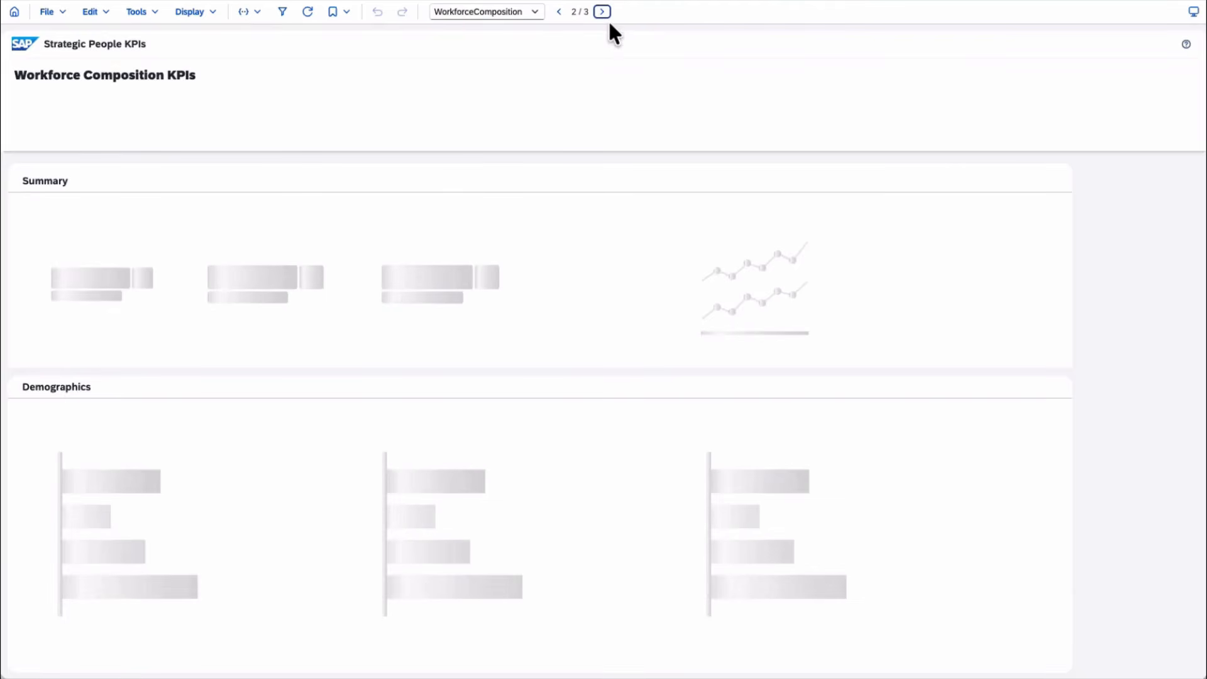
left_click(602, 13)
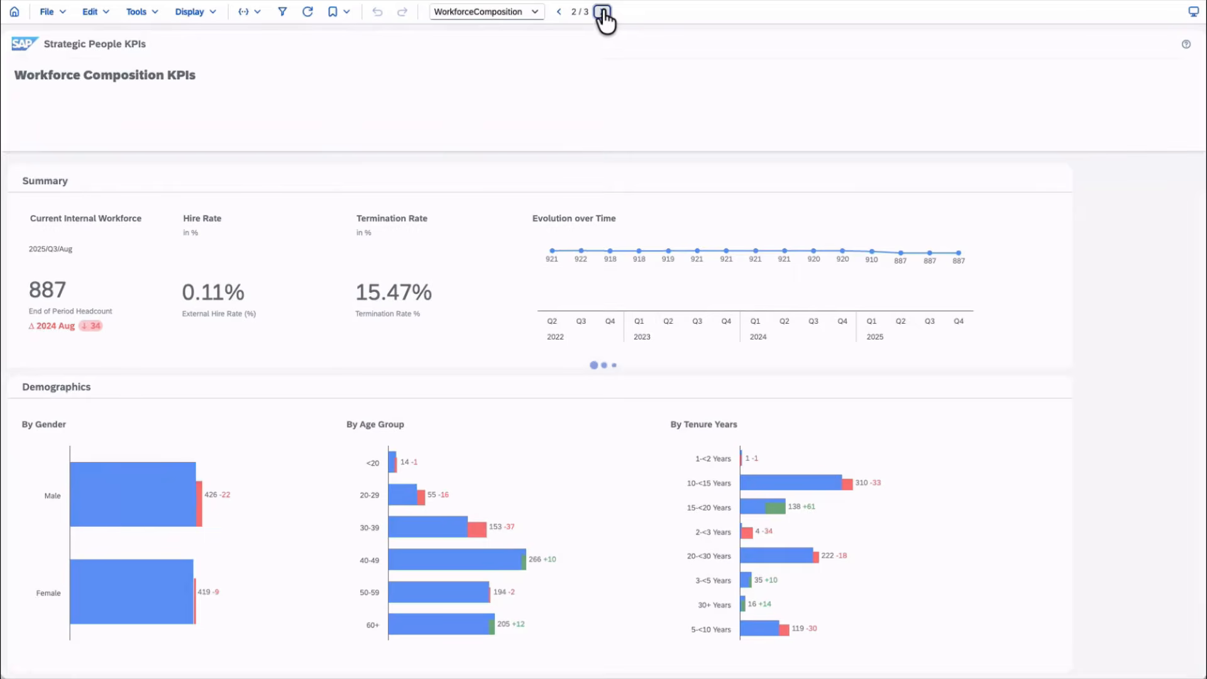